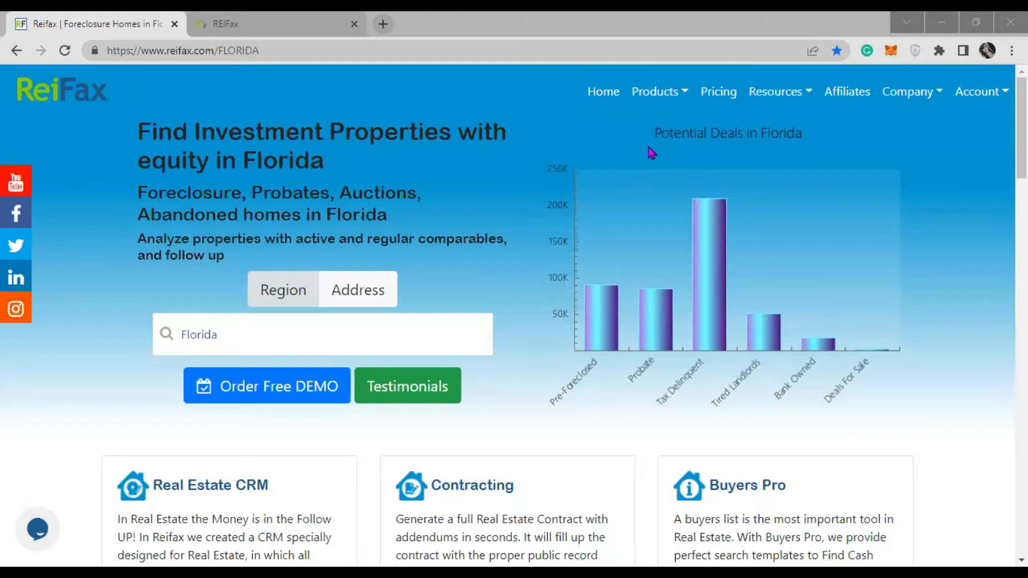
# - Glance at the REIFax products list, then open Templates in the Control Panel tab
pyautogui.click(647, 99)
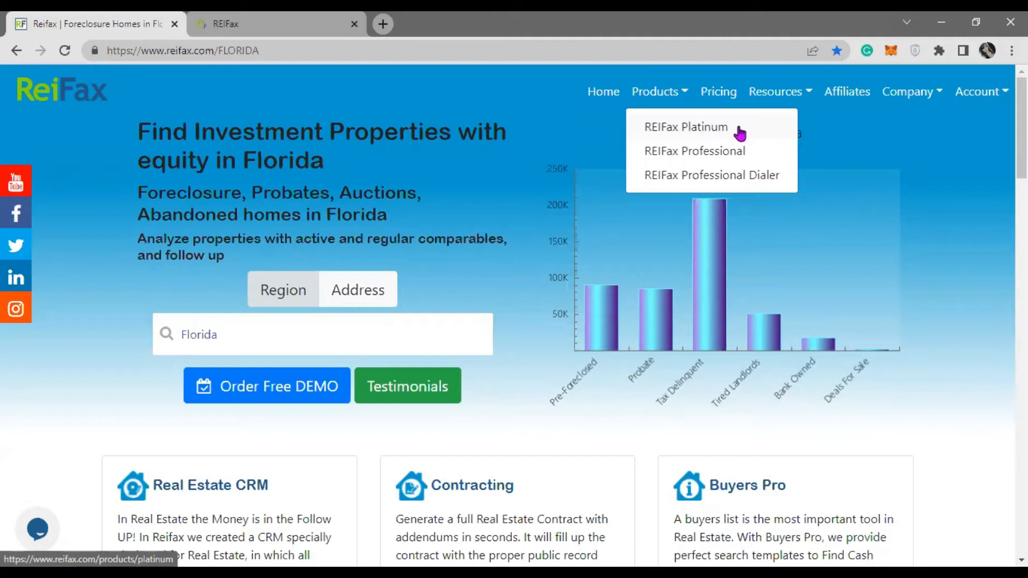
pyautogui.click(506, 440)
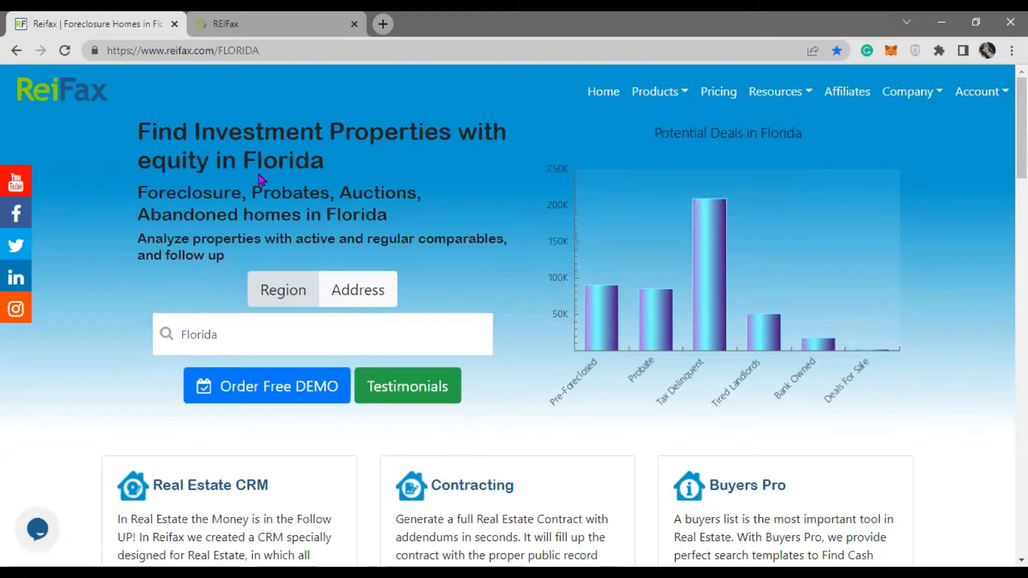
pyautogui.click(265, 24)
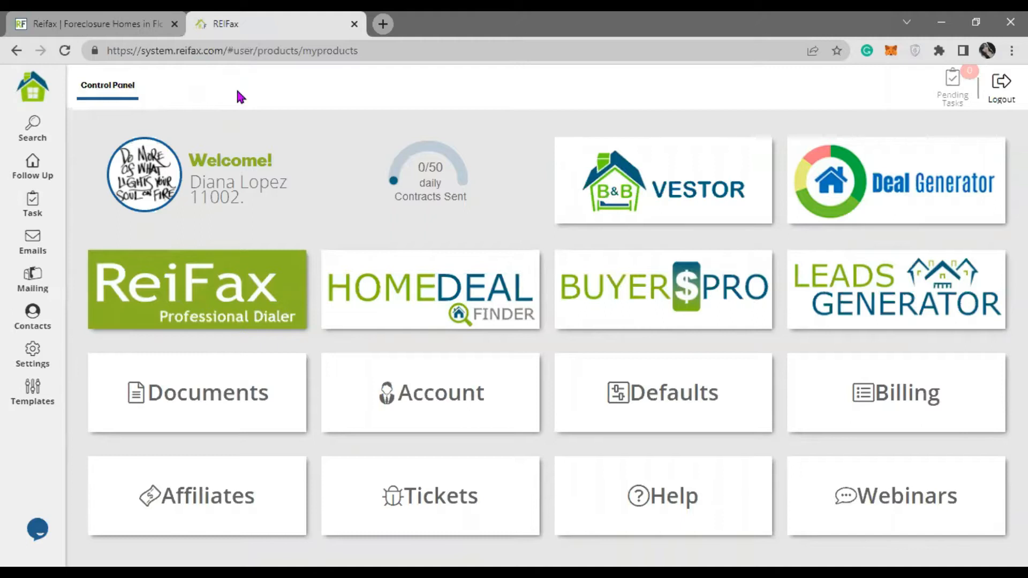
pyautogui.click(40, 409)
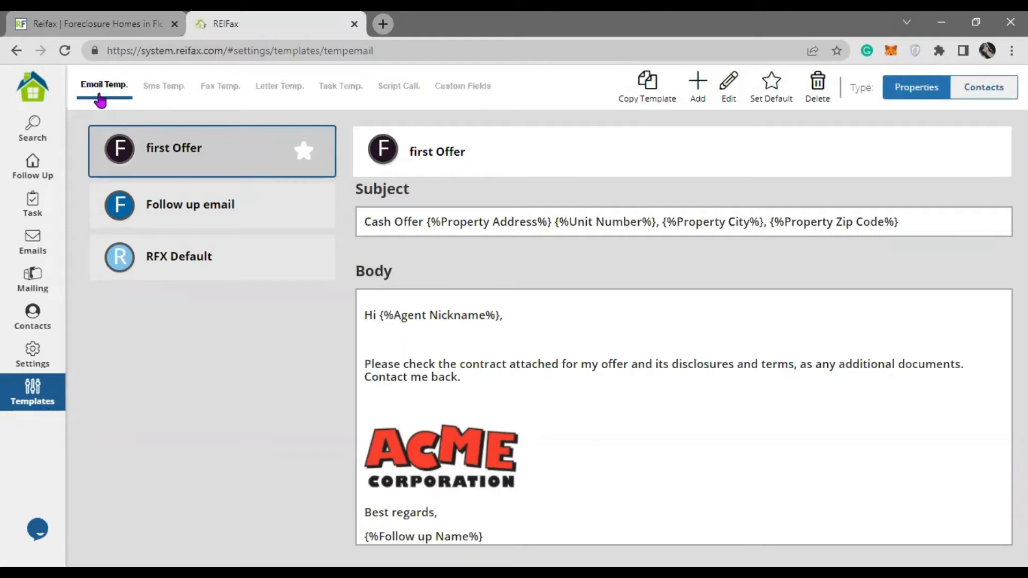
# - Browse the Sms, Fax and Letter templates, ending on the empty Task Templates tab
pyautogui.click(170, 97)
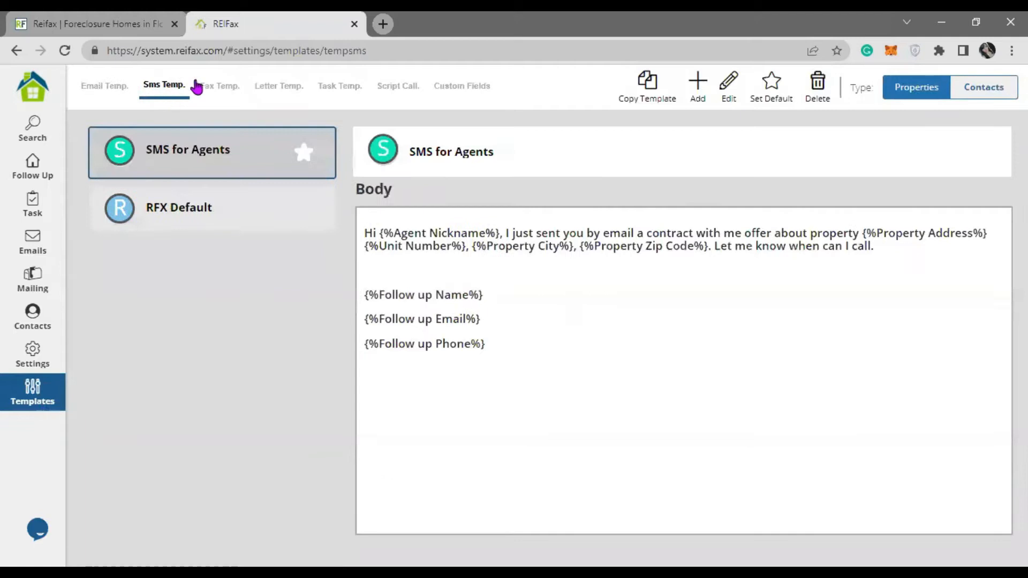
pyautogui.click(232, 99)
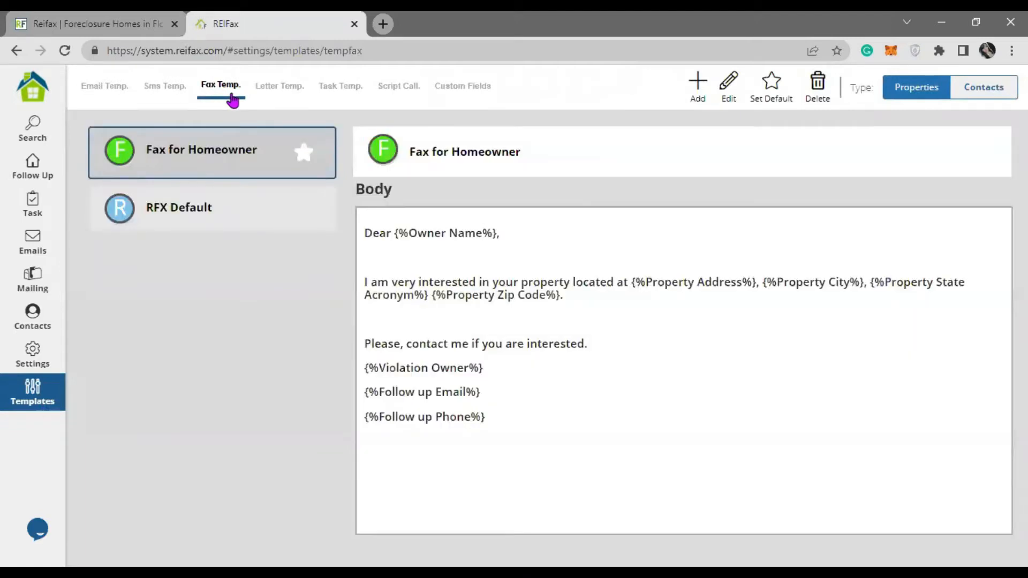
pyautogui.click(305, 98)
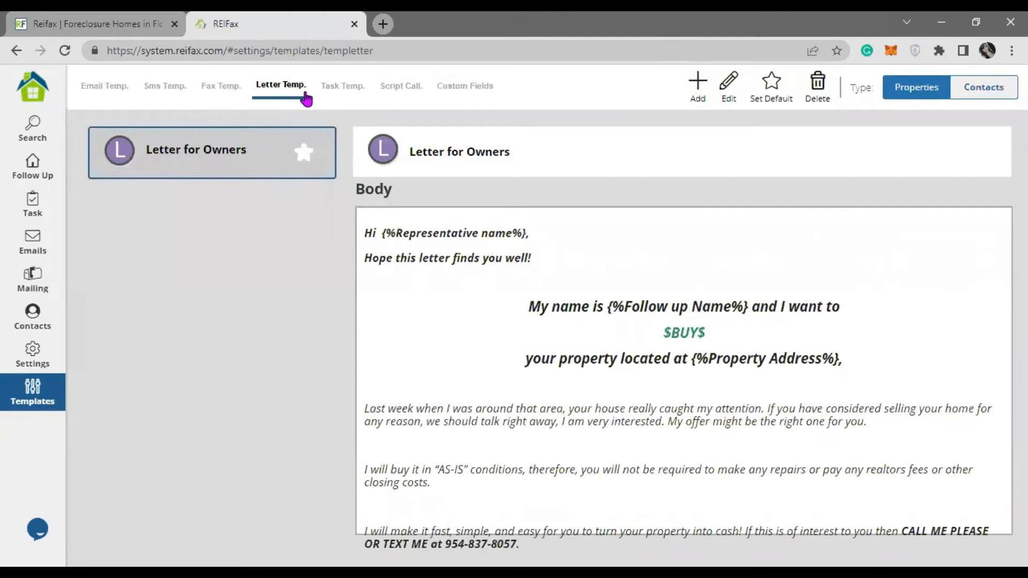
pyautogui.click(336, 98)
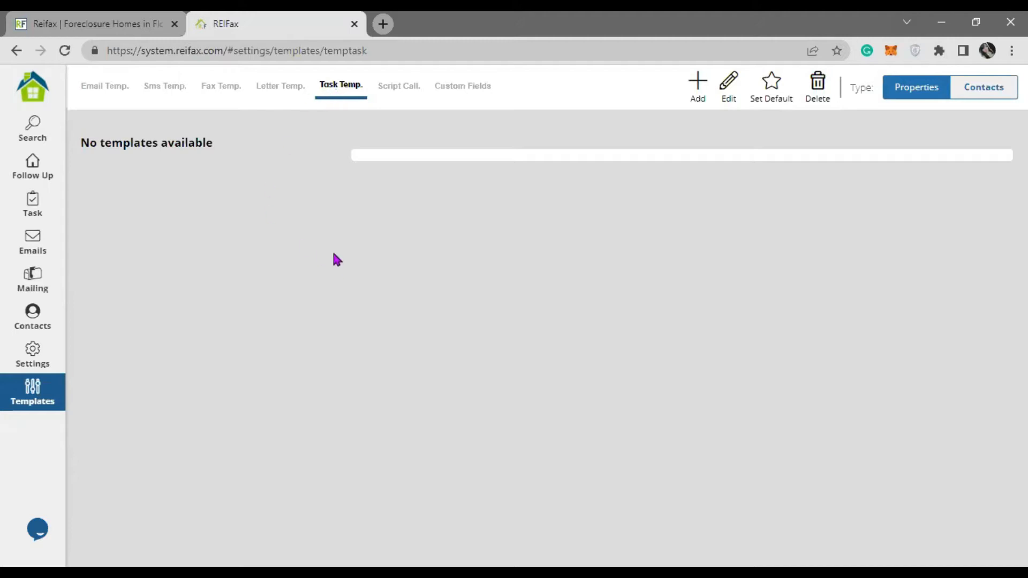
# - Check the Script Call templates and five Custom Fields, then go back to Email Templates
pyautogui.click(405, 95)
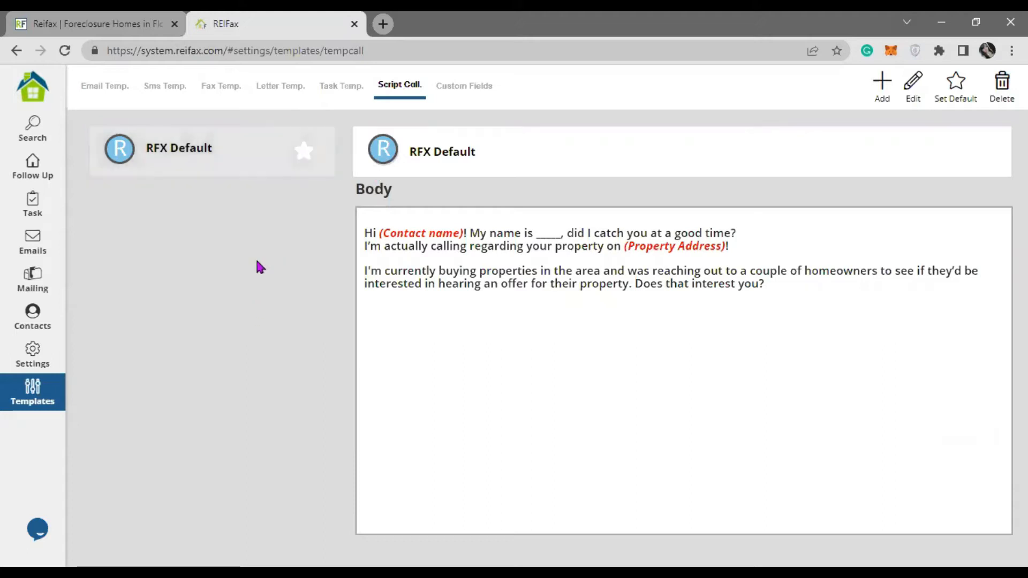
pyautogui.click(488, 90)
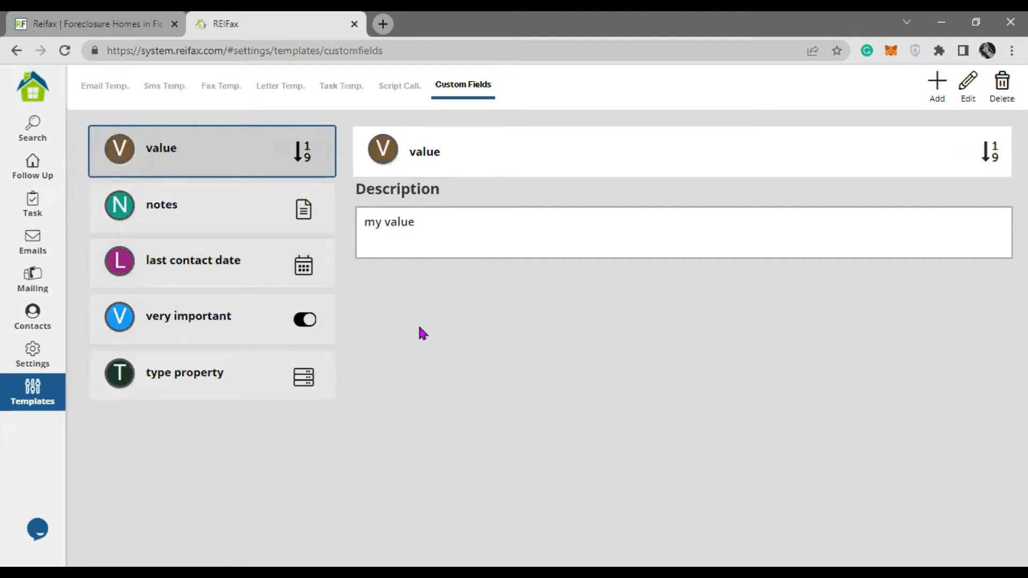
pyautogui.click(115, 89)
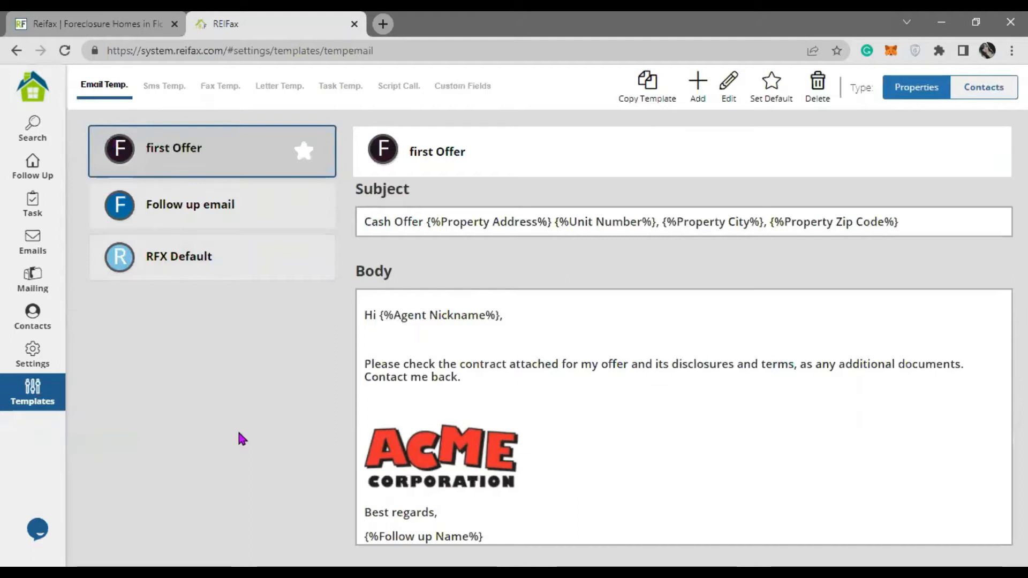
# - Add a new email template named 'Owners first contact'
pyautogui.click(696, 89)
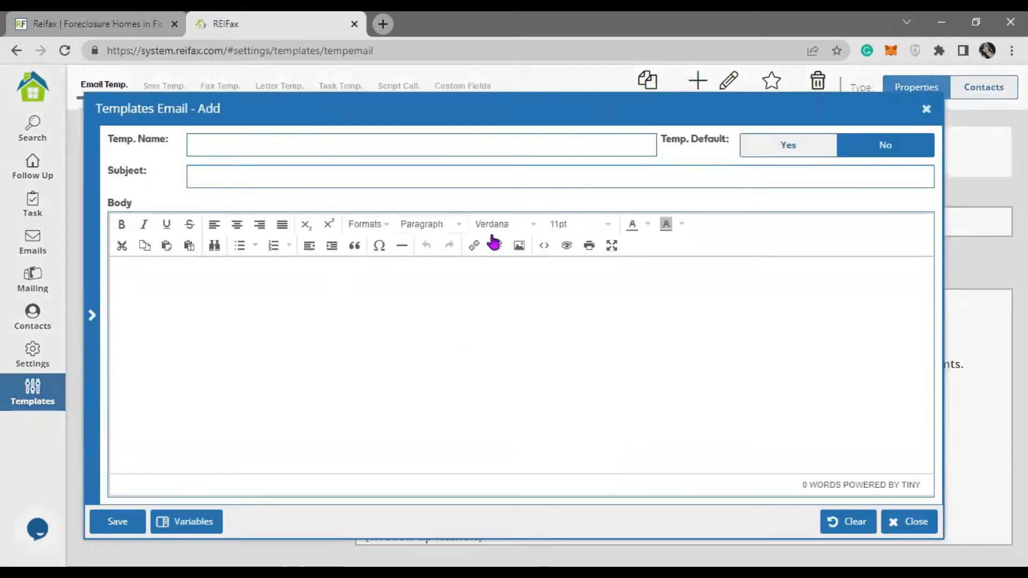
pyautogui.click(204, 143)
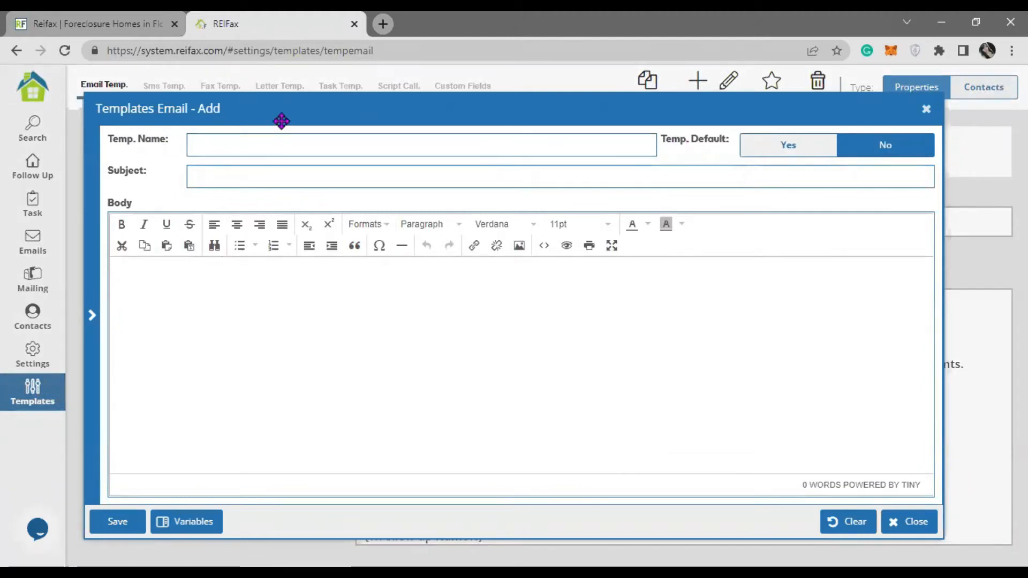
pyautogui.write('email to')
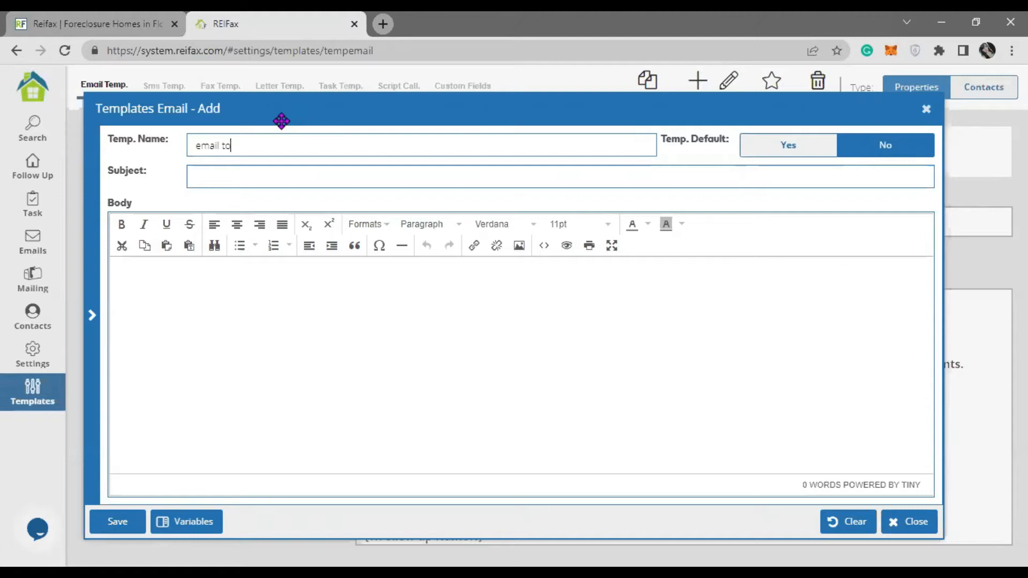
pyautogui.press('BackSpace')
pyautogui.press('BackSpace')
pyautogui.press('BackSpace')
pyautogui.press('BackSpace')
pyautogui.press('BackSpace')
pyautogui.write('ag')
pyautogui.press('BackSpace')
pyautogui.press('BackSpace')
pyautogui.write('Owners first contact')
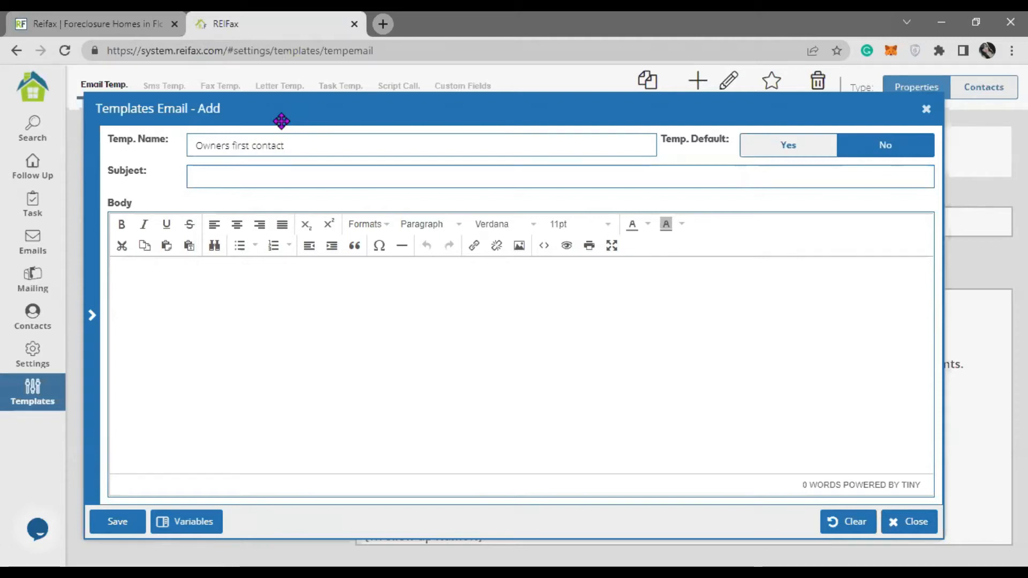
# - Enter the subject 'Are you interested in selling your property located at ?'
pyautogui.click(217, 185)
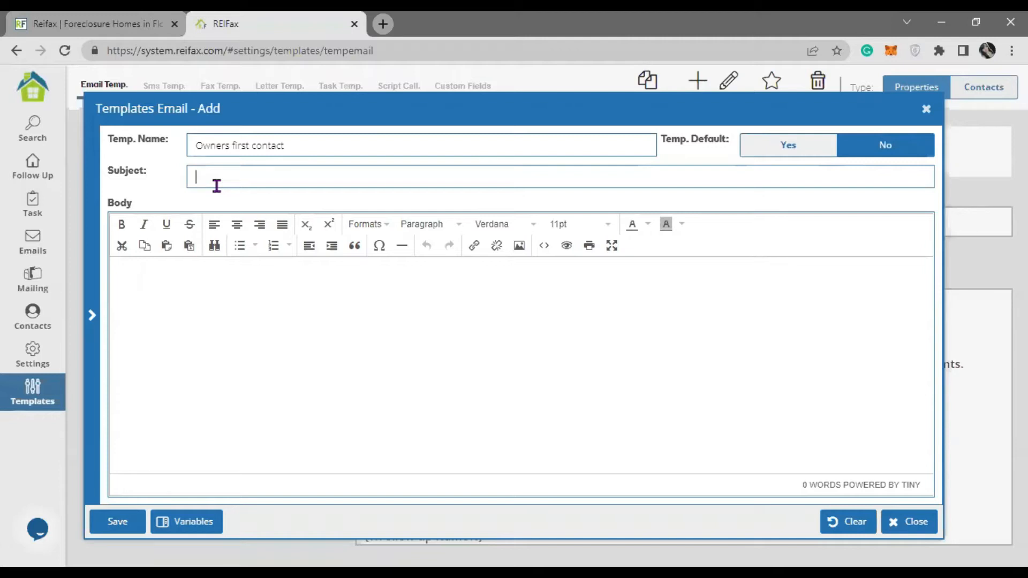
pyautogui.click(217, 185)
pyautogui.write('Are you interested in selling your prope')
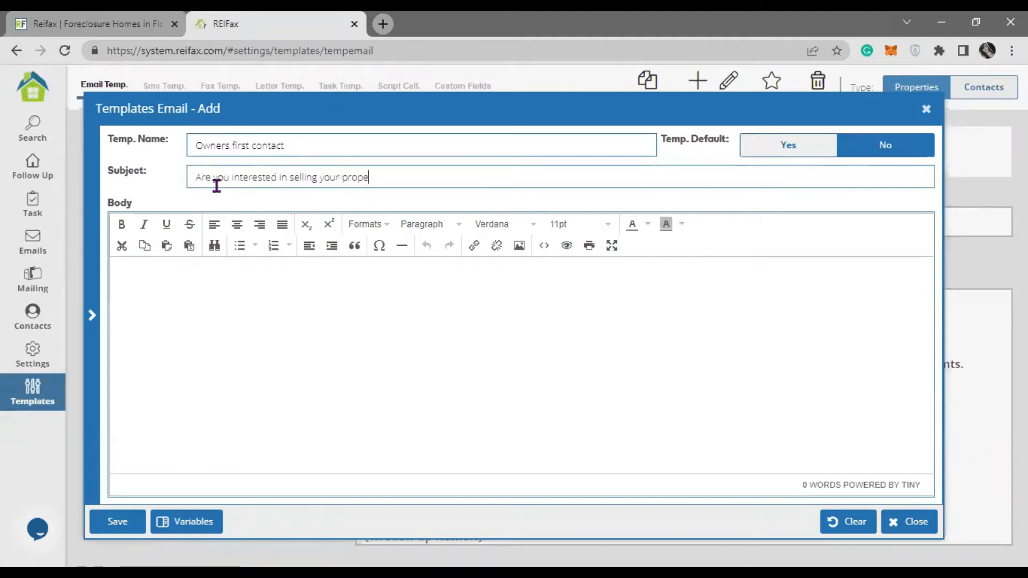
pyautogui.write('rty?')
pyautogui.moveTo(323, 180); pyautogui.dragTo(378, 179)
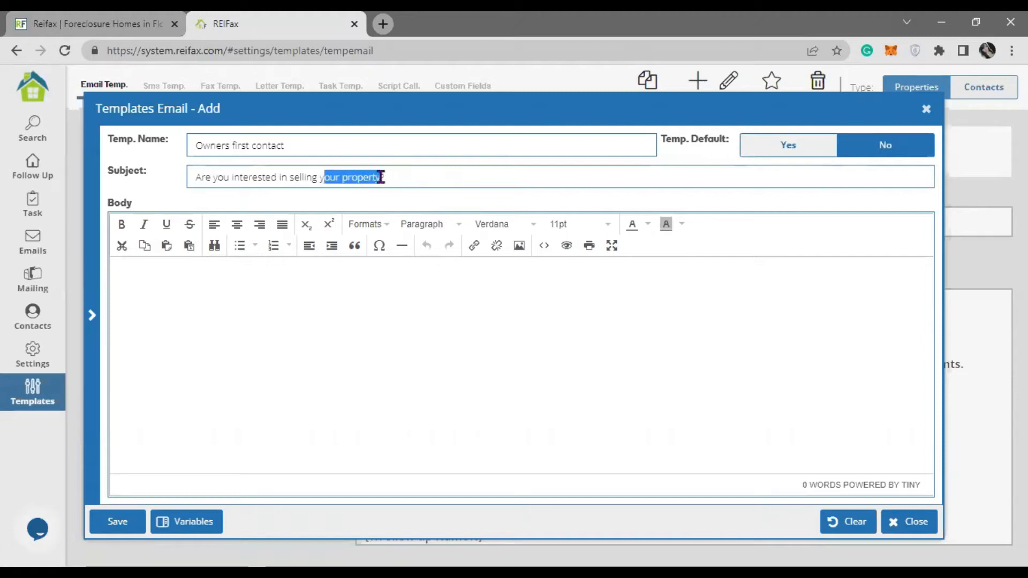
pyautogui.click(450, 186)
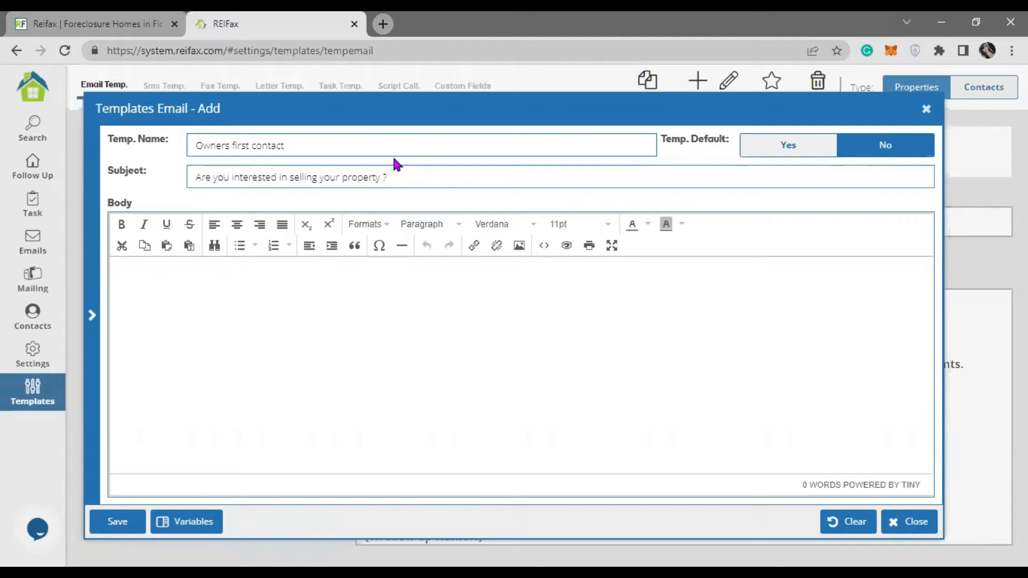
pyautogui.write('located at')
# - Append the Property Address variable to the end of the subject line
pyautogui.click(196, 526)
pyautogui.scroll(-20, 154, 309)
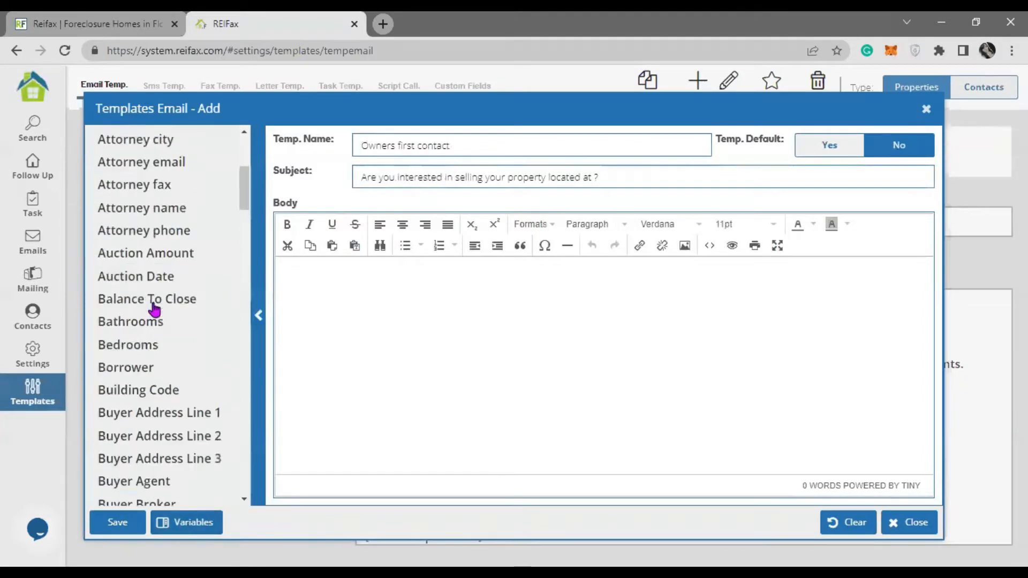
pyautogui.scroll(-3, 154, 317)
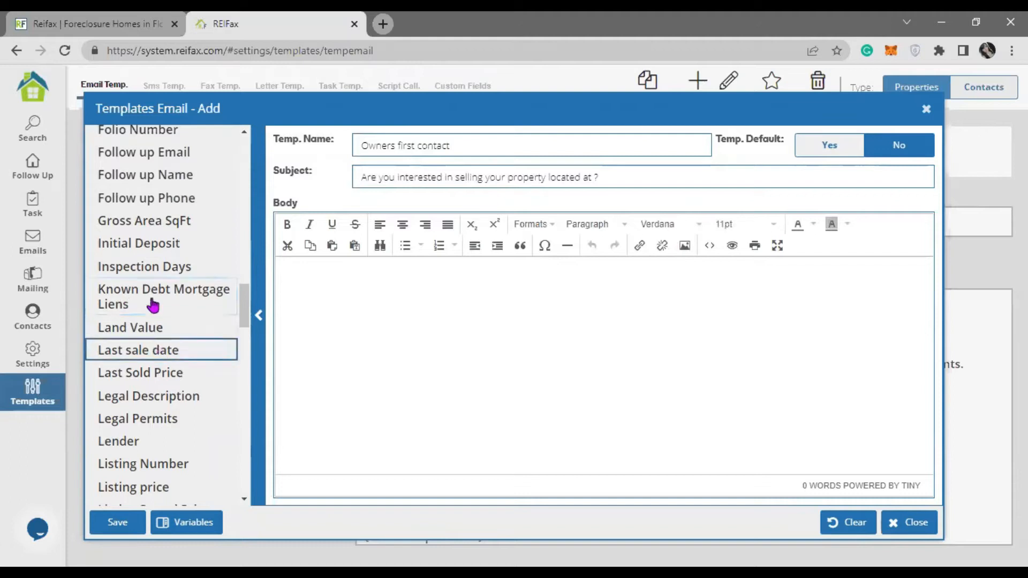
pyautogui.scroll(-5, 152, 292)
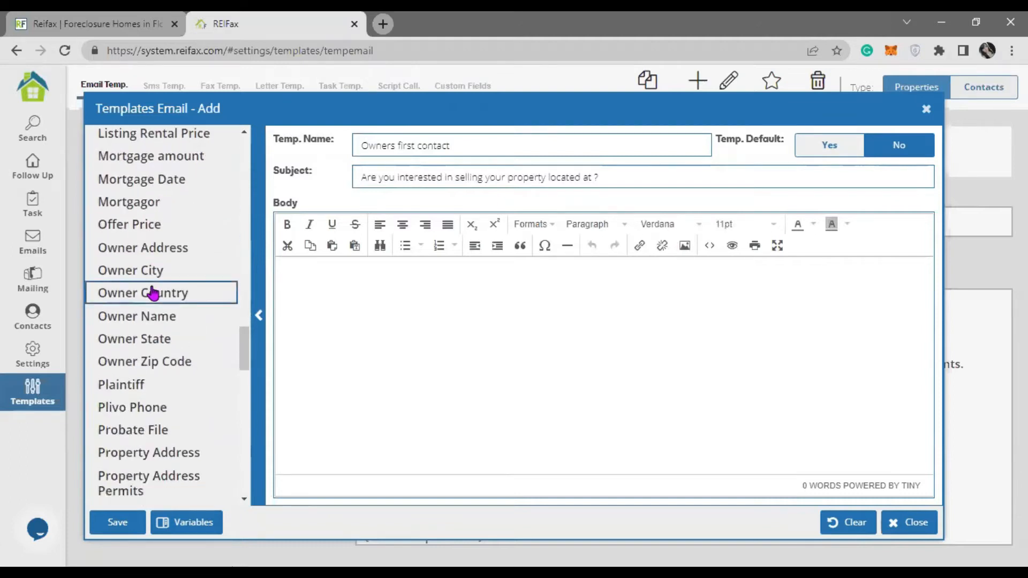
pyautogui.scroll(-3, 152, 292)
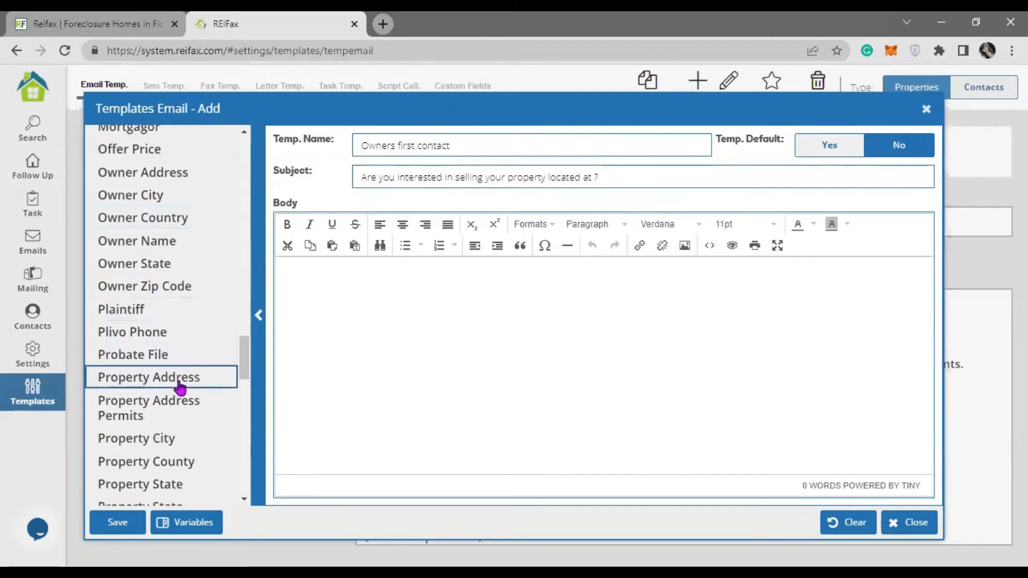
pyautogui.click(178, 386)
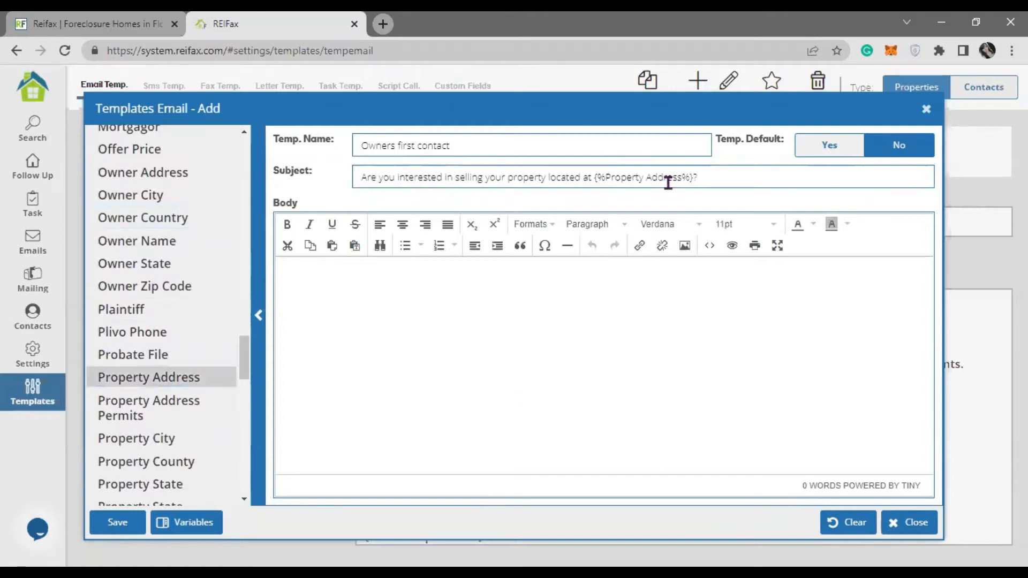
# - Start the email body with 'Hi {%Owner Name%},'
pyautogui.click(412, 299)
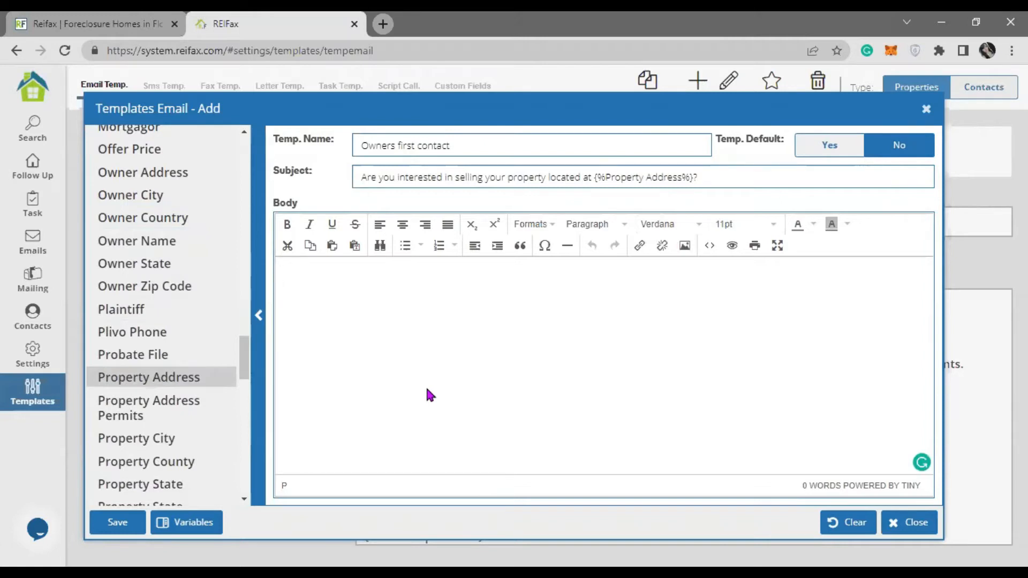
pyautogui.write('Hi')
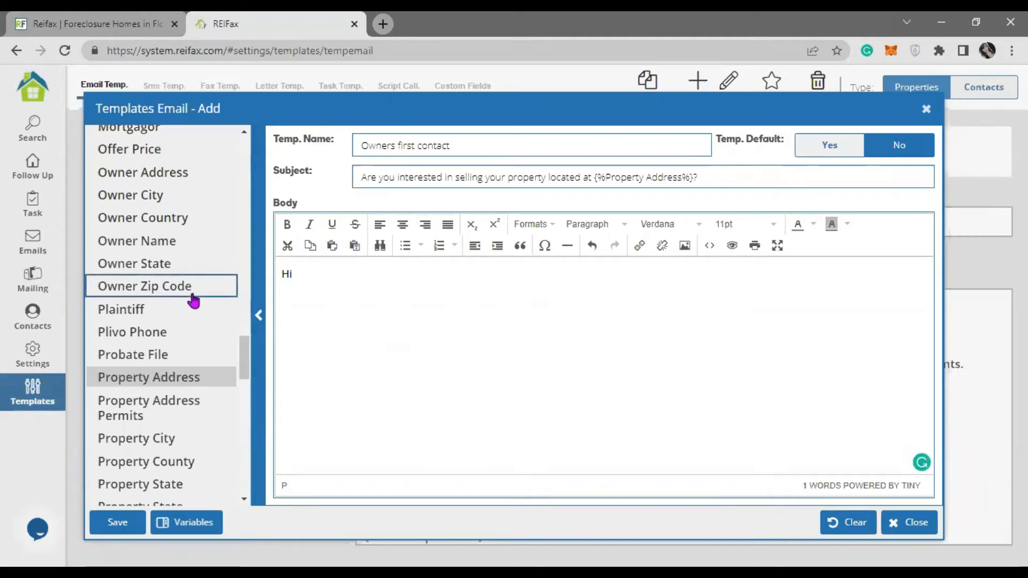
pyautogui.scroll(2, 177, 311)
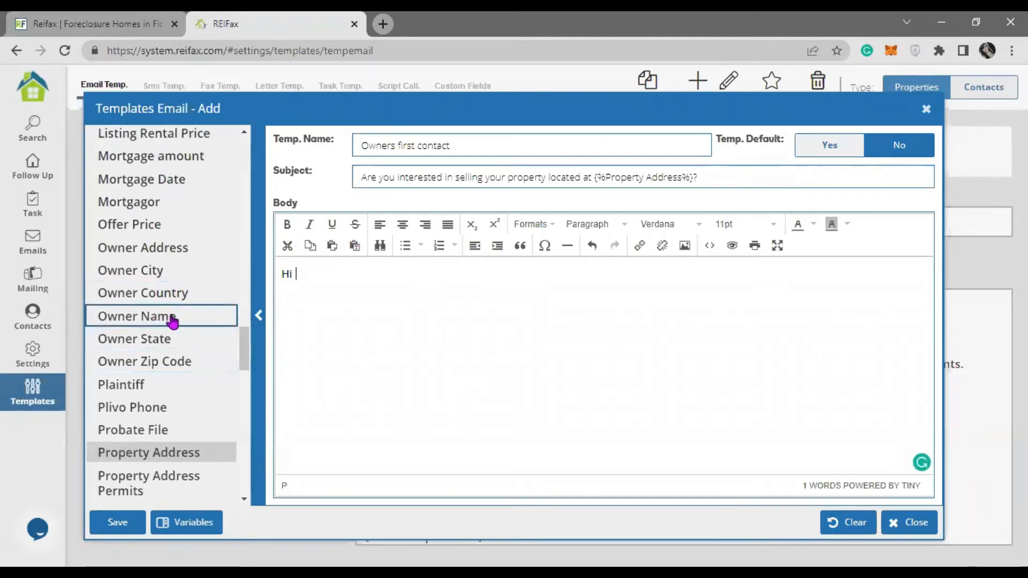
pyautogui.doubleClick(171, 321)
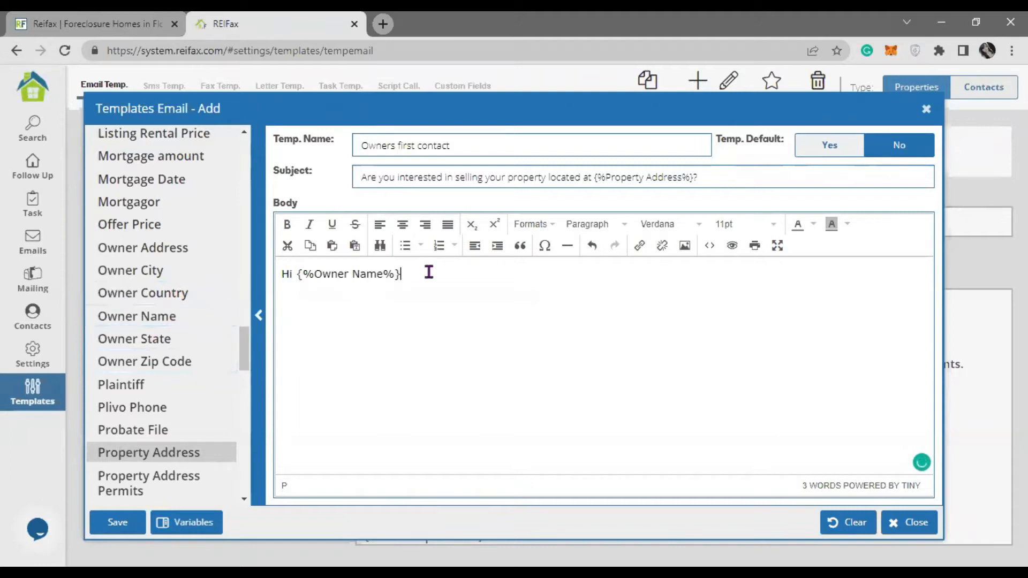
pyautogui.moveTo(295, 273); pyautogui.dragTo(403, 274)
pyautogui.click(415, 327)
pyautogui.write(',')
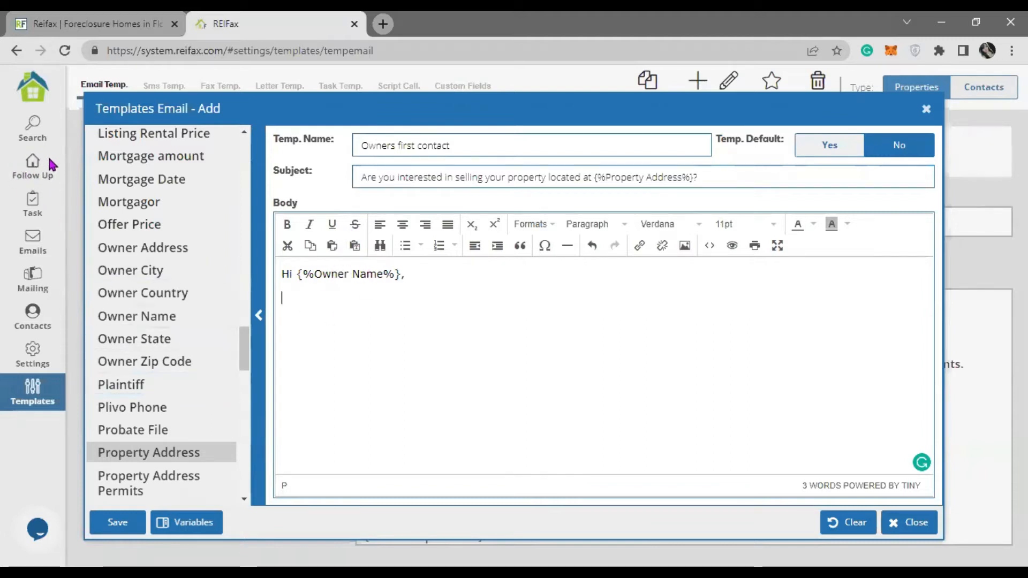
# - Replace the greeting's {%Owner Name%} with the Contact Name variable followed by a comma
pyautogui.click(93, 186)
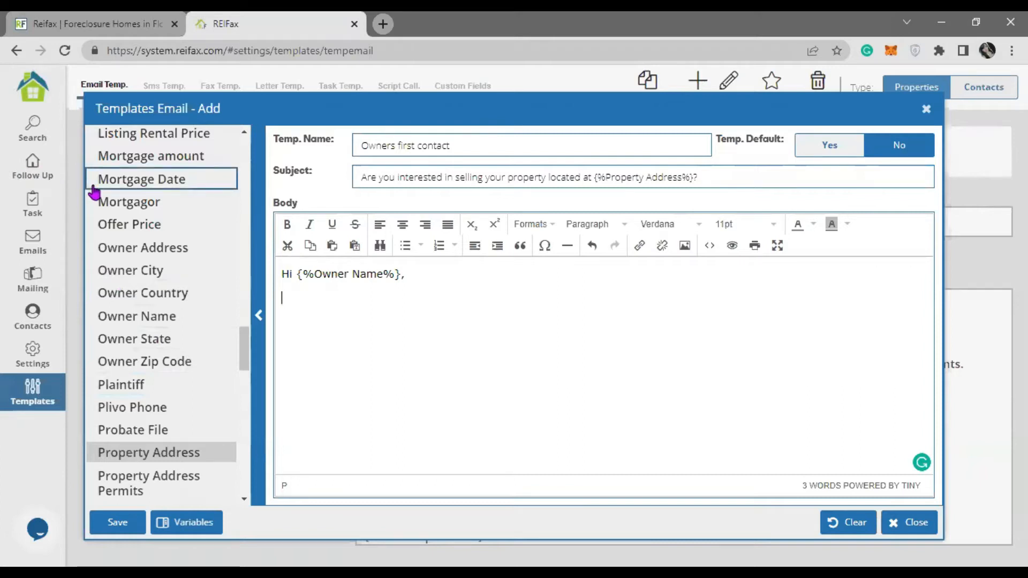
pyautogui.scroll(12, 172, 344)
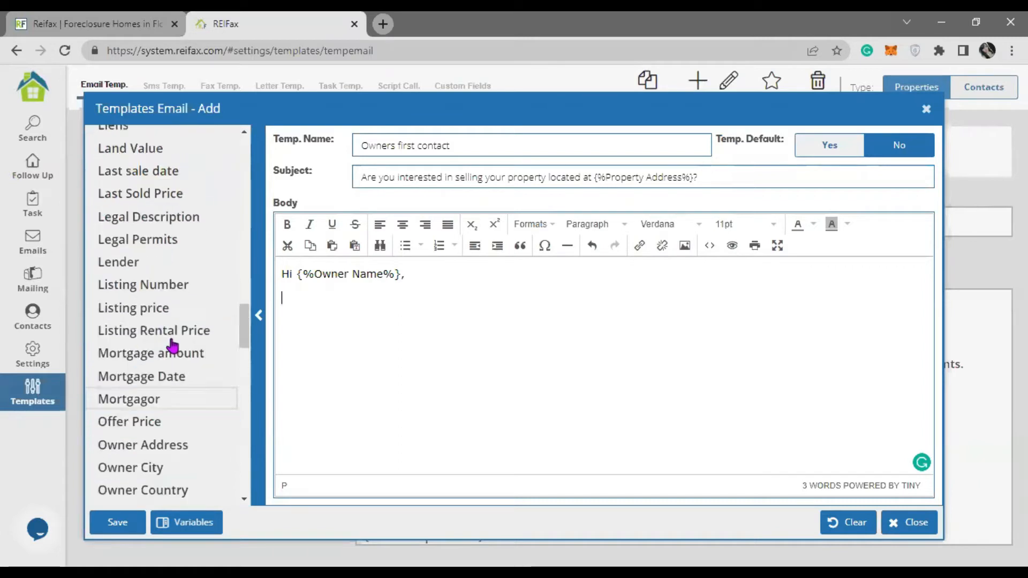
pyautogui.scroll(6, 175, 353)
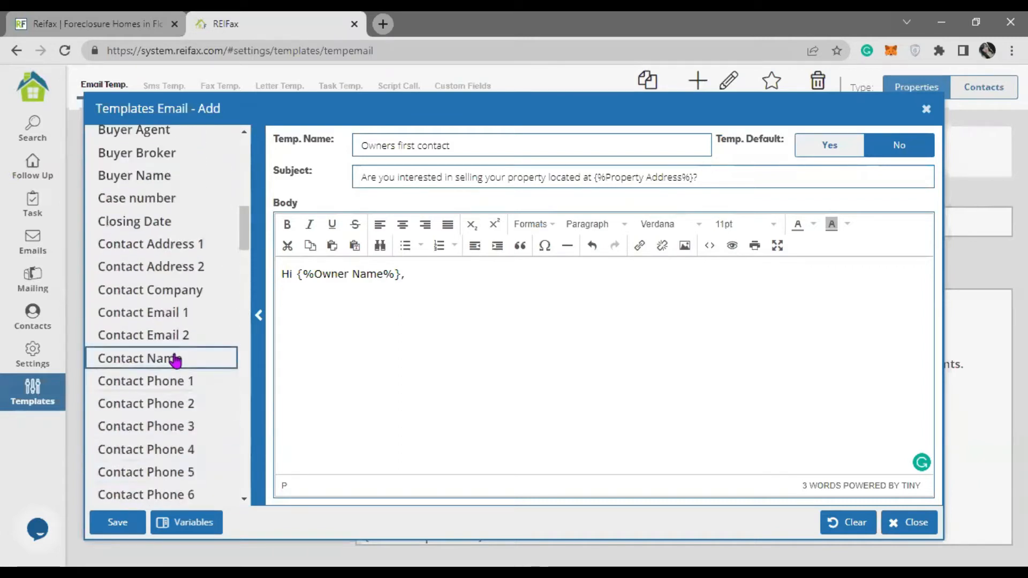
pyautogui.scroll(-6, 177, 362)
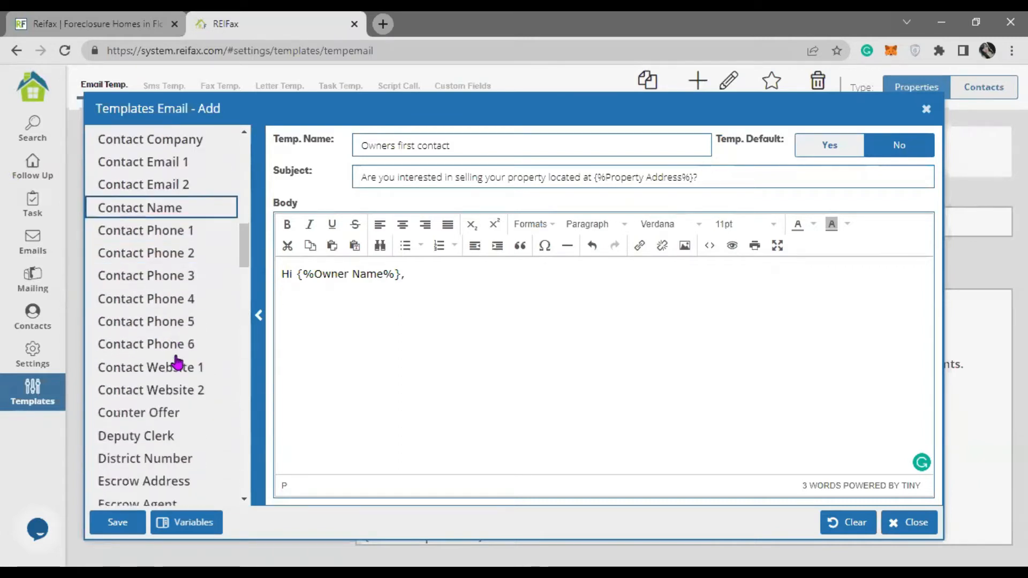
pyautogui.scroll(3, 176, 362)
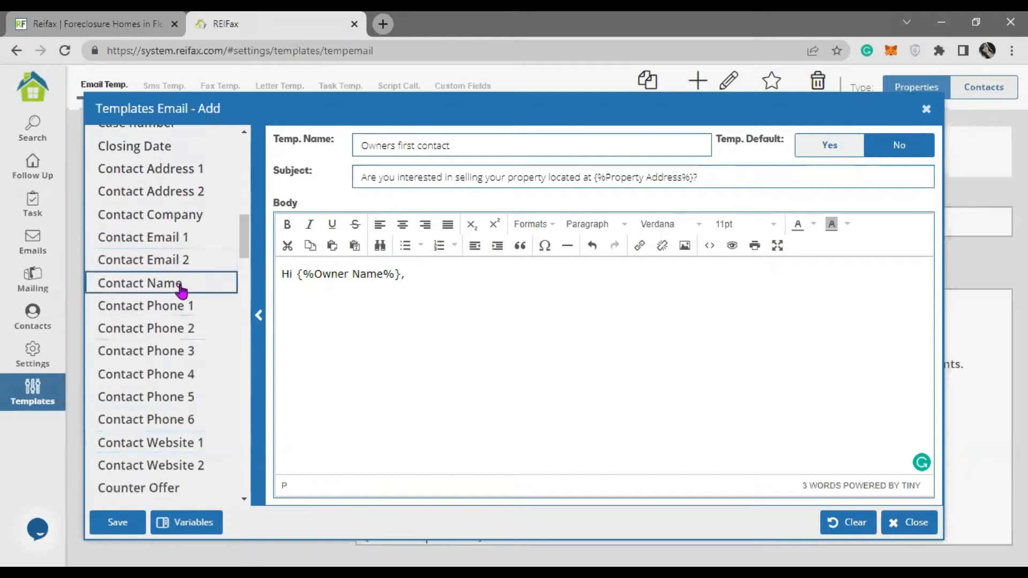
pyautogui.moveTo(399, 273); pyautogui.dragTo(297, 273)
pyautogui.click(152, 283)
pyautogui.click(536, 418)
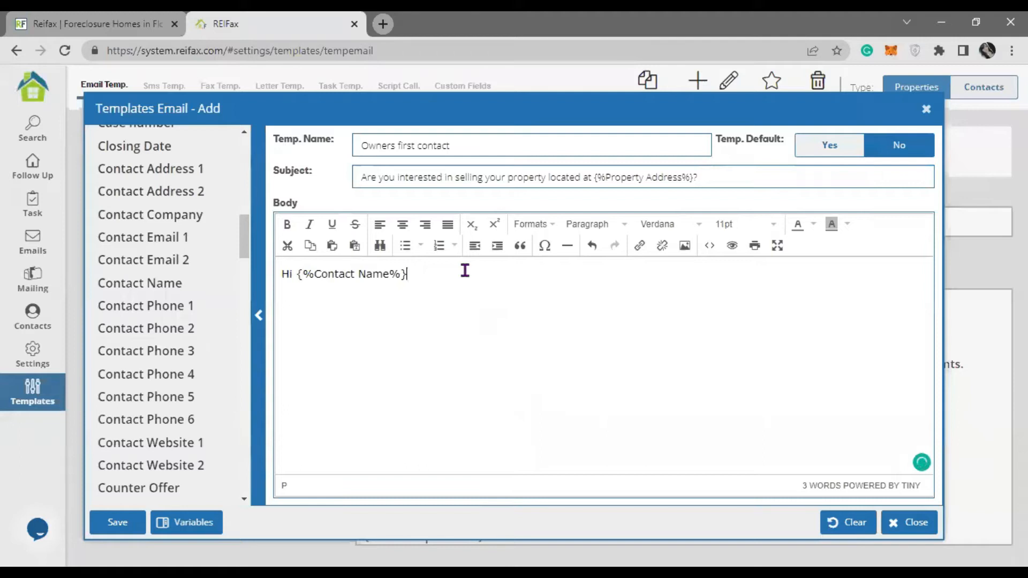
pyautogui.write(',')
# - Add two filler text lines and a 'best regards' sign-off to the body
pyautogui.press('Return')
pyautogui.write('ffmnvvkljsfnvzdfnvlkdfnvl')
pyautogui.press('Return')
pyautogui.write('fslvnlfknvlfdnlkd')
pyautogui.press('Return')
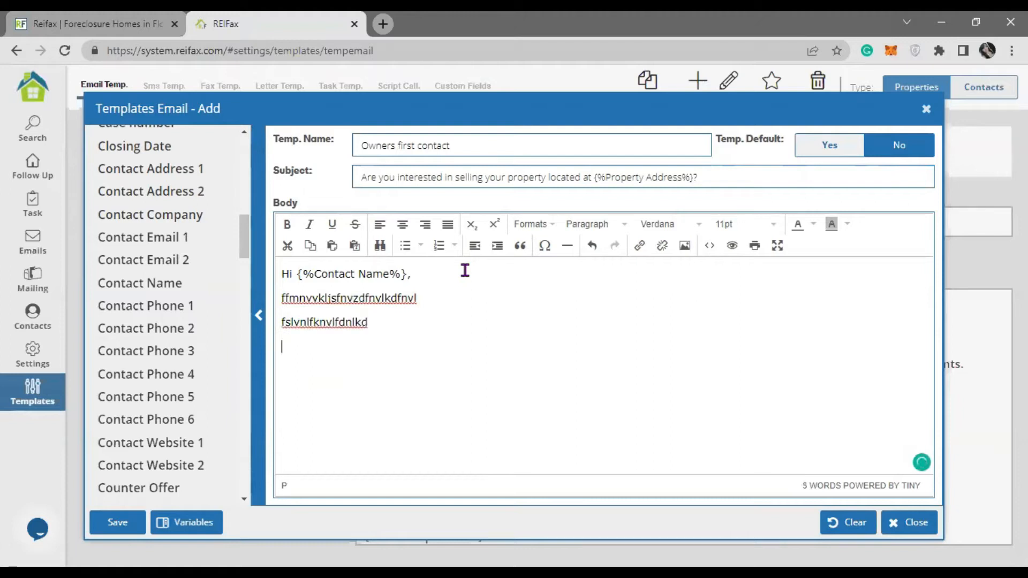
pyautogui.scroll(-8, 117, 347)
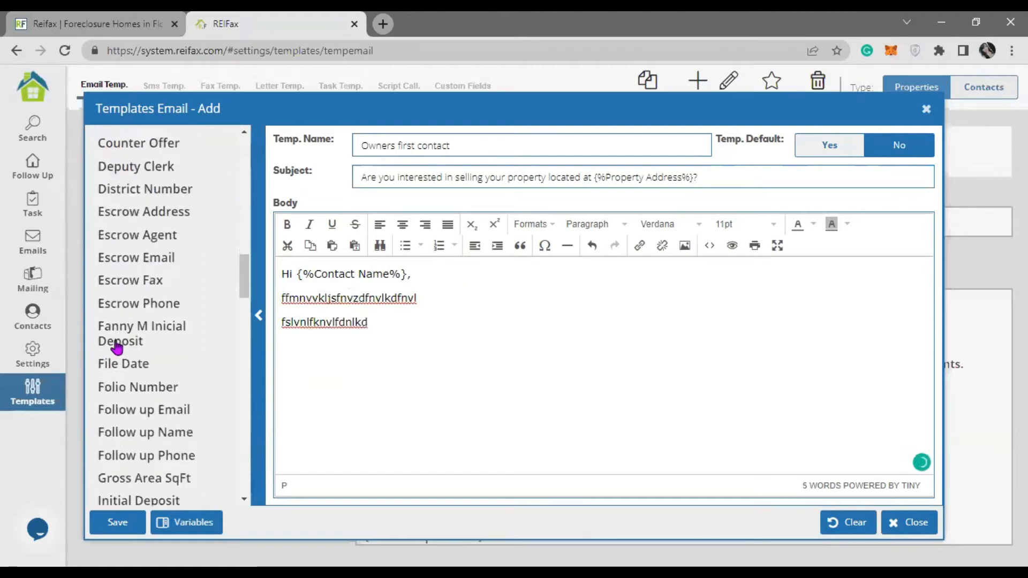
pyautogui.scroll(-4, 117, 348)
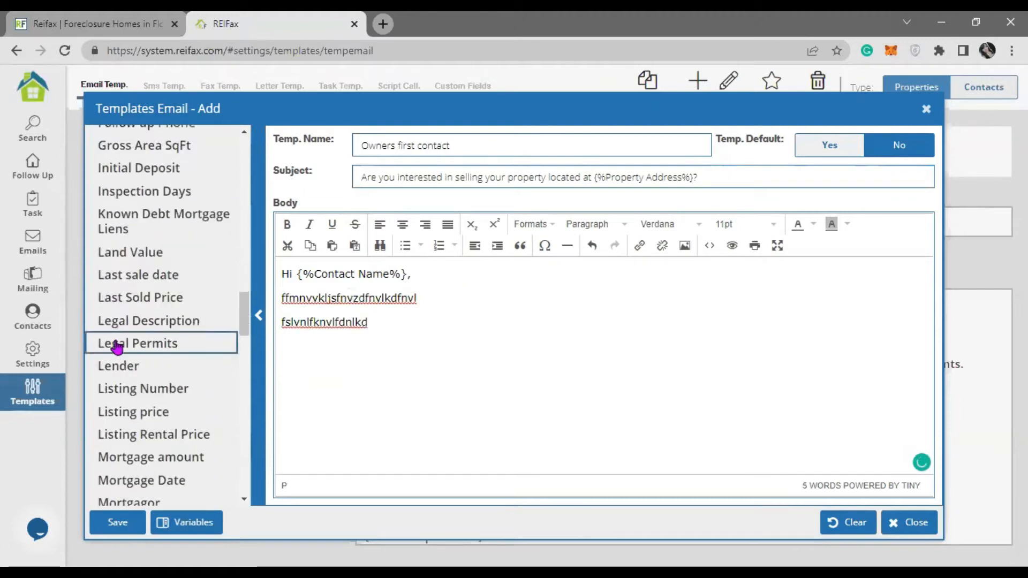
pyautogui.scroll(-7, 117, 347)
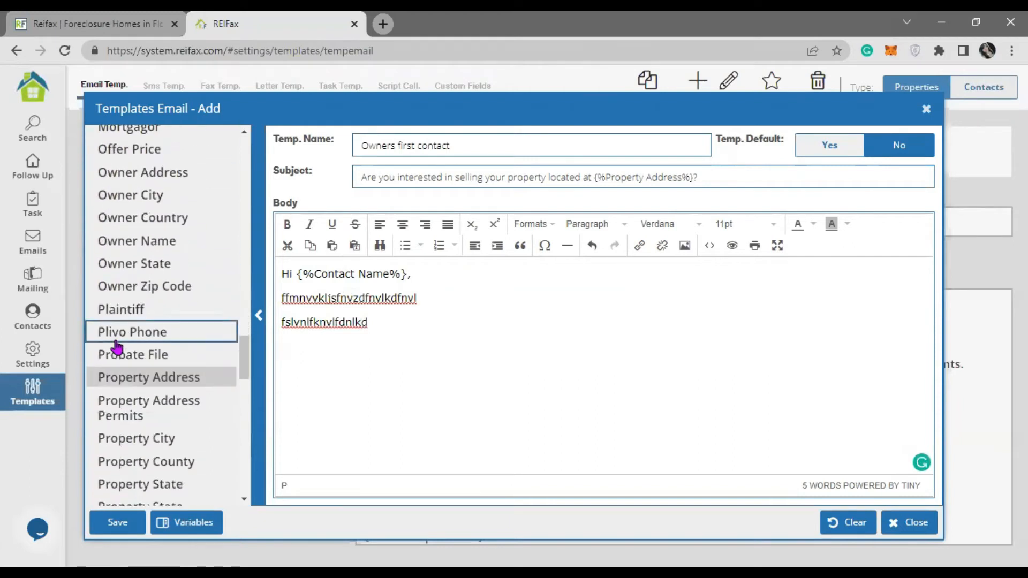
pyautogui.write('best regards,')
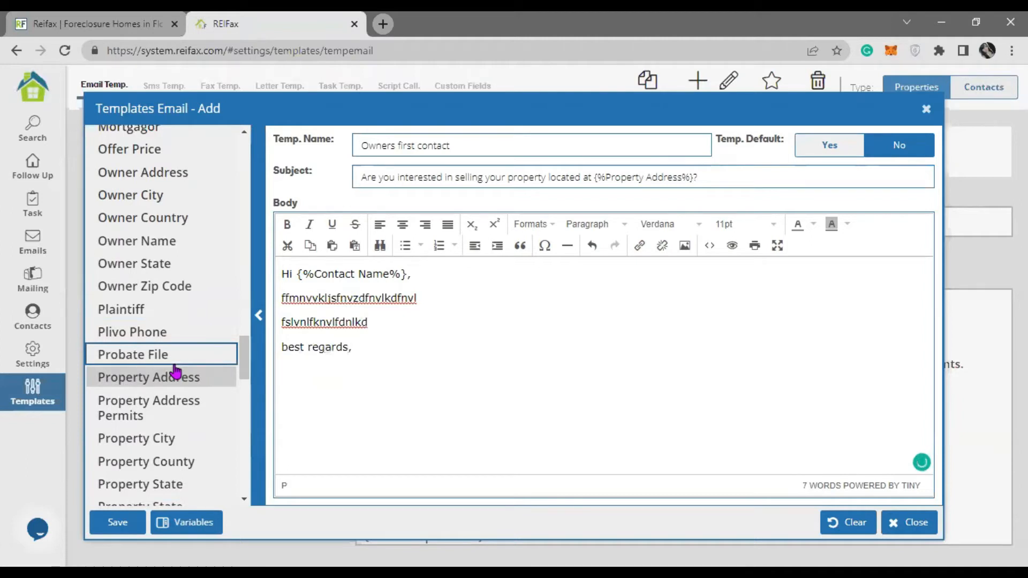
# - Add Follow up Name, Email and Phone placeholders on separate lines after the sign-off
pyautogui.scroll(12, 176, 369)
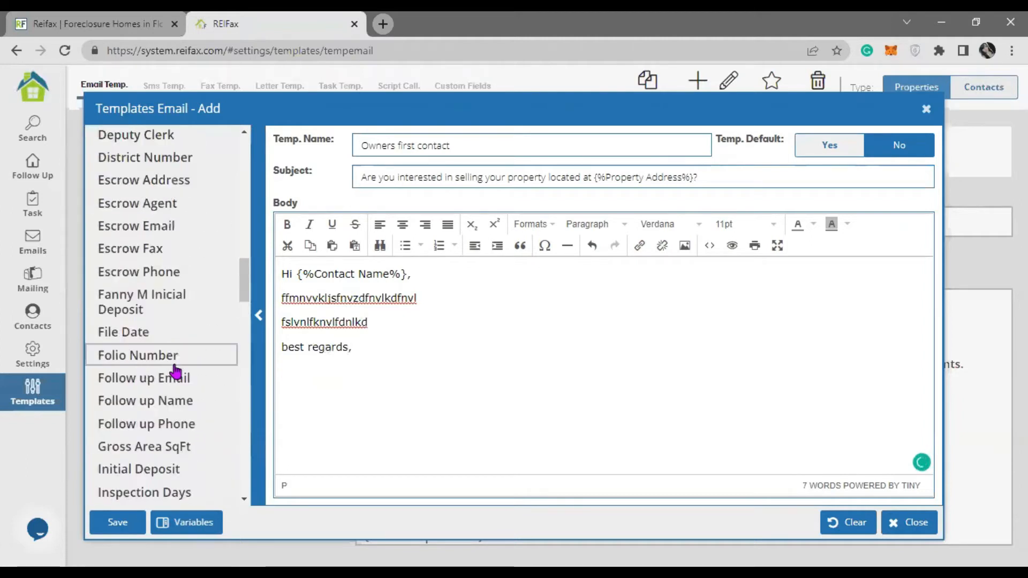
pyautogui.scroll(-3, 176, 369)
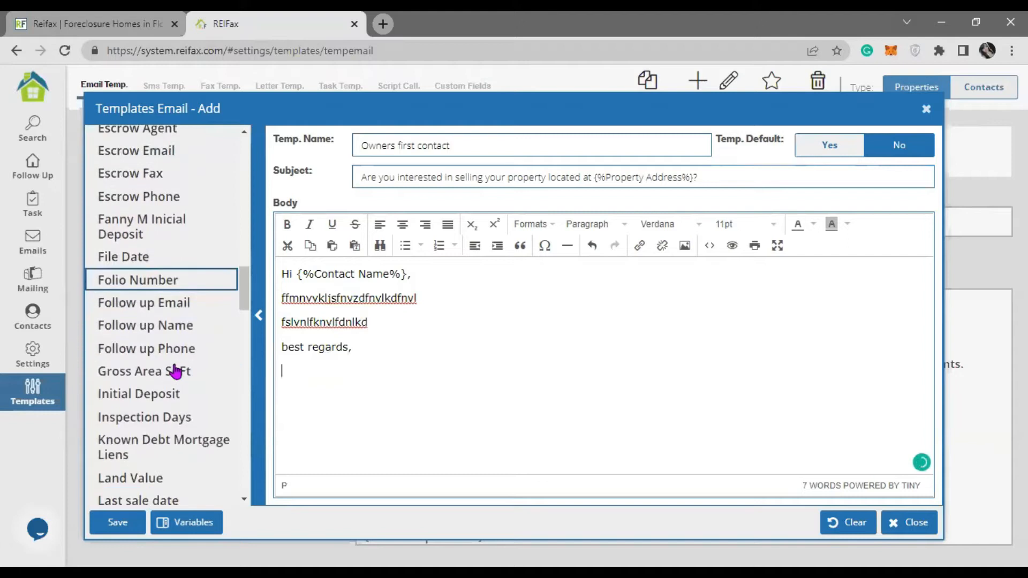
pyautogui.doubleClick(178, 335)
pyautogui.press('Return')
pyautogui.doubleClick(198, 304)
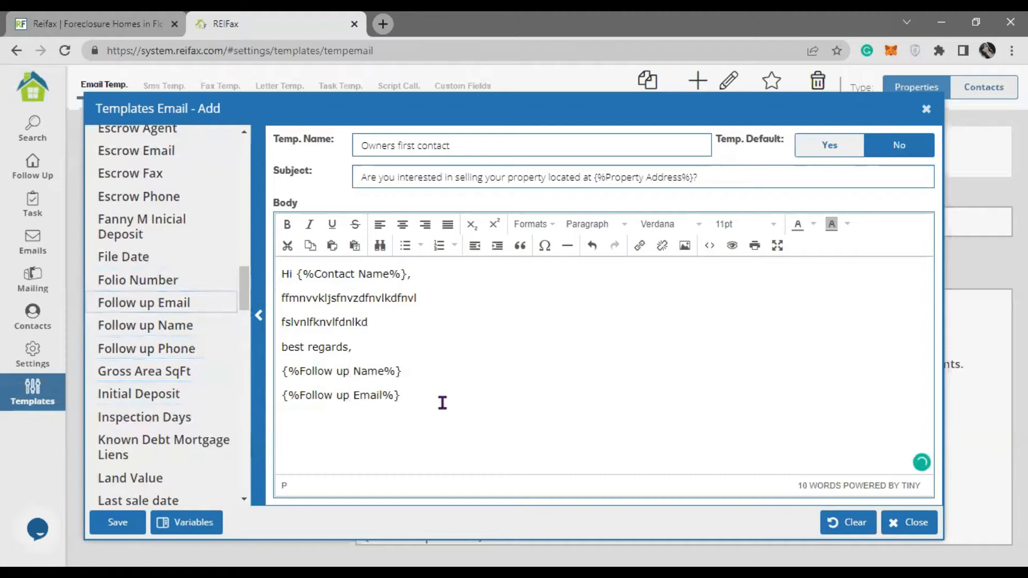
pyautogui.press('Return')
pyautogui.press('Return')
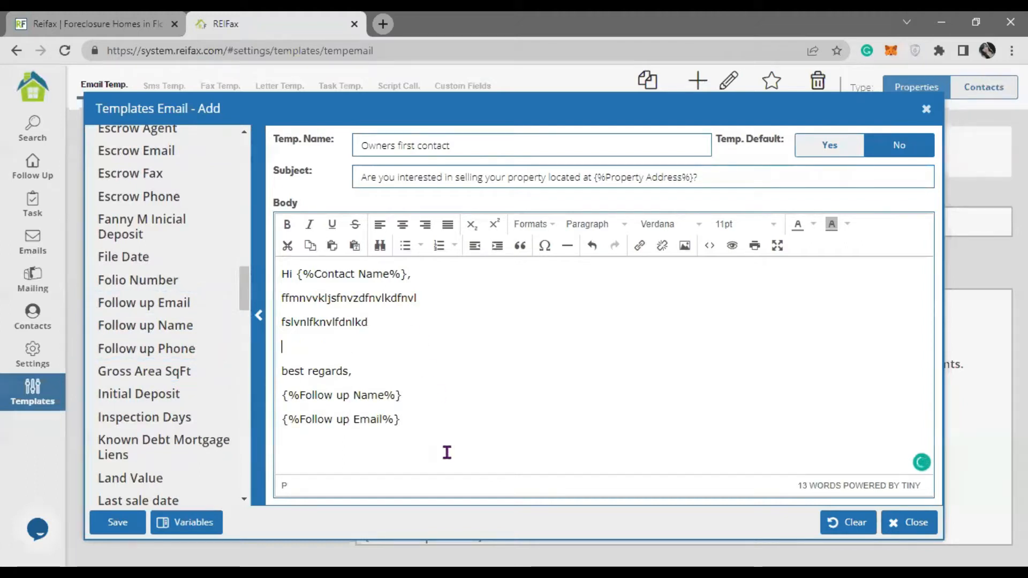
pyautogui.click(142, 349)
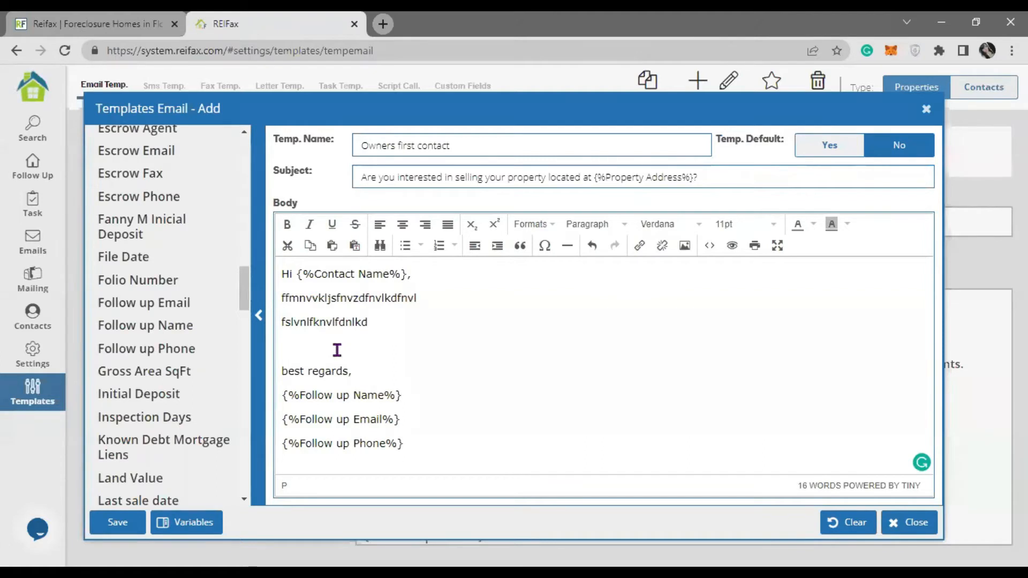
pyautogui.press('Return')
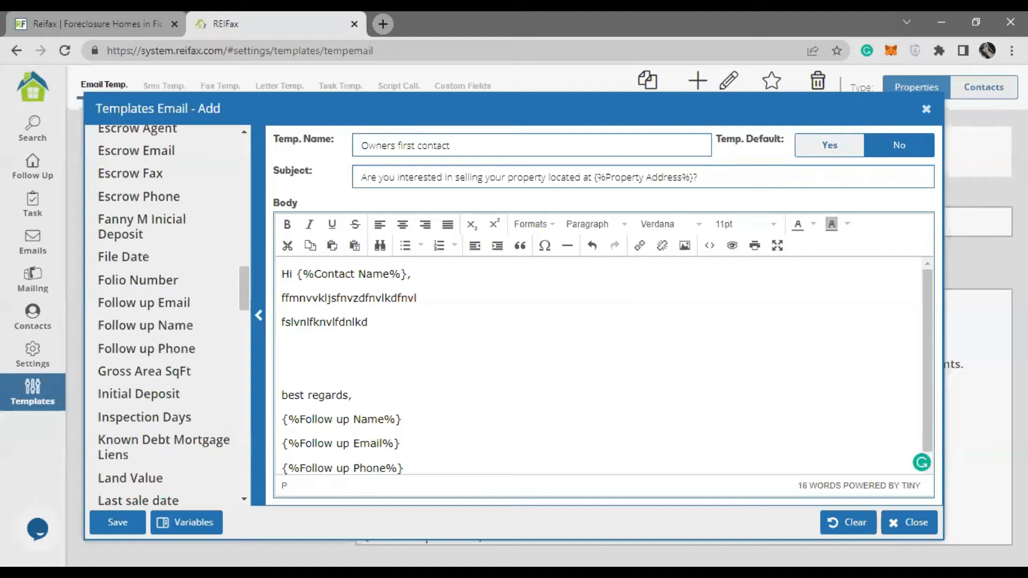
pyautogui.click(641, 384)
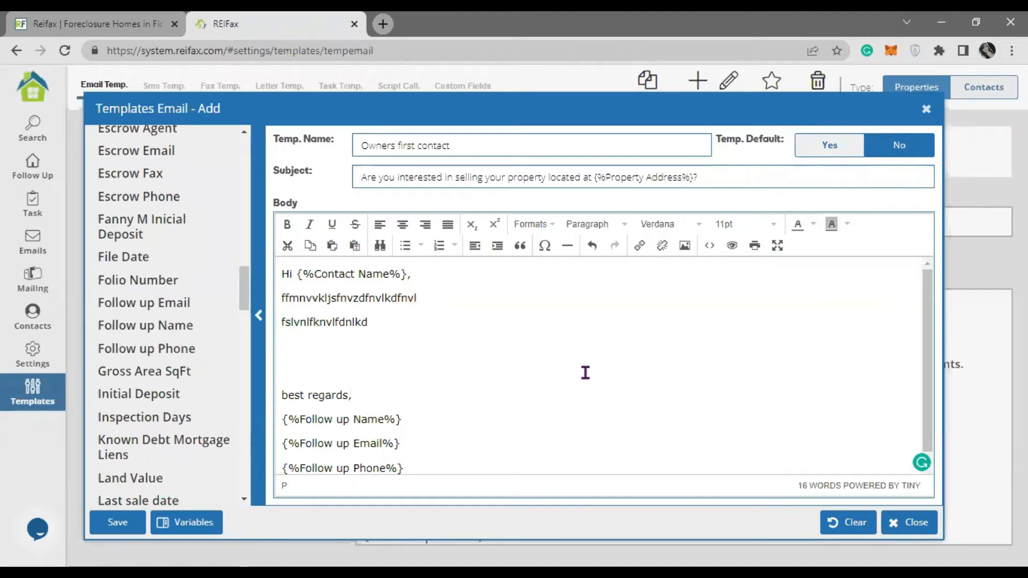
pyautogui.press('Return')
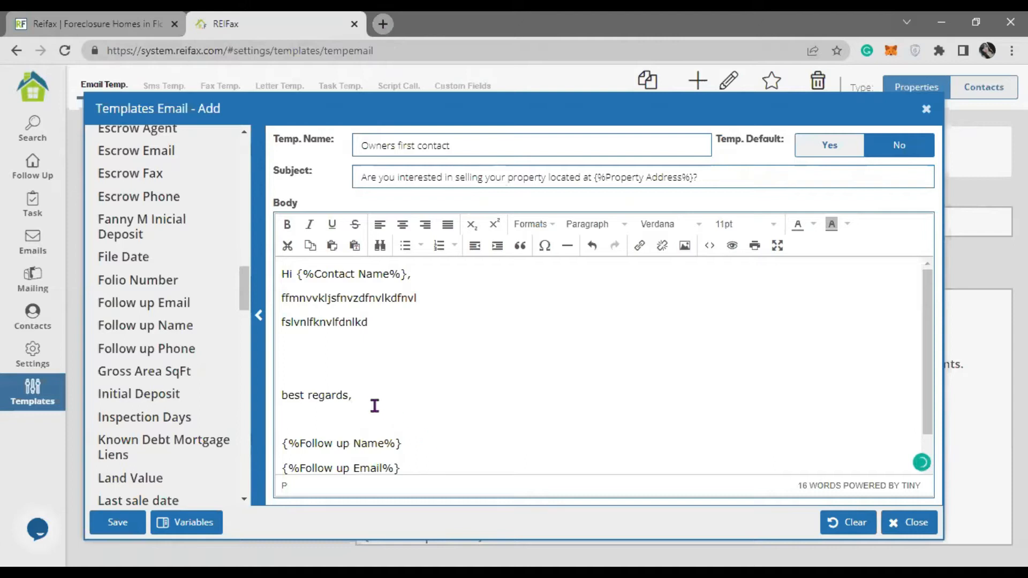
pyautogui.press('BackSpace')
# - Upload Screenshot_11.jpg from the Desktop to postimages.org in a new tab
pyautogui.click(383, 23)
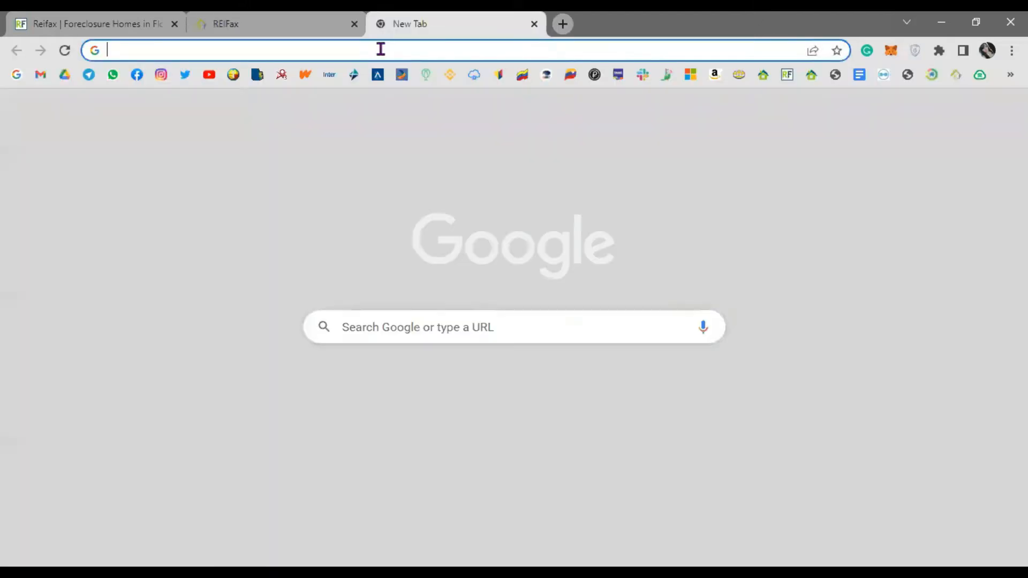
pyautogui.write('post')
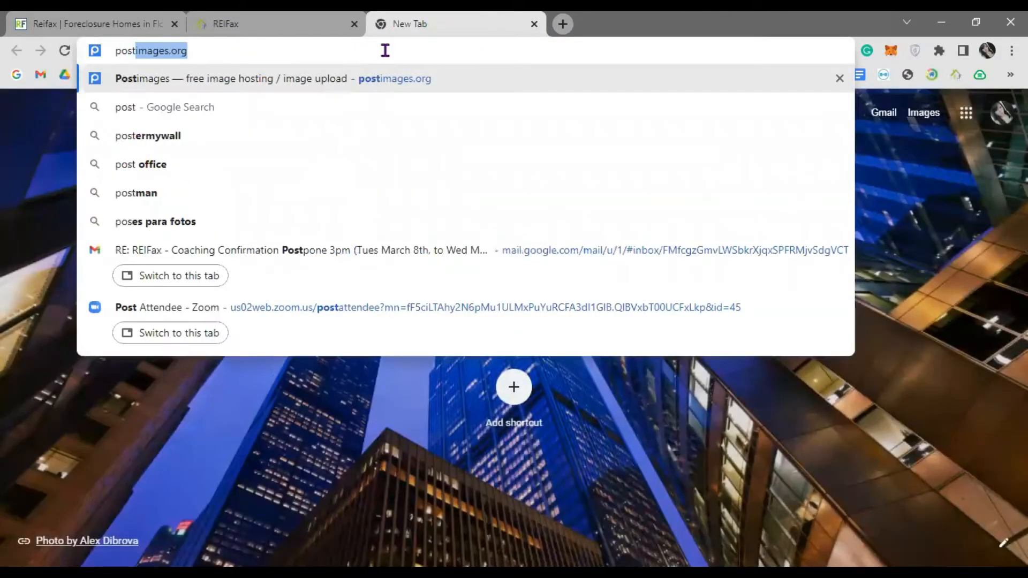
pyautogui.write('images')
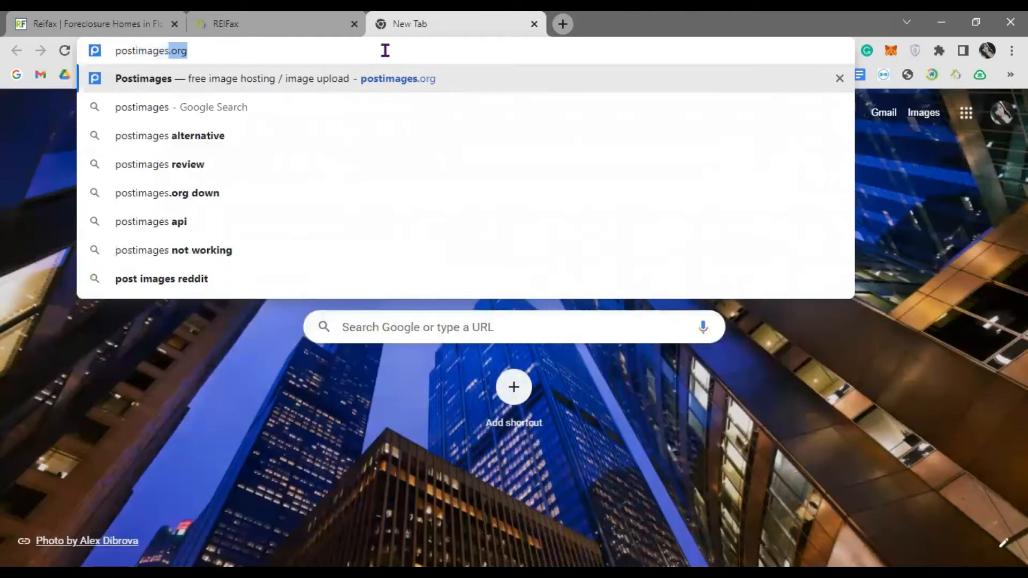
pyautogui.write('.org')
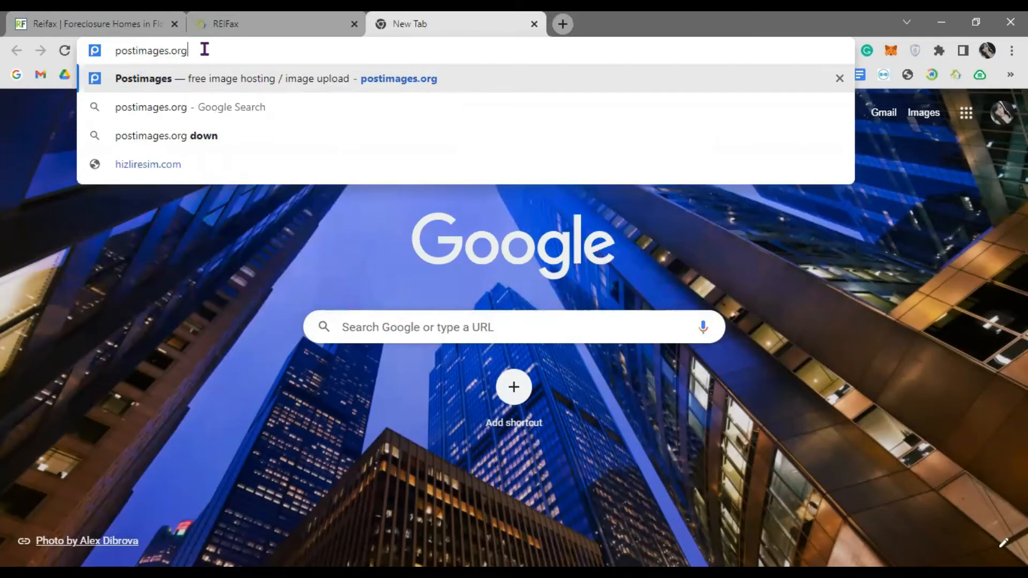
pyautogui.press('Return')
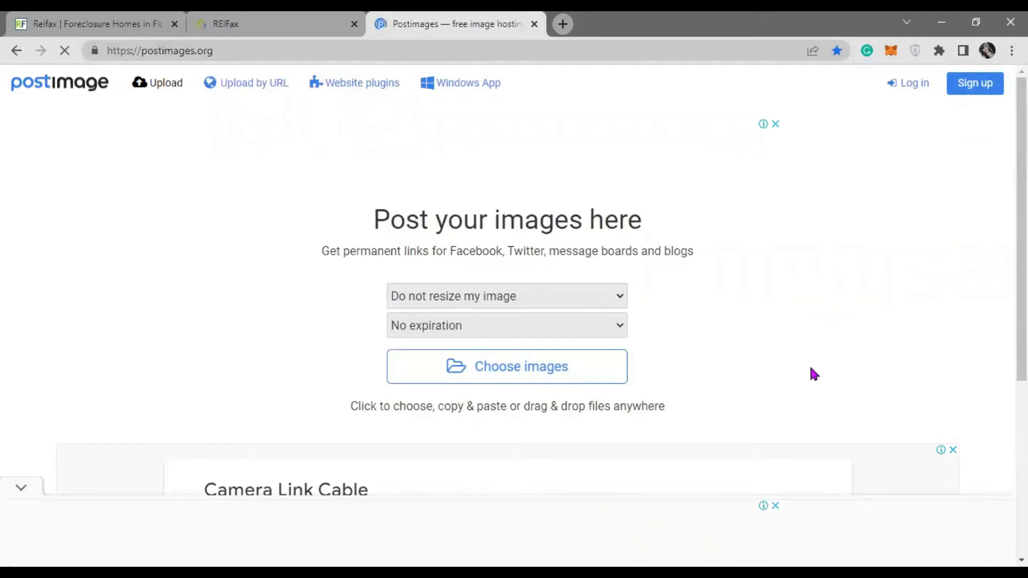
pyautogui.click(526, 374)
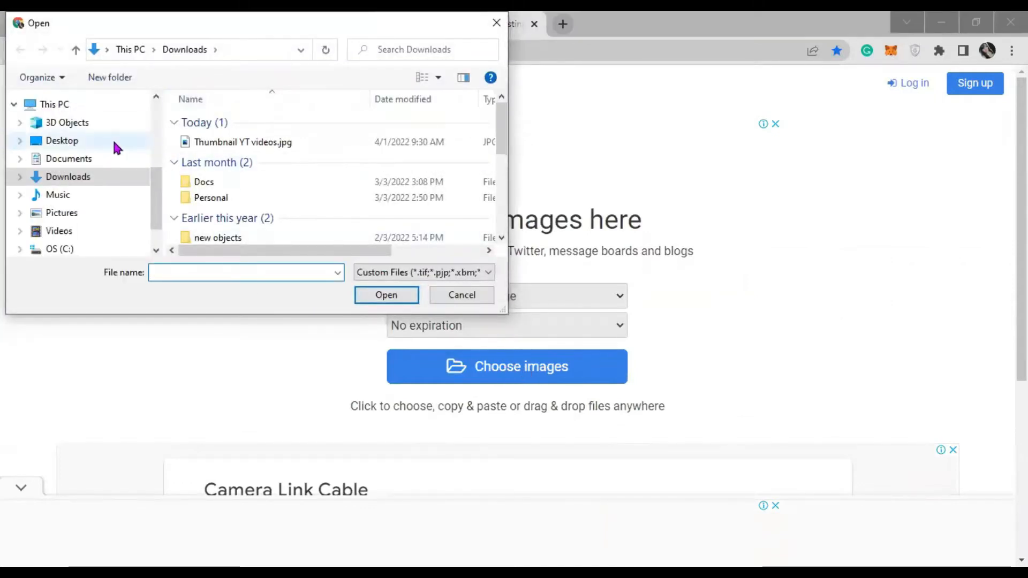
pyautogui.click(68, 142)
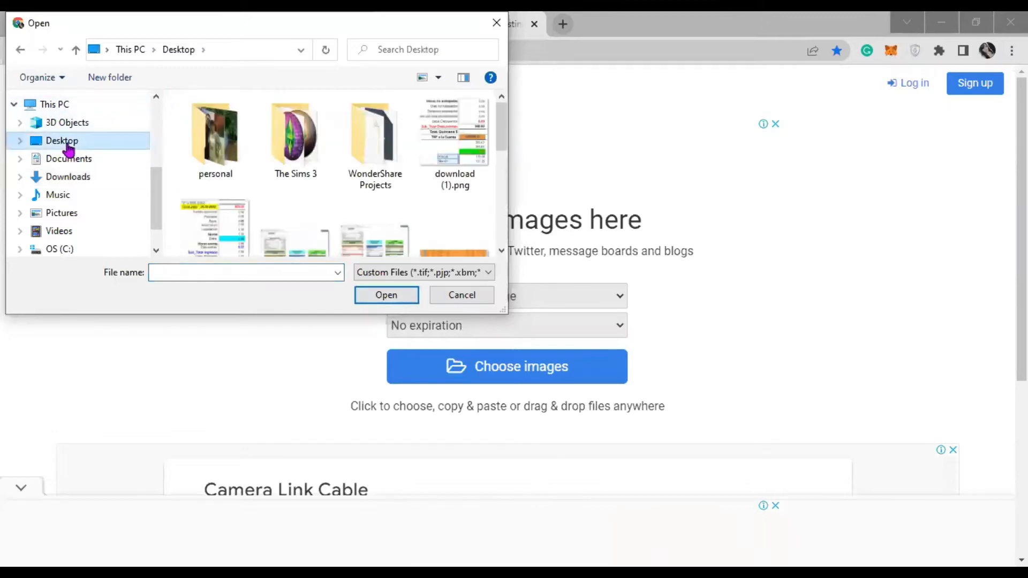
pyautogui.scroll(-5, 399, 202)
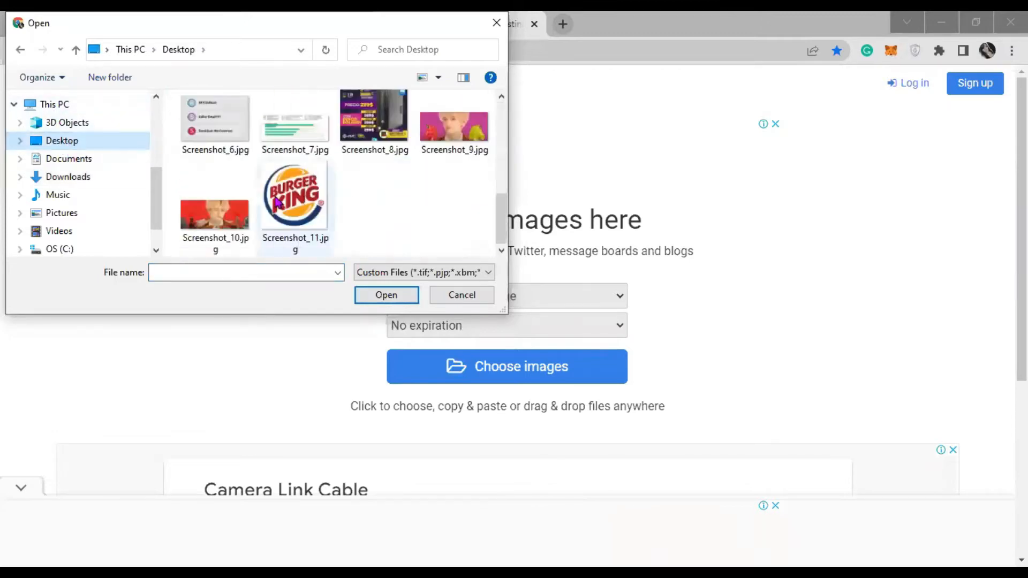
pyautogui.click(295, 198)
pyautogui.click(388, 295)
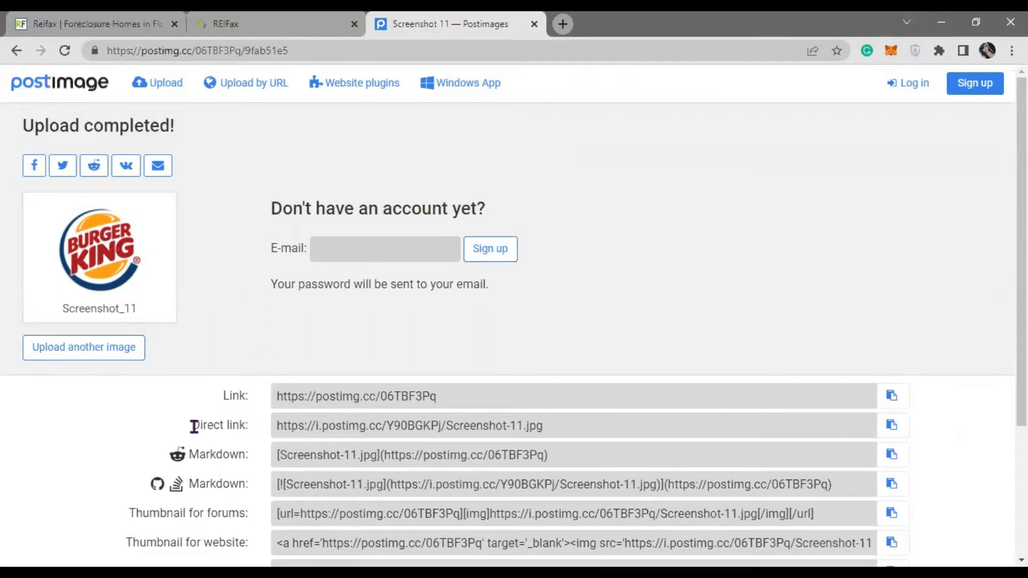
# - Copy the uploaded image's direct link and return to the REIFax template
pyautogui.moveTo(193, 425); pyautogui.dragTo(252, 428)
pyautogui.click(274, 406)
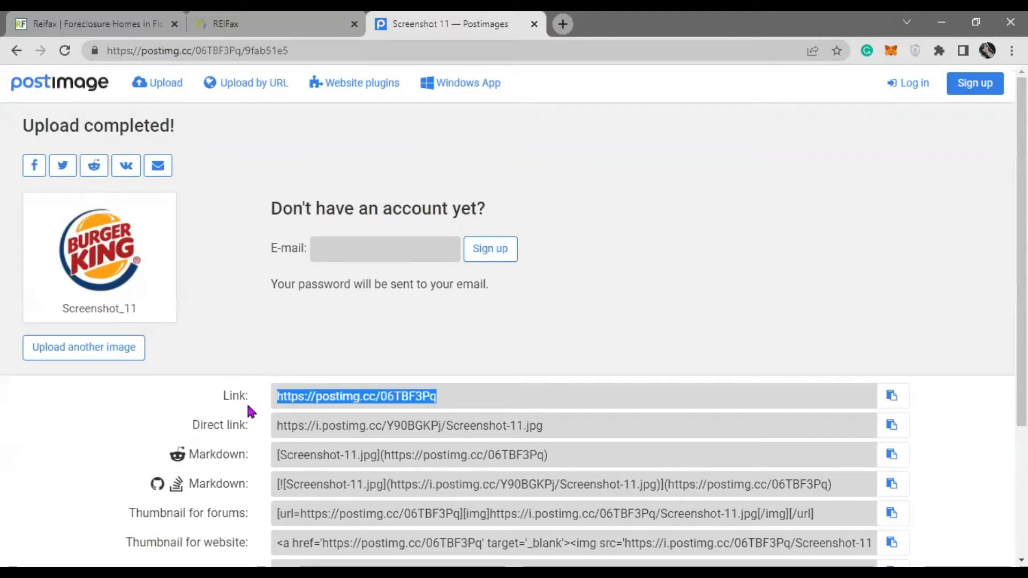
pyautogui.click(695, 337)
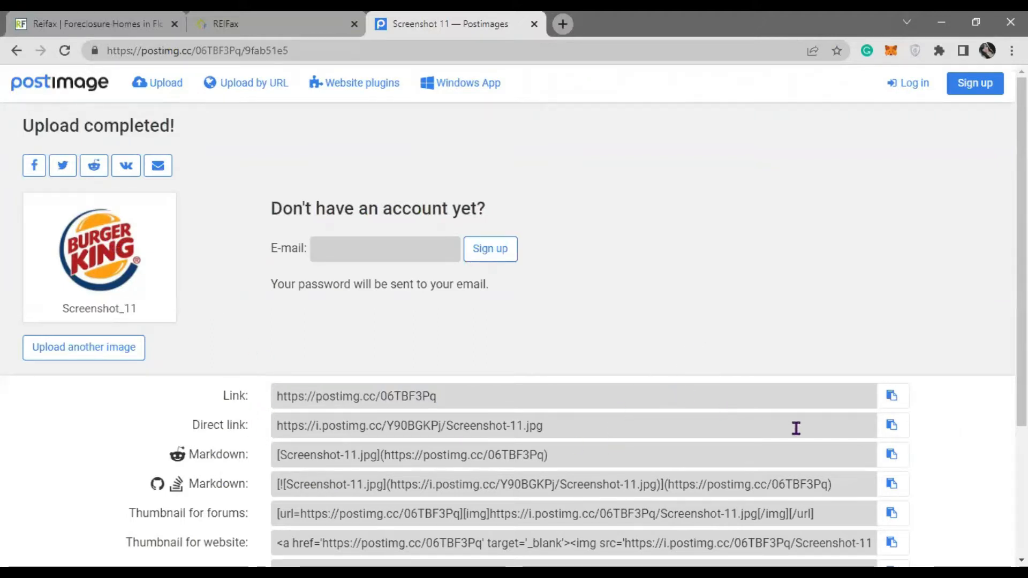
pyautogui.click(891, 427)
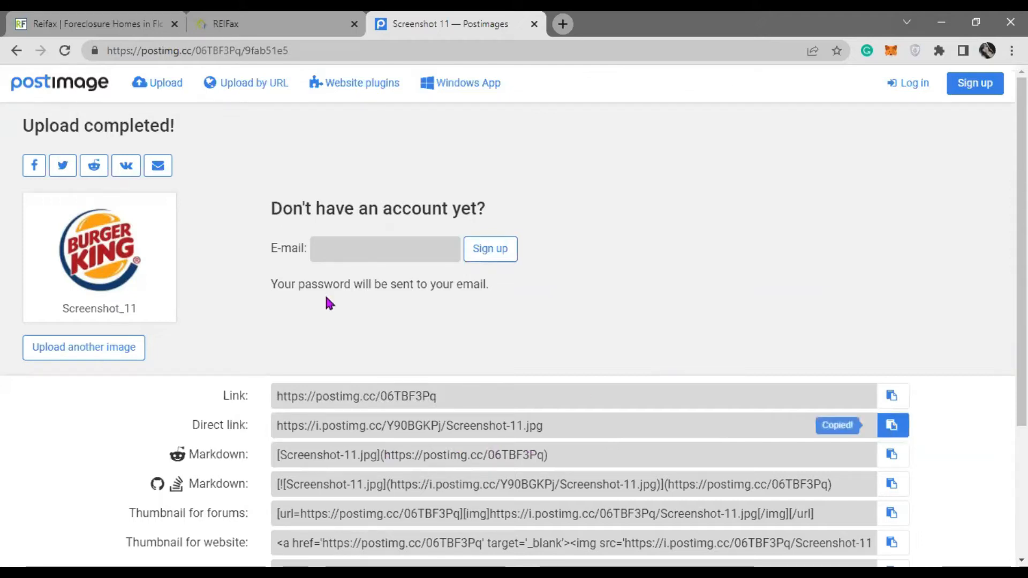
pyautogui.click(265, 22)
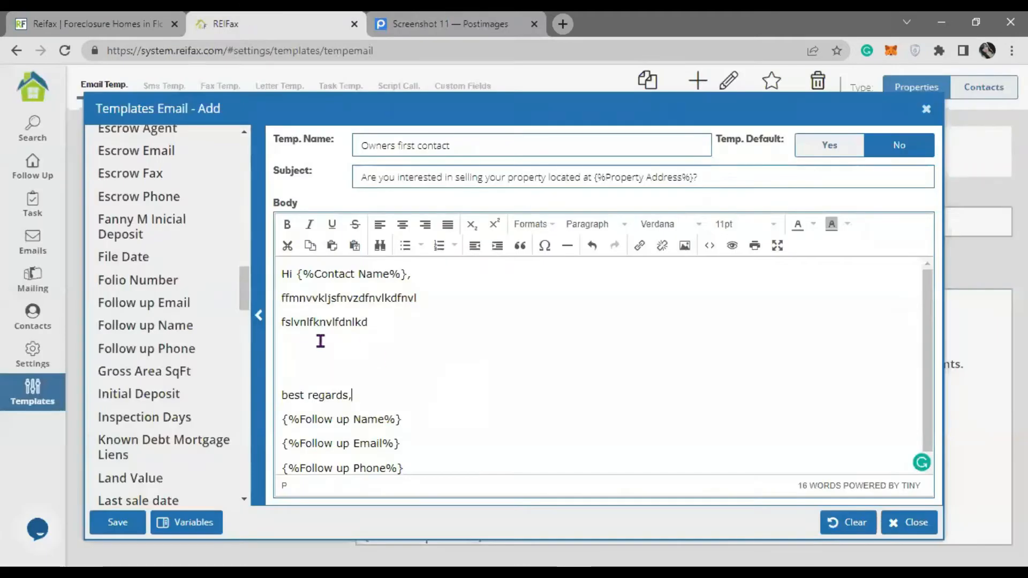
# - Insert the logo into the body using the copied direct link as source and description
pyautogui.click(687, 247)
pyautogui.click(470, 315)
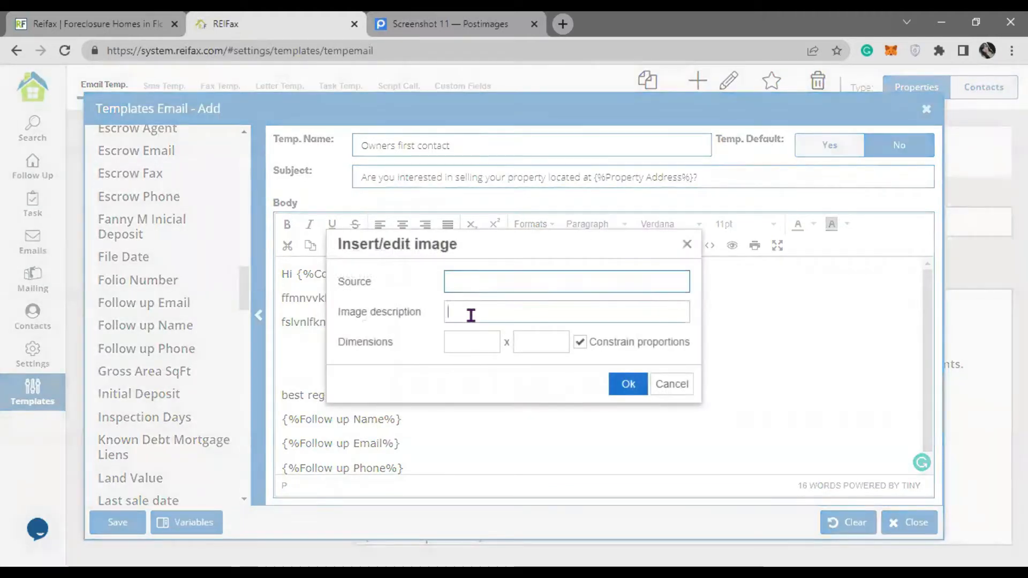
pyautogui.hotkey('ctrl', 'v')
pyautogui.click(504, 279)
pyautogui.hotkey('ctrl', 'v')
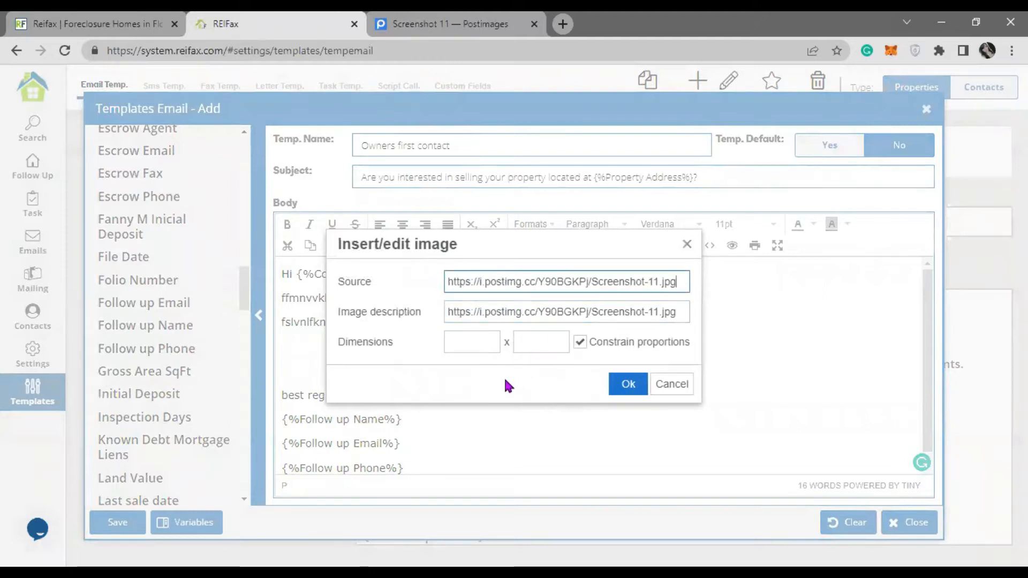
pyautogui.click(616, 383)
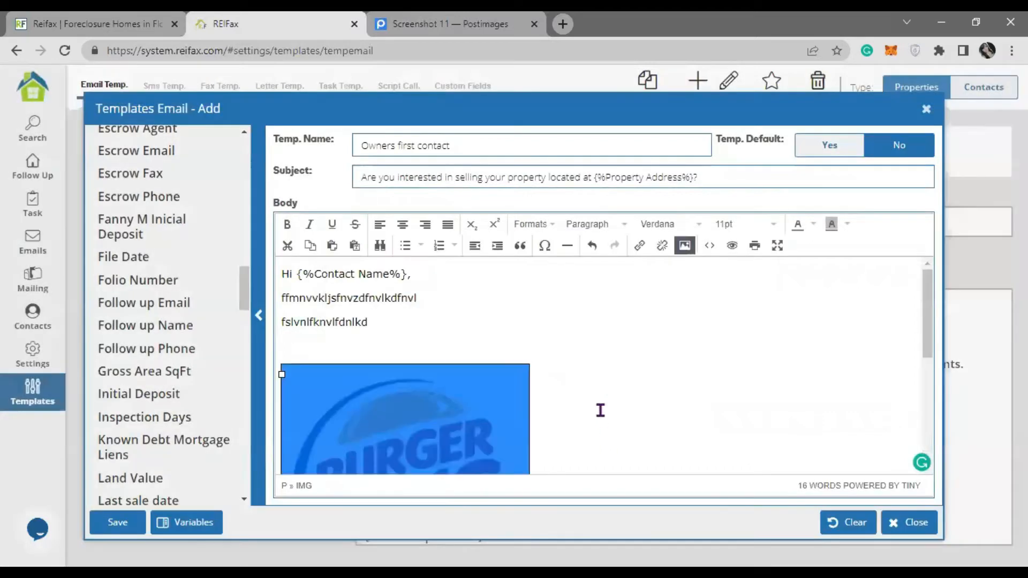
# - Resize the inserted logo down to about 178 × 183
pyautogui.click(591, 370)
pyautogui.scroll(-2, 592, 369)
pyautogui.click(512, 358)
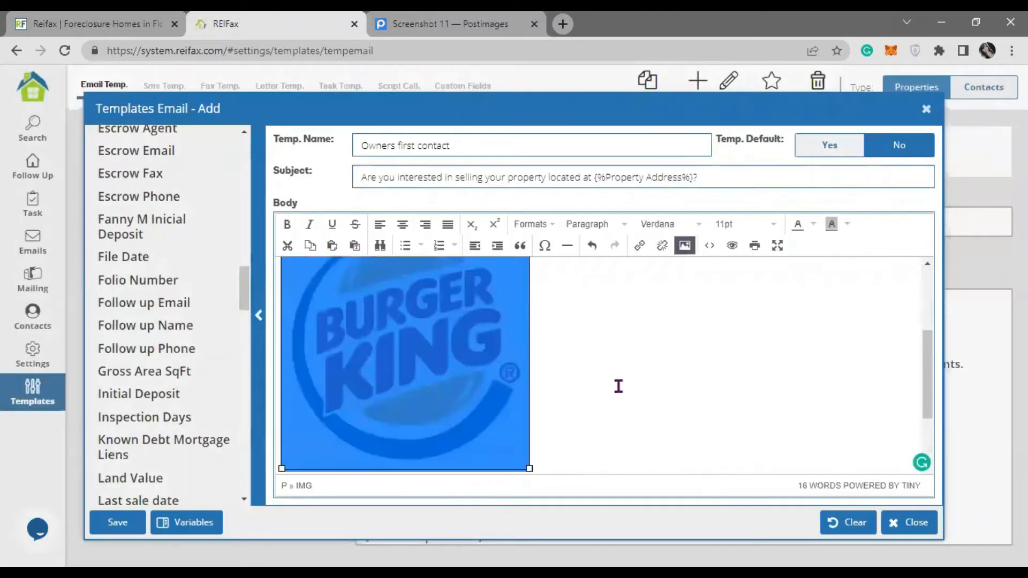
pyautogui.moveTo(528, 467); pyautogui.dragTo(425, 336)
pyautogui.scroll(2, 471, 378)
pyautogui.click(573, 361)
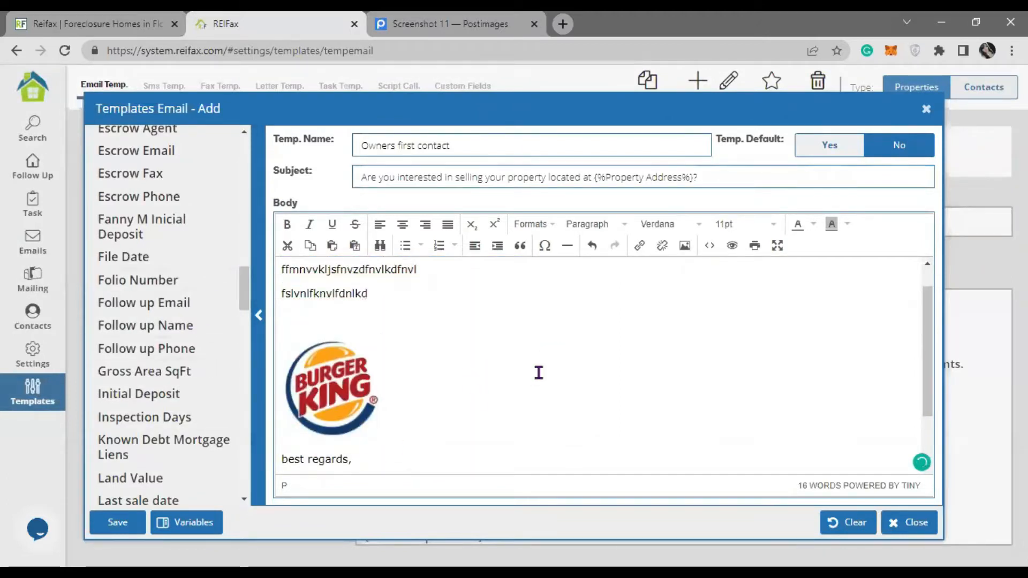
pyautogui.scroll(-3, 539, 373)
pyautogui.scroll(5, 538, 372)
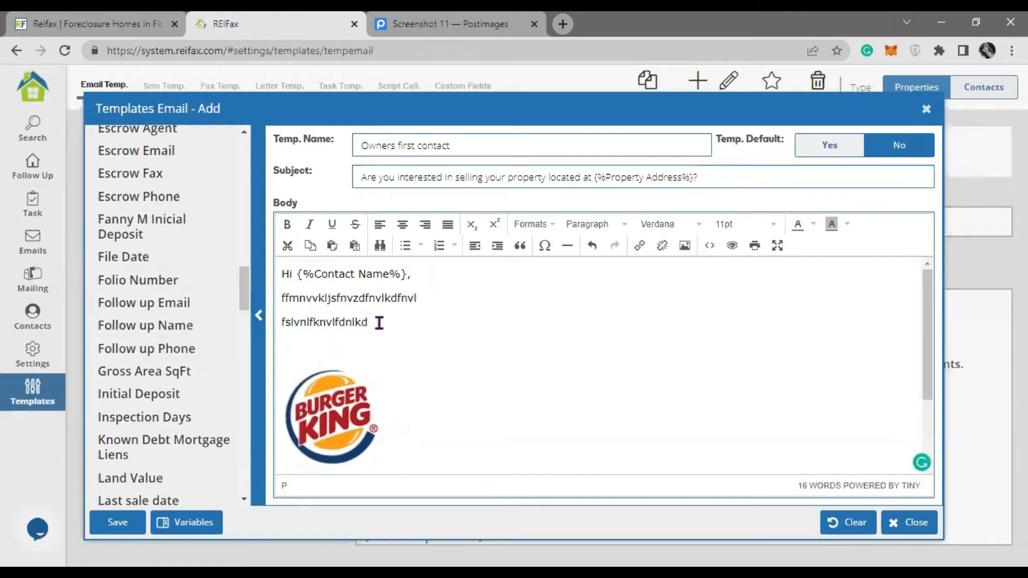
# - Replace the two filler lines with 'I am an agent I have several cash buyer interested in your property…'
pyautogui.moveTo(378, 322); pyautogui.dragTo(265, 298)
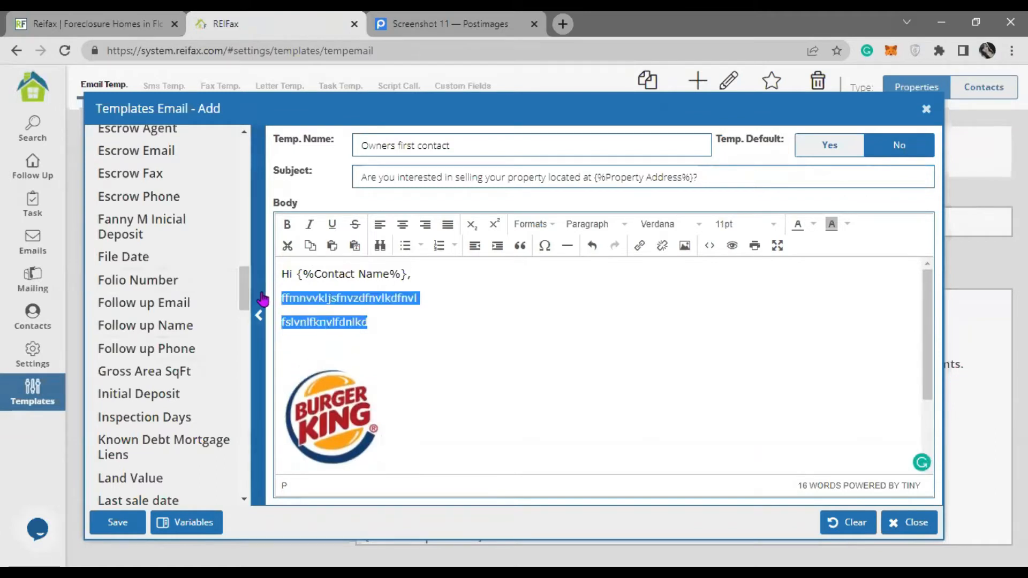
pyautogui.press('BackSpace')
pyautogui.write('I am ')
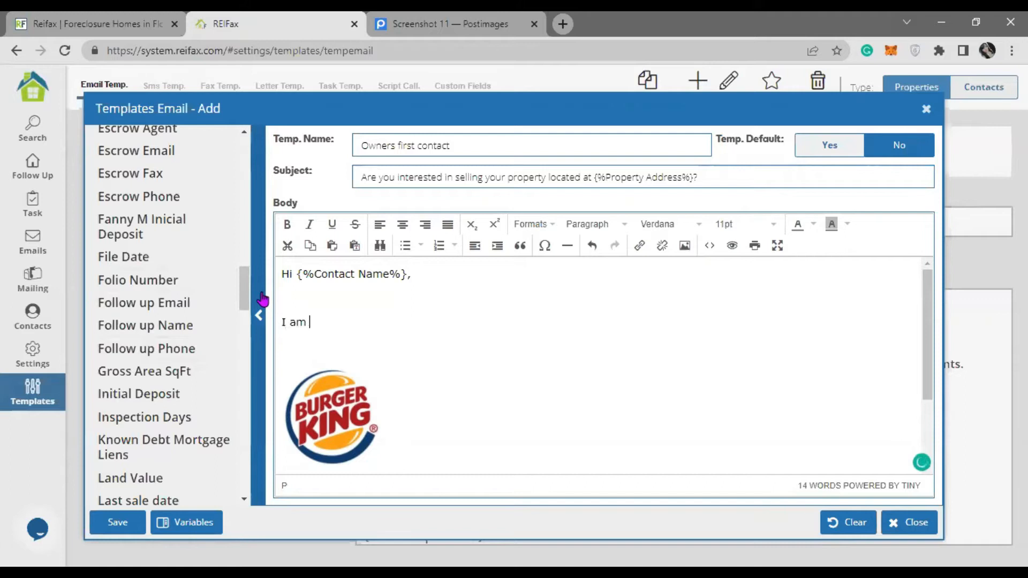
pyautogui.write('an agent I have several cash buyer interested in your property, I')
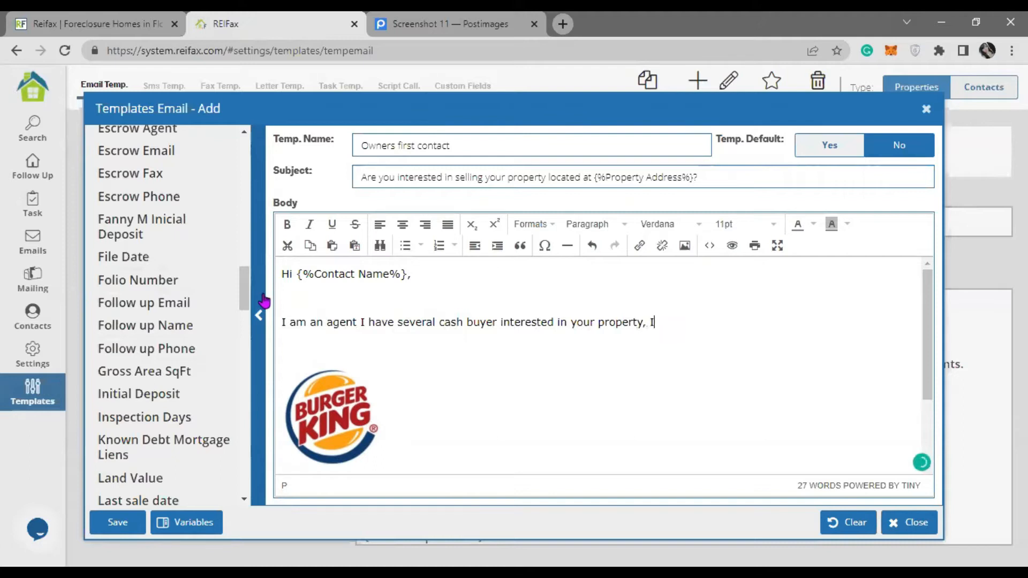
pyautogui.write('f you want to sell or ')
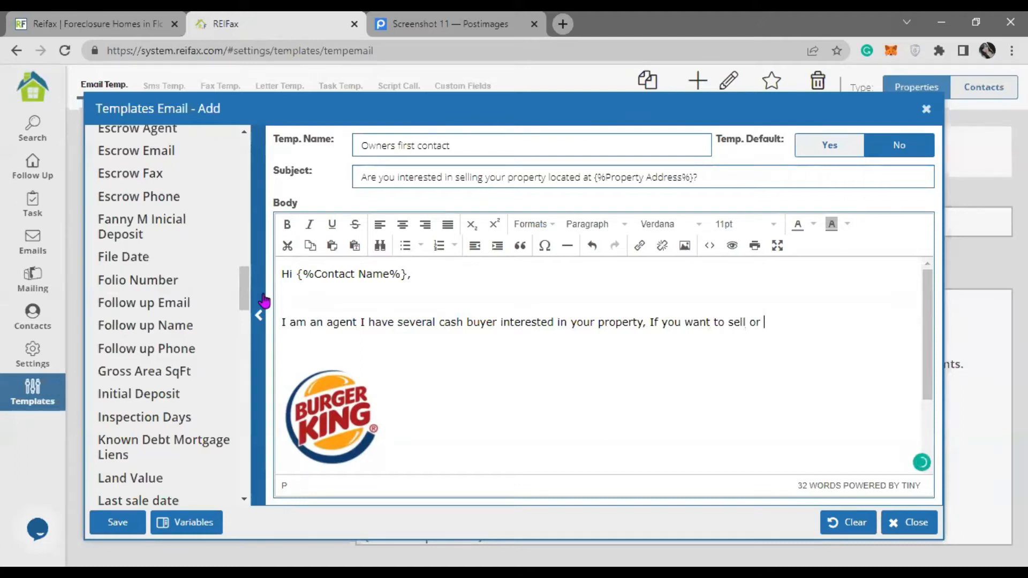
pyautogui.write('maybe inte')
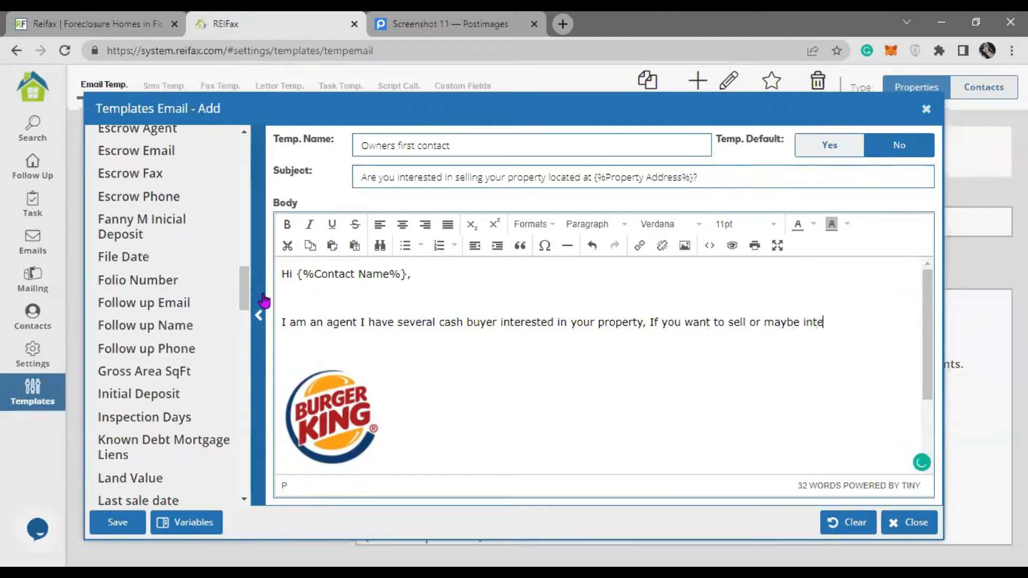
pyautogui.write('rested in hearing')
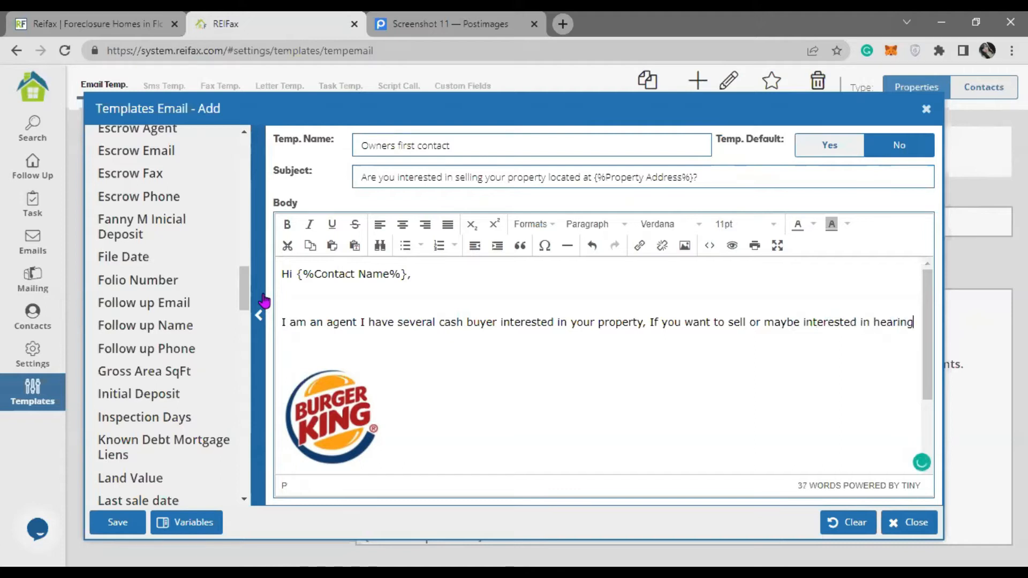
pyautogui.write(' off')
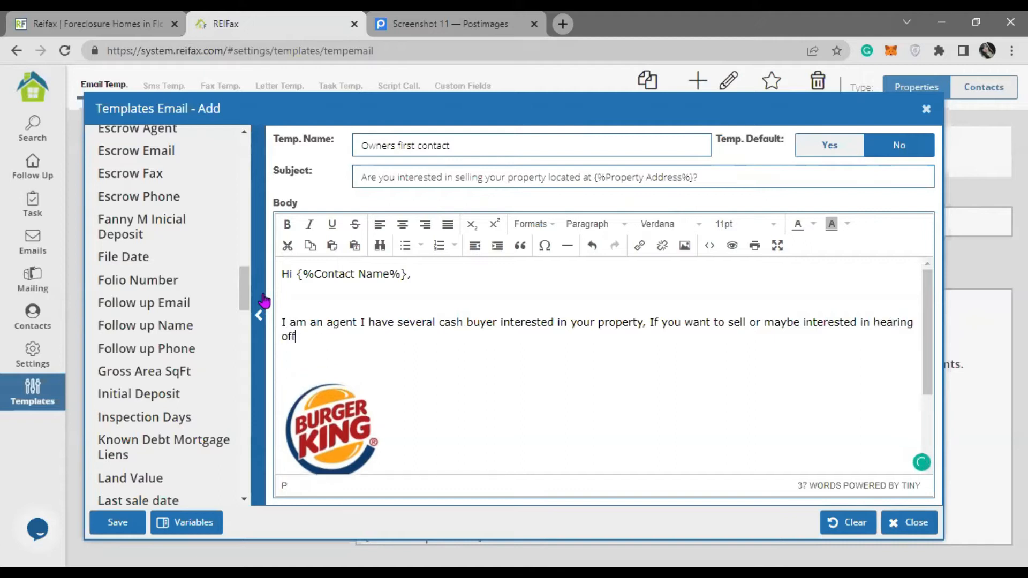
pyautogui.write('ers please co')
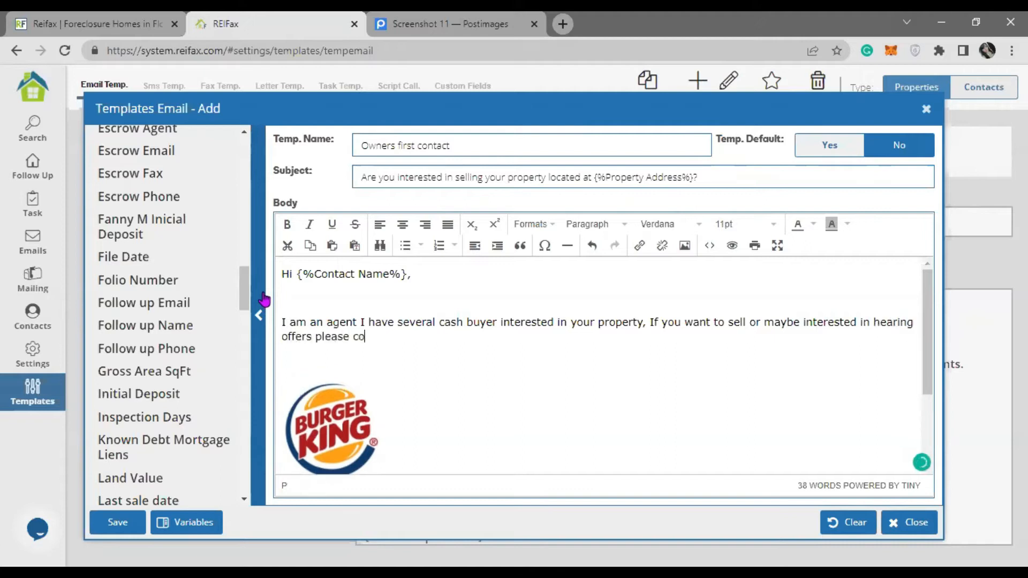
pyautogui.write('ntact me b')
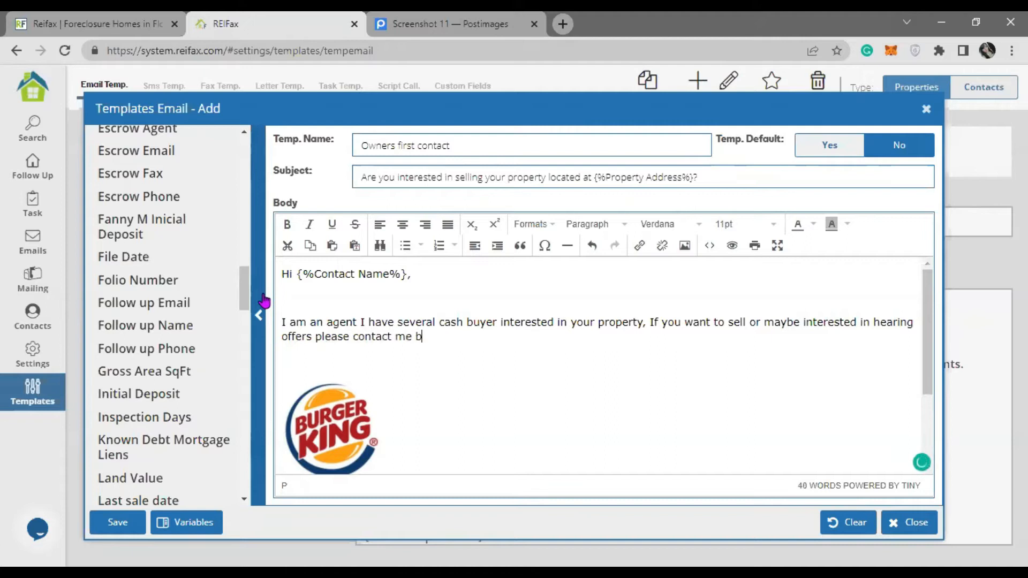
pyautogui.write('ack.')
# - Correct the message by adding the missing 'are' and changing 'buyer' to 'buyers'
pyautogui.moveTo(841, 322)
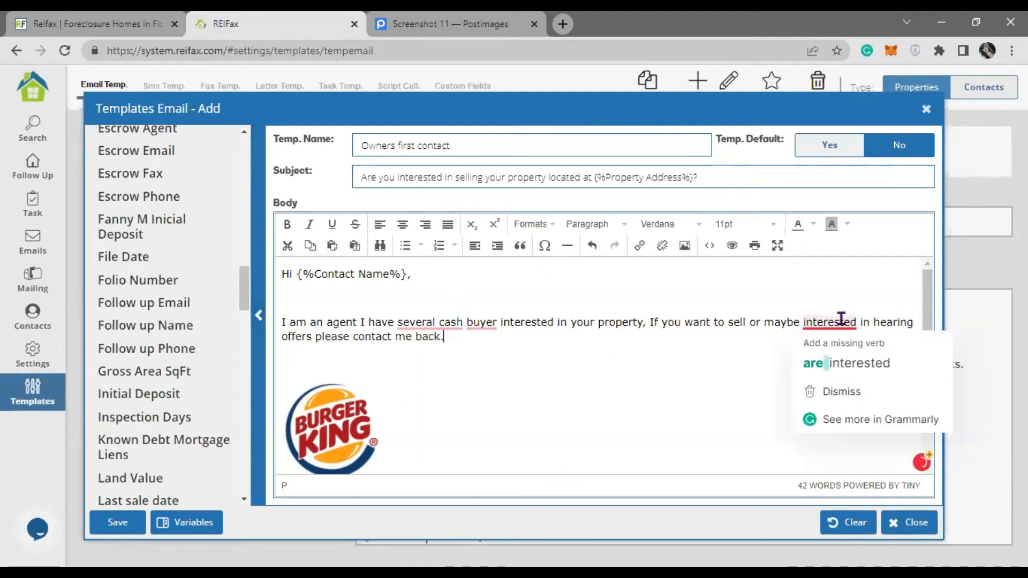
pyautogui.click(590, 381)
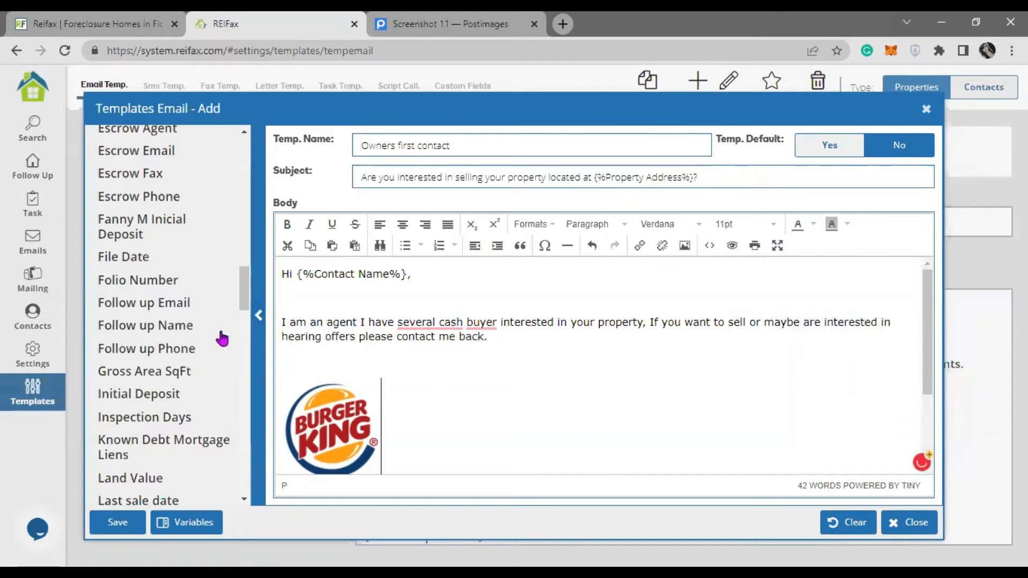
pyautogui.click(496, 326)
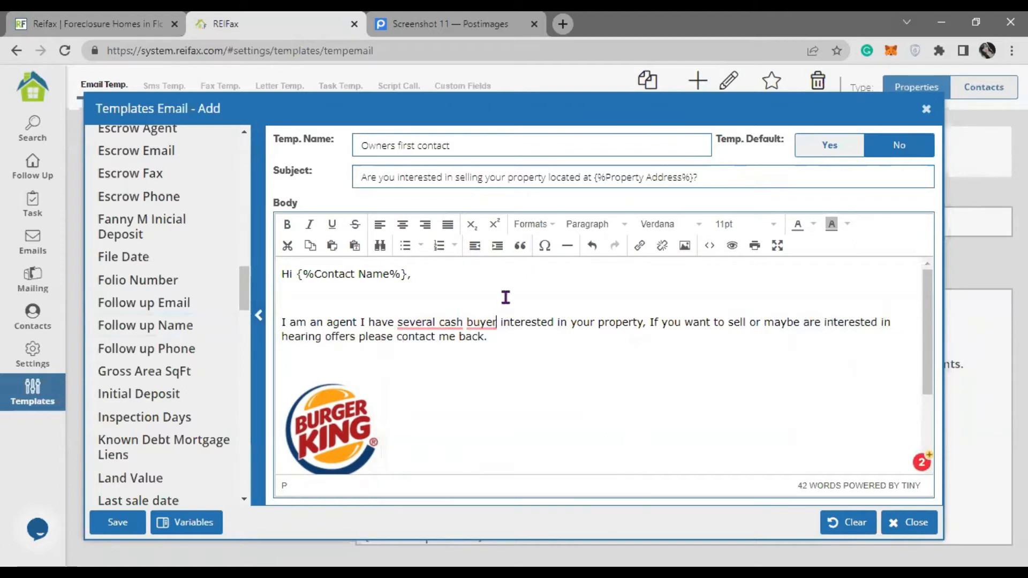
pyautogui.write('d')
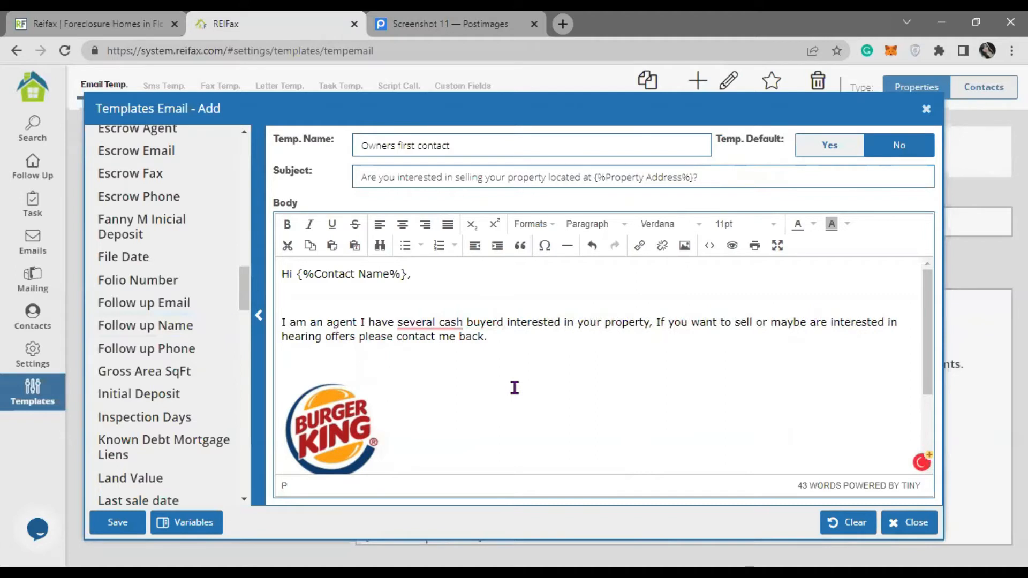
pyautogui.press('BackSpace')
pyautogui.write('s')
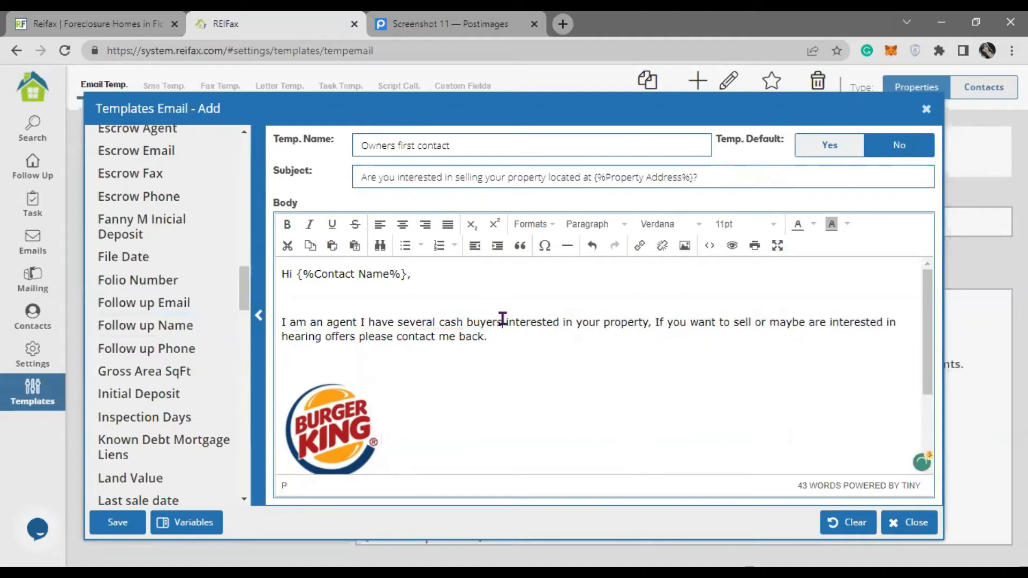
pyautogui.scroll(-3, 439, 372)
pyautogui.scroll(3, 439, 373)
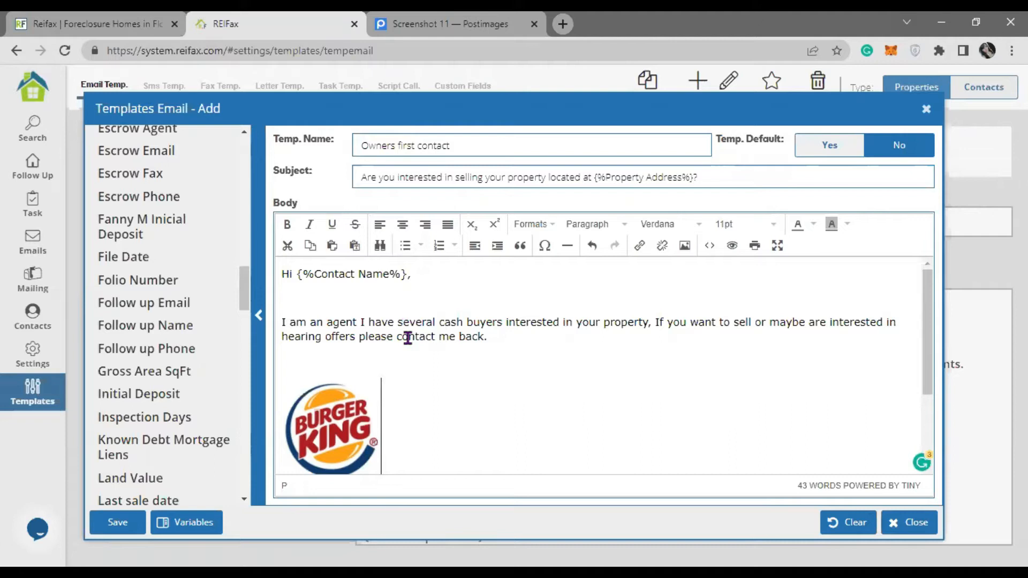
pyautogui.scroll(-3, 461, 337)
pyautogui.scroll(3, 461, 337)
pyautogui.scroll(-3, 464, 338)
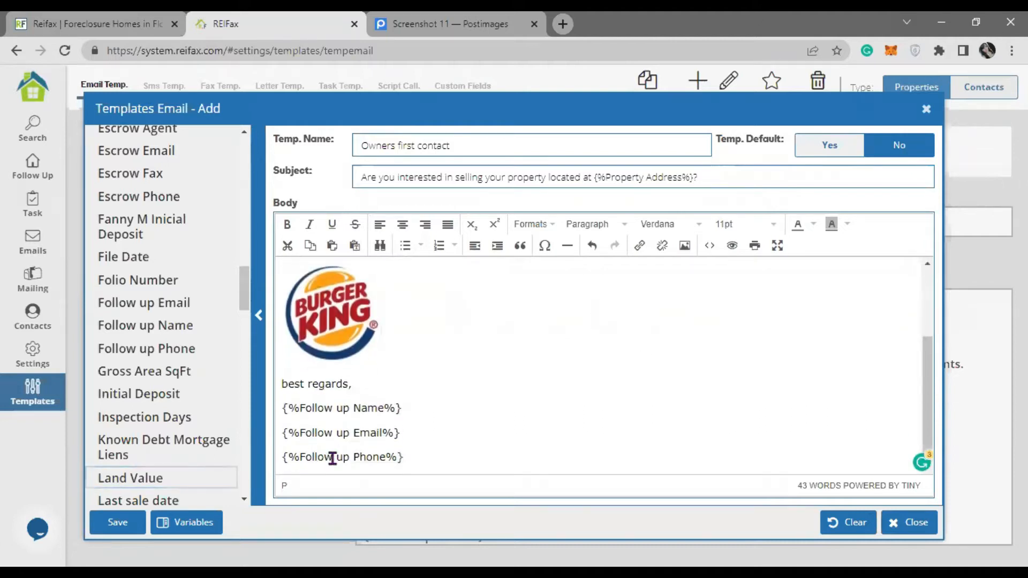
# - Save the Owners first contact template, then preview RFX Default in the list
pyautogui.click(131, 523)
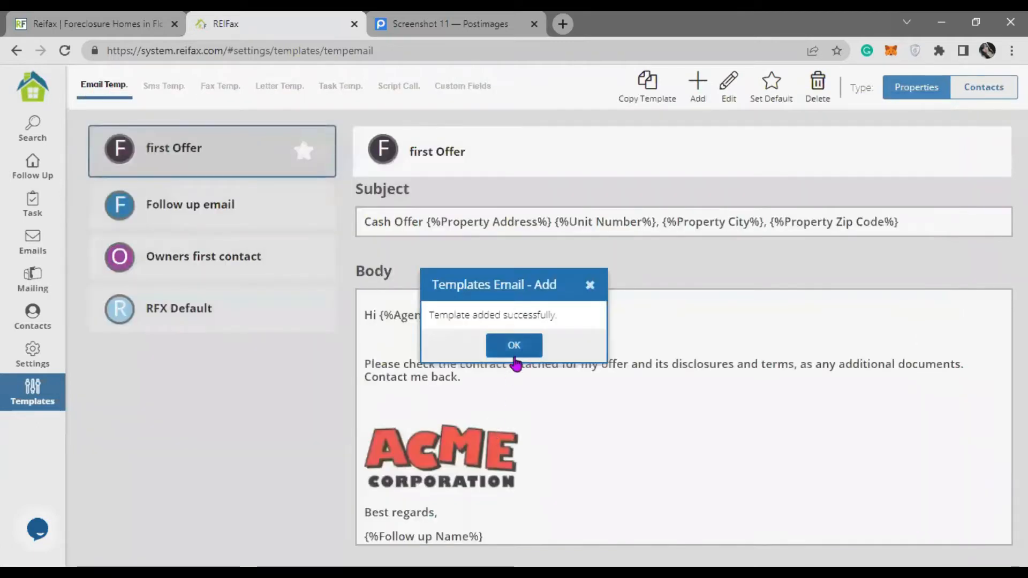
pyautogui.click(514, 353)
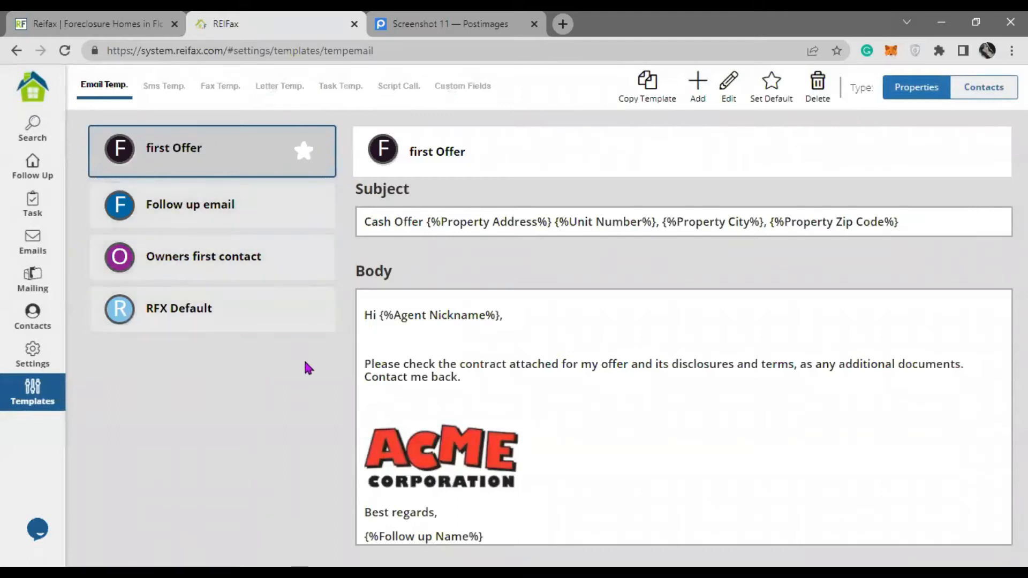
pyautogui.click(288, 327)
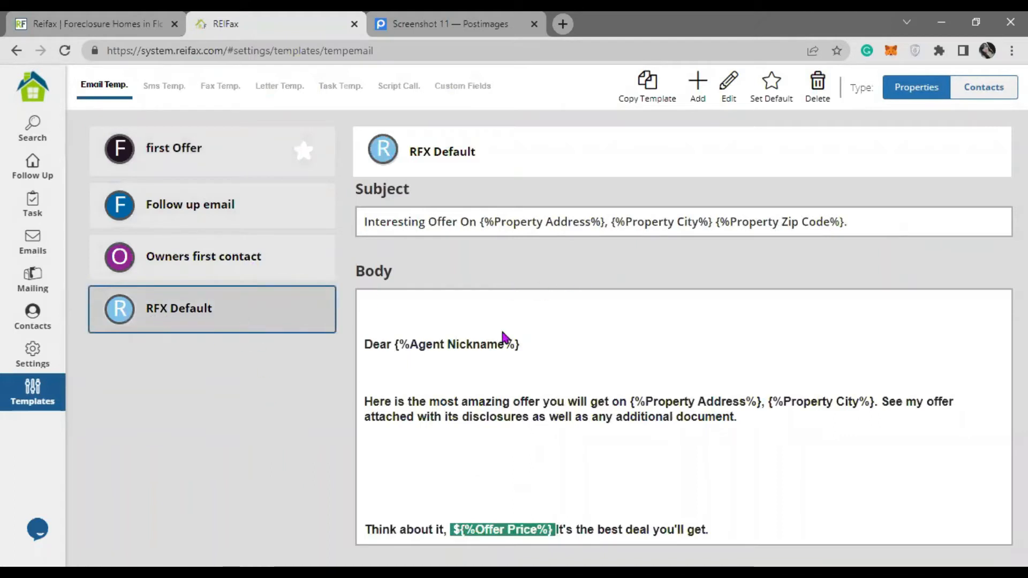
pyautogui.moveTo(373, 344); pyautogui.dragTo(612, 349)
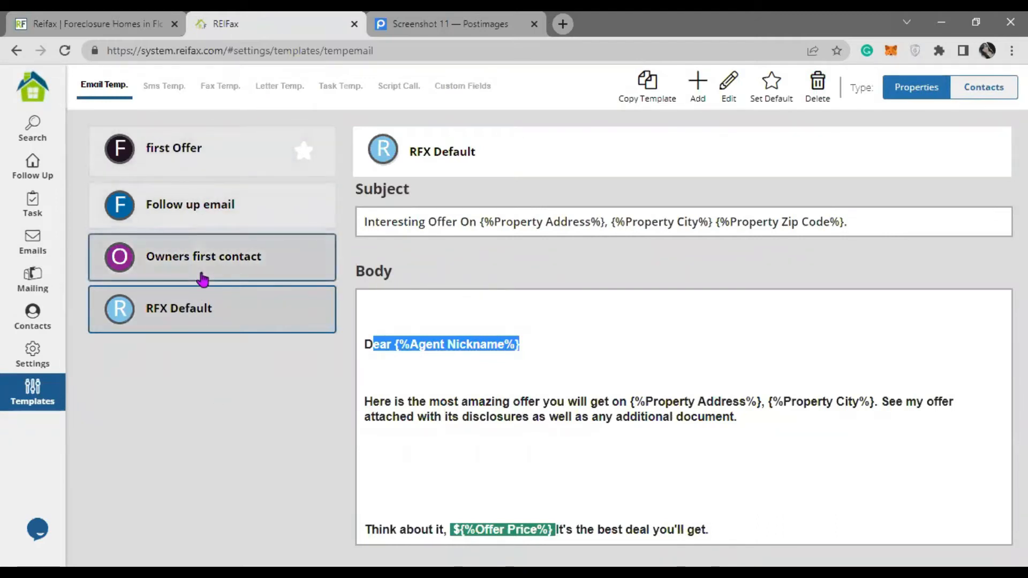
# - Preview the first Offer and Follow up email templates, then return to Postimages
pyautogui.click(202, 161)
pyautogui.moveTo(455, 221); pyautogui.dragTo(268, 227)
pyautogui.click(268, 225)
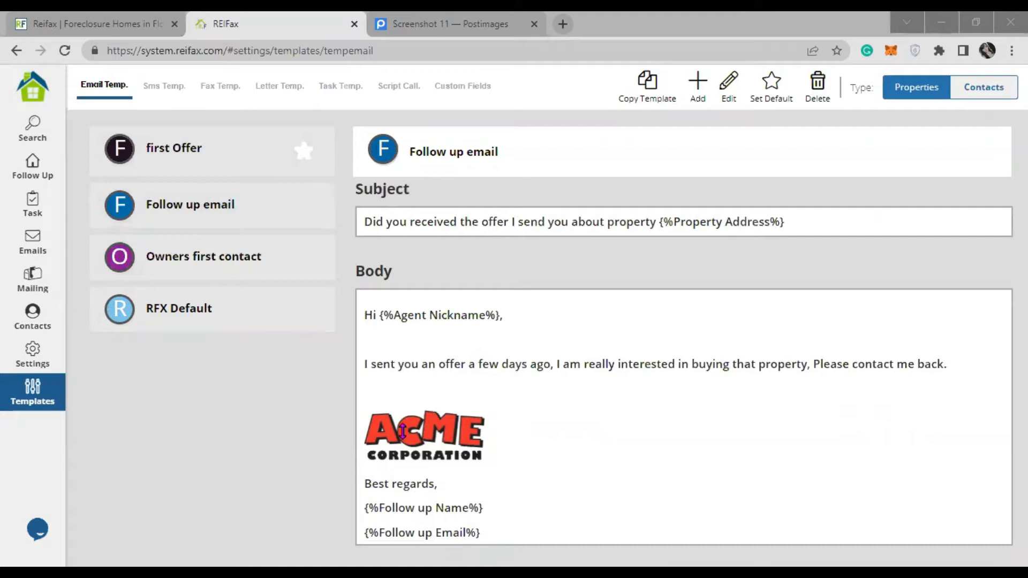
pyautogui.click(455, 21)
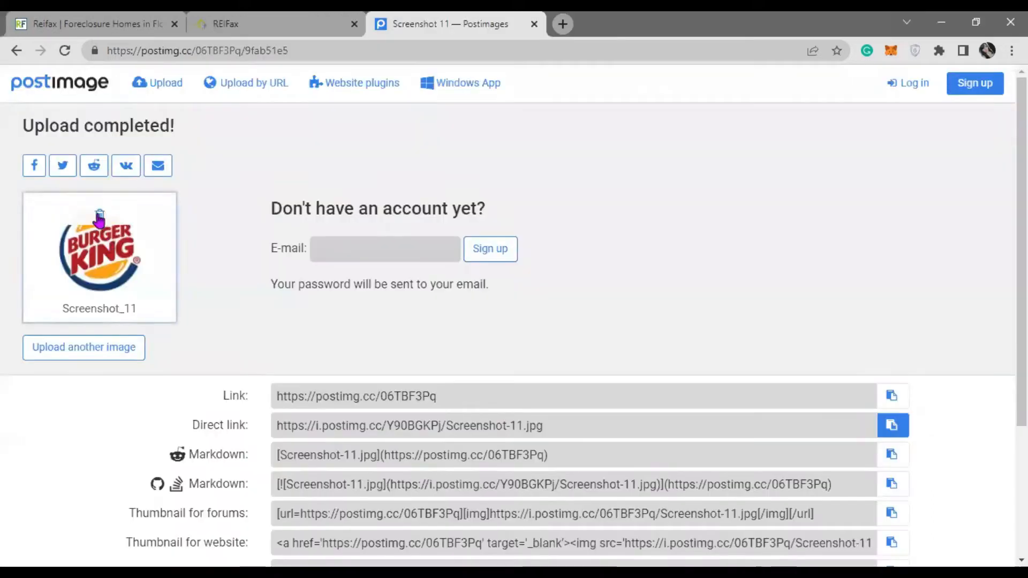
# - Go to the postimages.org website
pyautogui.click(16, 52)
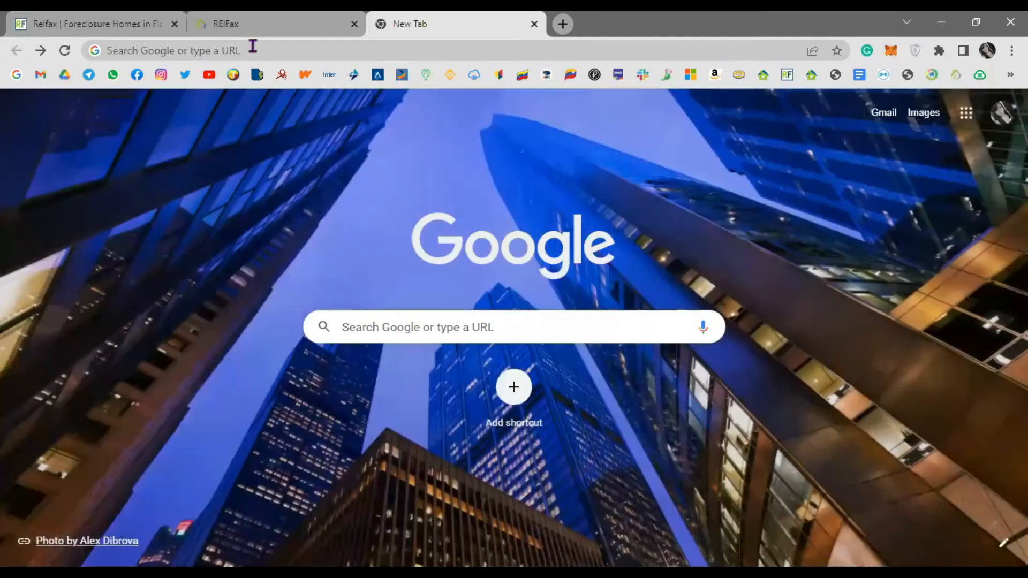
pyautogui.click(253, 47)
pyautogui.write('postima')
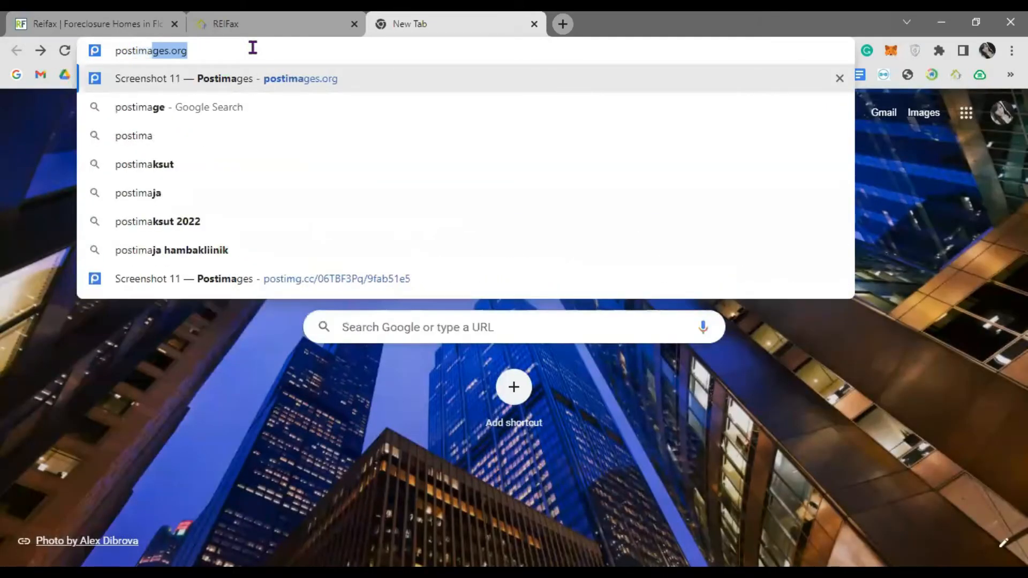
pyautogui.write('ges.org')
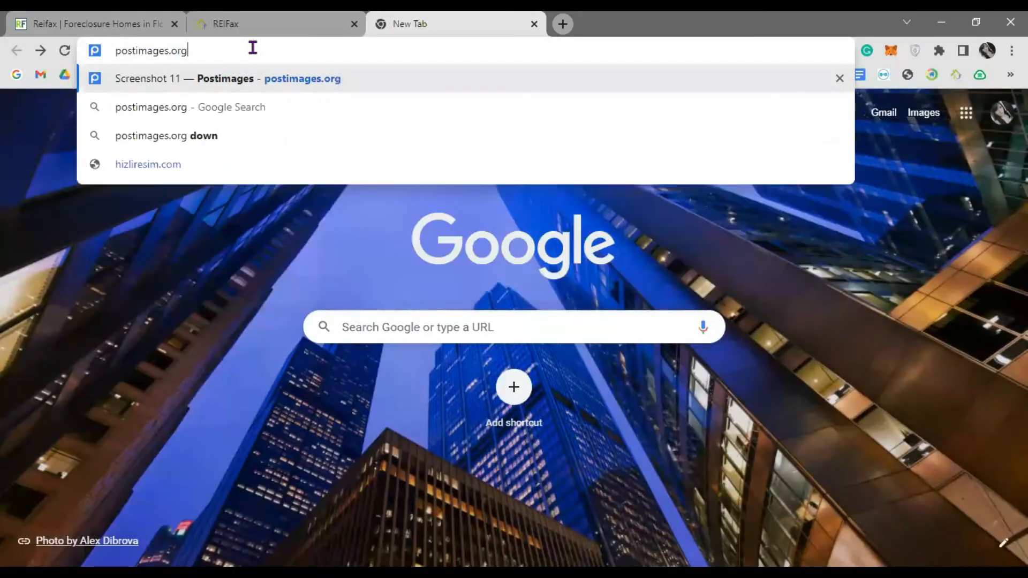
pyautogui.press('Return')
pyautogui.click(253, 48)
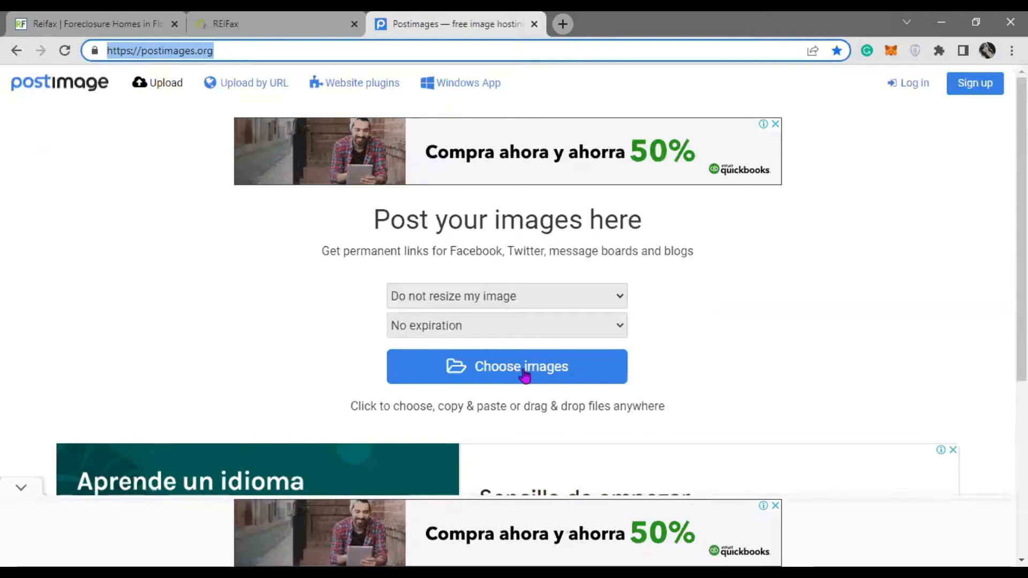
# - Upload Screenshot_11.jpg to Postimages
pyautogui.click(577, 369)
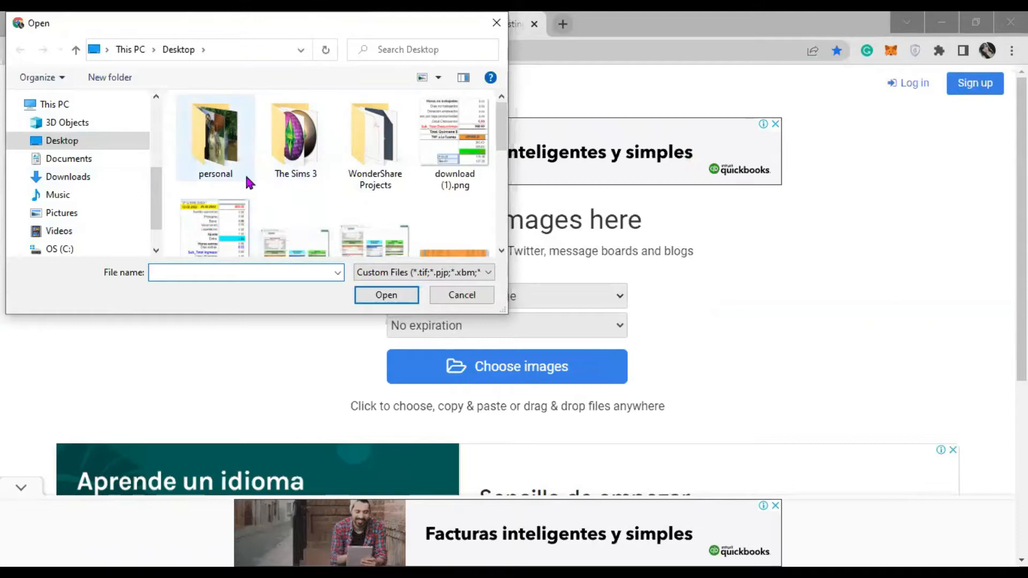
pyautogui.scroll(-5, 212, 178)
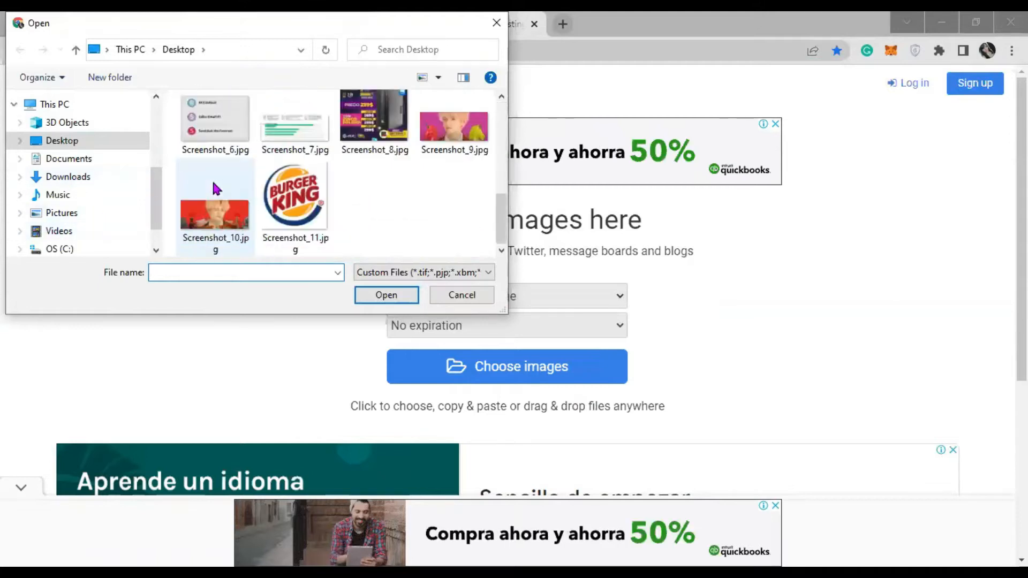
pyautogui.click(297, 195)
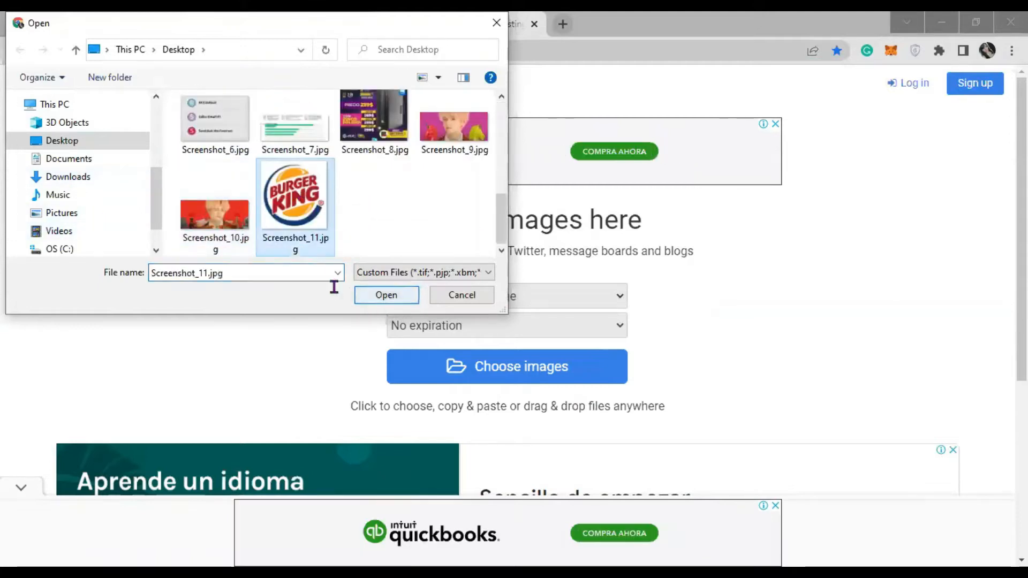
pyautogui.click(377, 298)
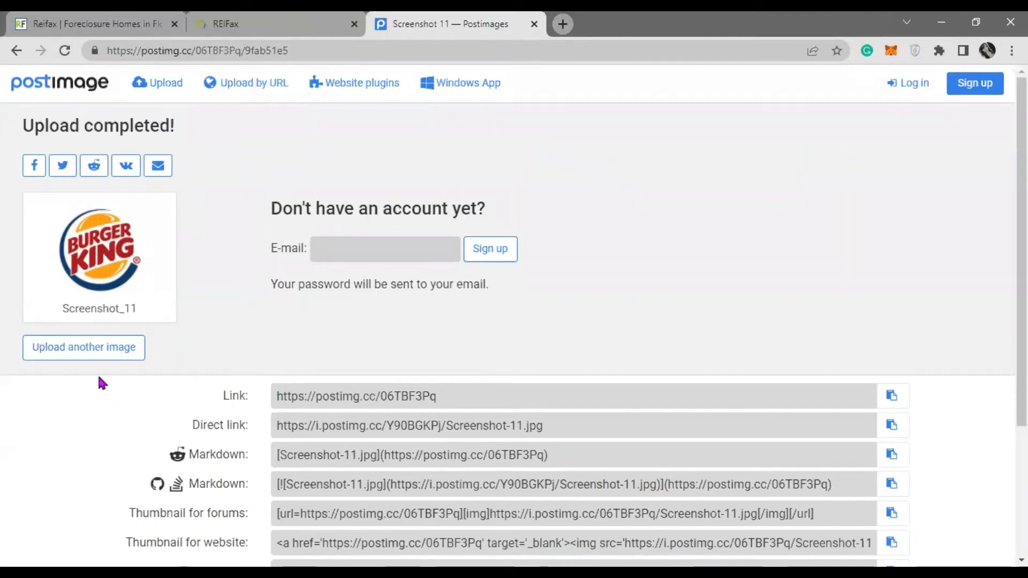
# - Copy the uploaded image's direct link and return to the REIFax tab
pyautogui.moveTo(127, 241)
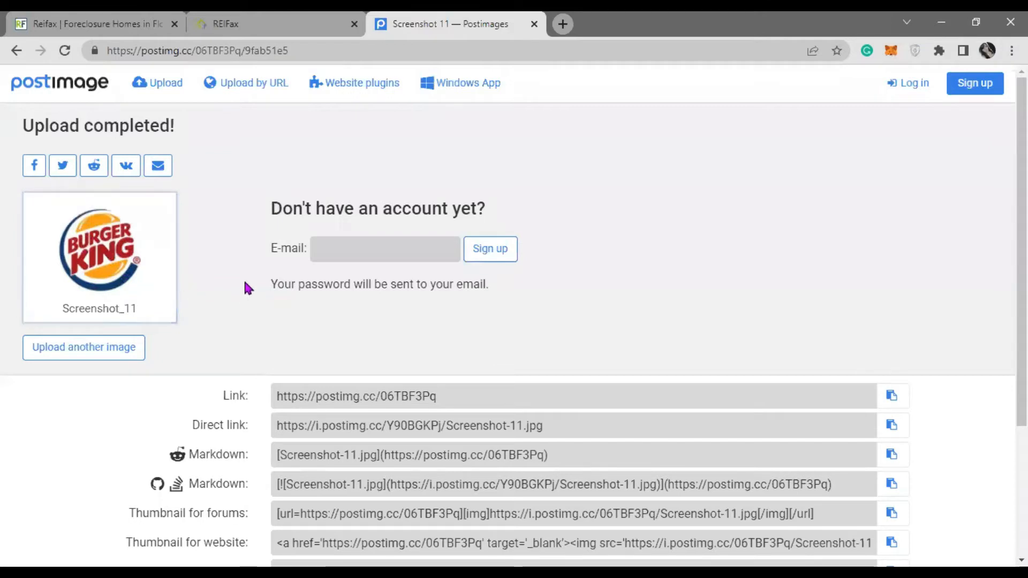
pyautogui.click(891, 425)
pyautogui.moveTo(589, 434); pyautogui.dragTo(264, 426)
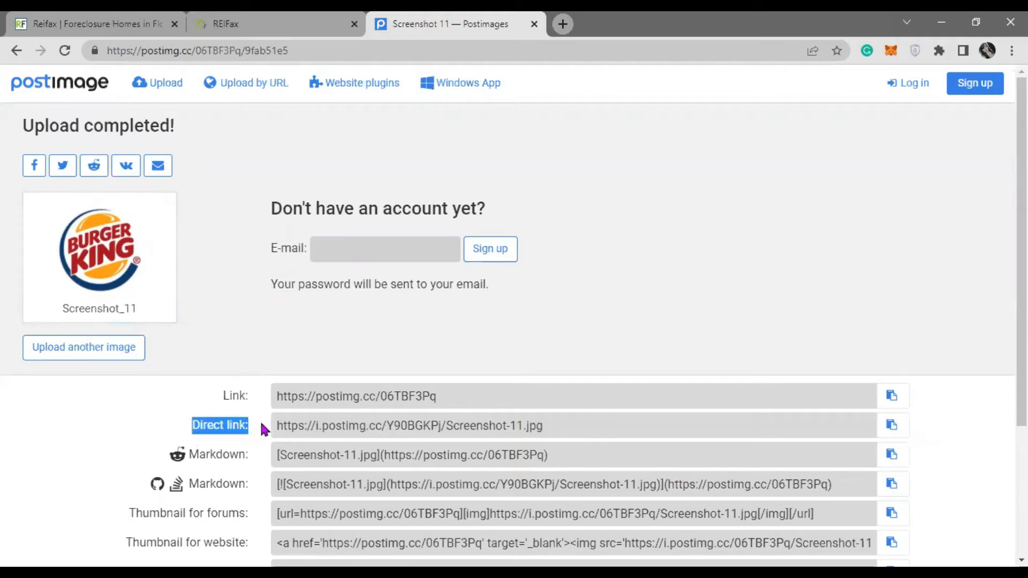
pyautogui.click(891, 424)
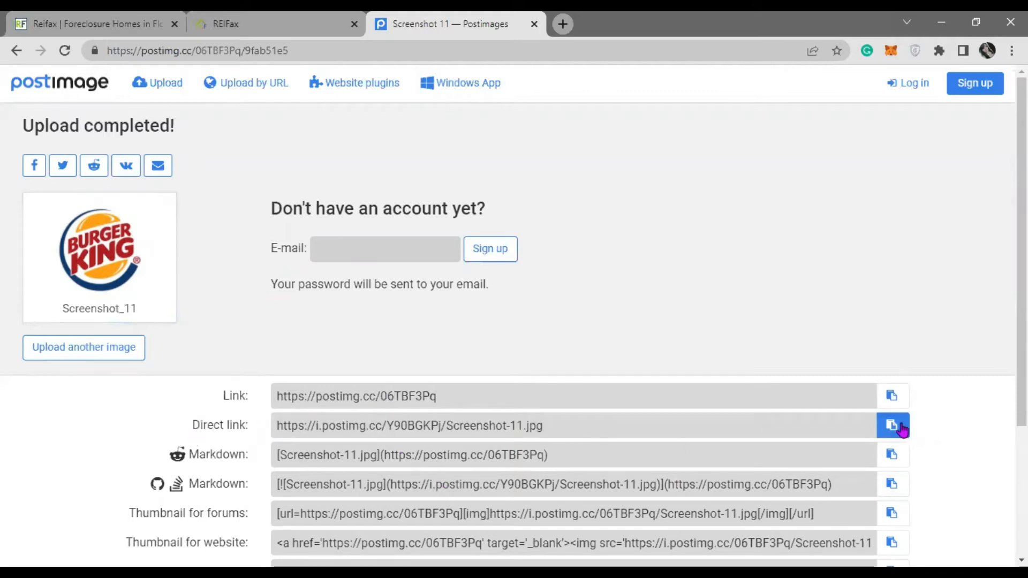
pyautogui.click(305, 28)
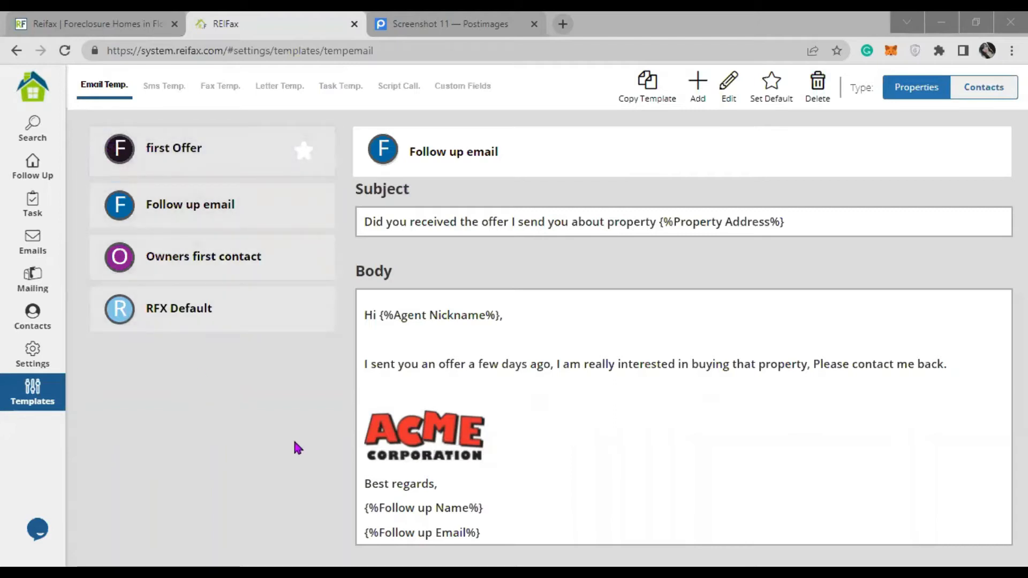
# - Show the SMS Templates page with the SMS for Agents message
pyautogui.click(168, 95)
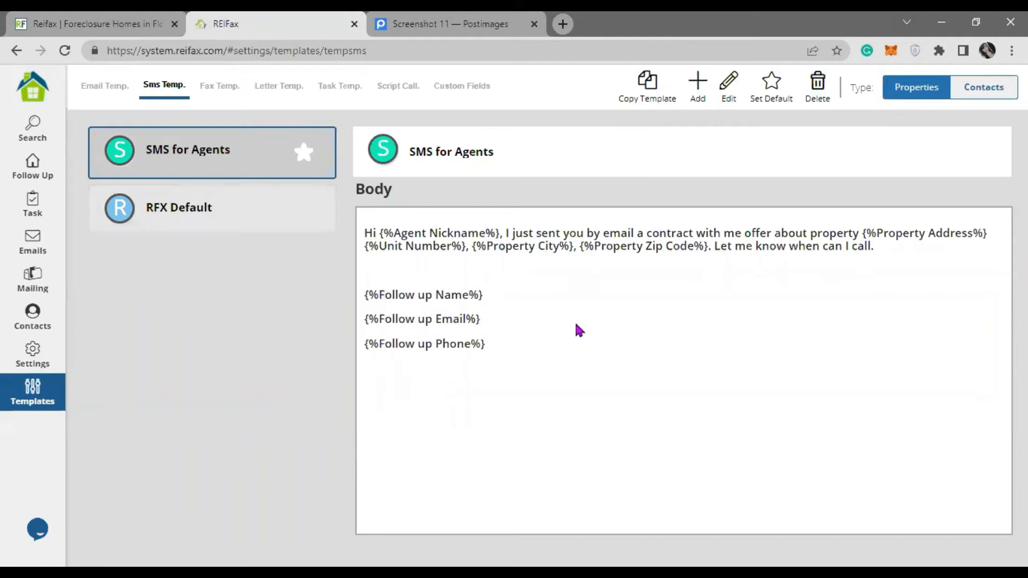
# - Review the SMS for Agents message and its variables, then save it unchanged
pyautogui.moveTo(373, 234); pyautogui.dragTo(682, 283)
pyautogui.click(595, 244)
pyautogui.moveTo(608, 276); pyautogui.dragTo(607, 282)
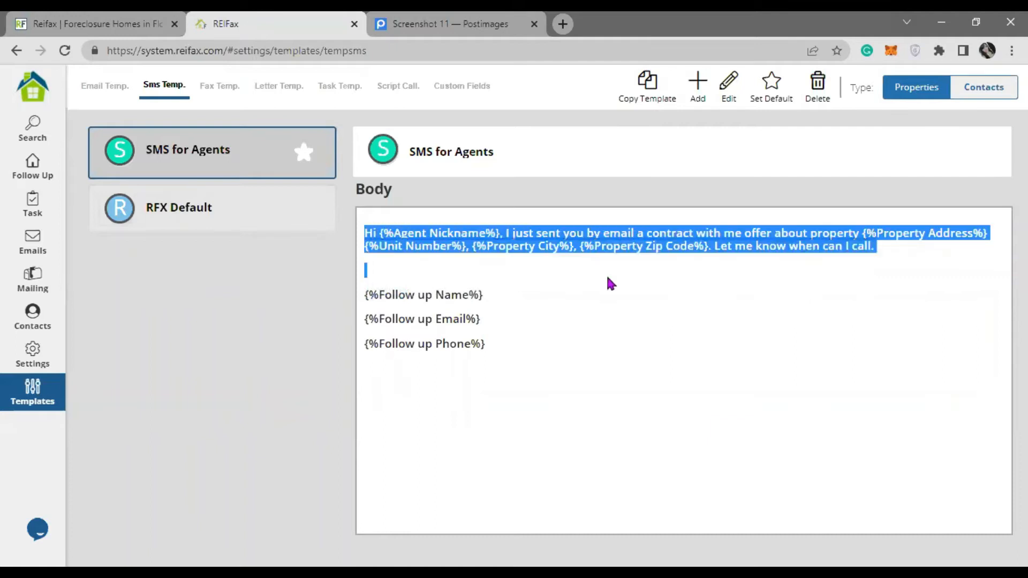
pyautogui.click(591, 245)
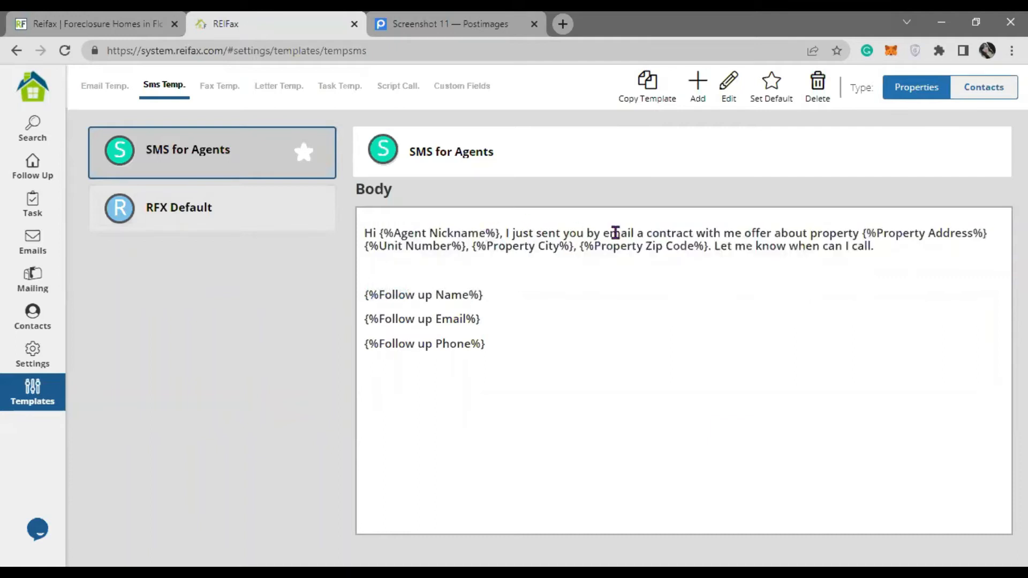
pyautogui.click(729, 94)
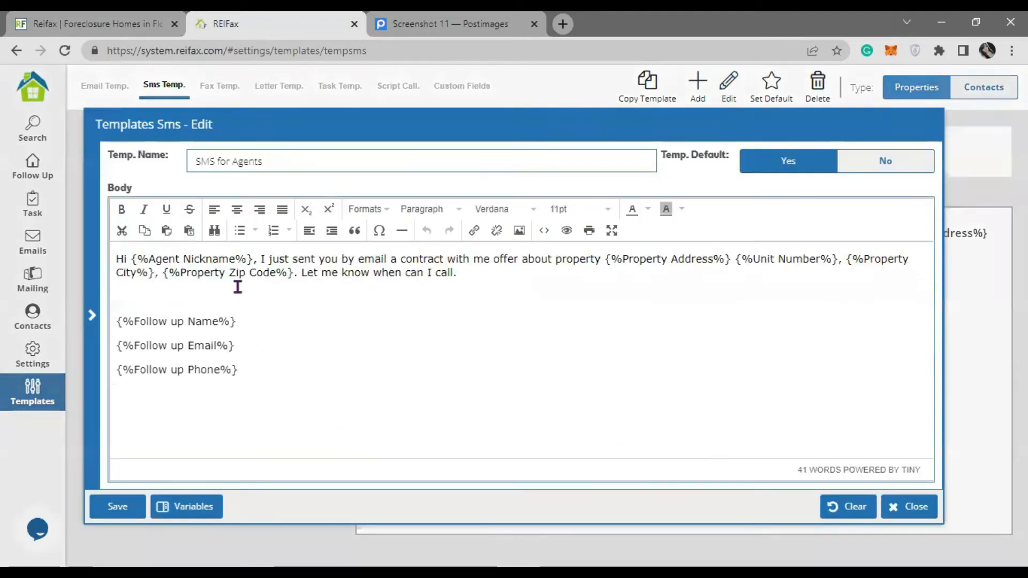
pyautogui.moveTo(253, 259); pyautogui.dragTo(131, 259)
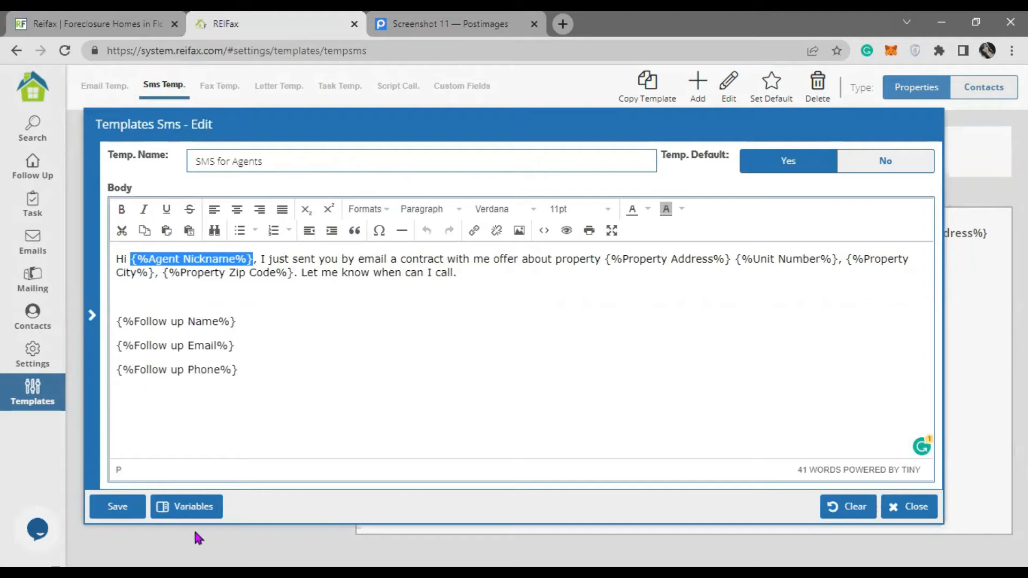
pyautogui.click(203, 508)
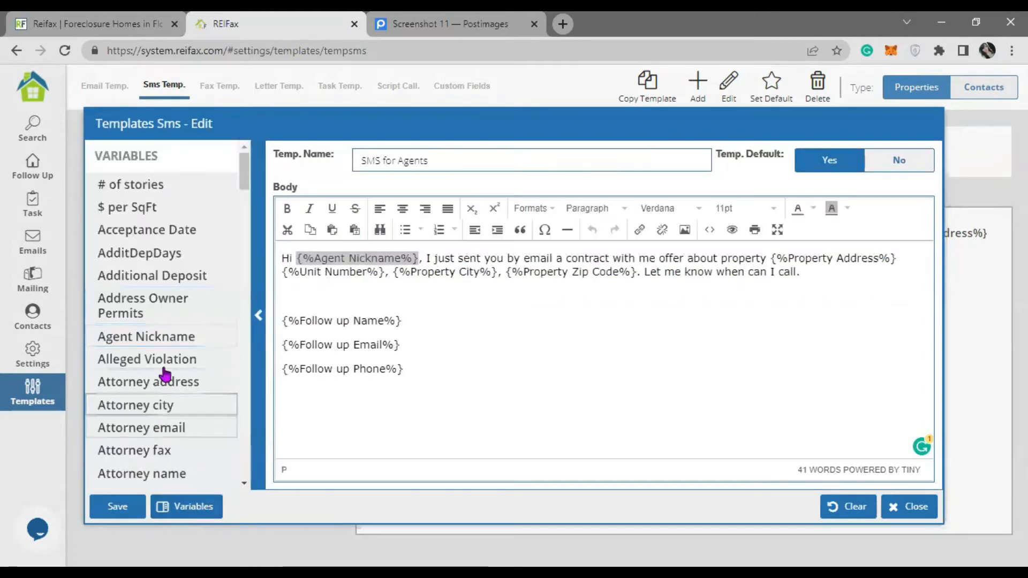
pyautogui.click(515, 373)
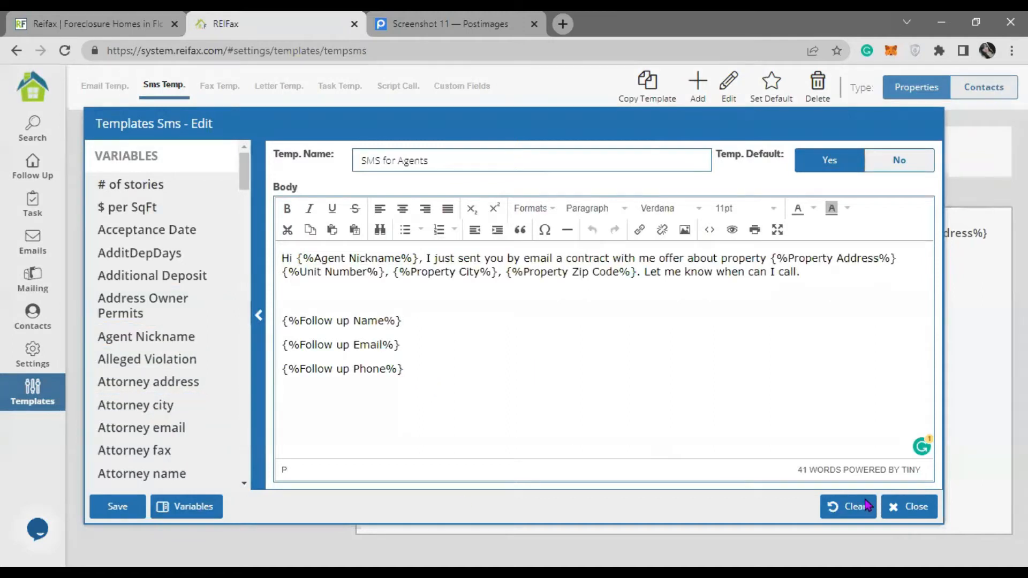
pyautogui.click(115, 511)
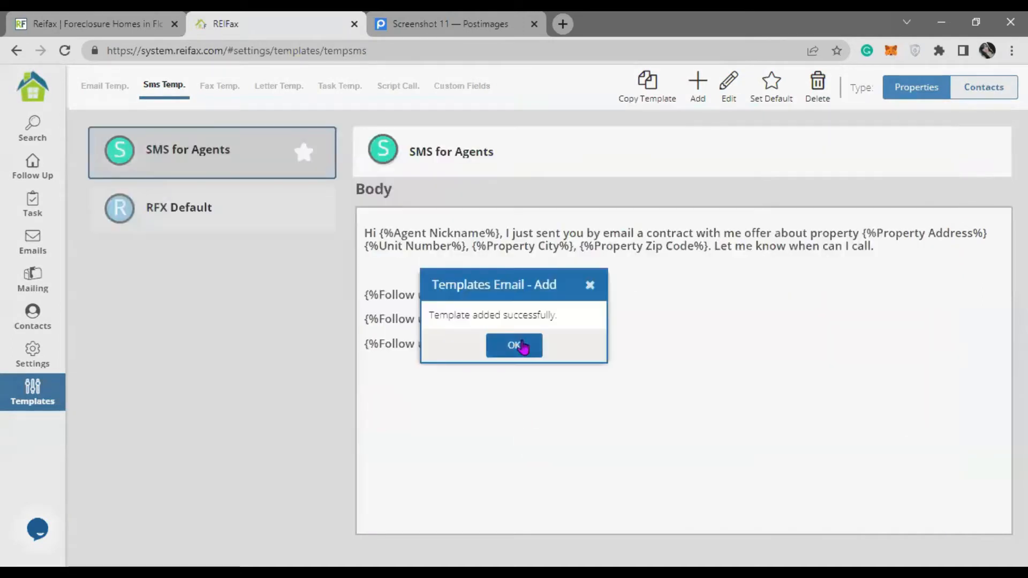
pyautogui.click(522, 347)
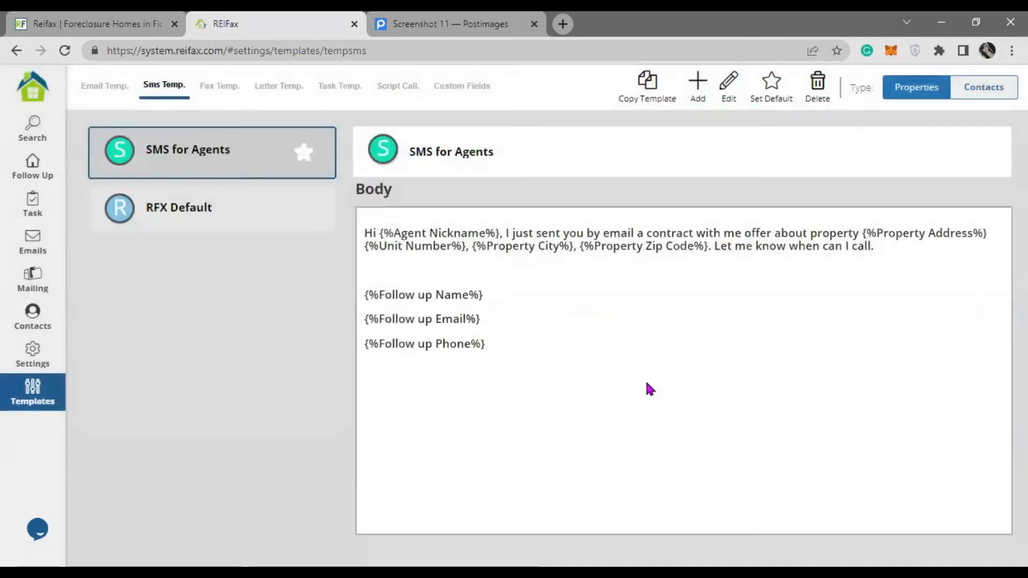
# - Return to Email Templates and preview Follow up, first Offer, then Owners first contact
pyautogui.click(103, 98)
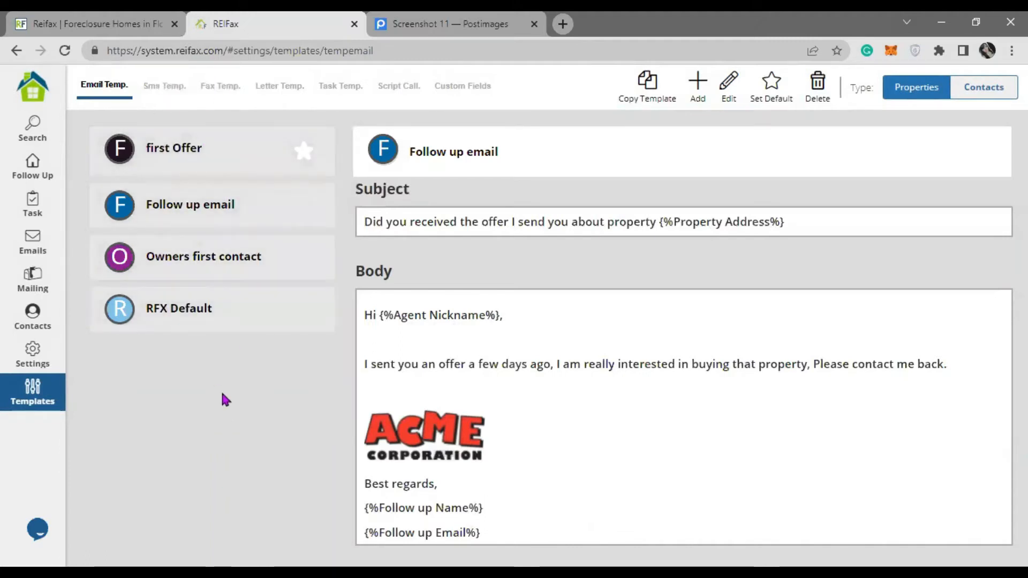
pyautogui.click(258, 224)
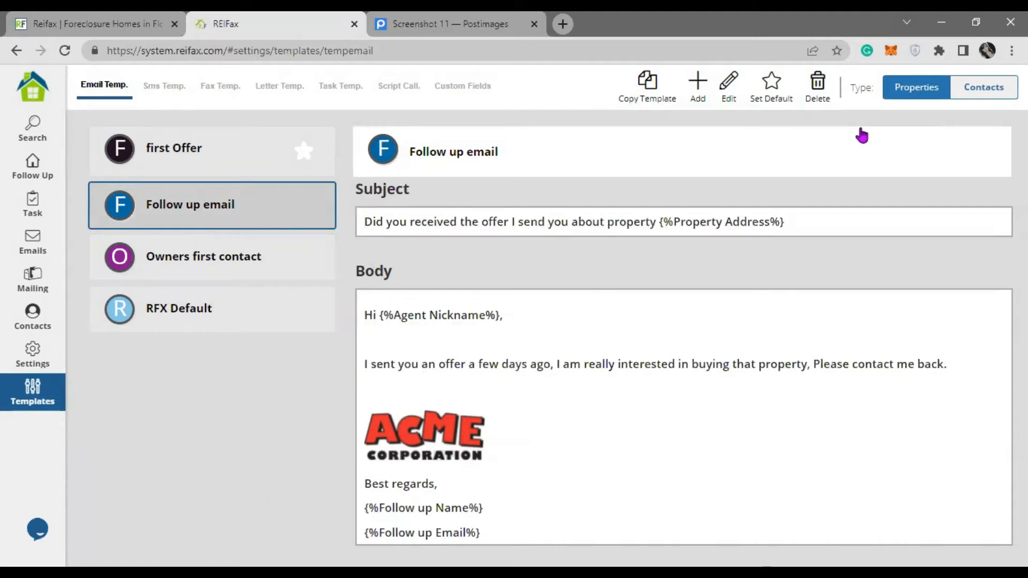
pyautogui.click(192, 155)
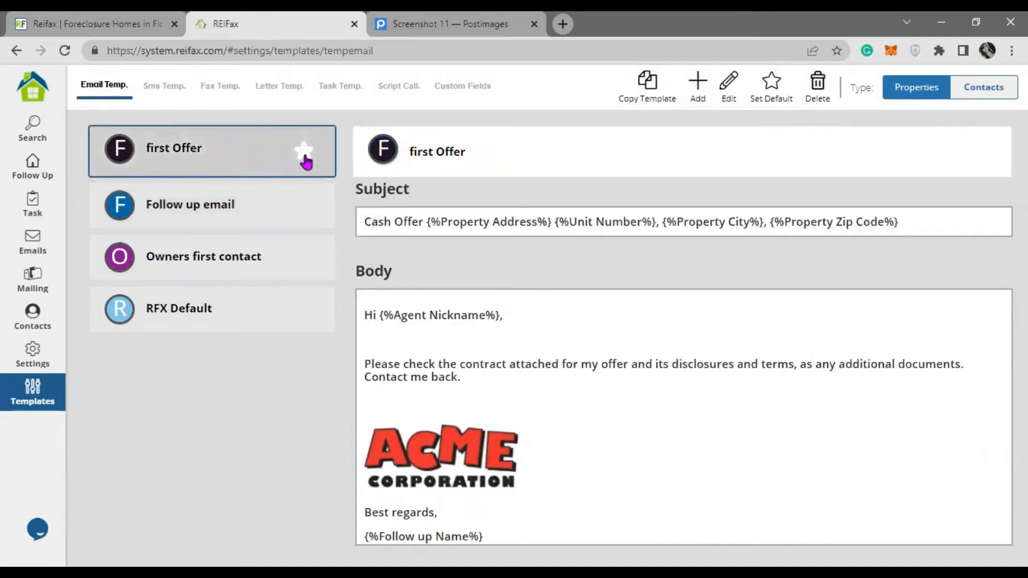
pyautogui.moveTo(375, 315); pyautogui.dragTo(536, 311)
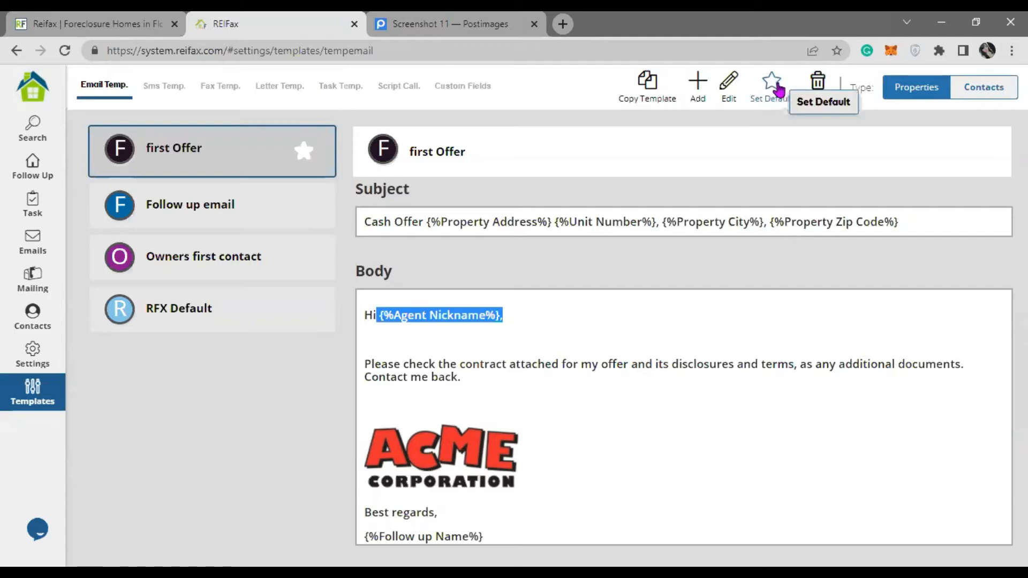
pyautogui.click(276, 419)
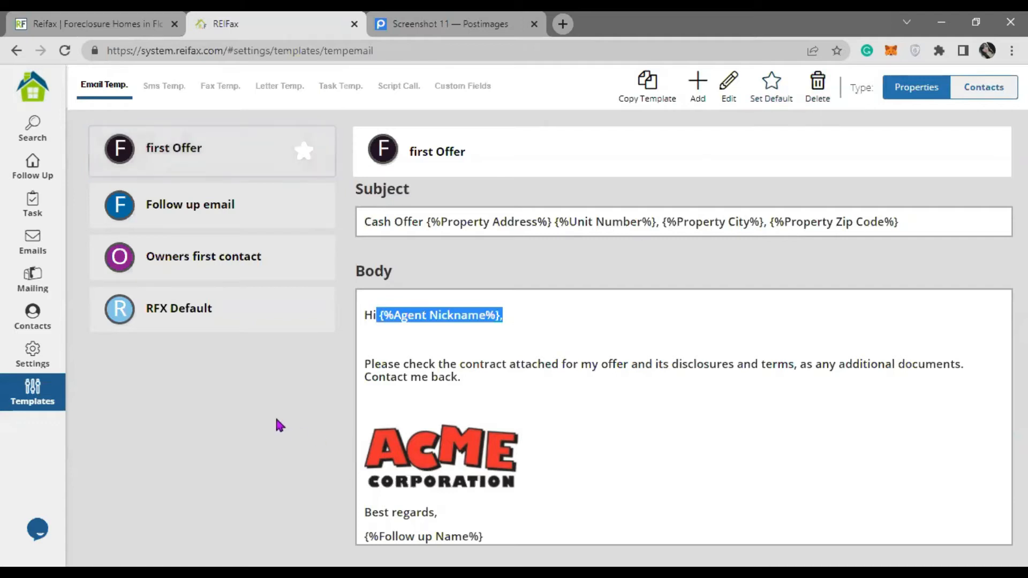
pyautogui.click(298, 265)
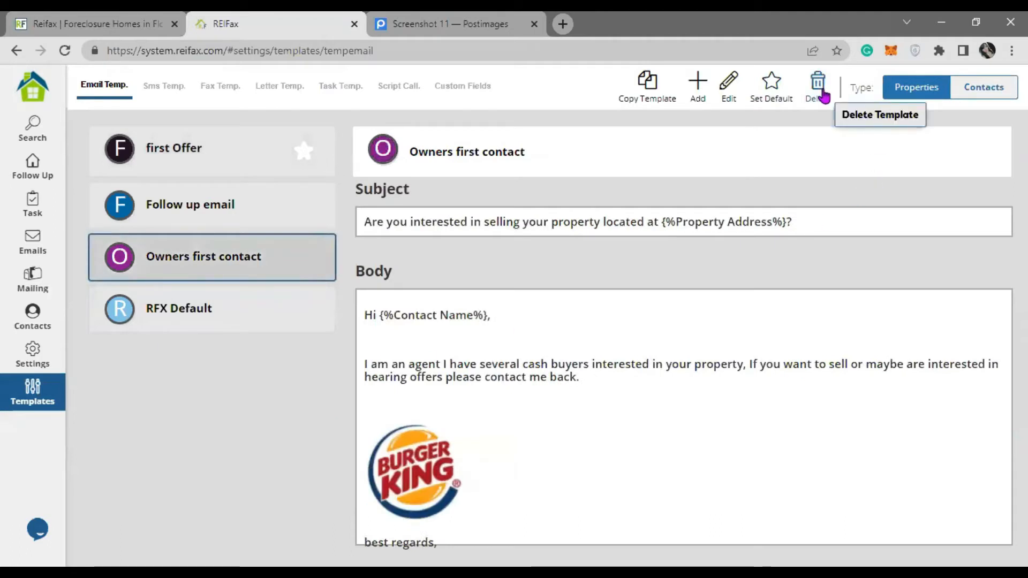
pyautogui.click(278, 206)
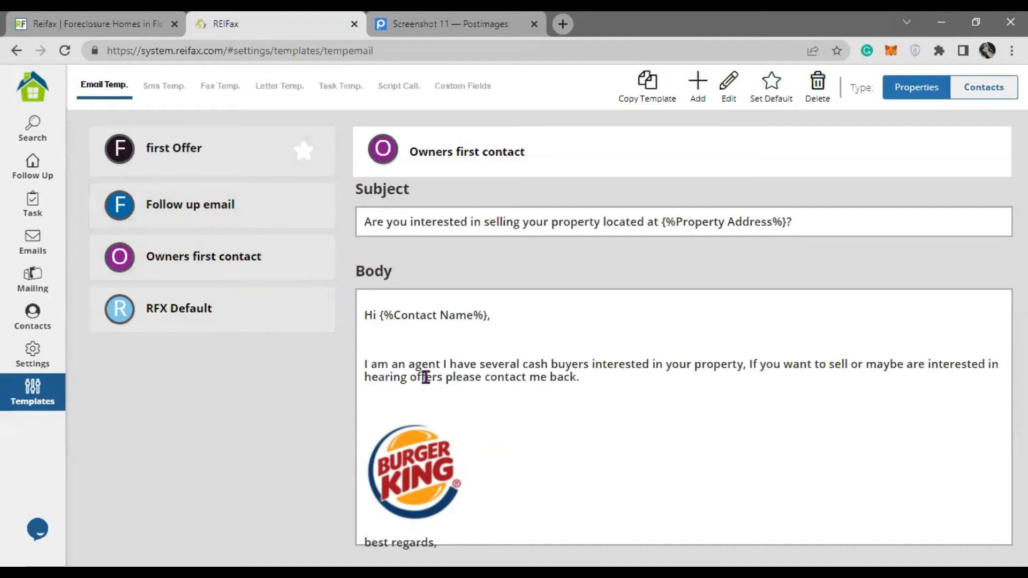
# - Copy the first Offer email template and view the new first Offer (copy)
pyautogui.click(649, 102)
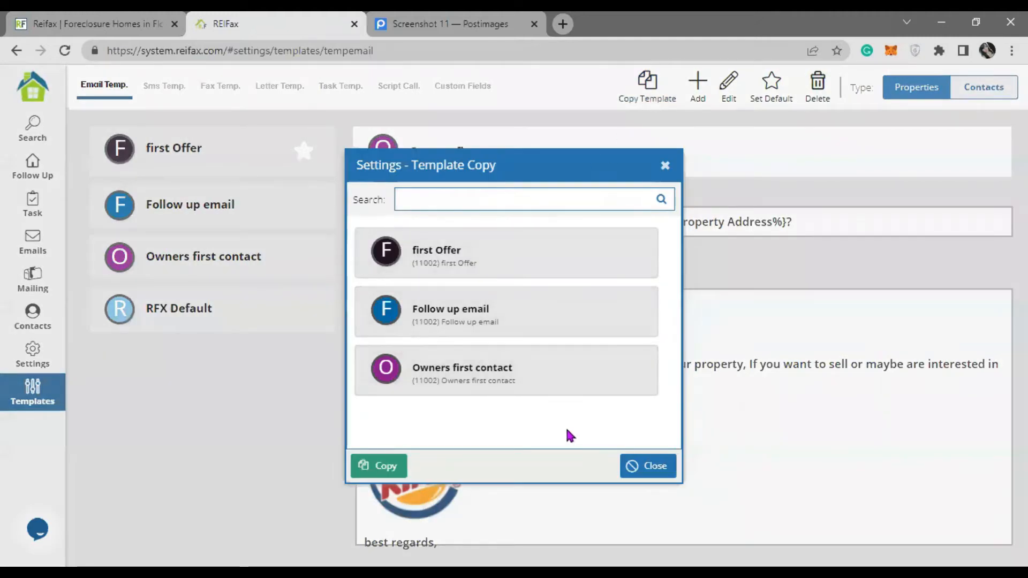
pyautogui.click(532, 271)
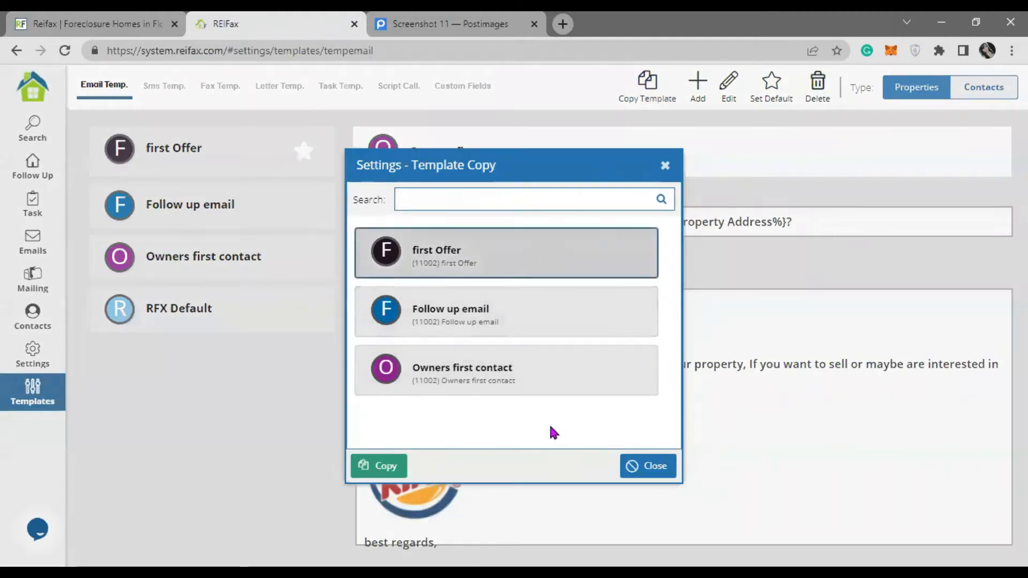
pyautogui.click(376, 468)
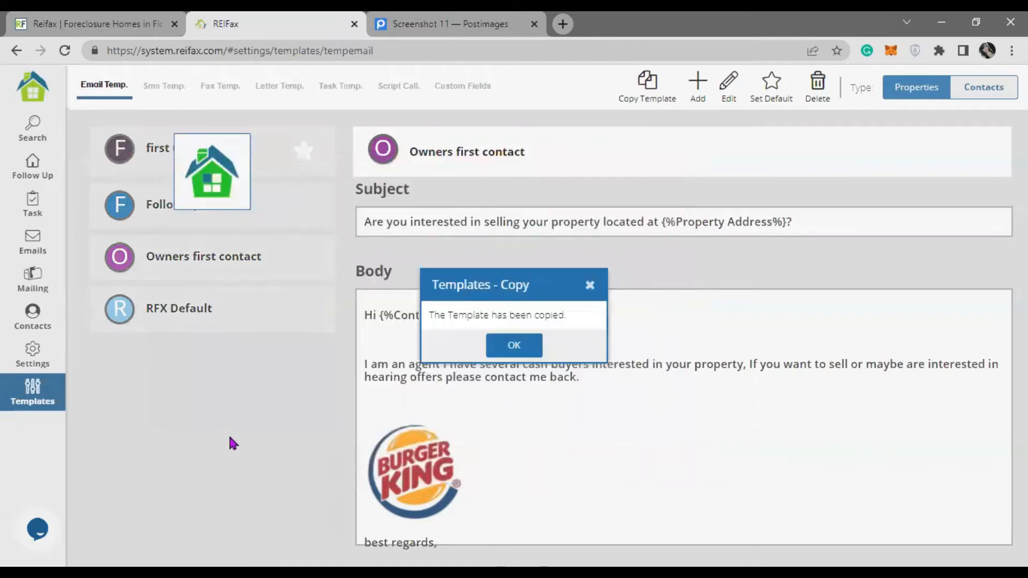
pyautogui.click(513, 344)
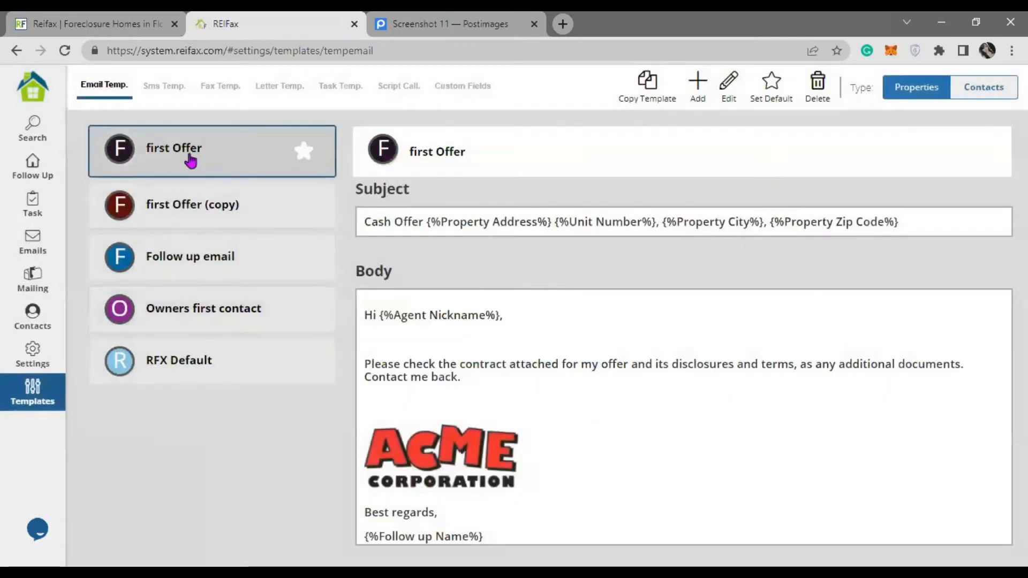
pyautogui.click(280, 216)
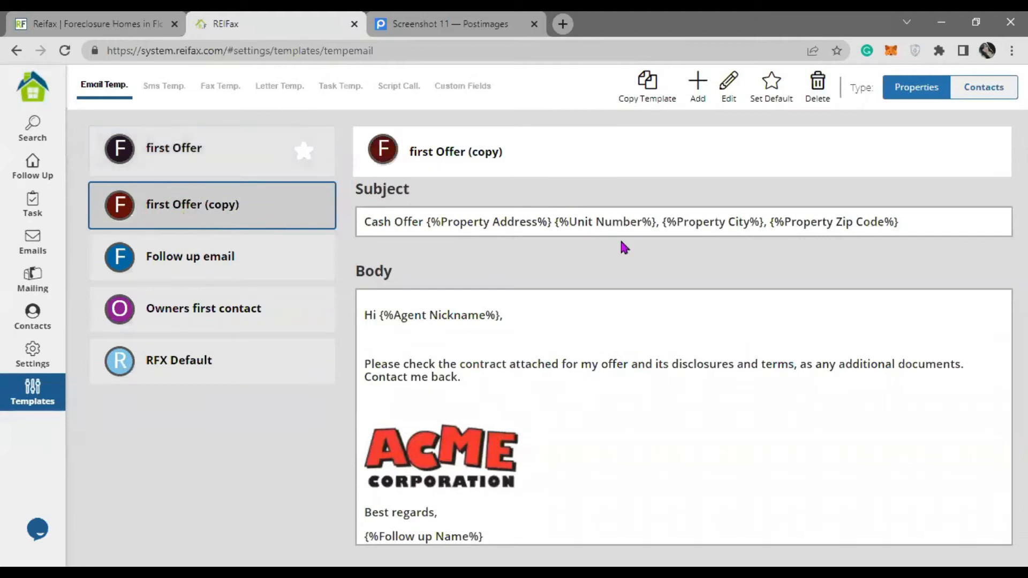
# - Rename the copied template to 'first Offer for owners', dropping the (copy) suffix
pyautogui.click(728, 81)
pyautogui.moveTo(239, 145); pyautogui.dragTo(292, 155)
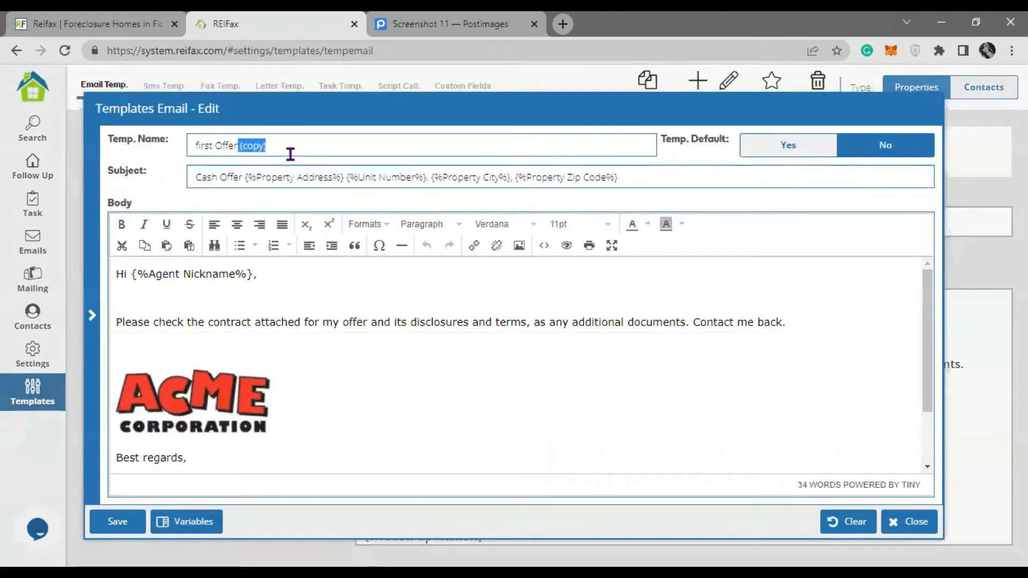
pyautogui.press('BackSpace')
pyautogui.write('t')
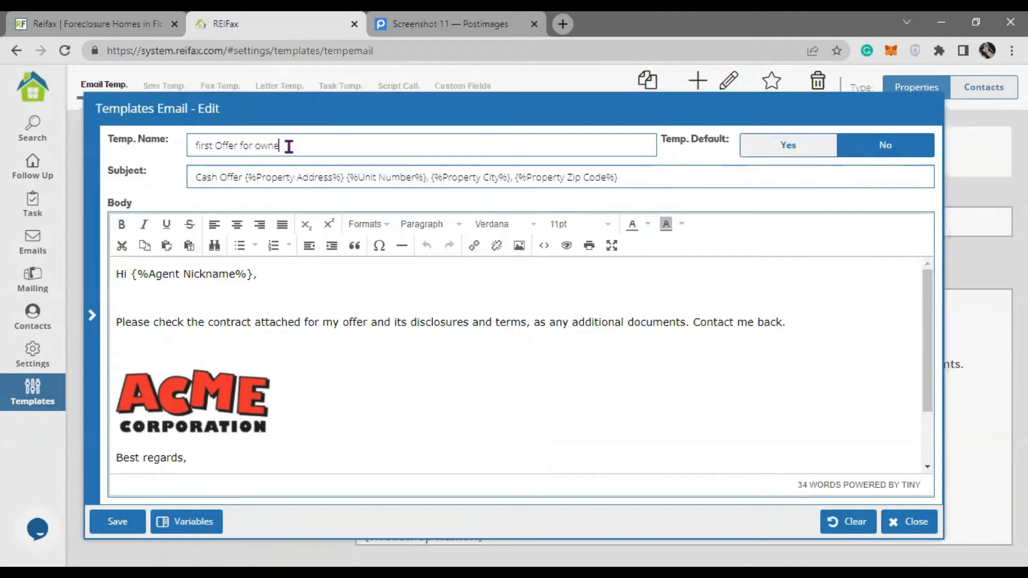
pyautogui.write('s')
# - Replace the {%Agent Nickname%} greeting with the Owner Name variable and save the template
pyautogui.moveTo(252, 275); pyautogui.dragTo(135, 276)
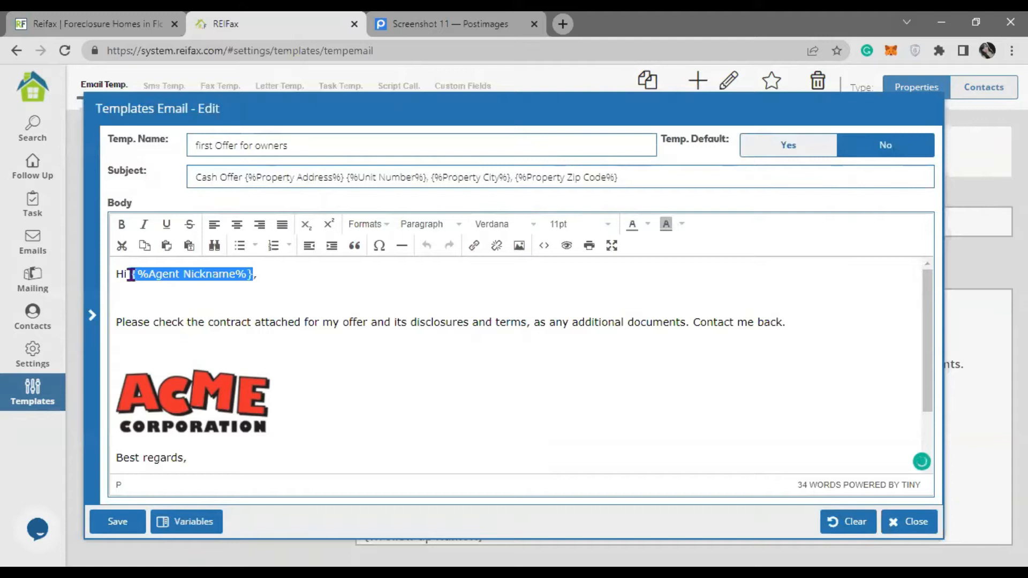
pyautogui.click(195, 521)
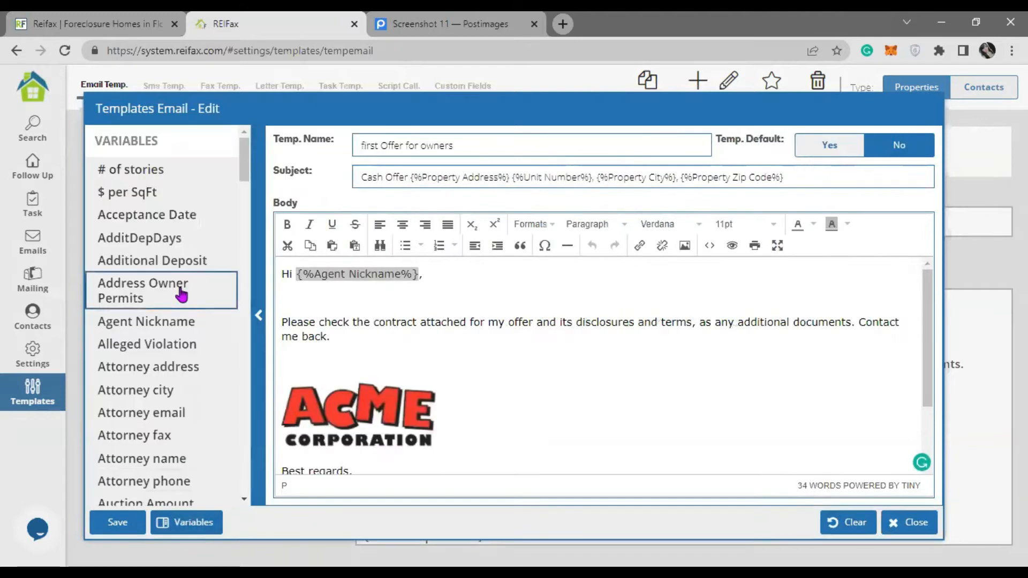
pyautogui.scroll(-5, 182, 294)
pyautogui.scroll(5, 182, 294)
pyautogui.scroll(-15, 182, 294)
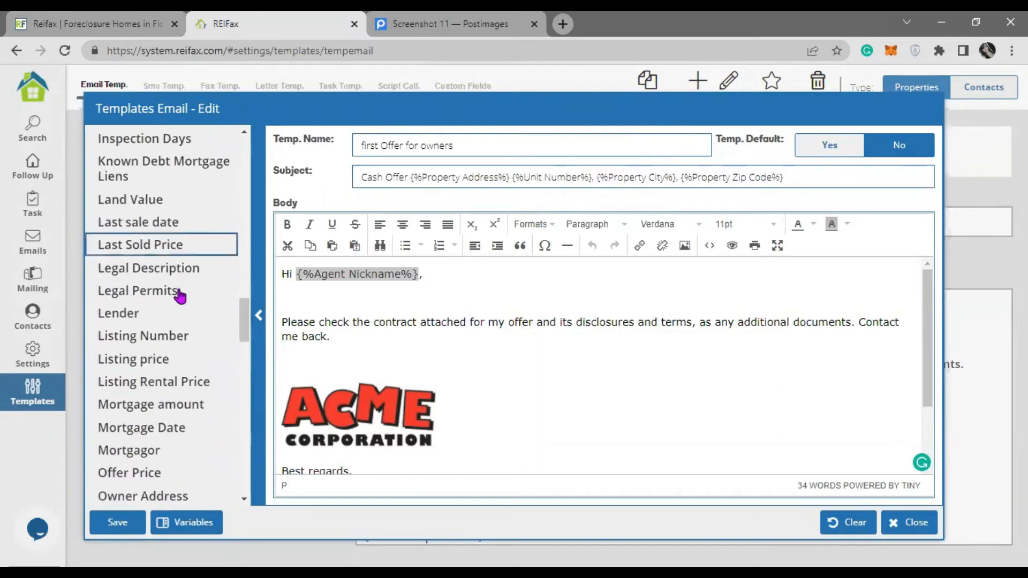
pyautogui.scroll(-5, 180, 294)
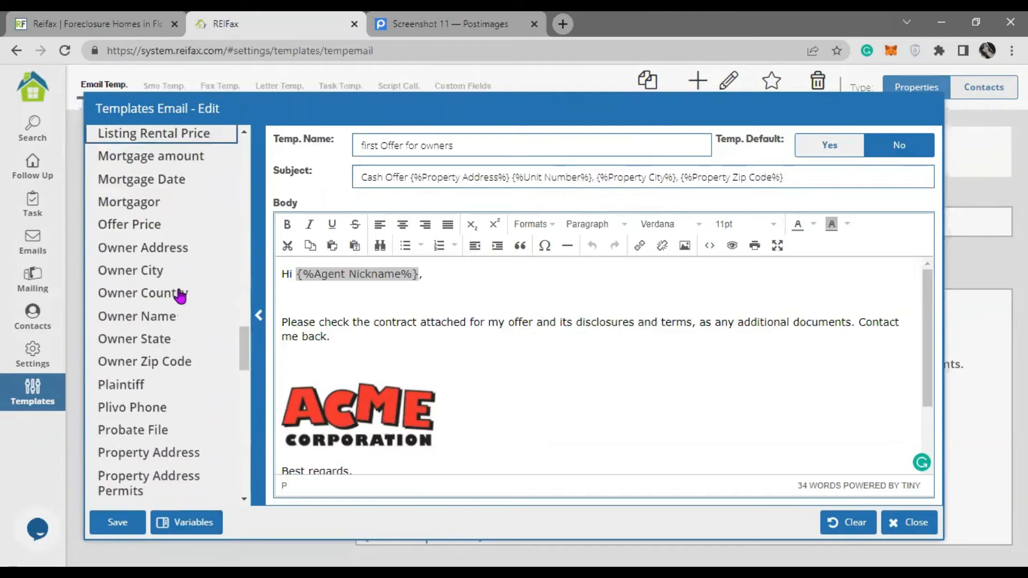
pyautogui.click(184, 317)
pyautogui.scroll(-2, 433, 321)
pyautogui.scroll(2, 434, 320)
pyautogui.click(114, 522)
pyautogui.click(525, 348)
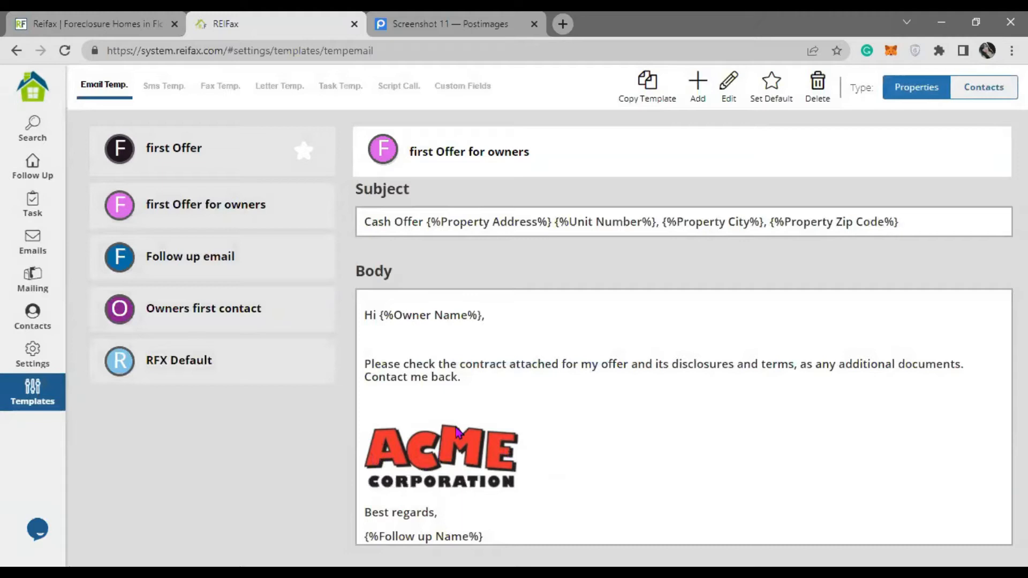
# - Preview the email templates: first Offer for owners, Follow up, Owners first contact, RFX Default, first Offer
pyautogui.click(204, 212)
pyautogui.click(217, 276)
pyautogui.click(234, 309)
pyautogui.click(225, 363)
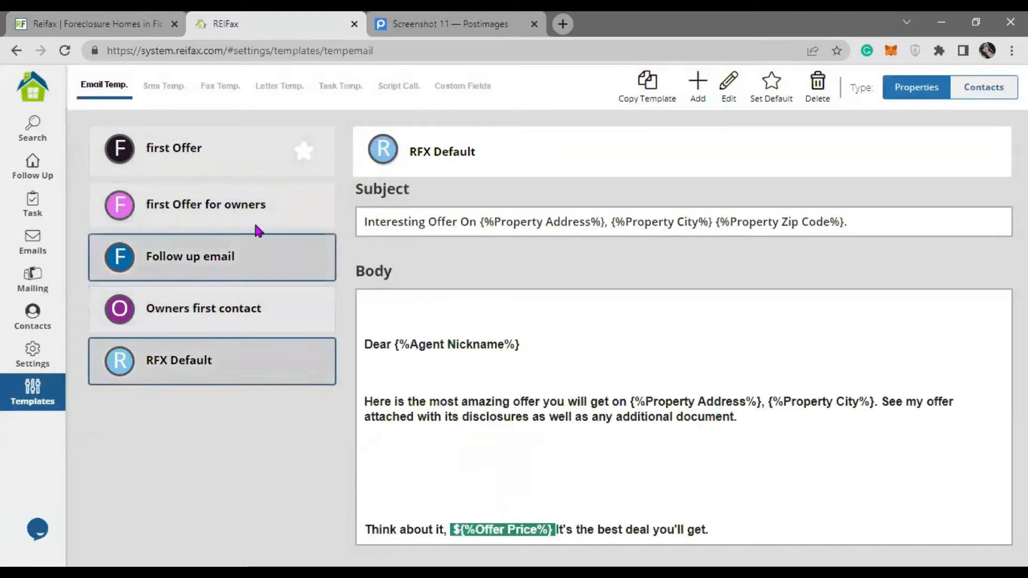
pyautogui.click(252, 209)
pyautogui.click(226, 160)
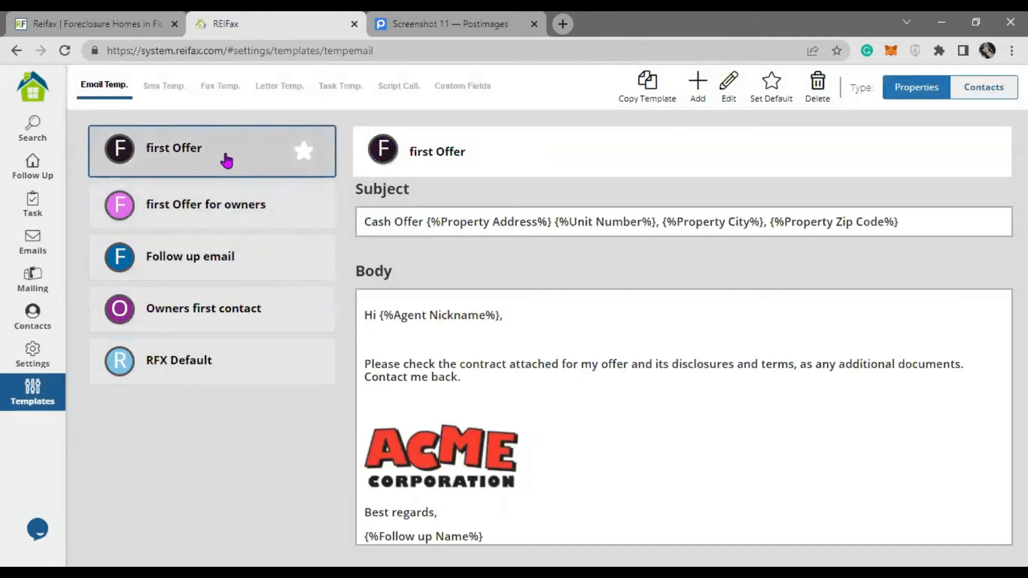
# - Preview three email templates, then show the Fax Templates with Fax for Homeowner
pyautogui.click(254, 221)
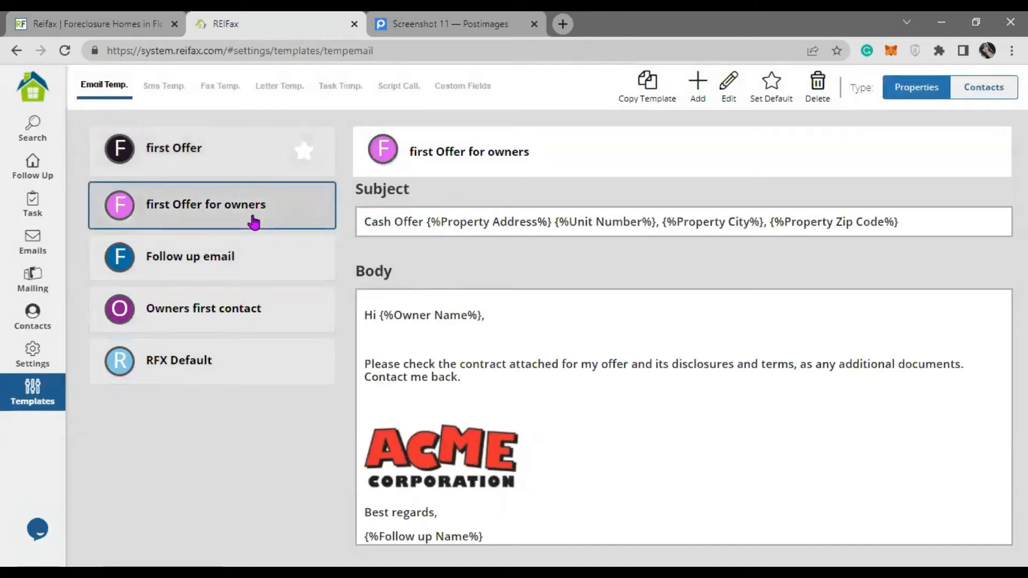
pyautogui.click(279, 267)
pyautogui.click(241, 320)
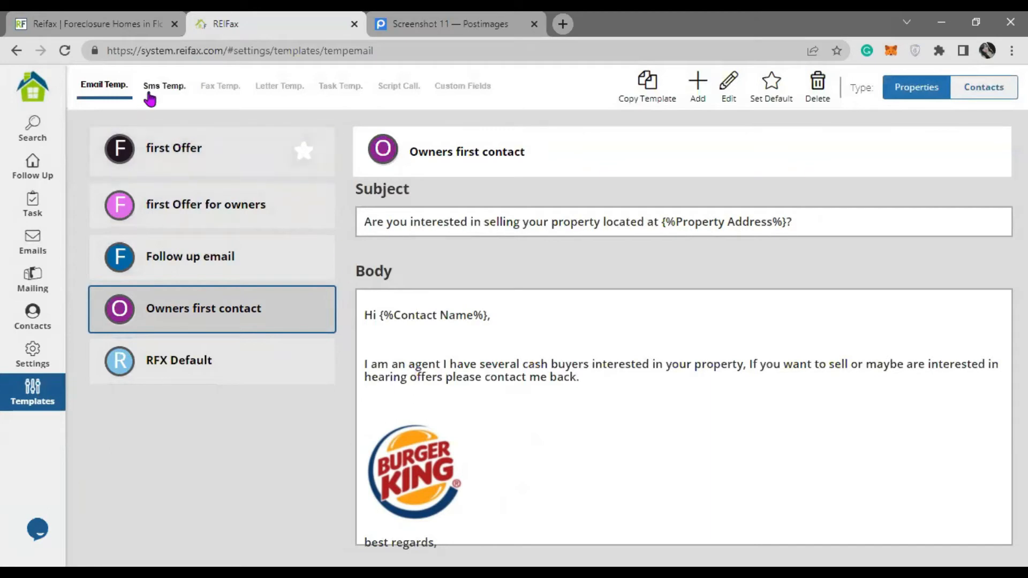
pyautogui.click(220, 85)
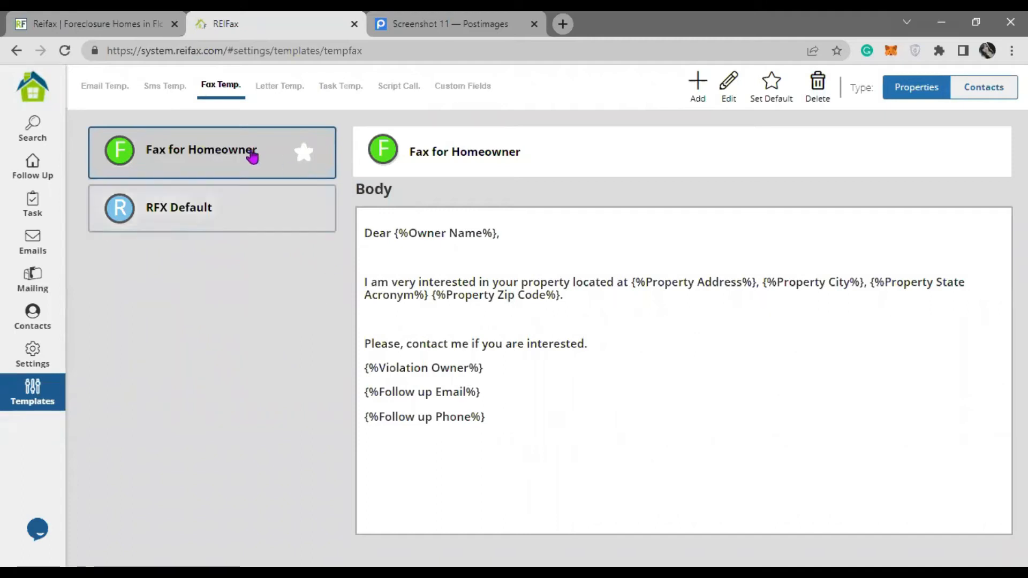
pyautogui.click(47, 363)
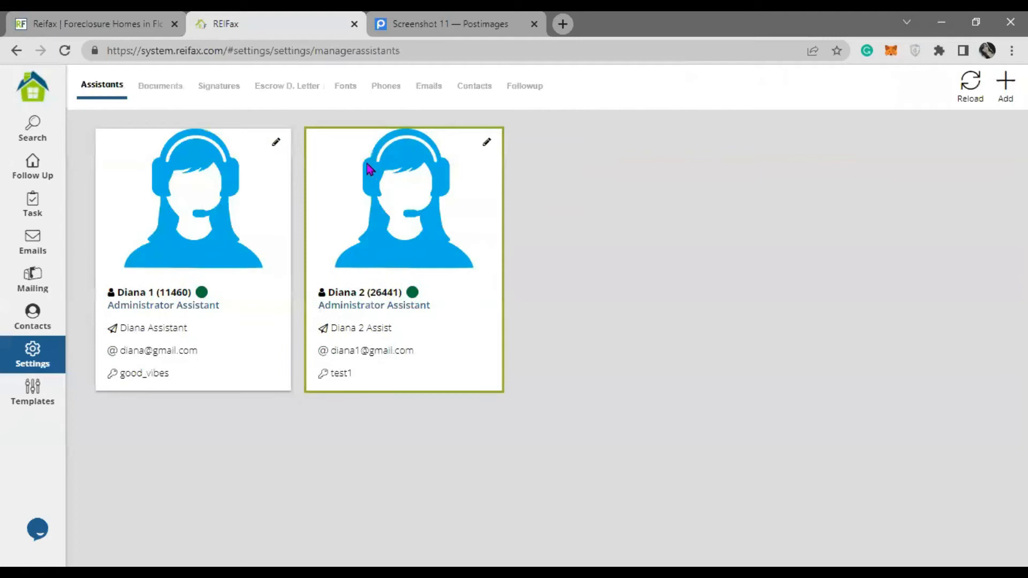
pyautogui.click(385, 90)
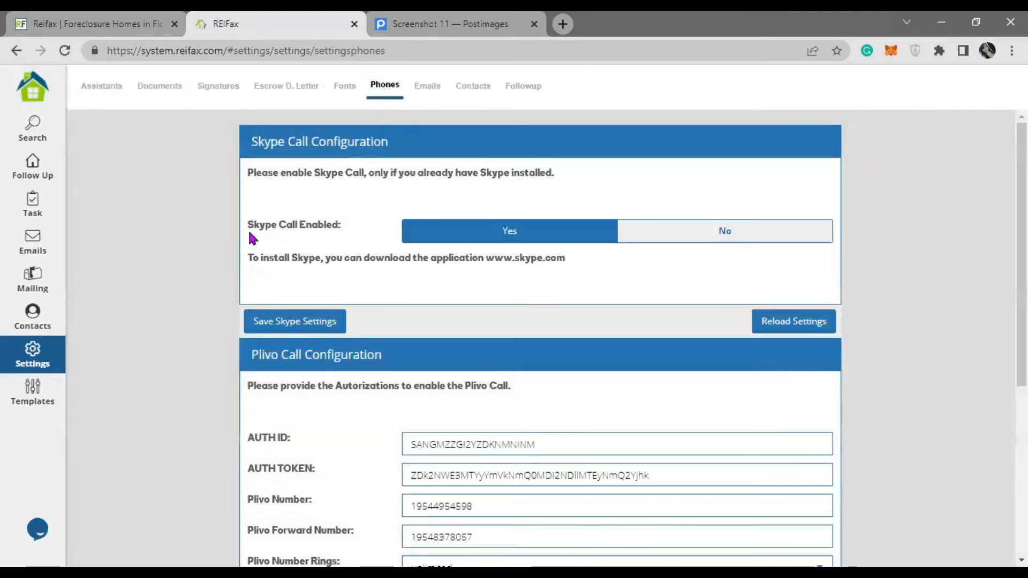
pyautogui.scroll(-5, 201, 240)
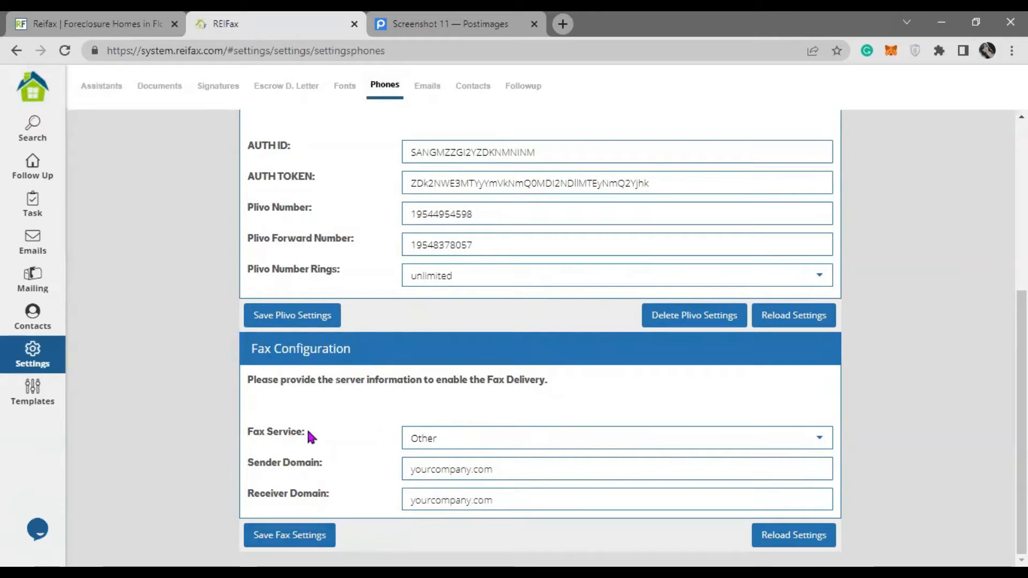
pyautogui.click(820, 442)
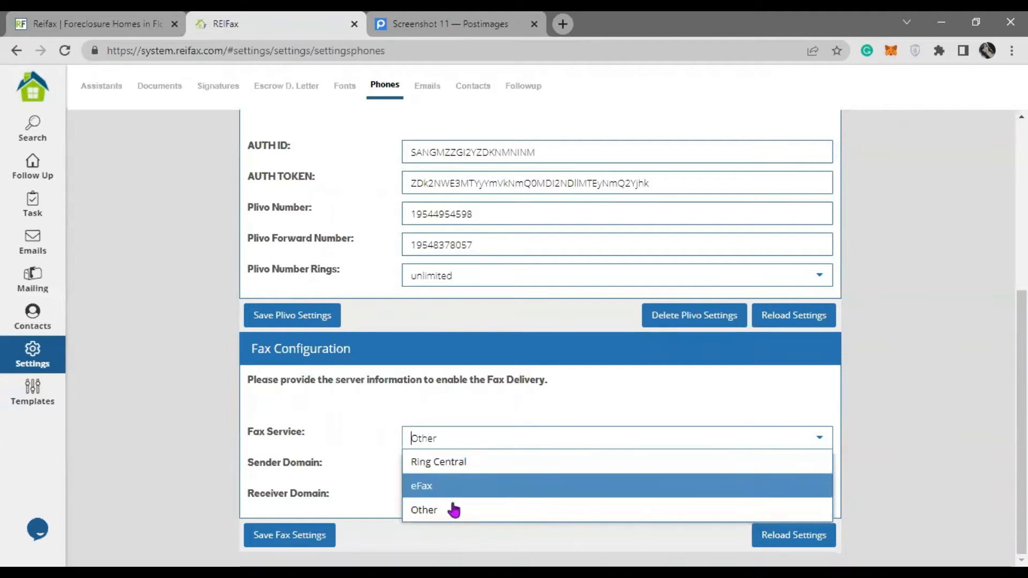
pyautogui.click(428, 513)
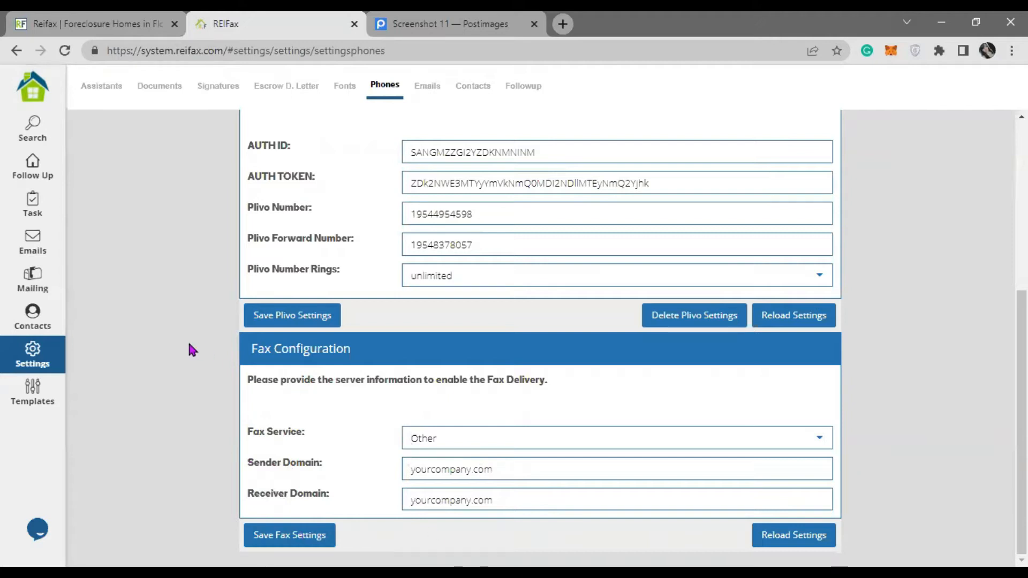
pyautogui.click(39, 402)
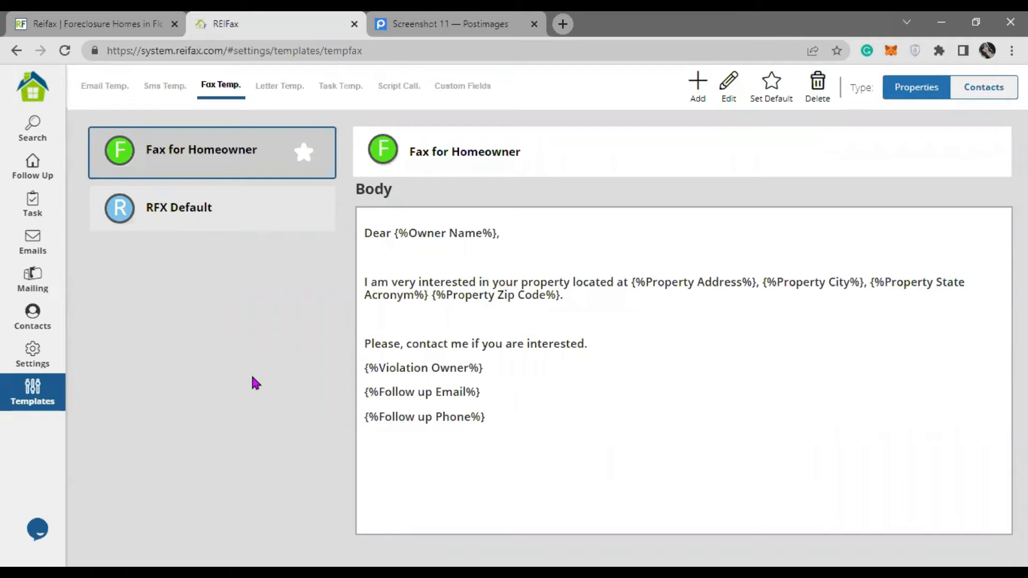
# - Open the Letter for Owners letter template for editing
pyautogui.click(280, 95)
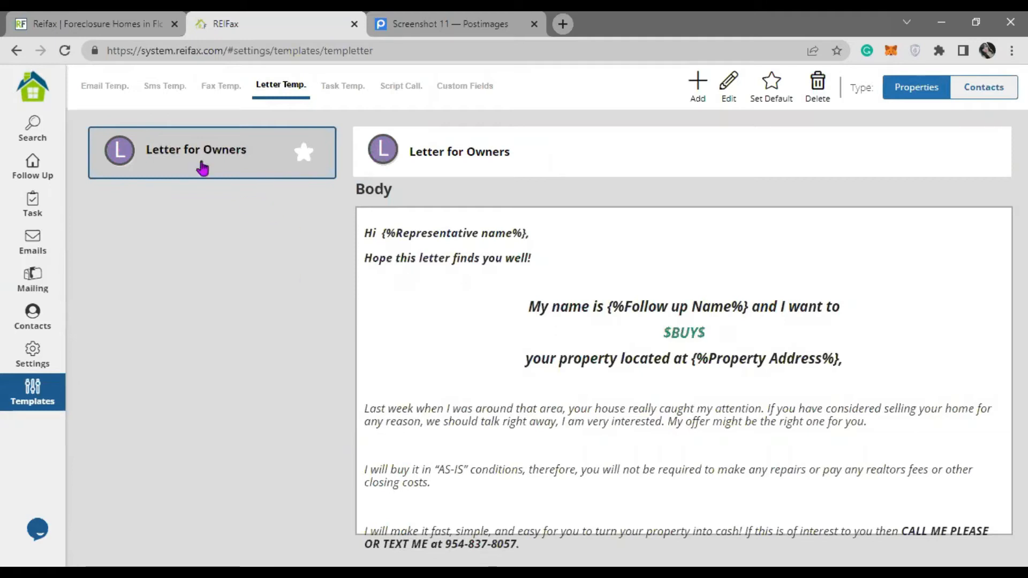
pyautogui.click(731, 92)
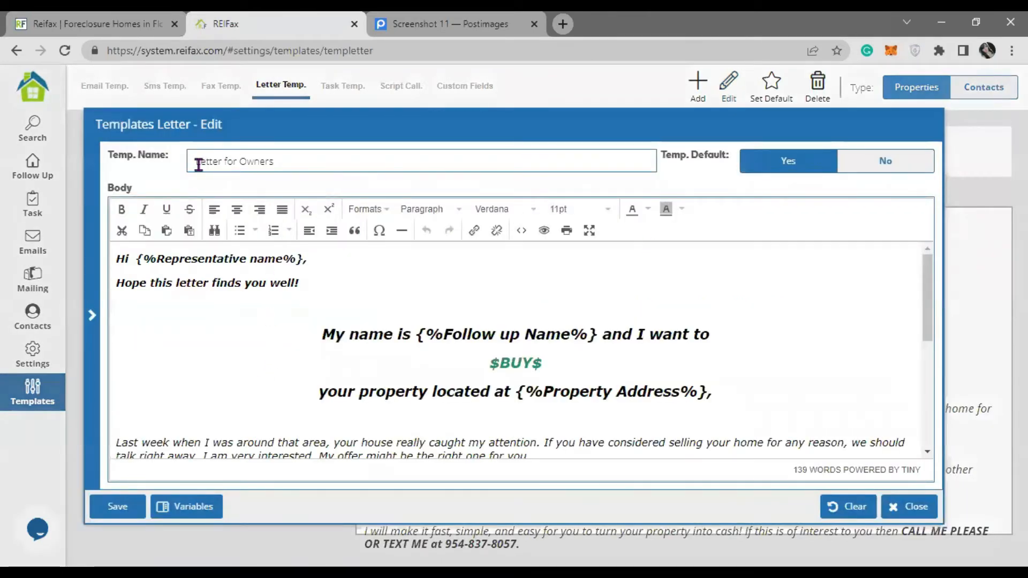
# - Replace {%Representative name%} in the greeting with the Owner Name variable
pyautogui.moveTo(201, 161); pyautogui.dragTo(302, 158)
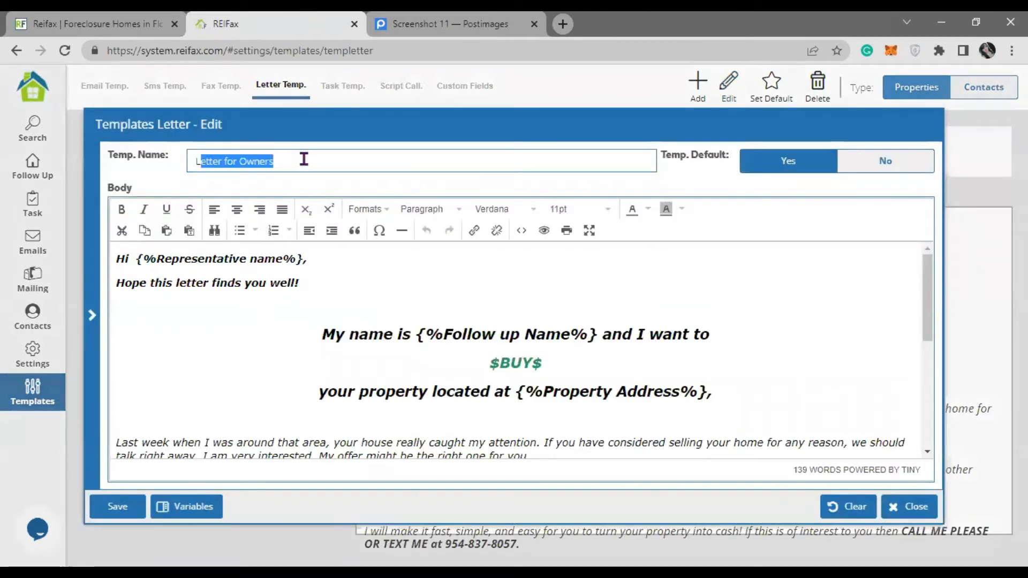
pyautogui.click(259, 257)
pyautogui.moveTo(306, 258); pyautogui.dragTo(142, 259)
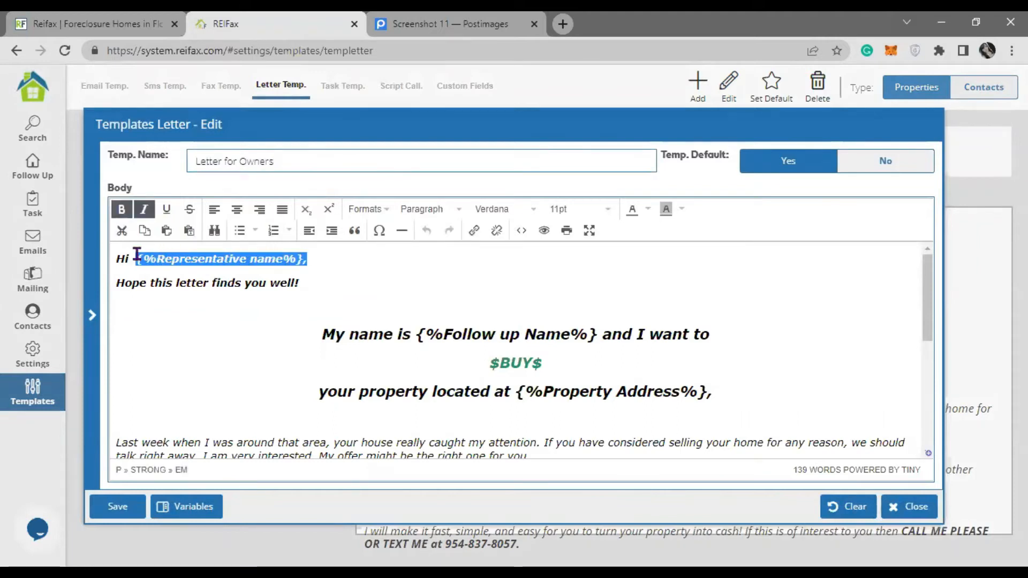
pyautogui.press('BackSpace')
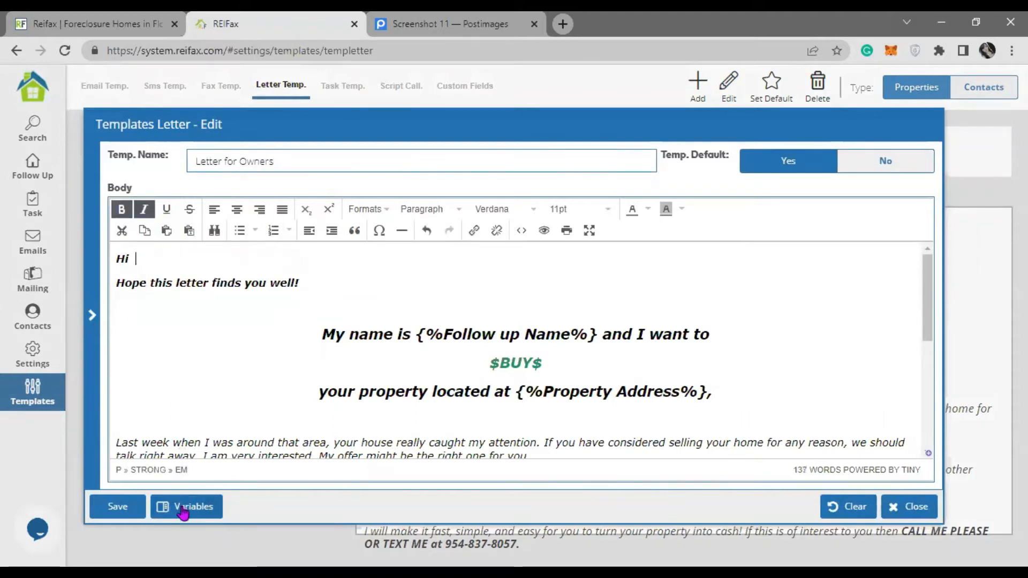
pyautogui.click(184, 506)
pyautogui.scroll(-20, 155, 278)
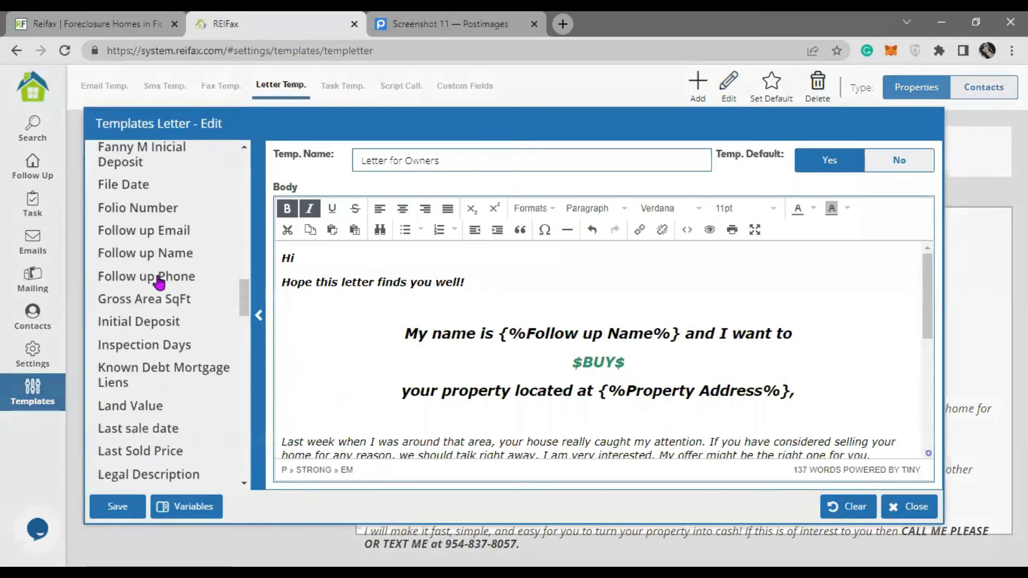
pyautogui.click(138, 256)
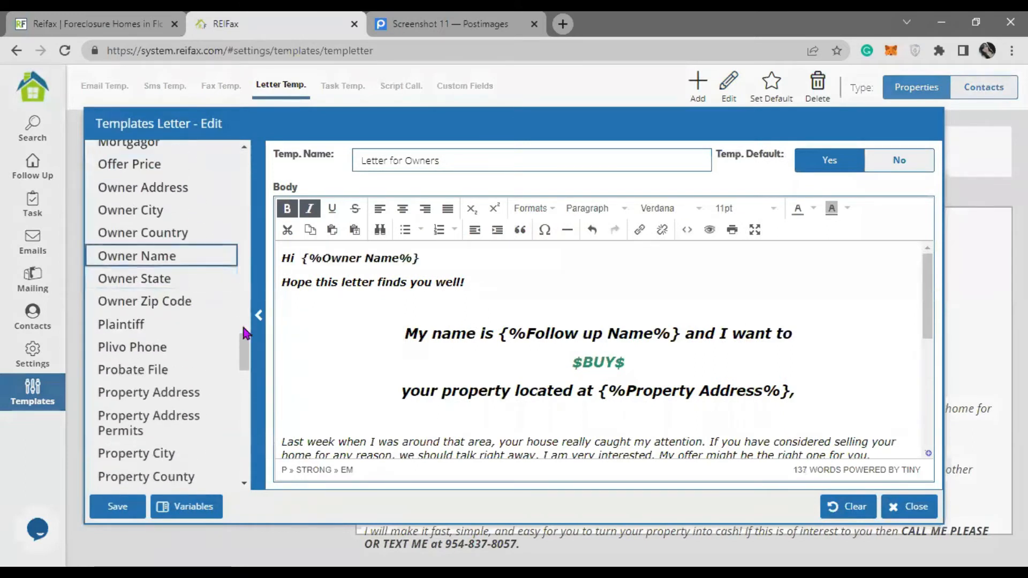
# - Review the rest of the letter body and save the Letter for Owners template
pyautogui.click(631, 296)
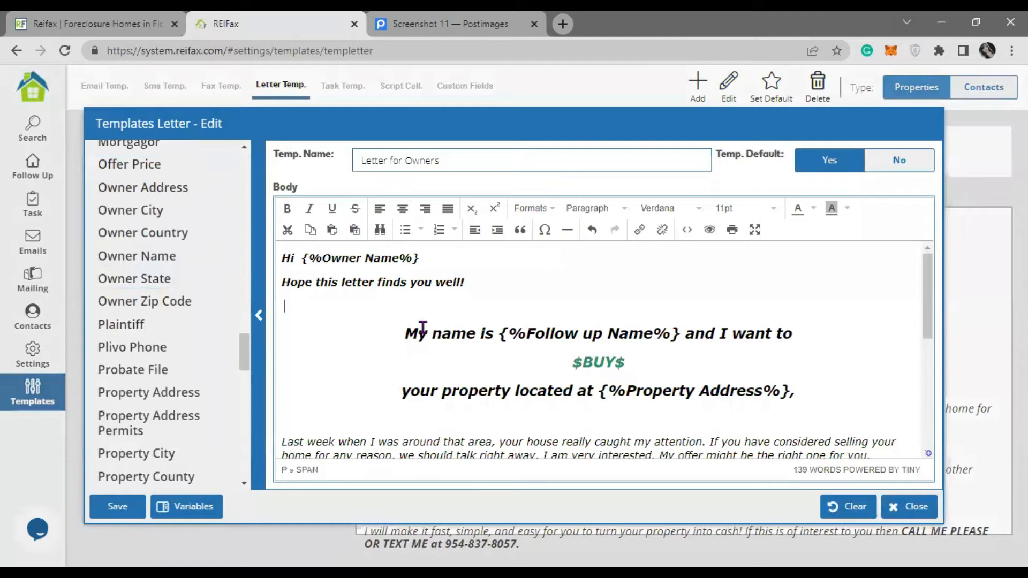
pyautogui.scroll(-1, 546, 268)
pyautogui.moveTo(684, 260); pyautogui.dragTo(498, 261)
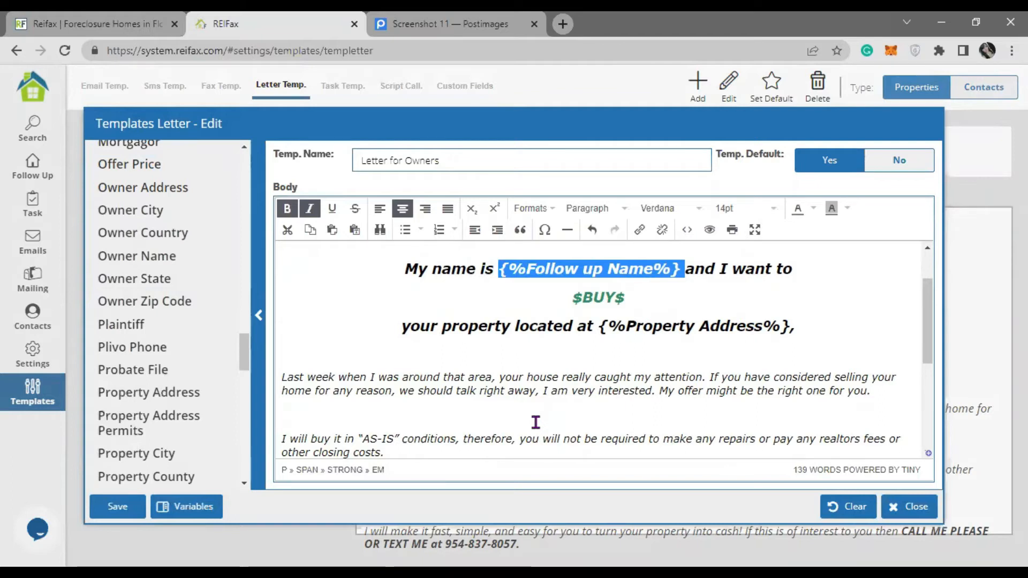
pyautogui.moveTo(421, 325); pyautogui.dragTo(801, 317)
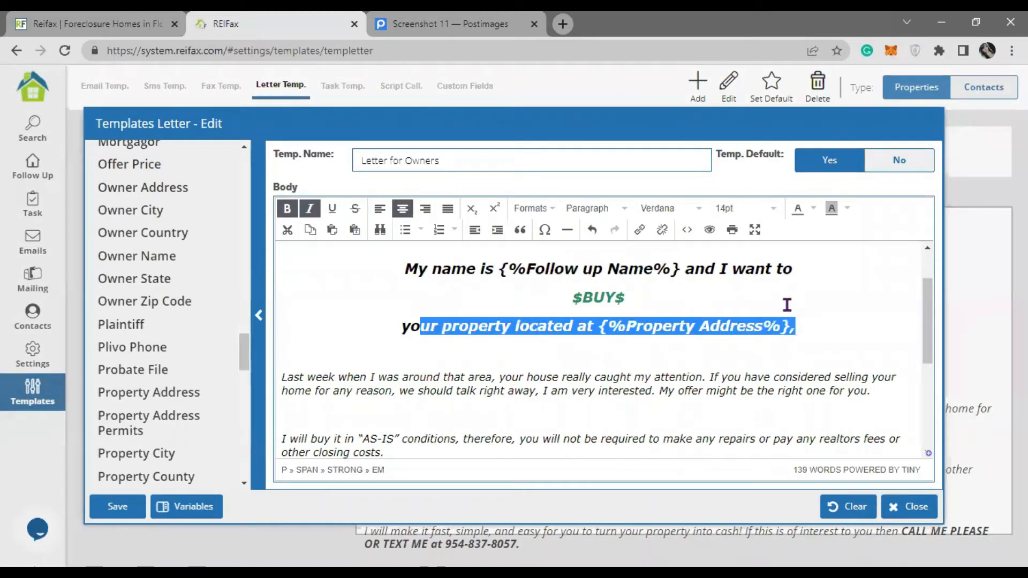
pyautogui.moveTo(711, 268); pyautogui.dragTo(835, 272)
pyautogui.click(835, 272)
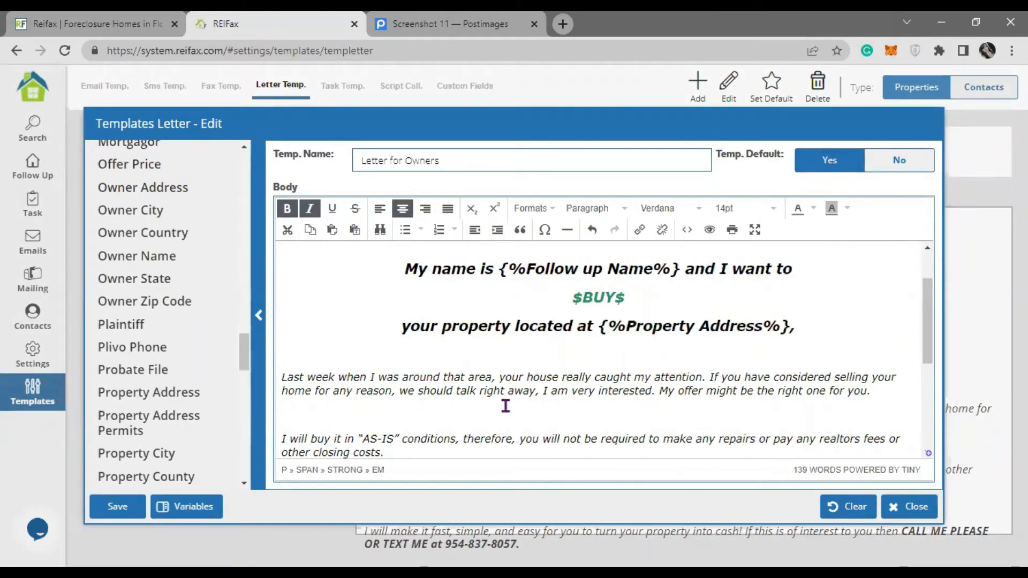
pyautogui.scroll(-3, 501, 407)
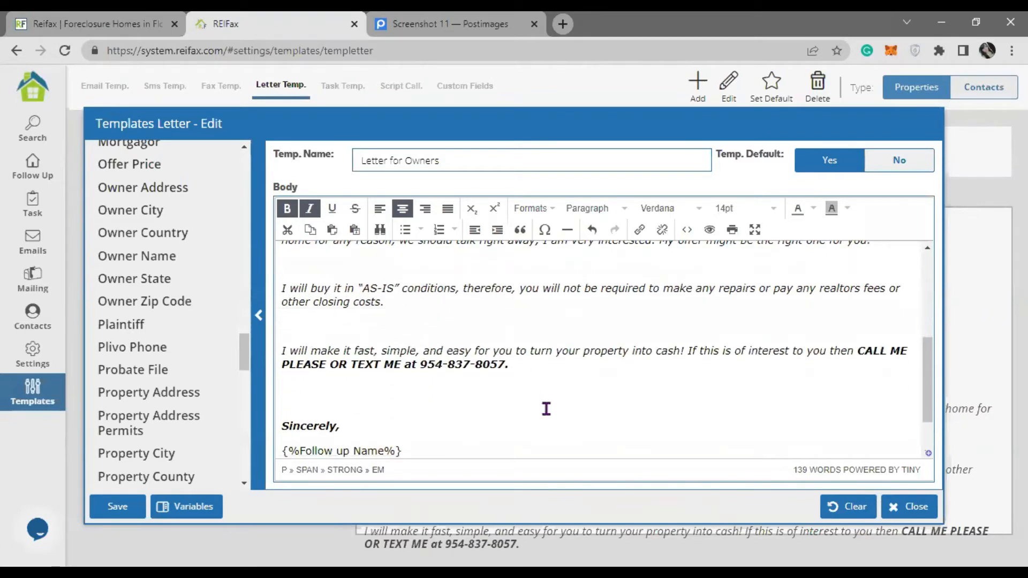
pyautogui.scroll(5, 546, 408)
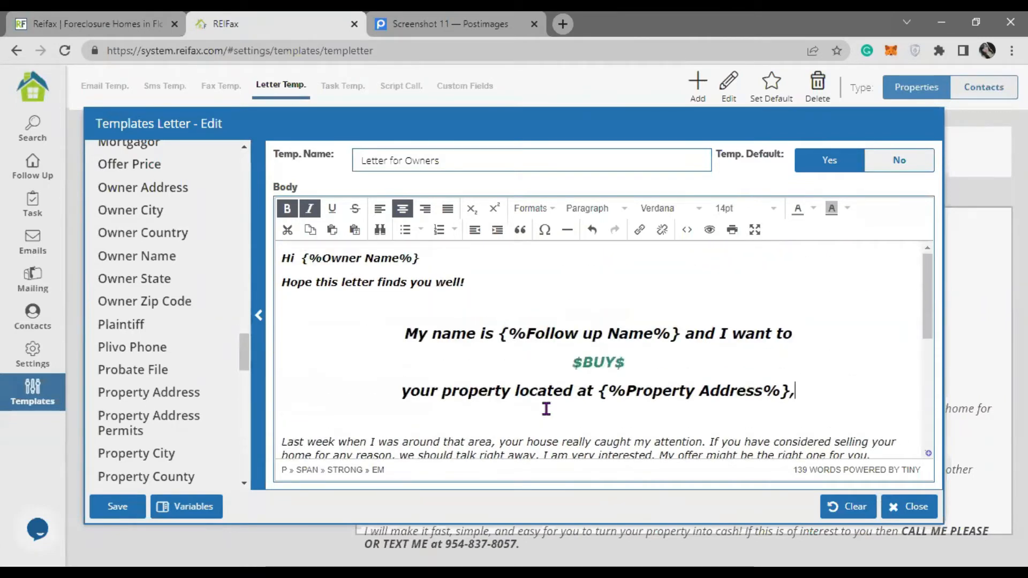
pyautogui.scroll(-4, 546, 408)
pyautogui.scroll(-2, 546, 408)
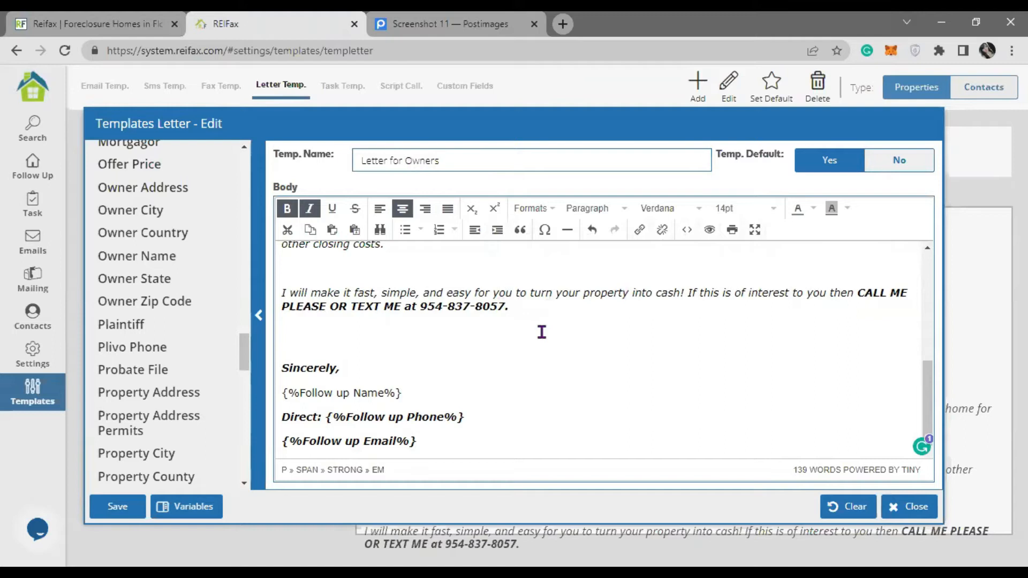
pyautogui.scroll(6, 549, 353)
pyautogui.scroll(-6, 550, 359)
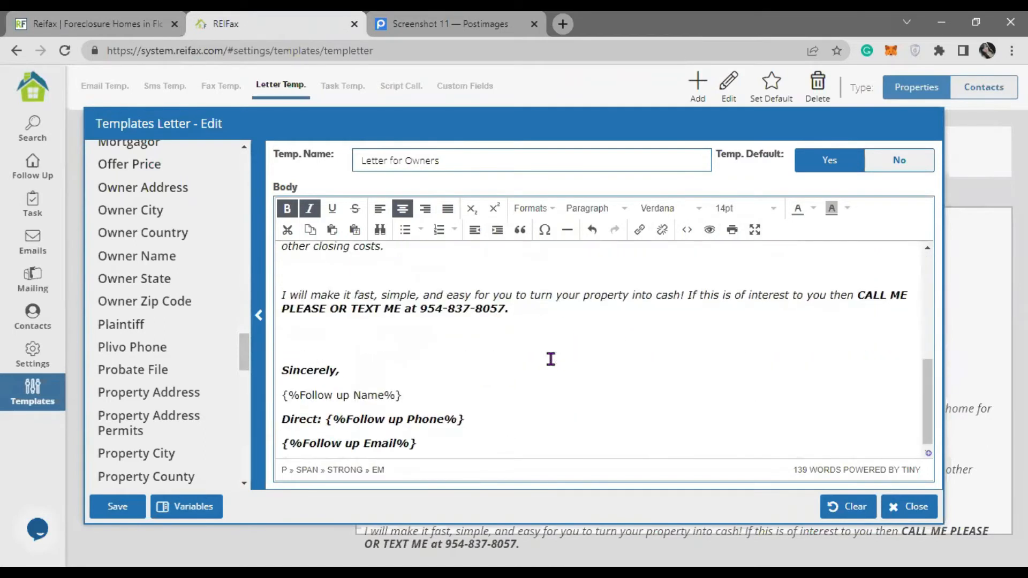
pyautogui.click(116, 506)
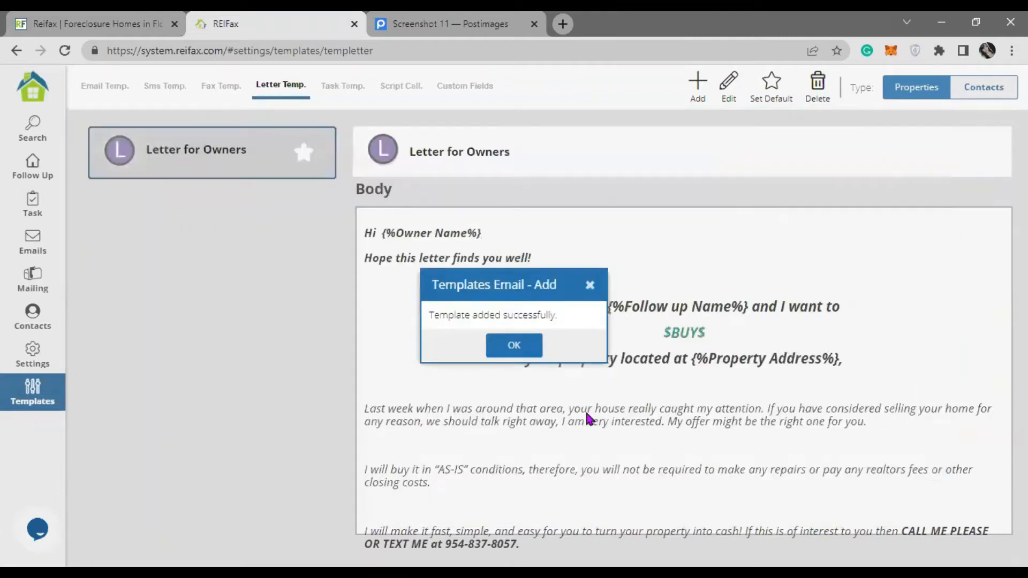
pyautogui.click(514, 345)
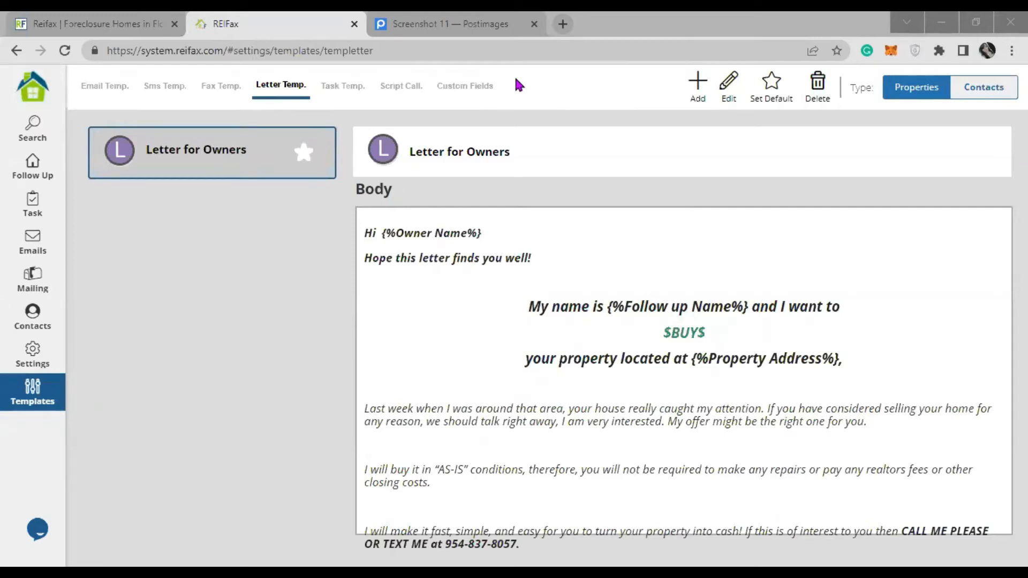
# - Show the Task Templates page, which has no templates yet
pyautogui.click(347, 83)
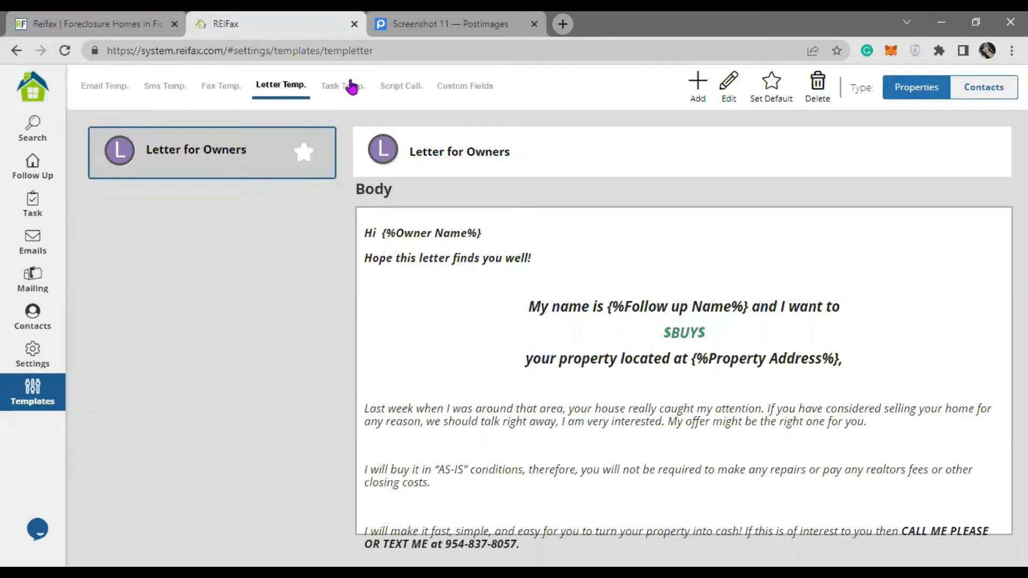
pyautogui.click(355, 88)
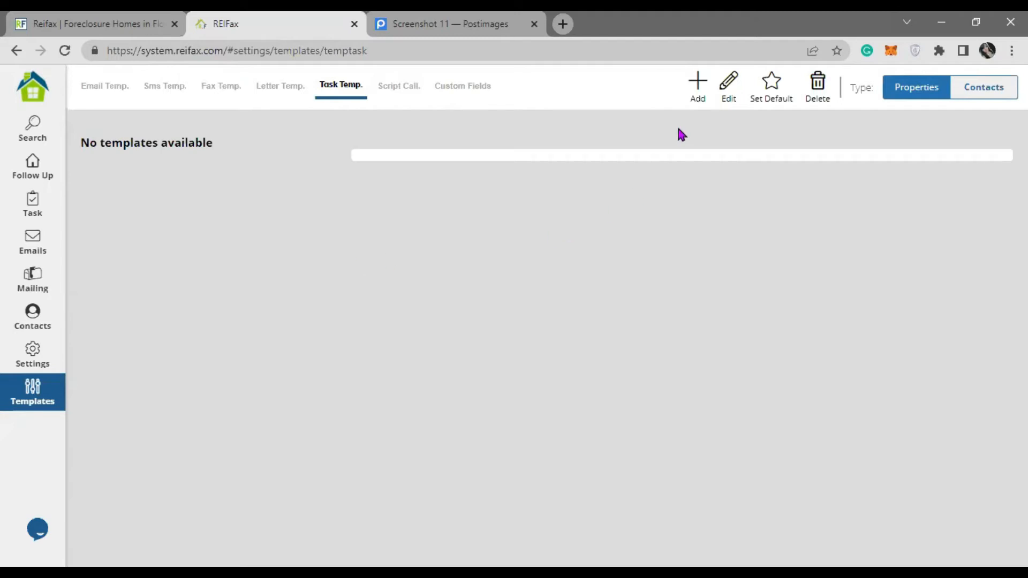
# - Add a new task template from the Task Temp. tab to open the Templates Task - Add form
pyautogui.click(696, 86)
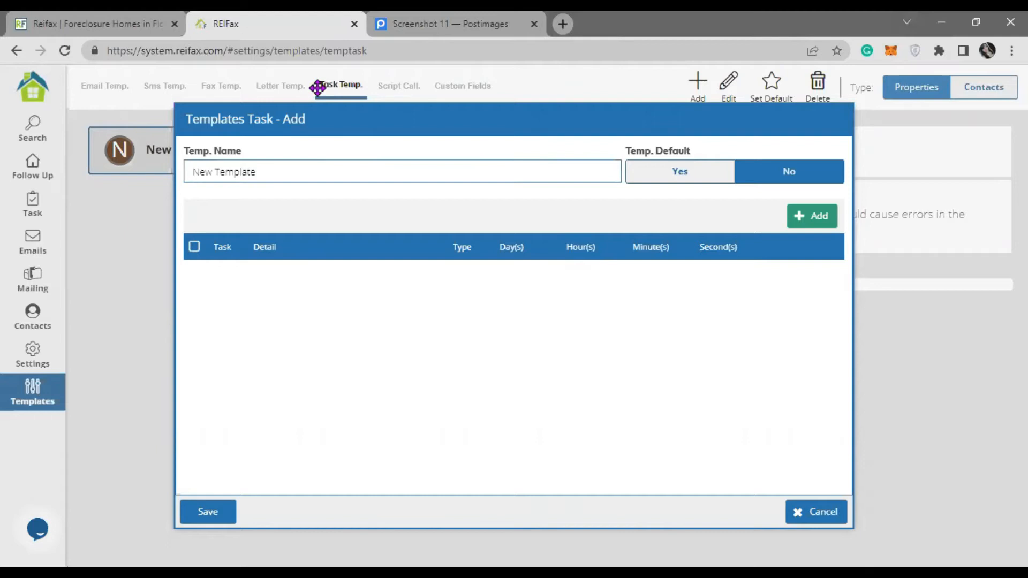
# - Replace the default template name with 'Combo 1: first contract'
pyautogui.moveTo(284, 171); pyautogui.dragTo(191, 171)
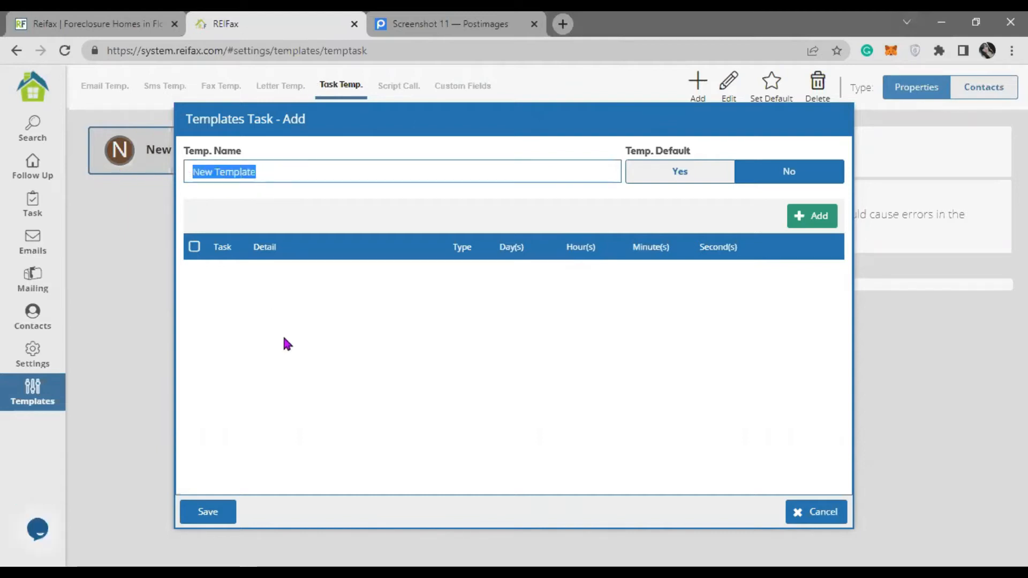
pyautogui.write('Combo 1')
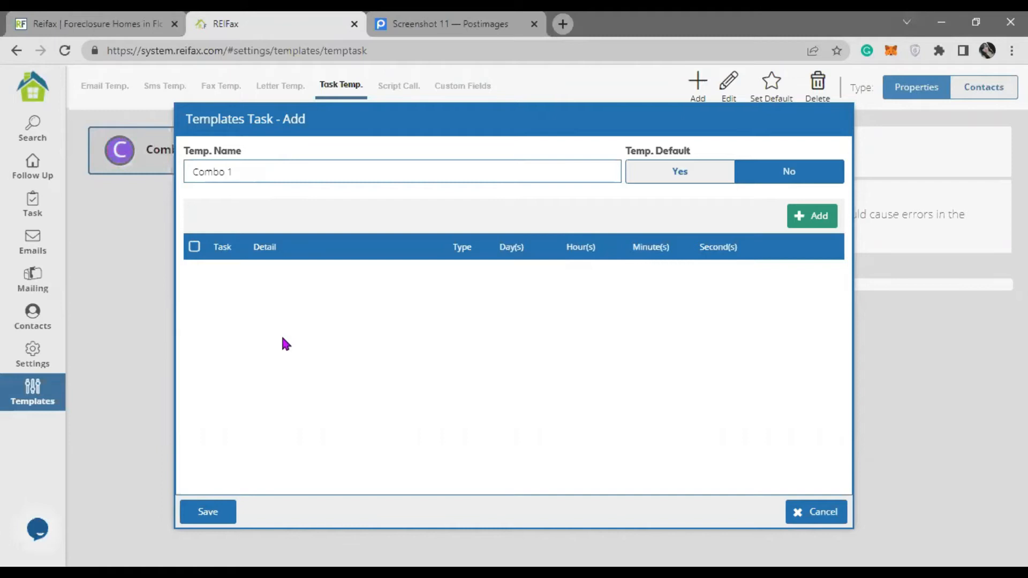
pyautogui.write(':')
pyautogui.write('frist cont')
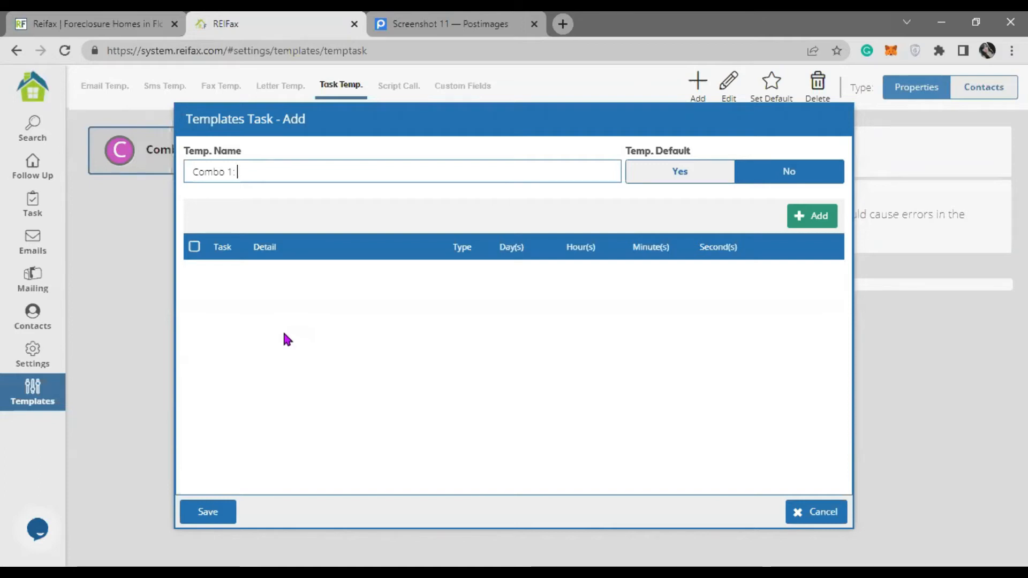
pyautogui.write('ract')
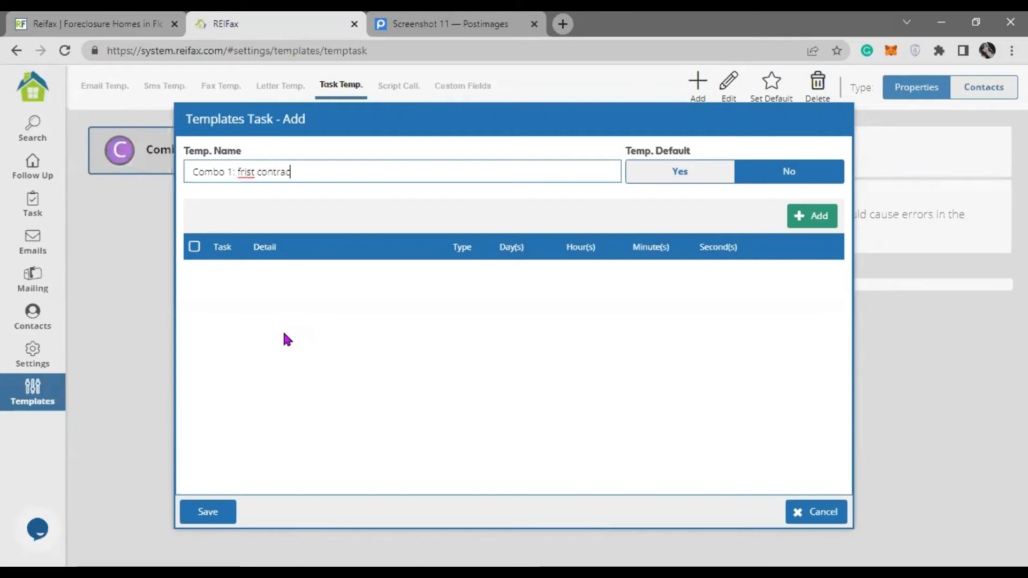
pyautogui.click(244, 173)
pyautogui.press('BackSpace')
pyautogui.press('Right')
pyautogui.write('r')
pyautogui.click(326, 172)
# - Extend the name to 'Combo 1: first contract, SMS, email 1, email 2, call'
pyautogui.write(',')
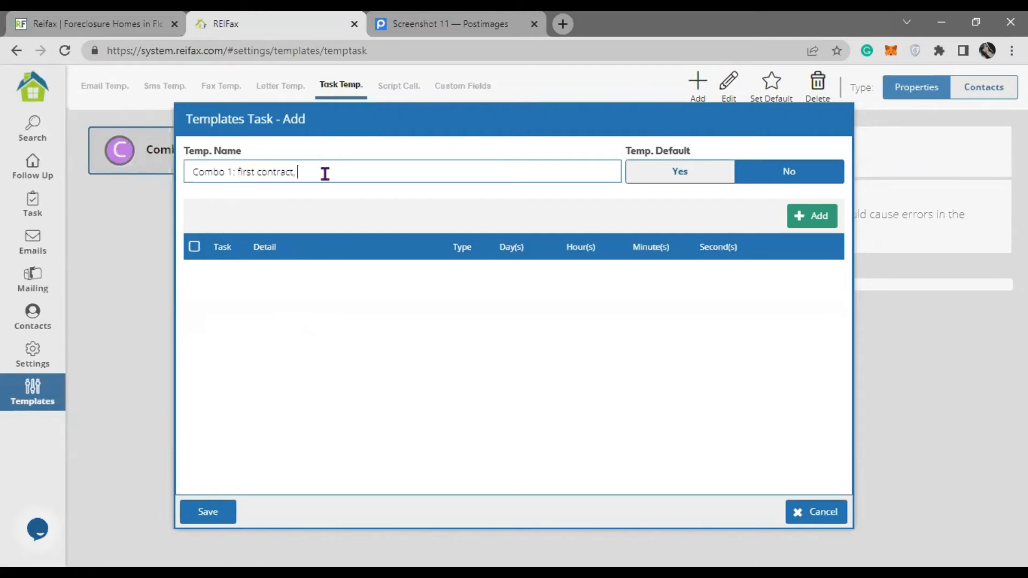
pyautogui.write(' foll')
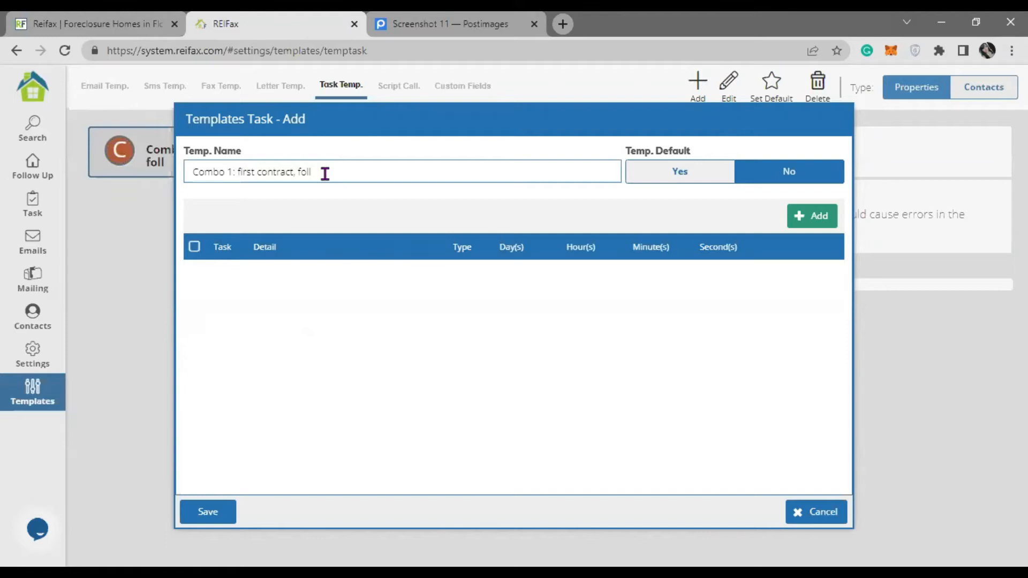
pyautogui.write('ow')
pyautogui.write('il 1')
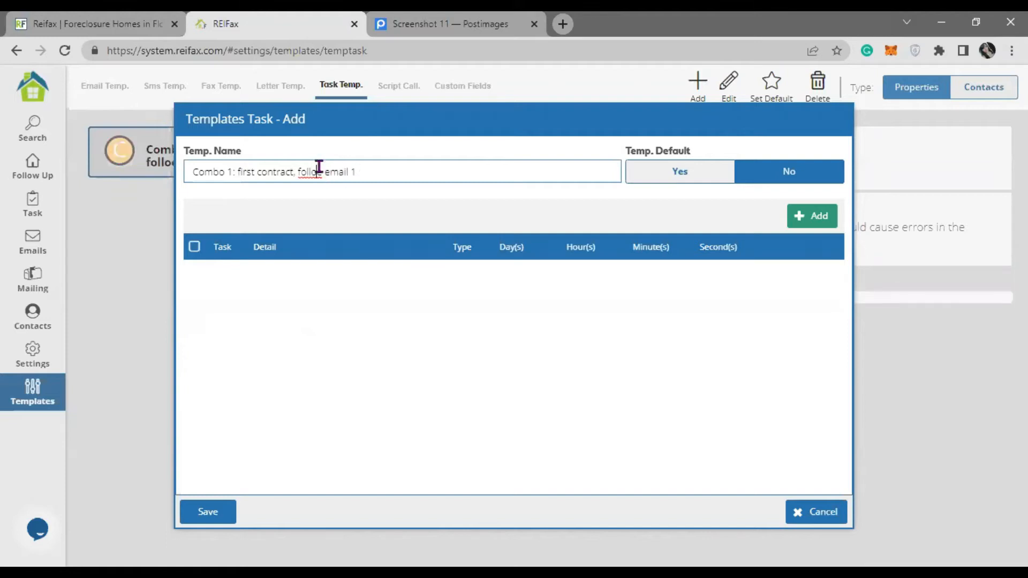
pyautogui.write(', follow email')
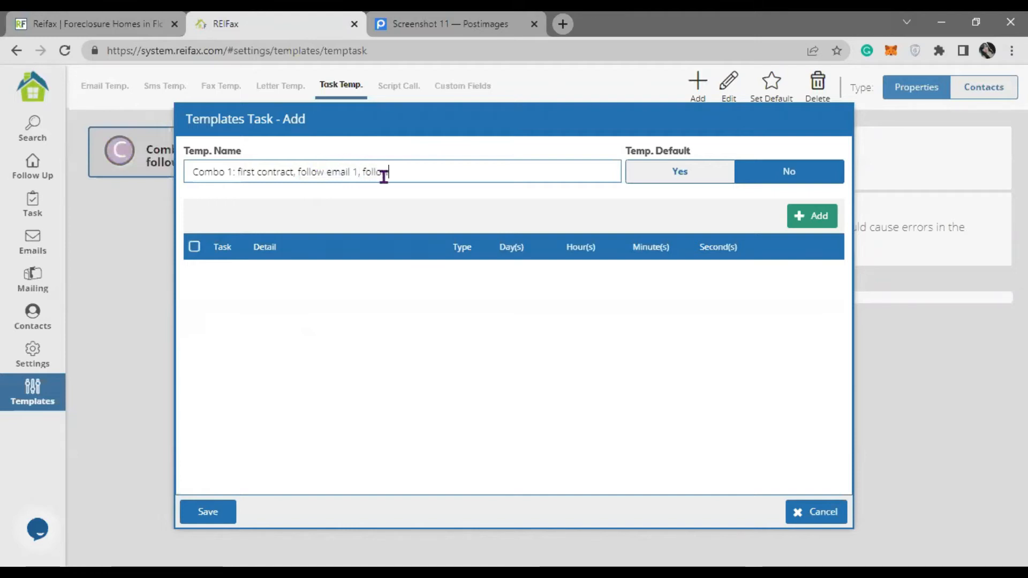
pyautogui.click(323, 172)
pyautogui.press('BackSpace')
pyautogui.press('BackSpace')
pyautogui.press('BackSpace')
pyautogui.press('BackSpace')
pyautogui.press('BackSpace')
pyautogui.press('BackSpace')
pyautogui.press('BackSpace')
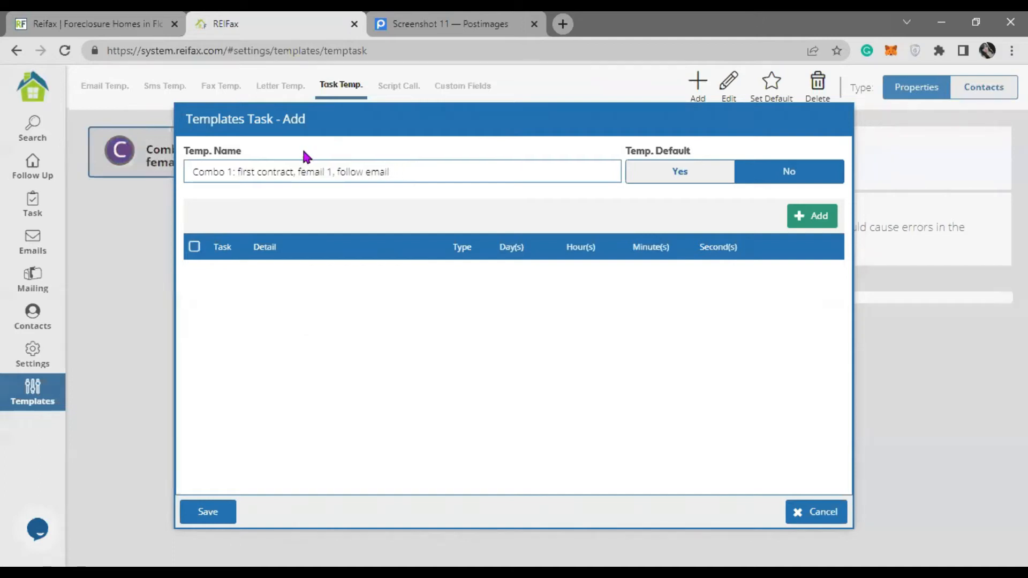
pyautogui.press('BackSpace')
pyautogui.press('BackSpace')
pyautogui.press('BackSpace')
pyautogui.press('BackSpace')
pyautogui.press('BackSpace')
pyautogui.press('BackSpace')
pyautogui.press('BackSpace')
pyautogui.press('BackSpace')
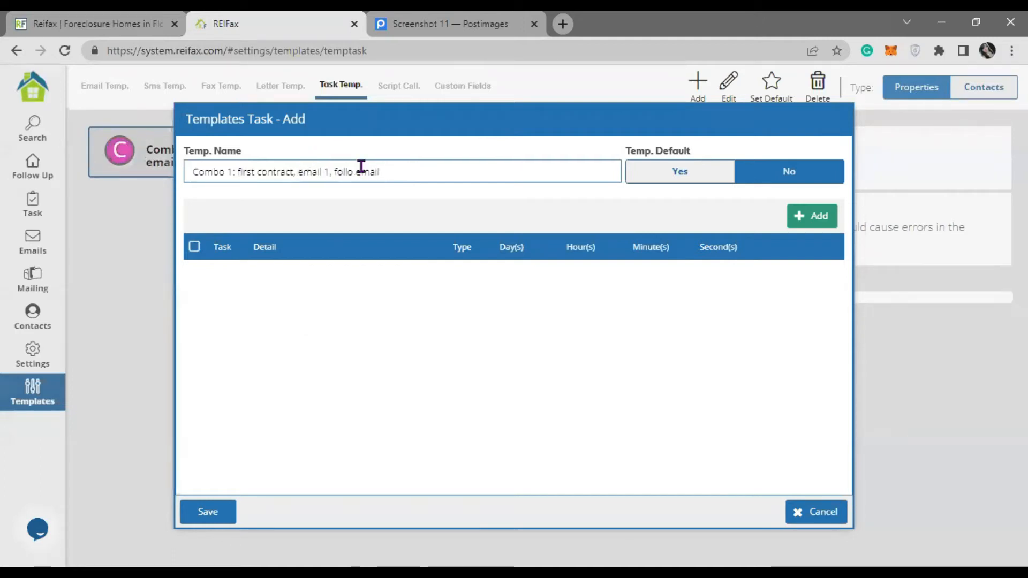
pyautogui.click(360, 166)
pyautogui.write('2')
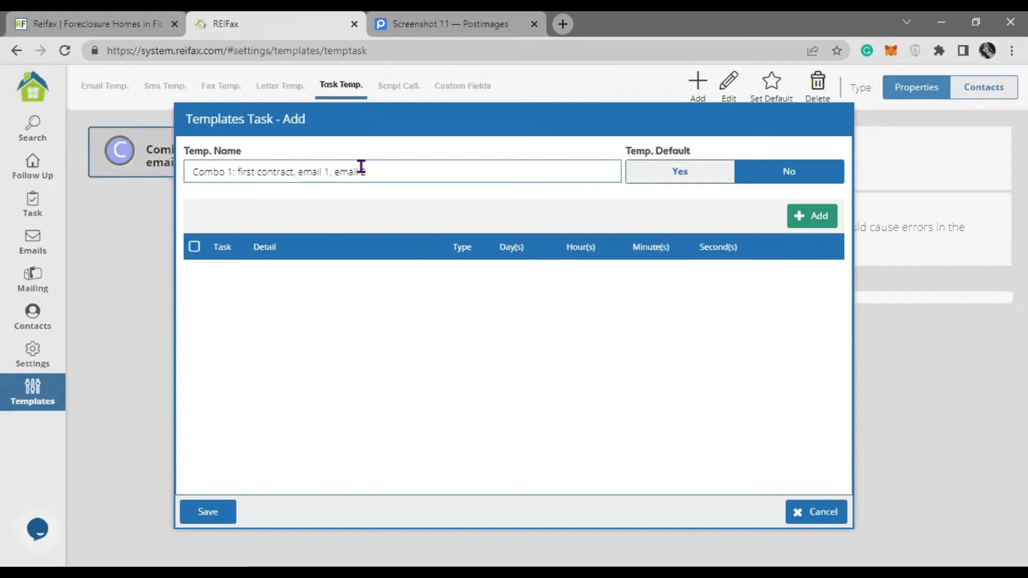
pyautogui.click(298, 172)
pyautogui.write('SMS,')
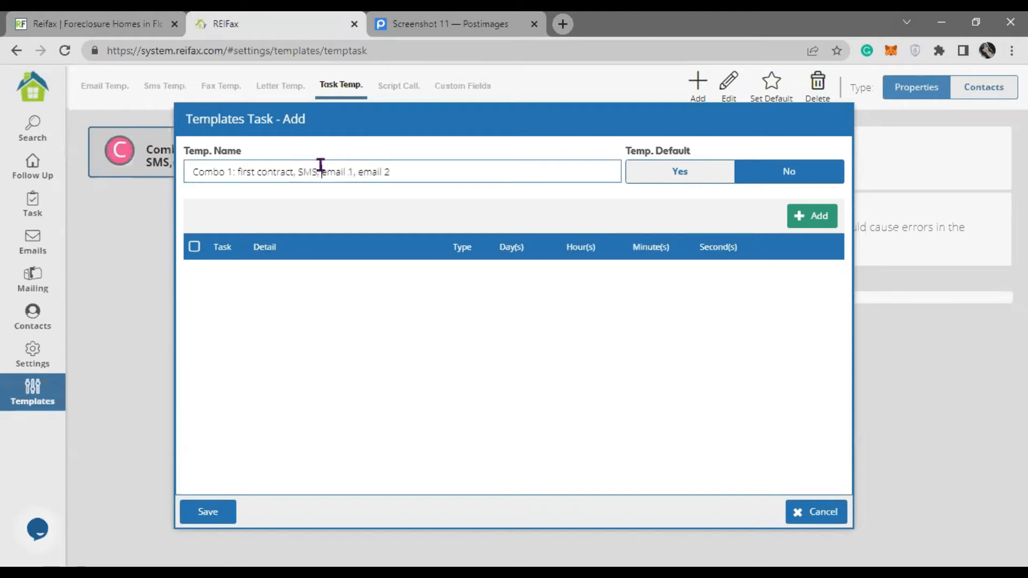
pyautogui.click(424, 177)
pyautogui.write(', call')
# - Set Temp. Default to Yes and add a new scheduled task
pyautogui.click(672, 175)
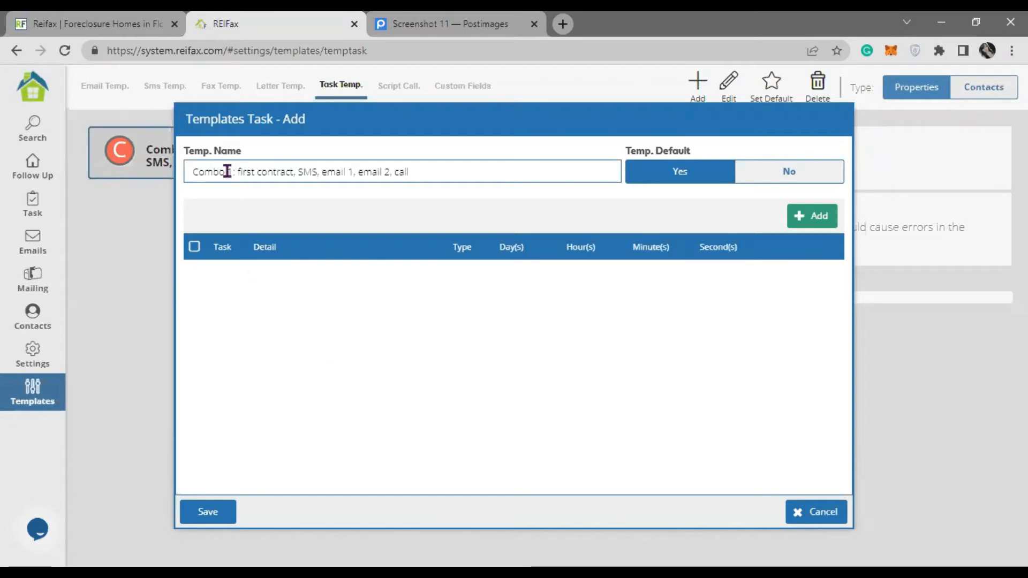
pyautogui.moveTo(436, 169); pyautogui.dragTo(198, 171)
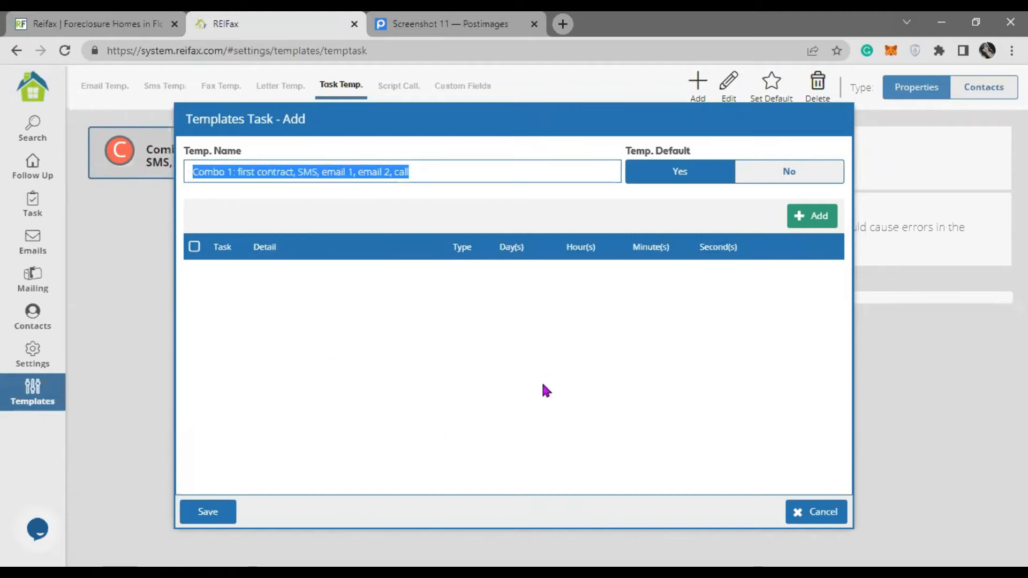
pyautogui.click(241, 172)
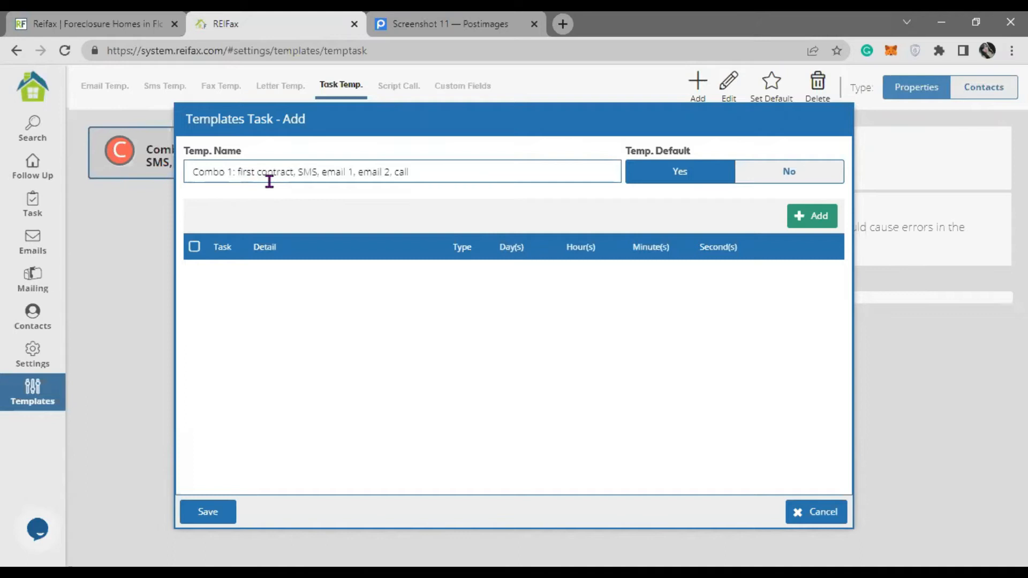
pyautogui.click(812, 229)
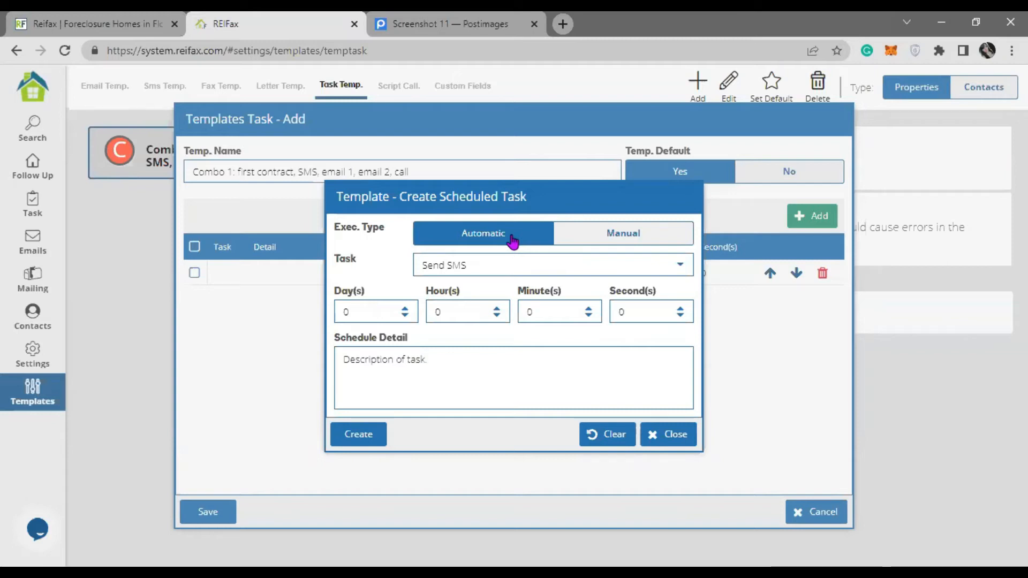
# - Set the task's Exec. Type back to Automatic and open the Task type list
pyautogui.click(624, 239)
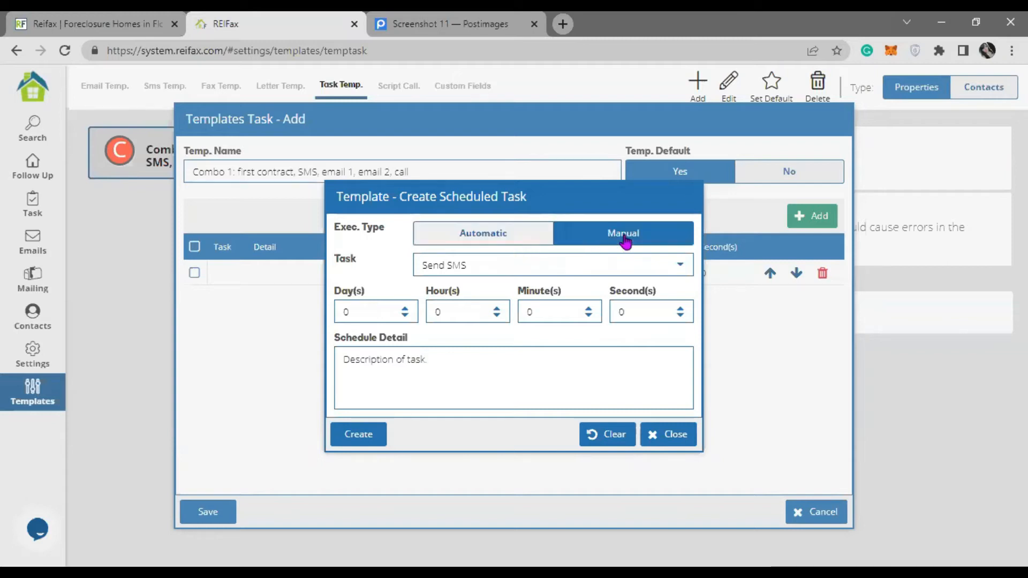
pyautogui.click(679, 268)
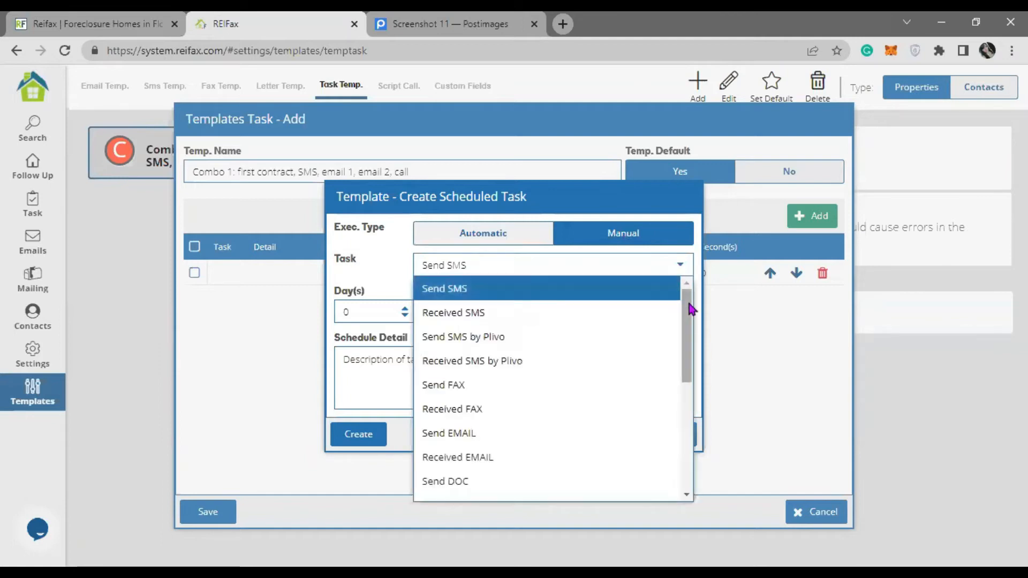
pyautogui.scroll(-3, 691, 310)
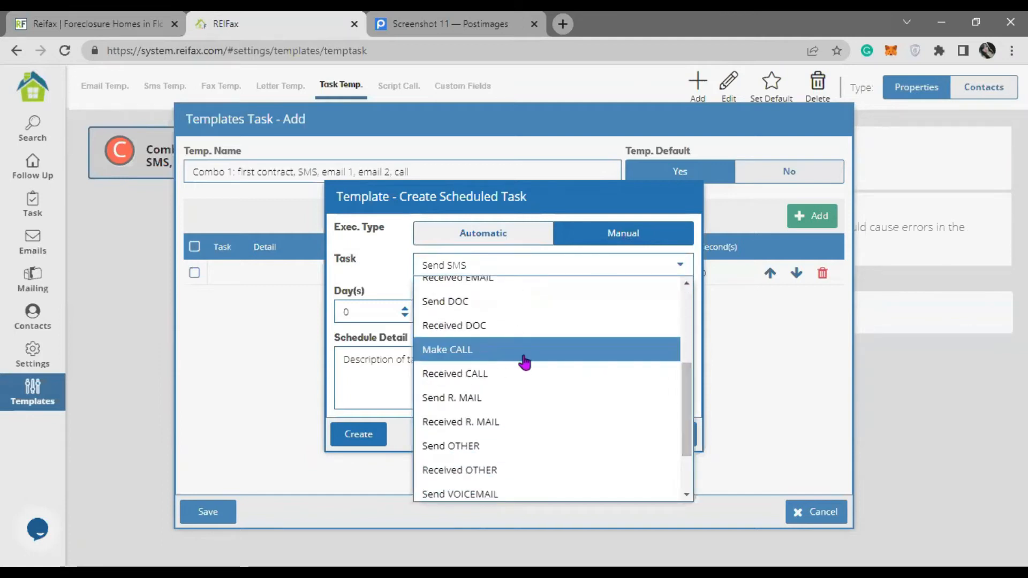
pyautogui.scroll(-3, 525, 363)
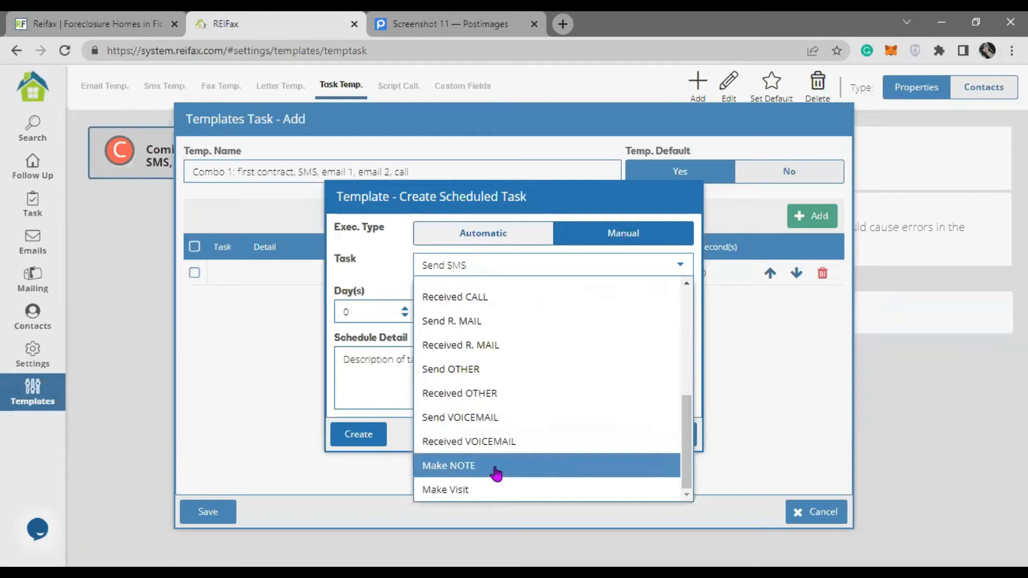
pyautogui.scroll(6, 564, 443)
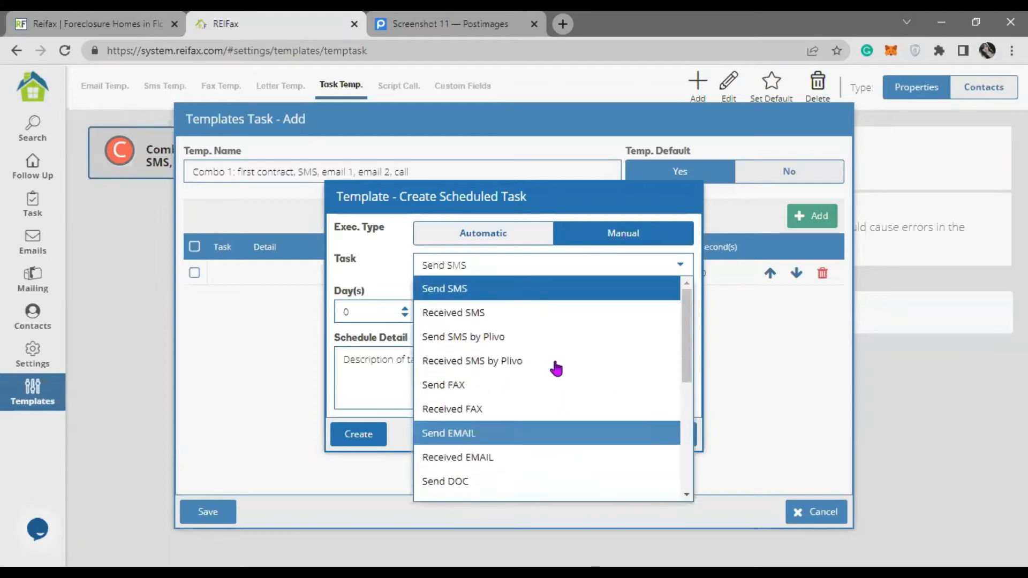
pyautogui.click(534, 237)
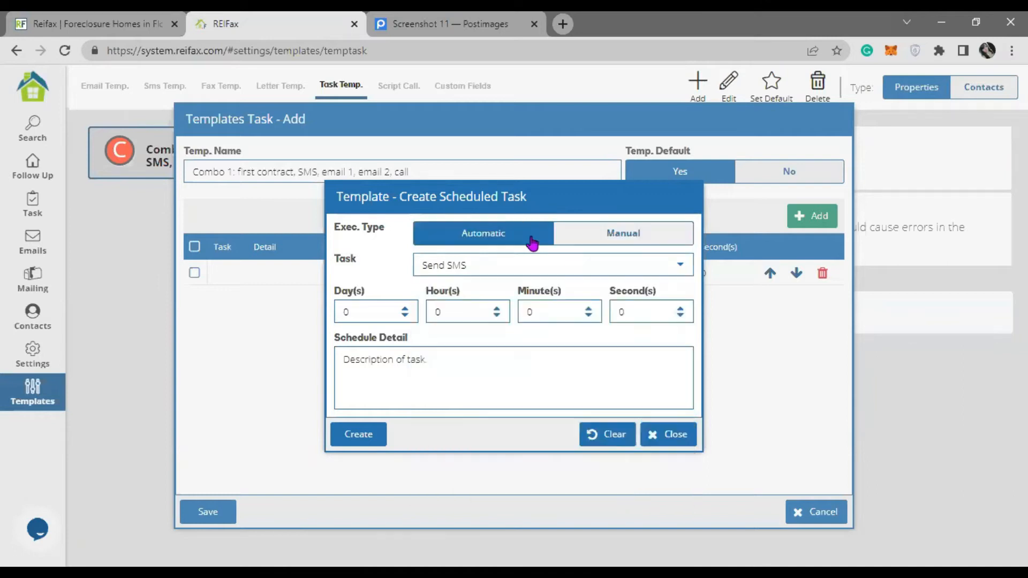
pyautogui.click(680, 267)
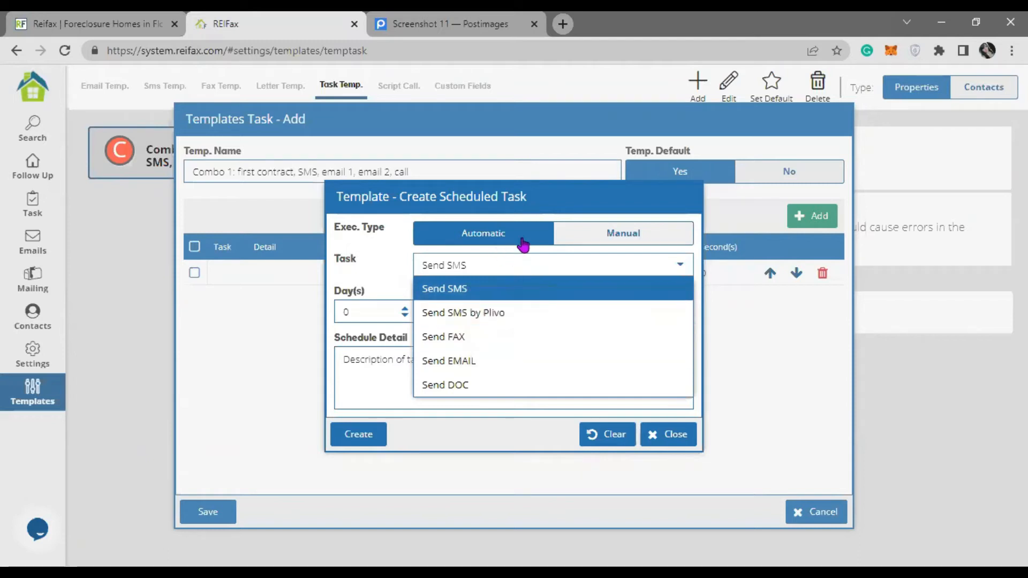
# - Choose Send DOC as the task type with a 5-minute delay
pyautogui.click(499, 386)
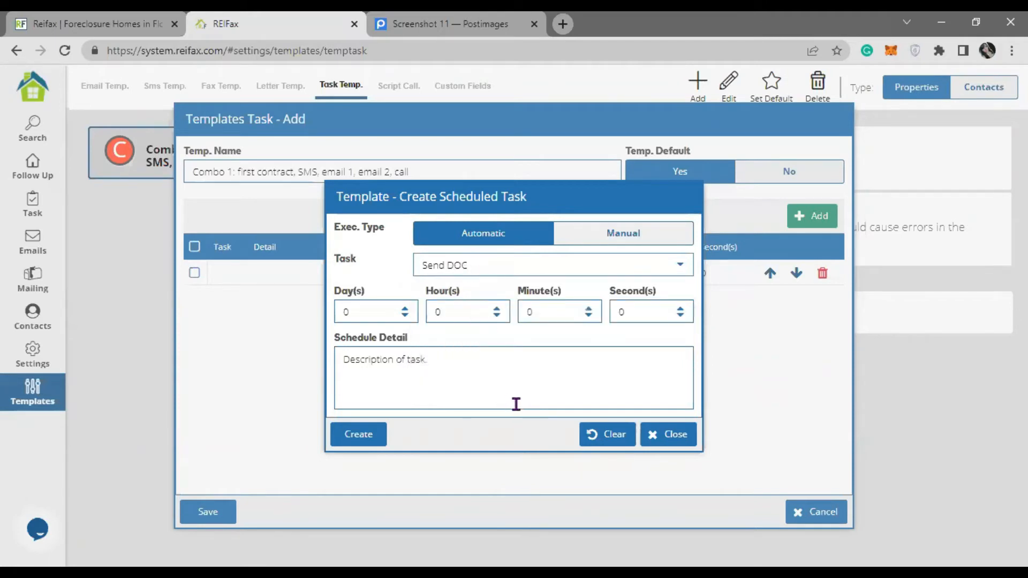
pyautogui.click(589, 307)
pyautogui.click(588, 307)
pyautogui.click(589, 307)
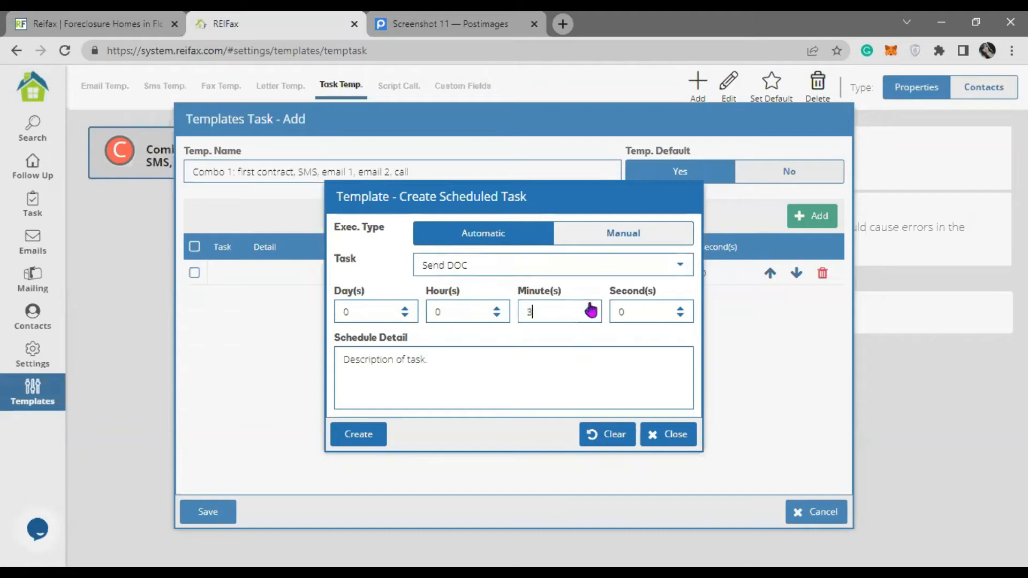
pyautogui.click(589, 308)
pyautogui.click(590, 308)
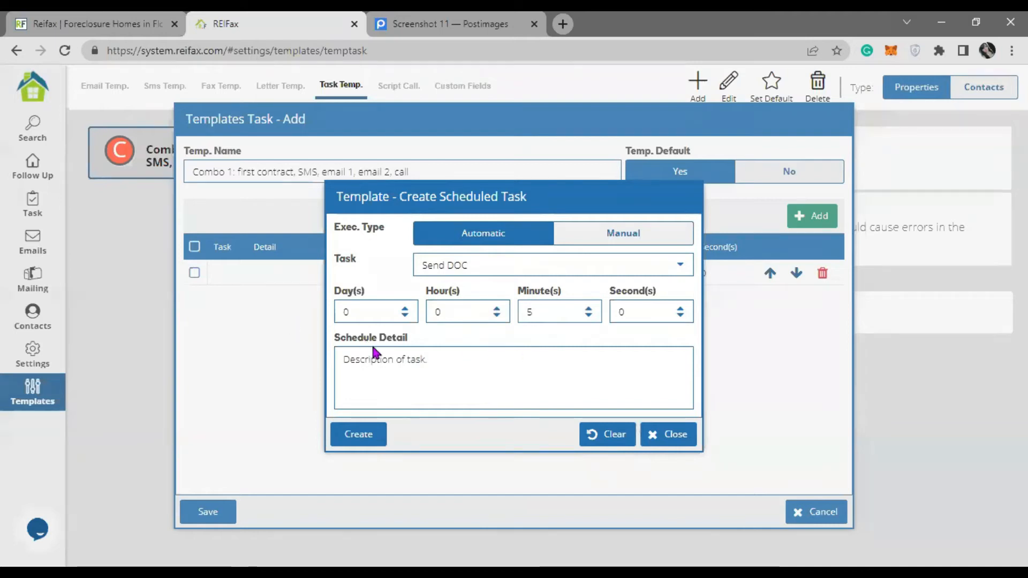
pyautogui.click(558, 311)
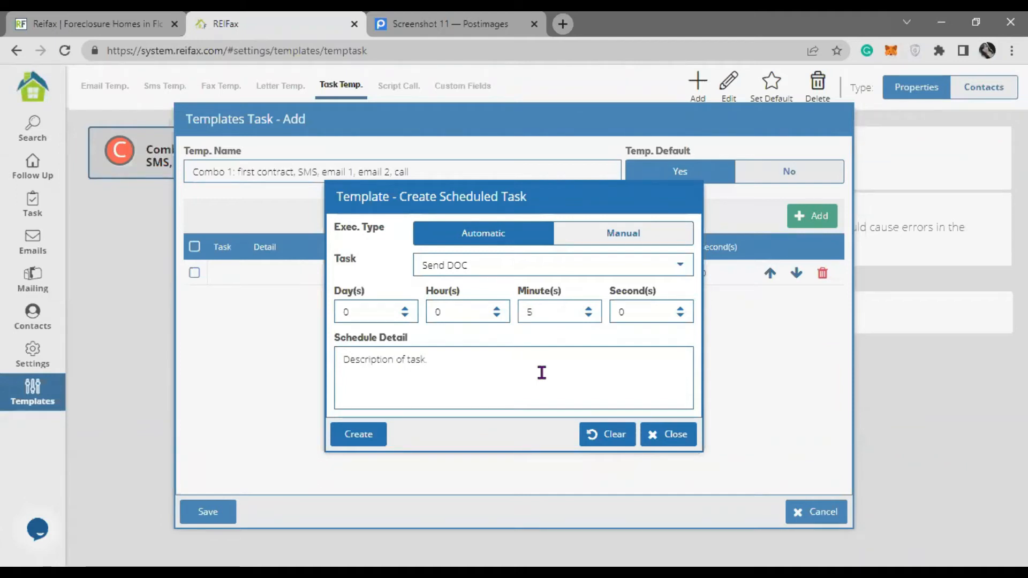
# - Enter 'first contract' as the schedule detail and create the task
pyautogui.click(542, 373)
pyautogui.write('first')
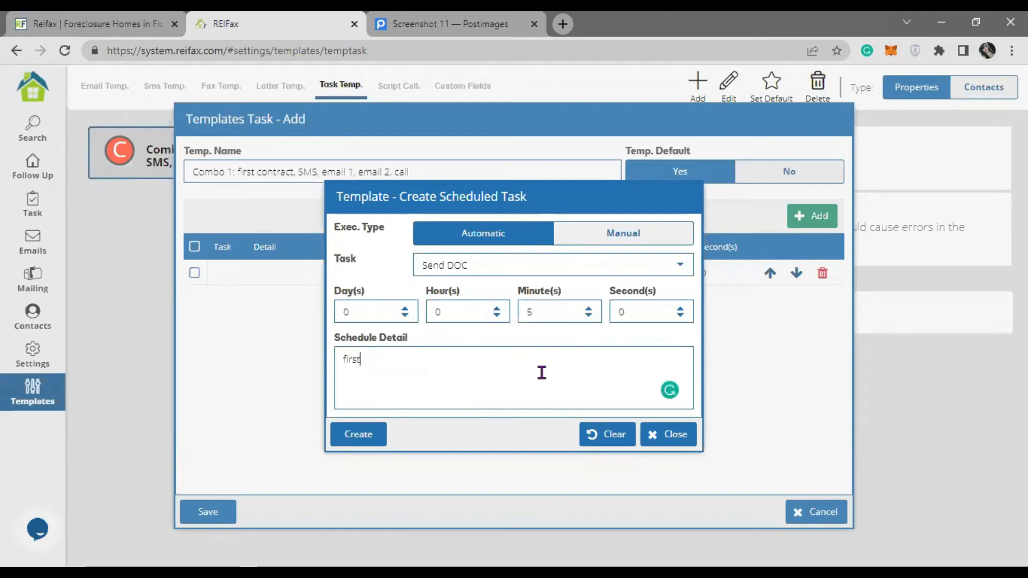
pyautogui.write(' contracts')
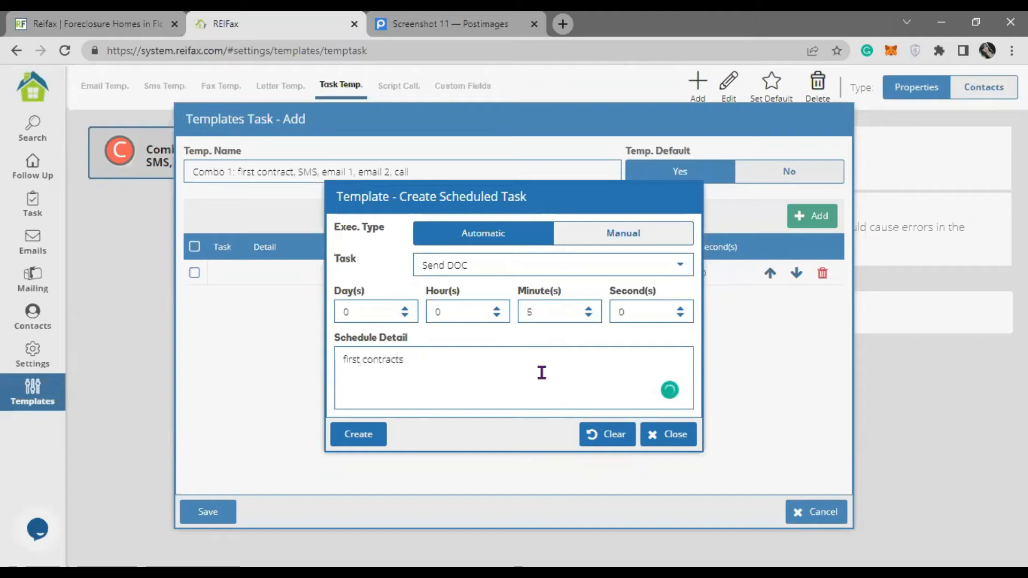
pyautogui.press('BackSpace')
pyautogui.click(359, 437)
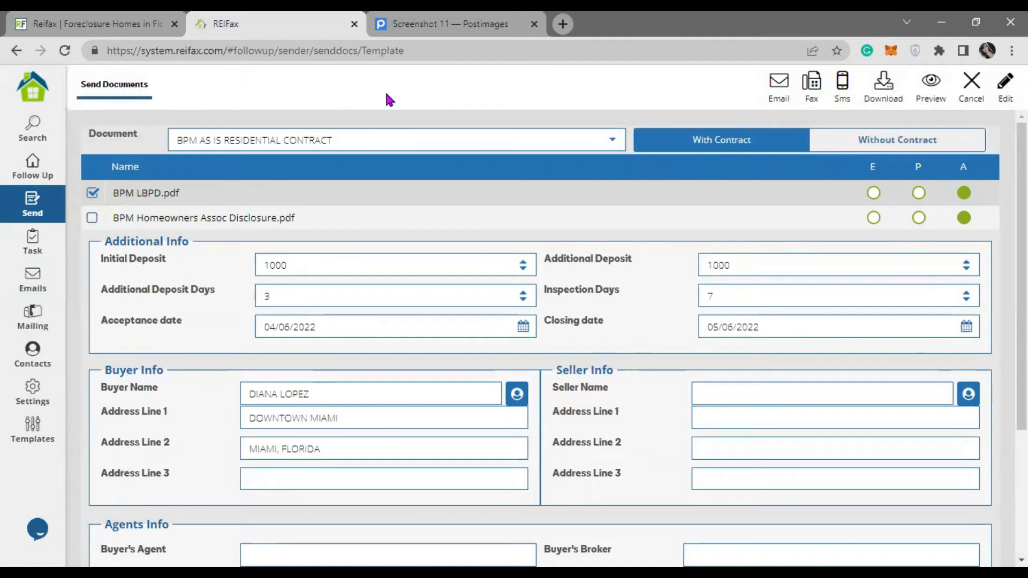
# - Switch the contract to MP HOMEOWNER DREIA 2021 and attach FLORIDAS BEST TITLE COMPANY.pdf
pyautogui.click(614, 140)
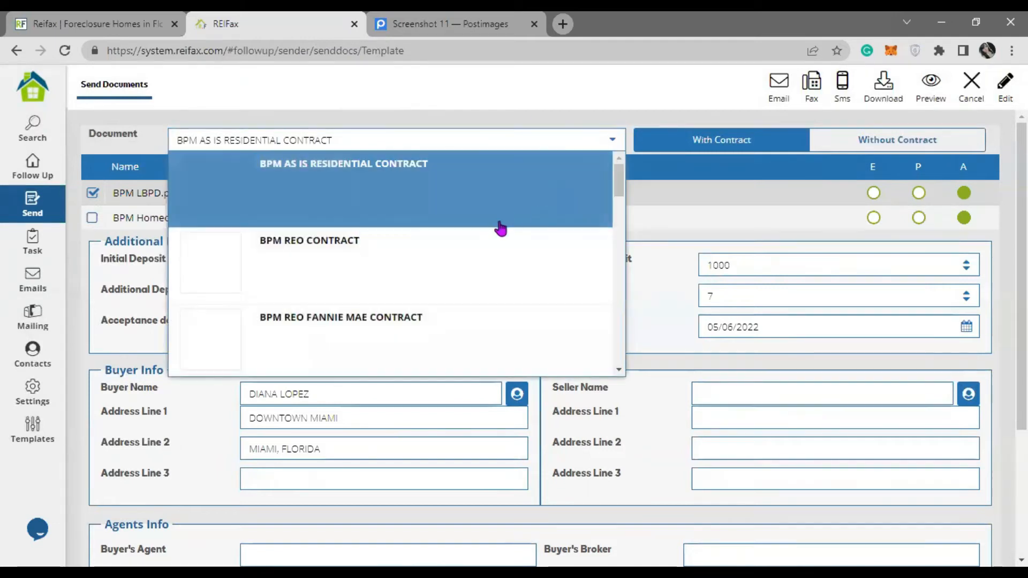
pyautogui.scroll(-5, 493, 234)
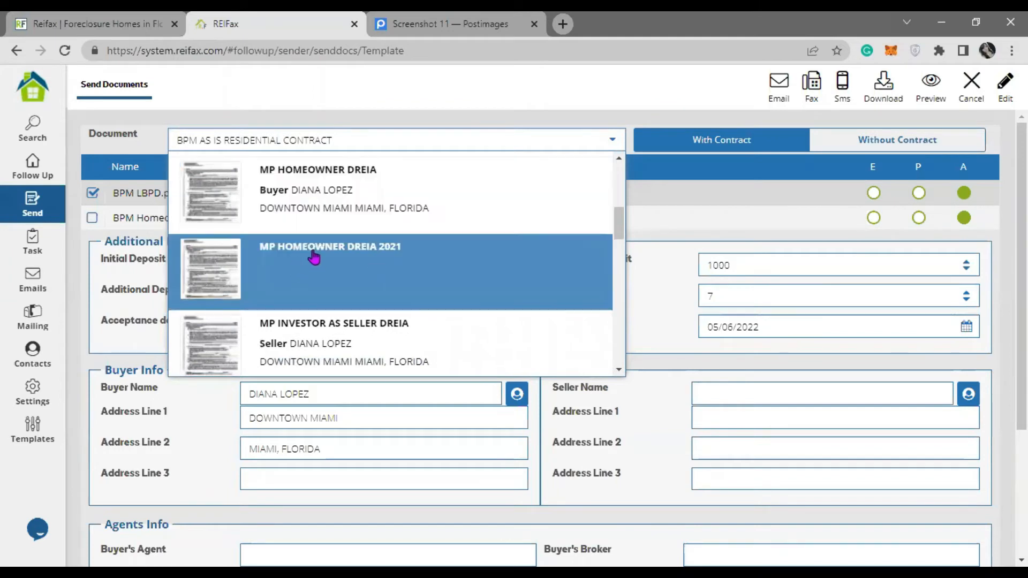
pyautogui.click(315, 259)
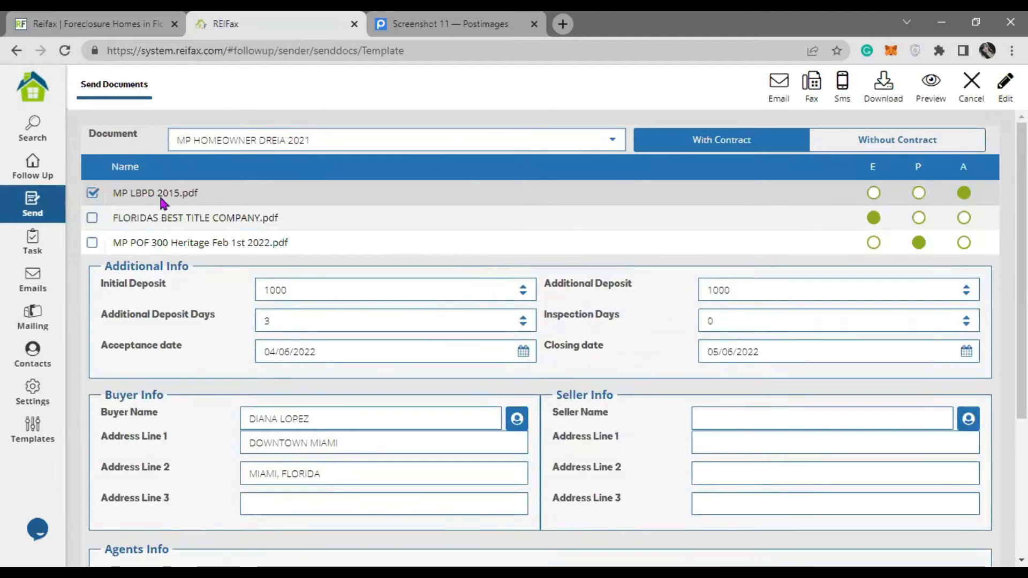
pyautogui.click(94, 217)
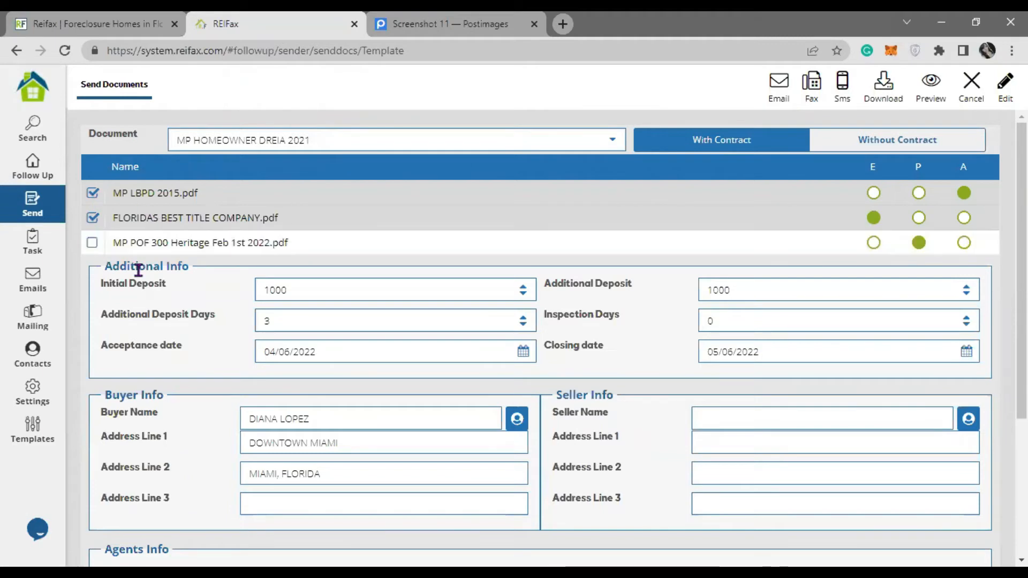
# - Set the initial deposit to 2500 and the inspection days to 7
pyautogui.doubleClick(316, 290)
pyautogui.write('2000')
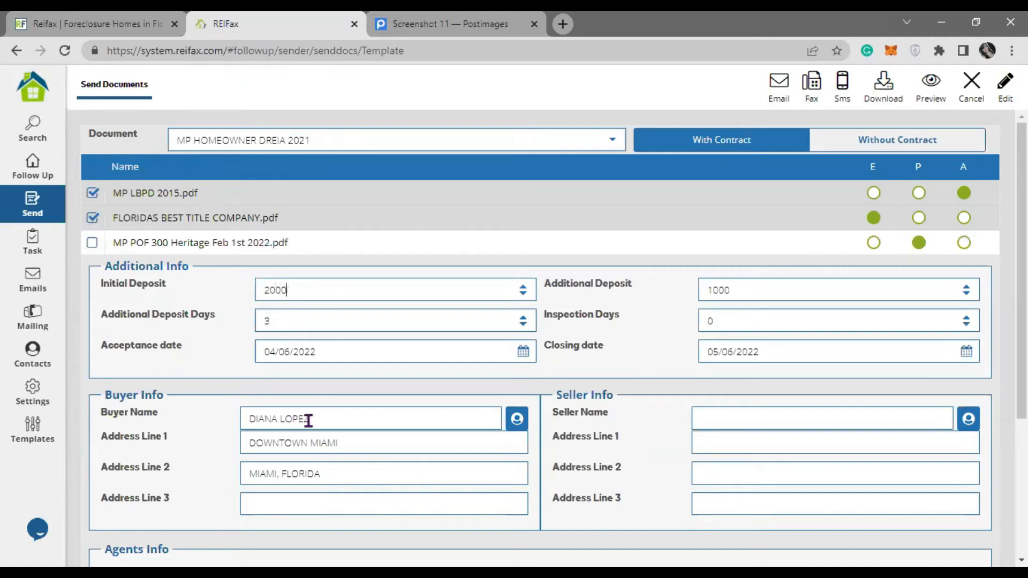
pyautogui.doubleClick(272, 290)
pyautogui.write('2500')
pyautogui.doubleClick(764, 319)
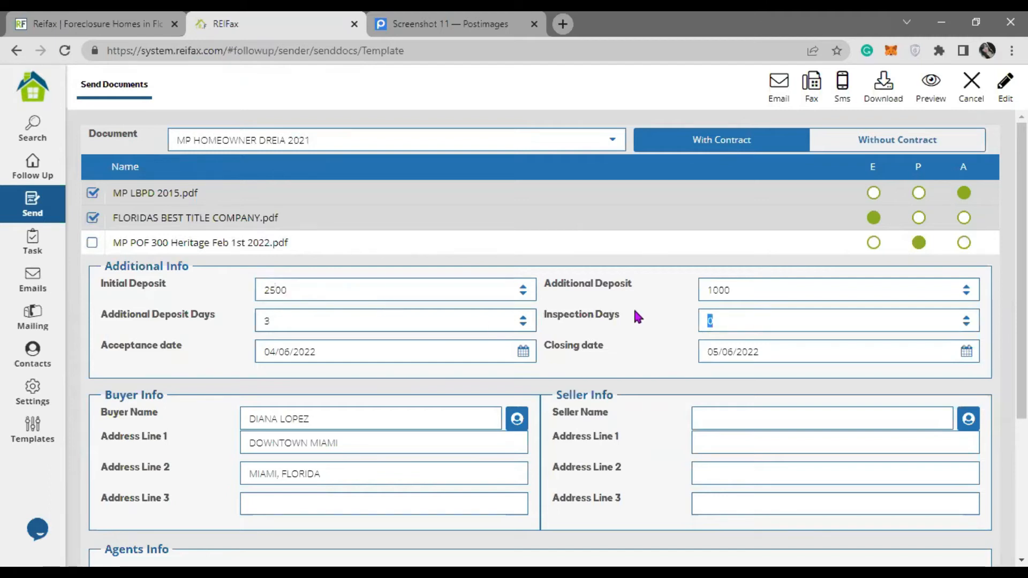
pyautogui.write('7')
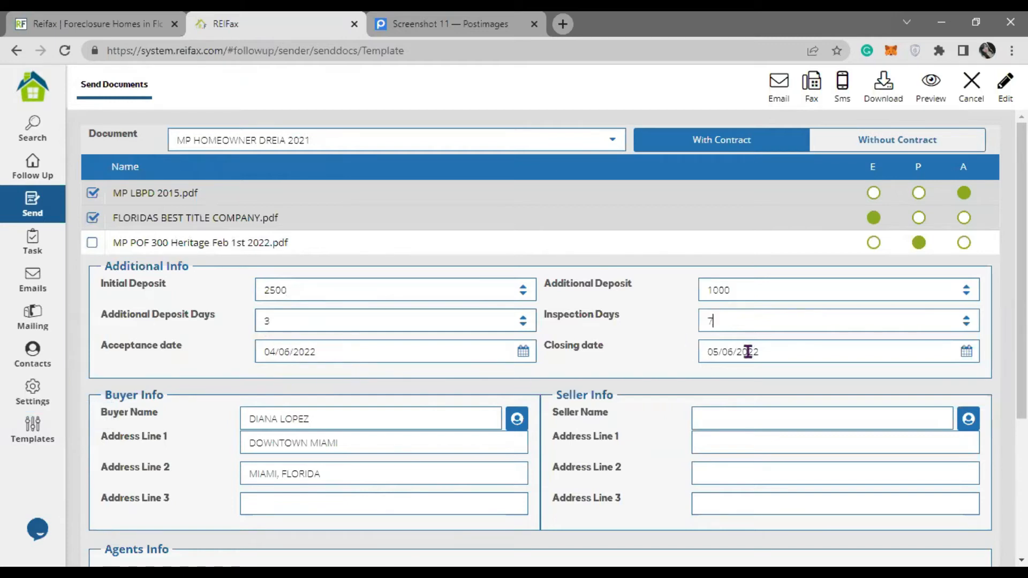
# - Choose Florida's Best Title Company in the Escrow dropdown
pyautogui.scroll(-1, 367, 386)
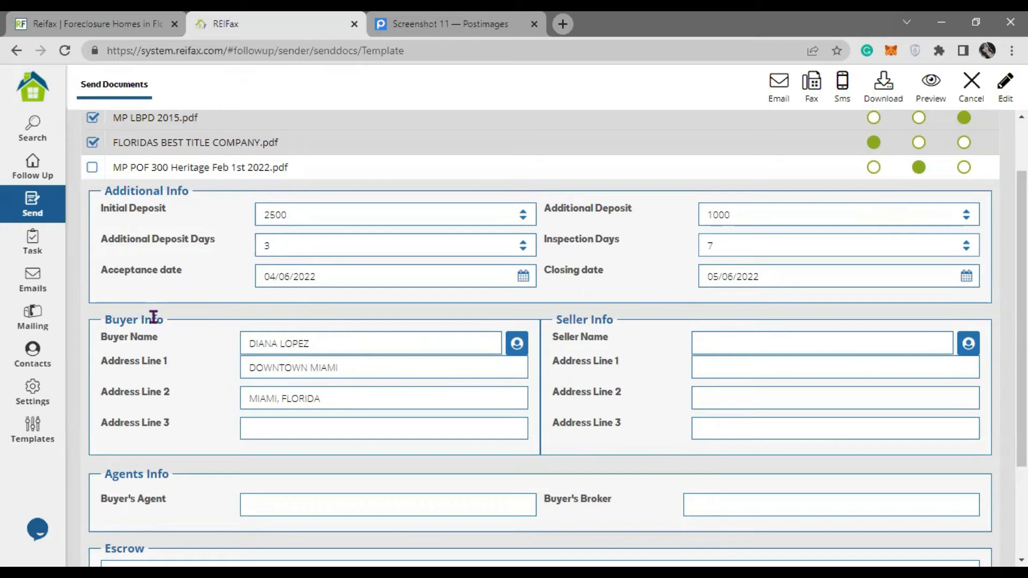
pyautogui.scroll(-2, 365, 388)
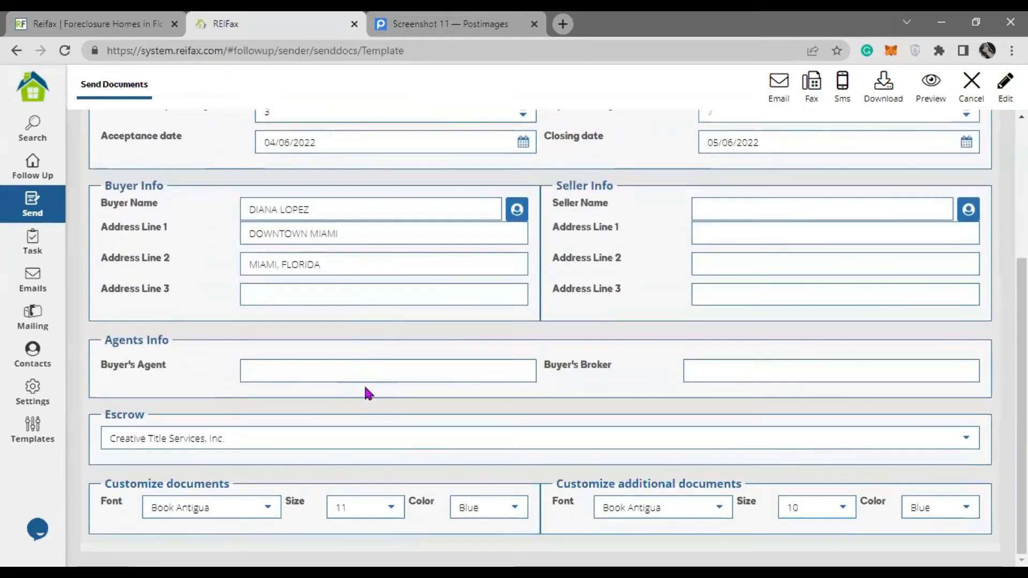
pyautogui.click(966, 440)
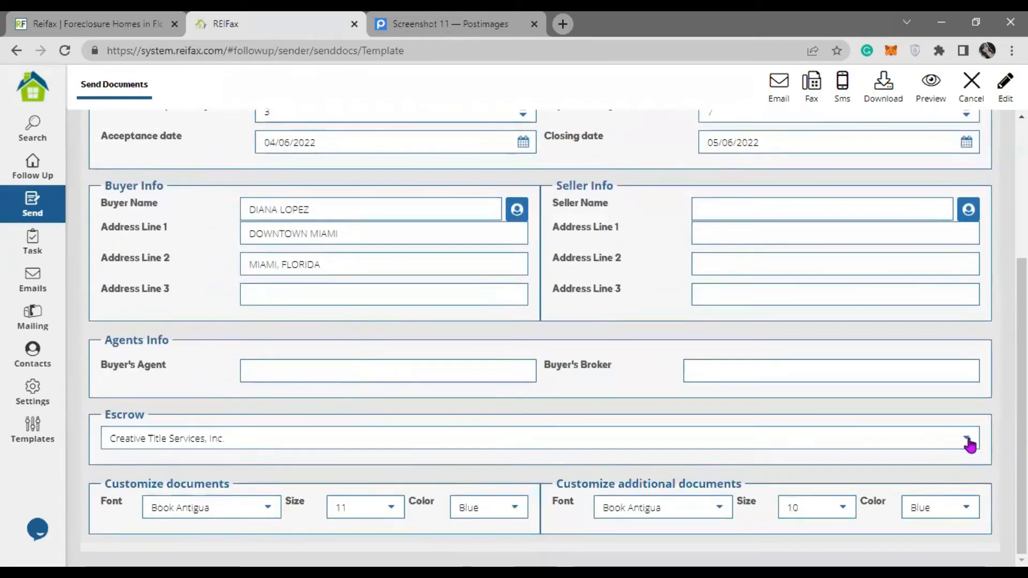
pyautogui.click(964, 437)
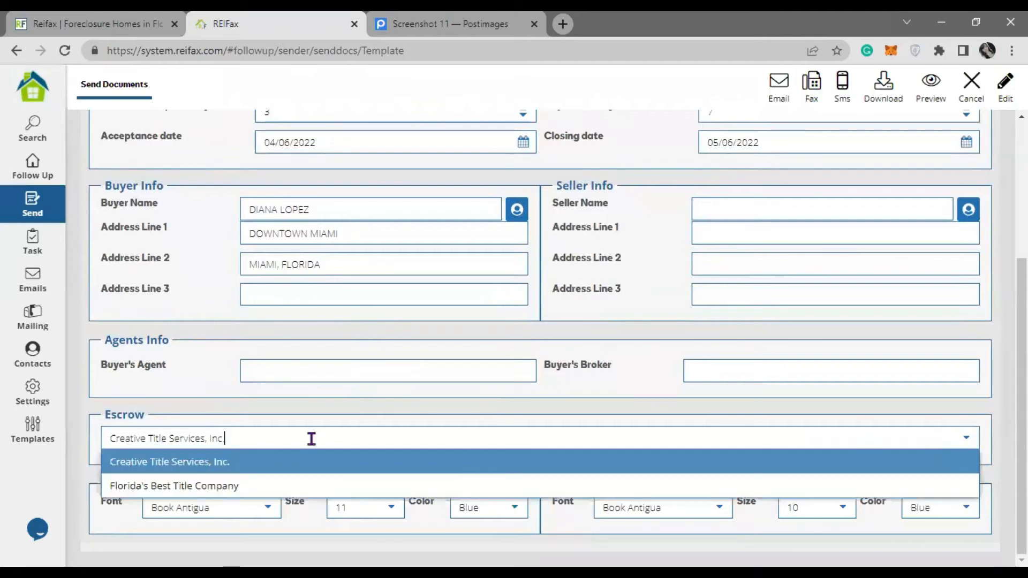
pyautogui.click(155, 486)
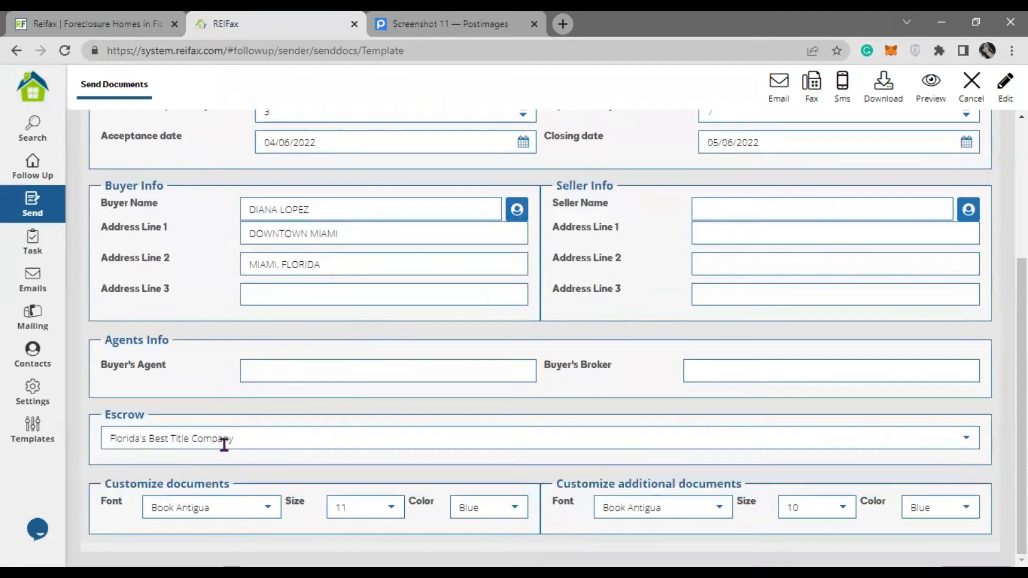
pyautogui.scroll(3, 228, 445)
pyautogui.scroll(1, 228, 445)
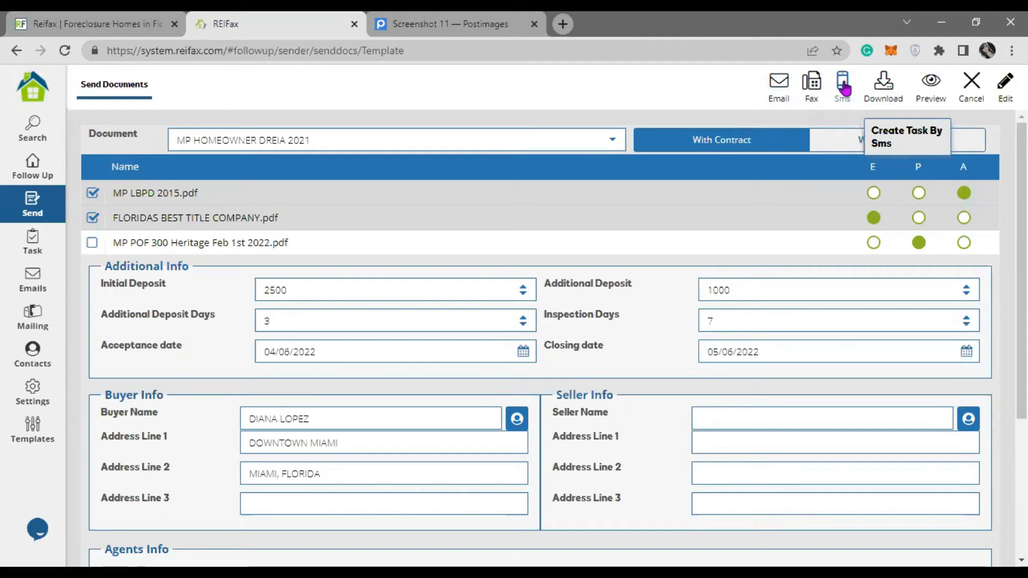
# - Start an email for the documents and load the 'first Offer for owners' template
pyautogui.click(778, 86)
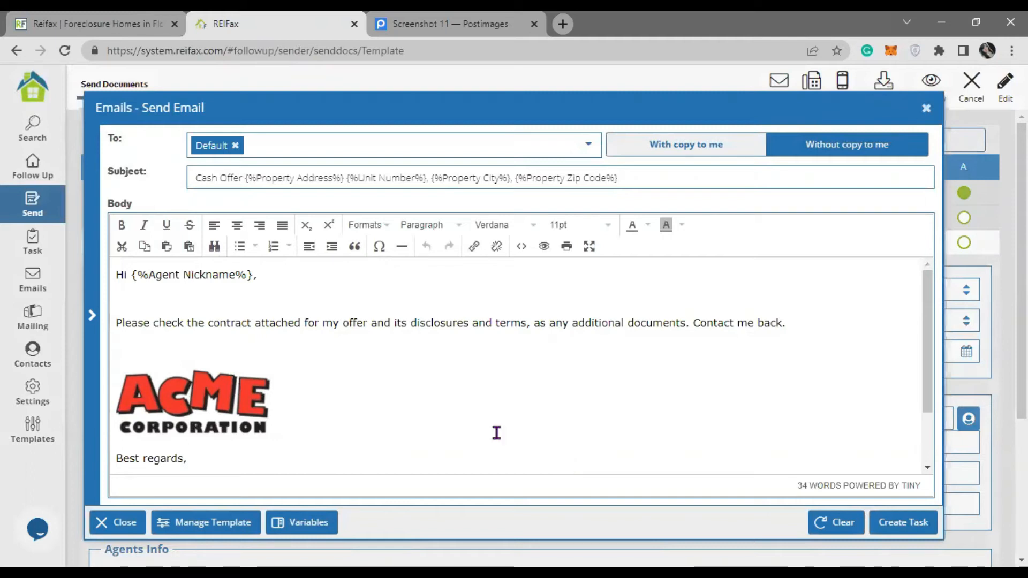
pyautogui.moveTo(198, 177); pyautogui.dragTo(667, 177)
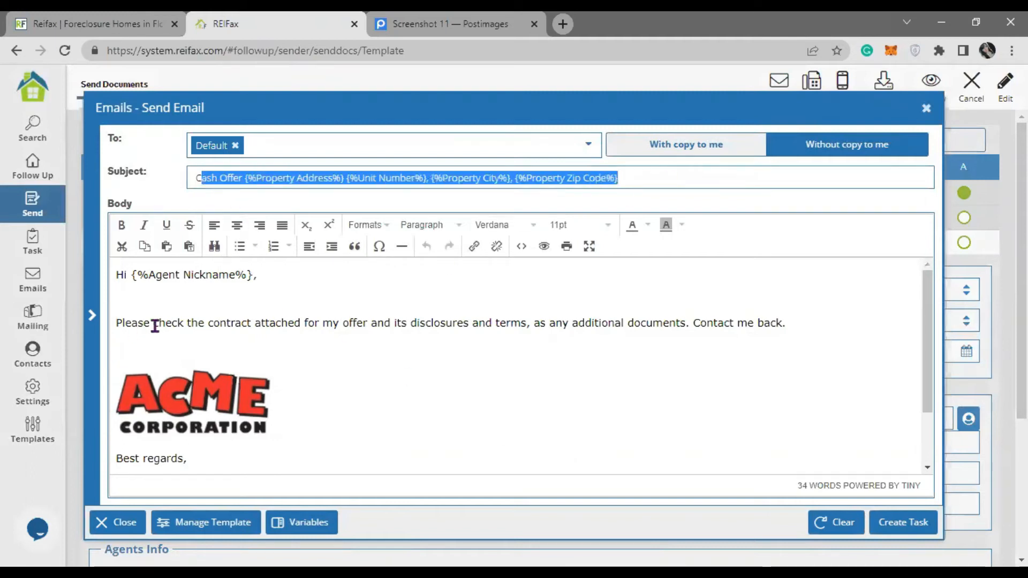
pyautogui.click(136, 273)
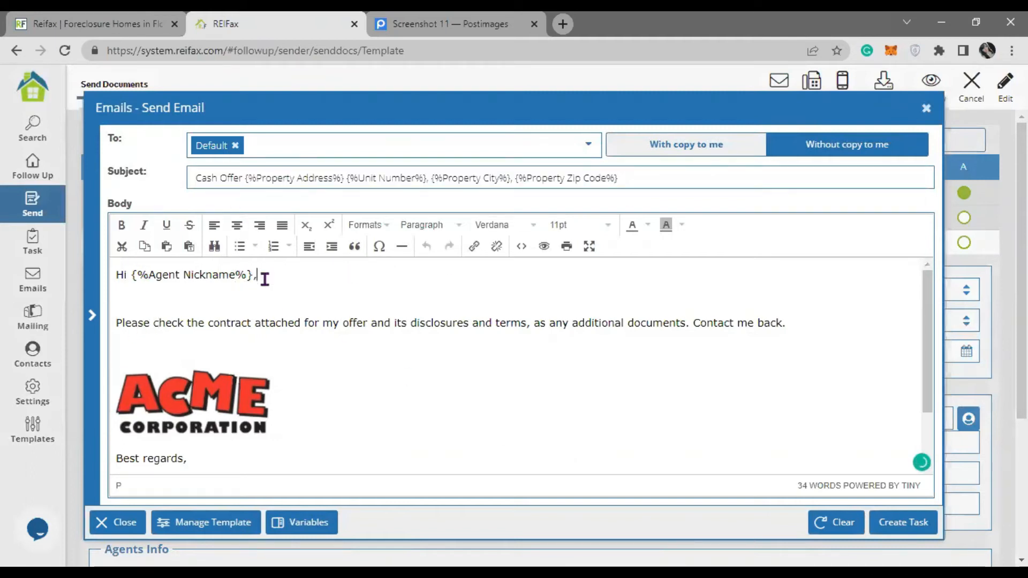
pyautogui.moveTo(261, 275); pyautogui.dragTo(114, 275)
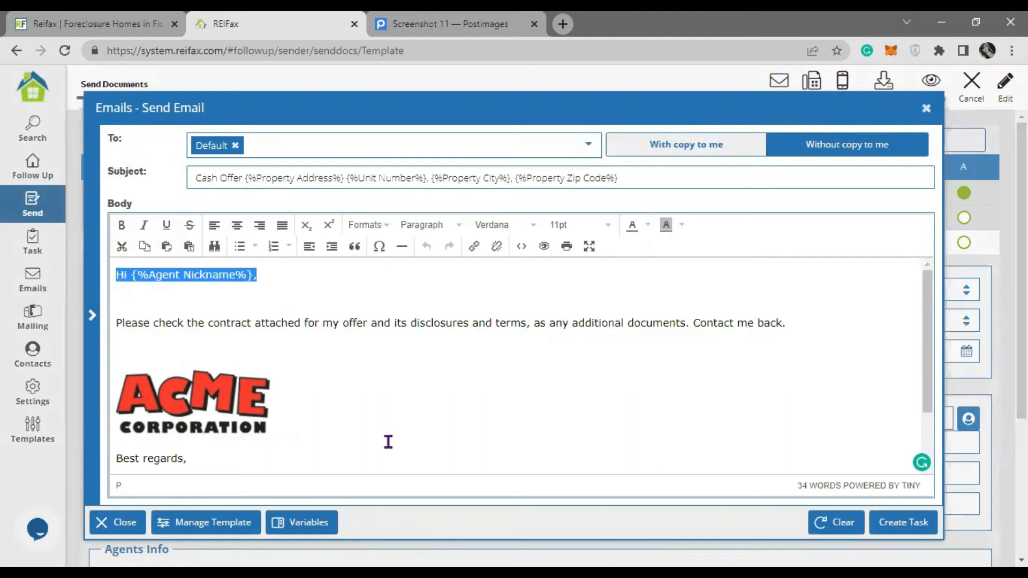
pyautogui.click(221, 527)
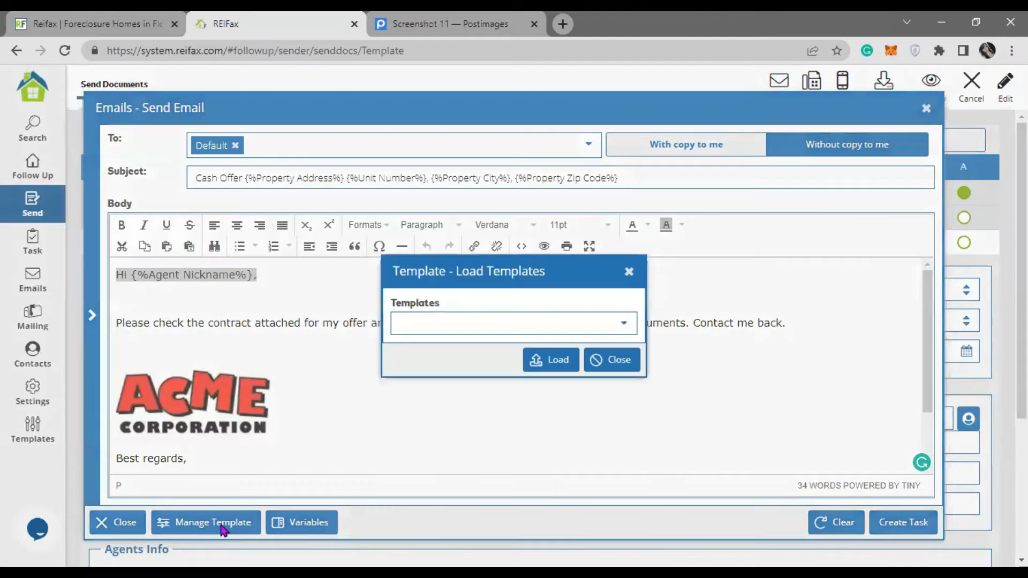
pyautogui.click(623, 326)
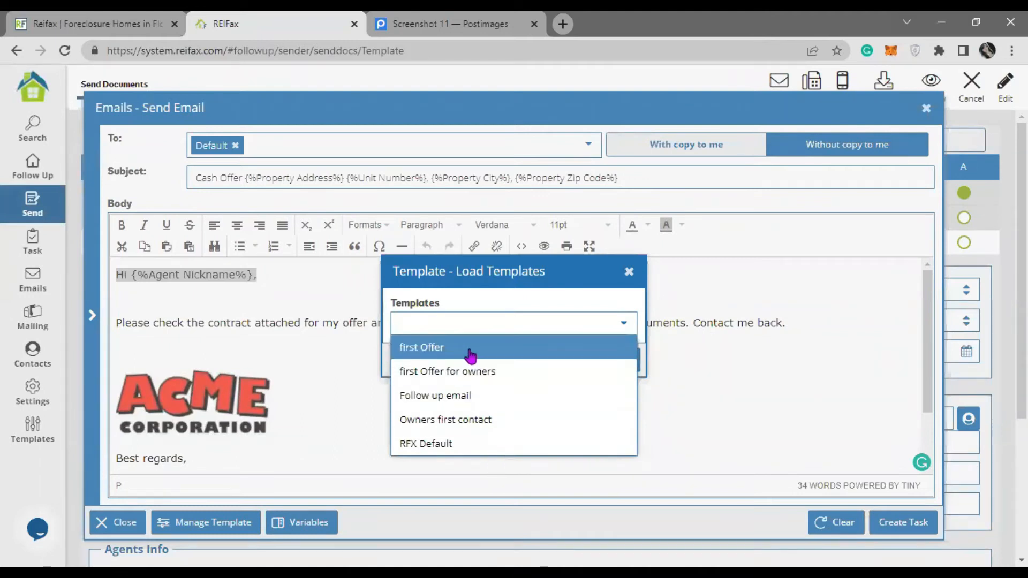
pyautogui.click(492, 374)
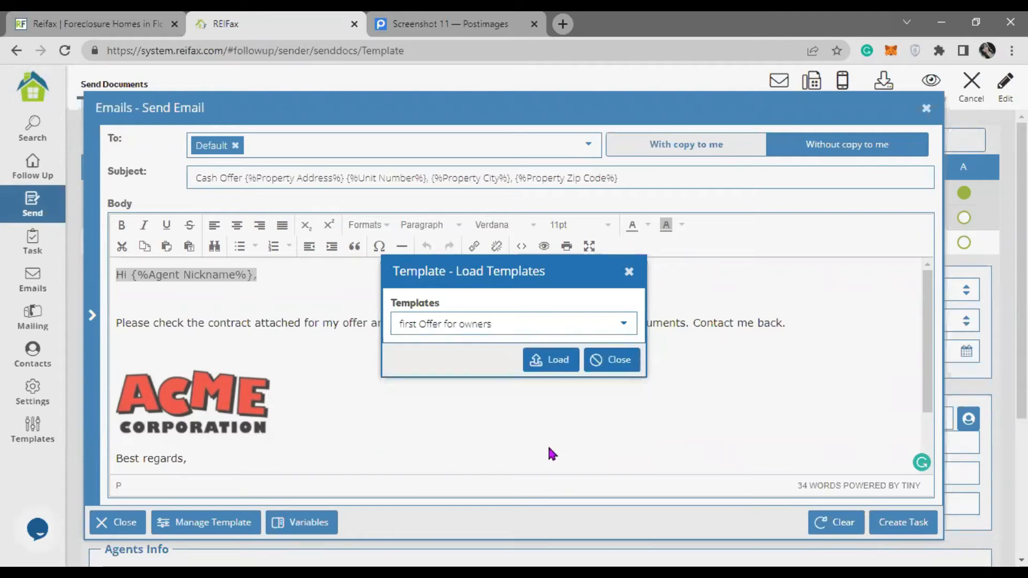
pyautogui.click(550, 360)
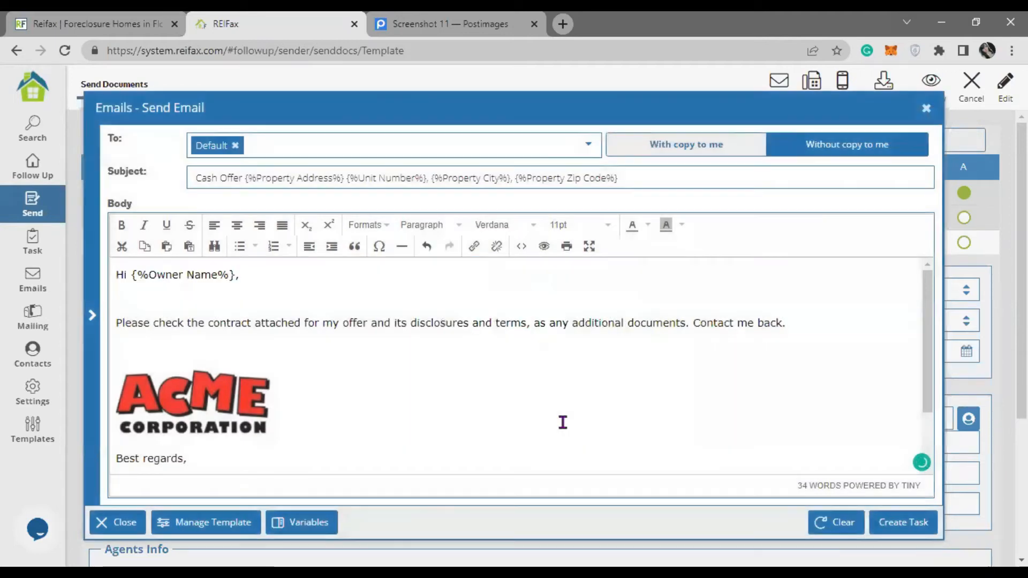
# - Swap in the 'first Offer' template and turn the email into a scheduled task
pyautogui.moveTo(267, 276); pyautogui.dragTo(111, 276)
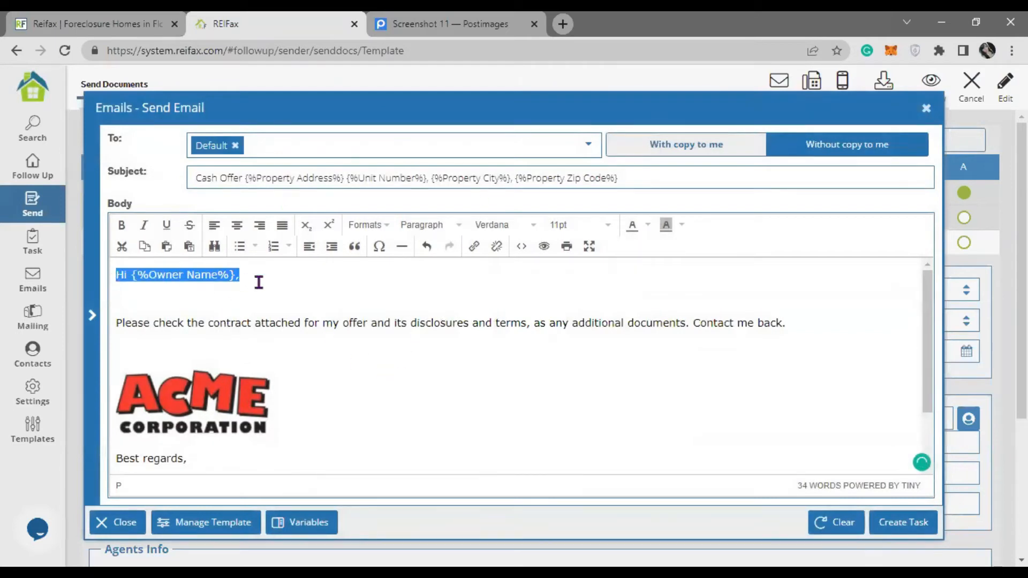
pyautogui.click(245, 523)
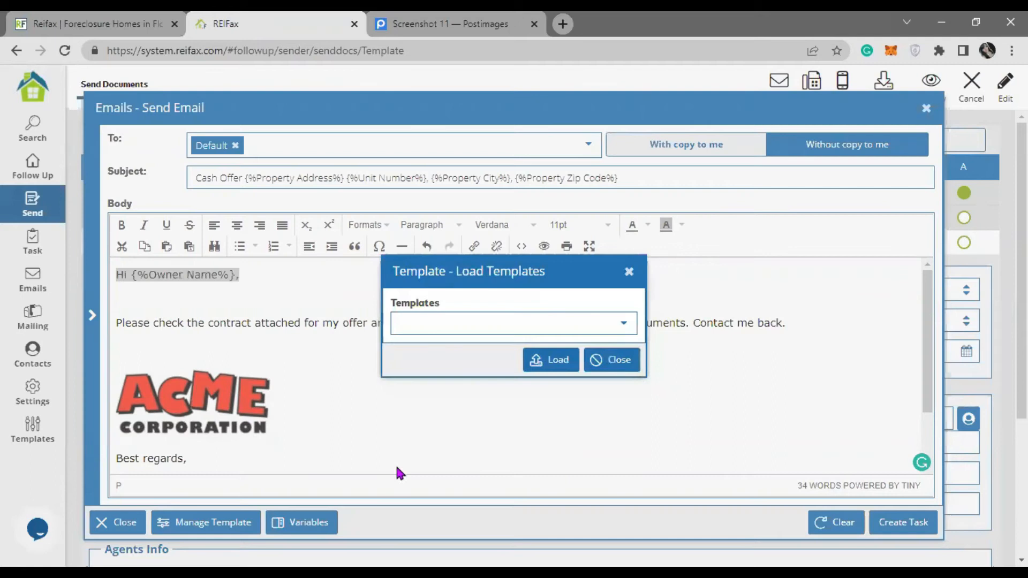
pyautogui.click(624, 323)
pyautogui.click(471, 348)
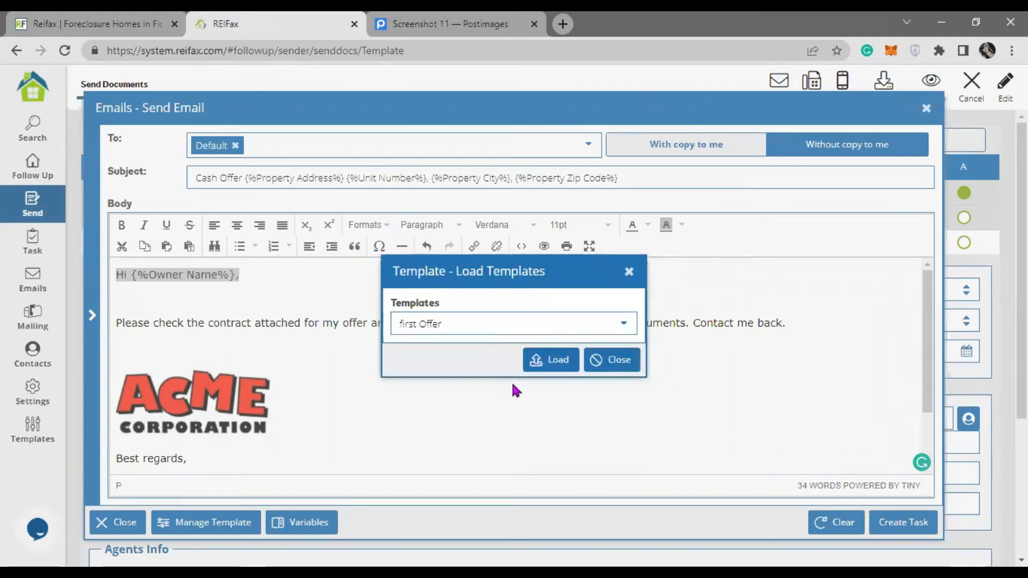
pyautogui.click(550, 359)
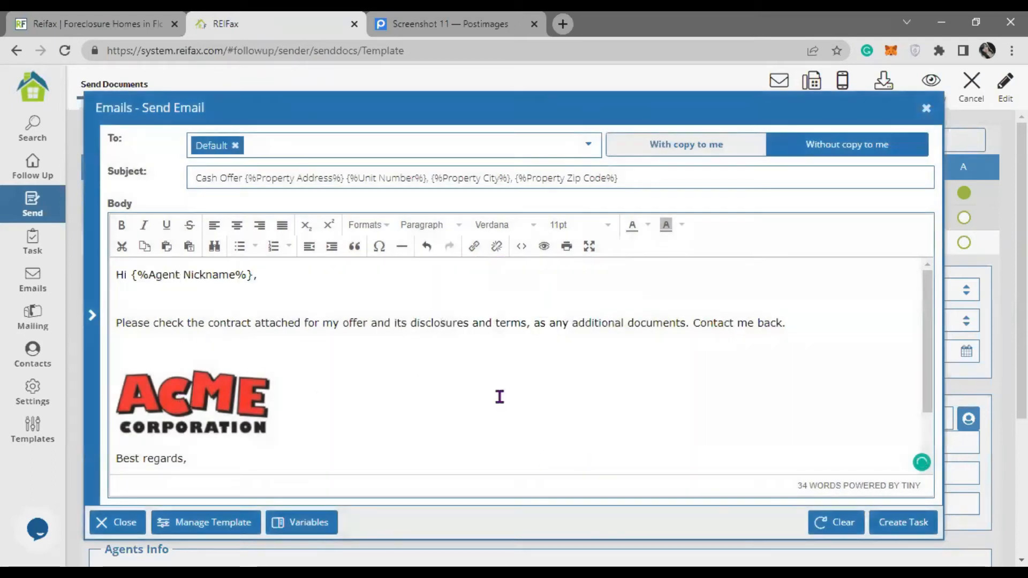
pyautogui.click(902, 524)
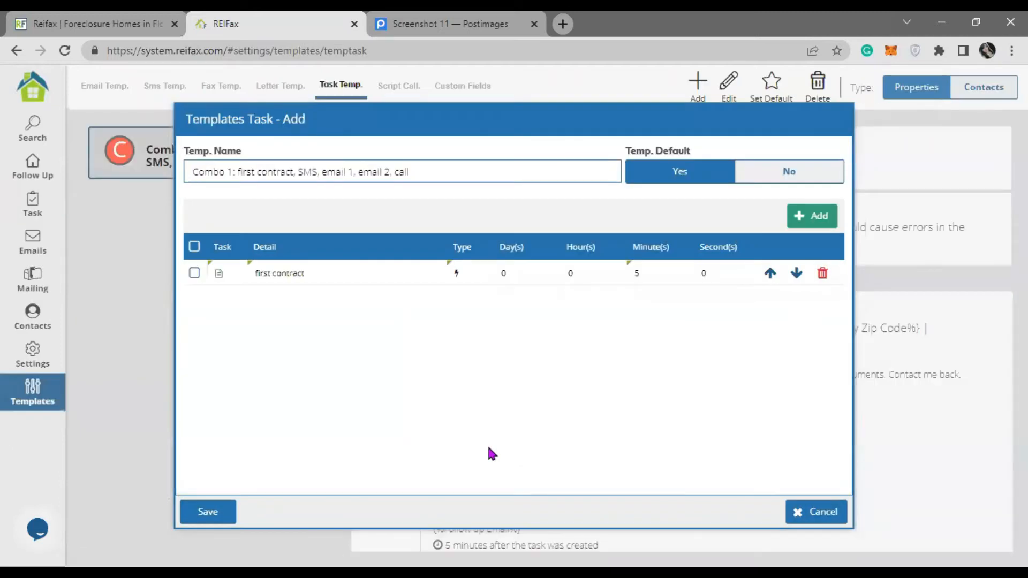
# - Select the new 'first contract' row, at a 5-minute delay, in the Combo 1 task list
pyautogui.click(277, 276)
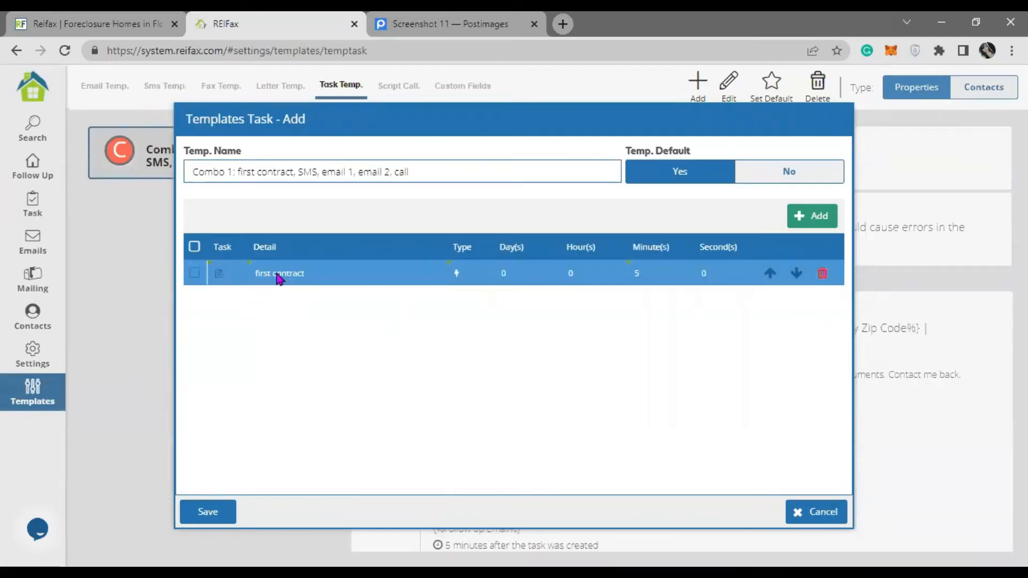
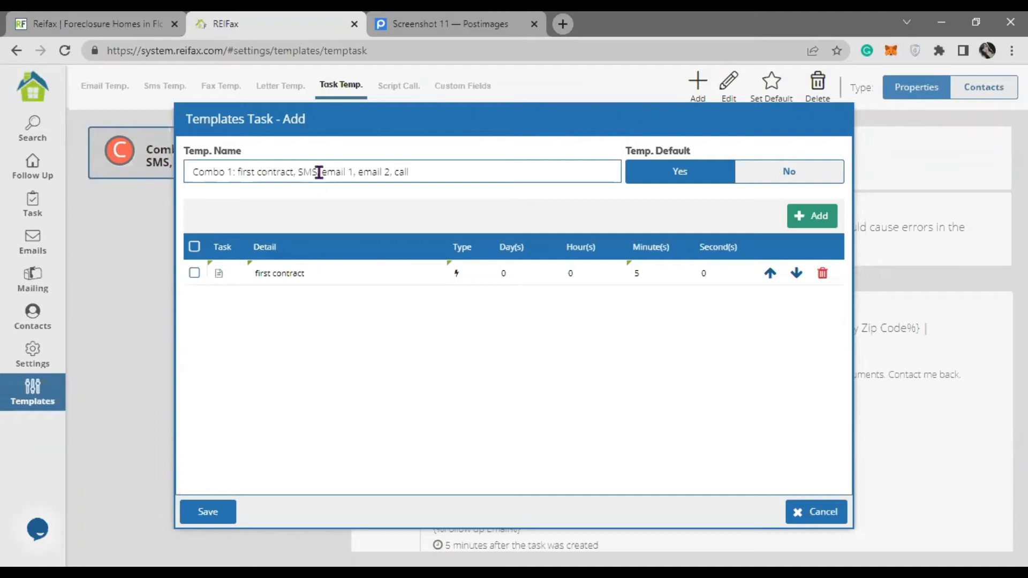
# - Start a second Combo 1 task, defaulting to an automatic Send SMS with zero delay
pyautogui.doubleClick(314, 170)
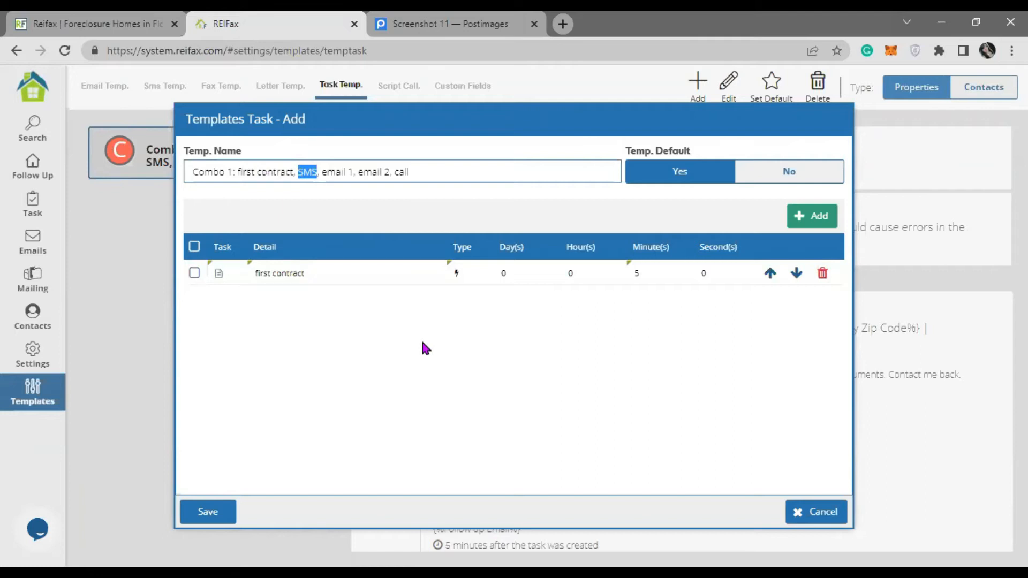
pyautogui.click(810, 217)
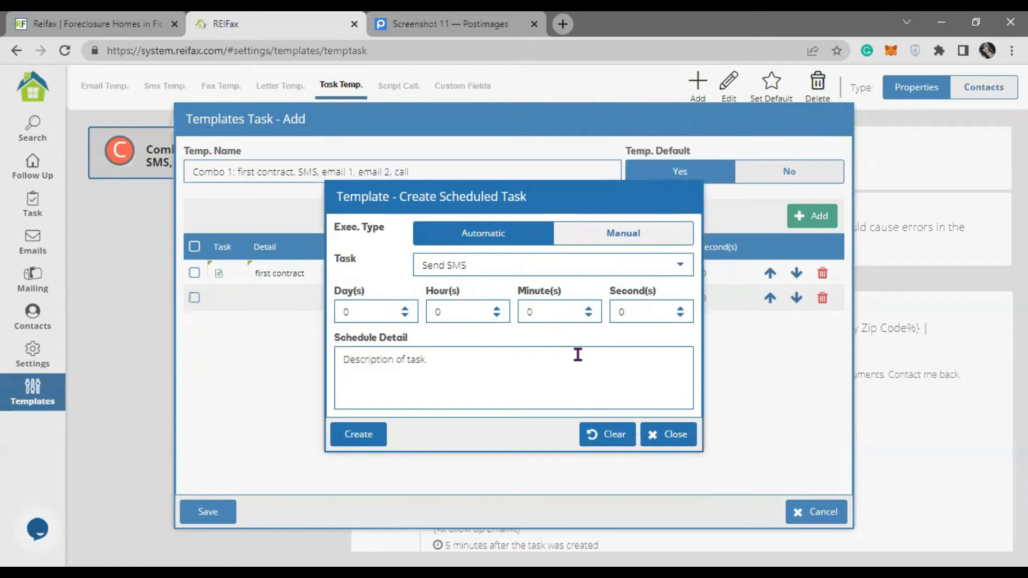
# - Make the task Send SMS by Plivo after 1 hour, with detail 'first SMS', and create it
pyautogui.click(666, 264)
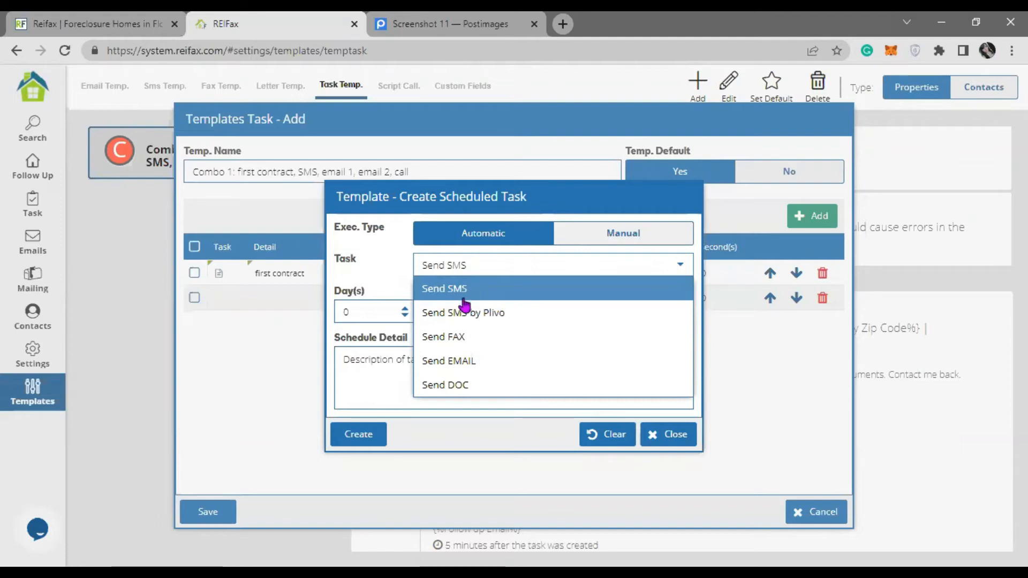
pyautogui.click(522, 315)
pyautogui.click(432, 311)
pyautogui.write('1')
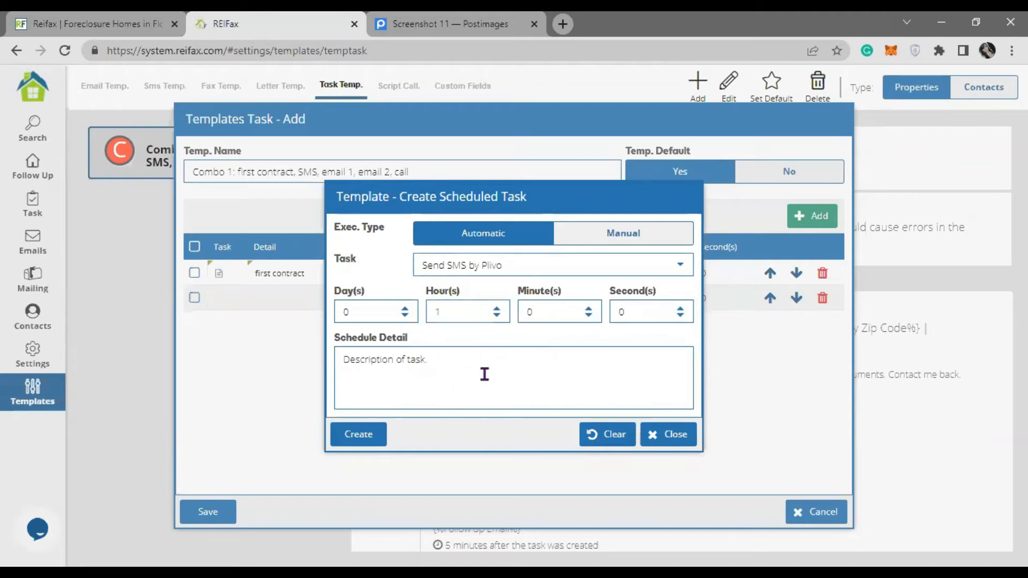
pyautogui.moveTo(570, 202); pyautogui.dragTo(573, 359)
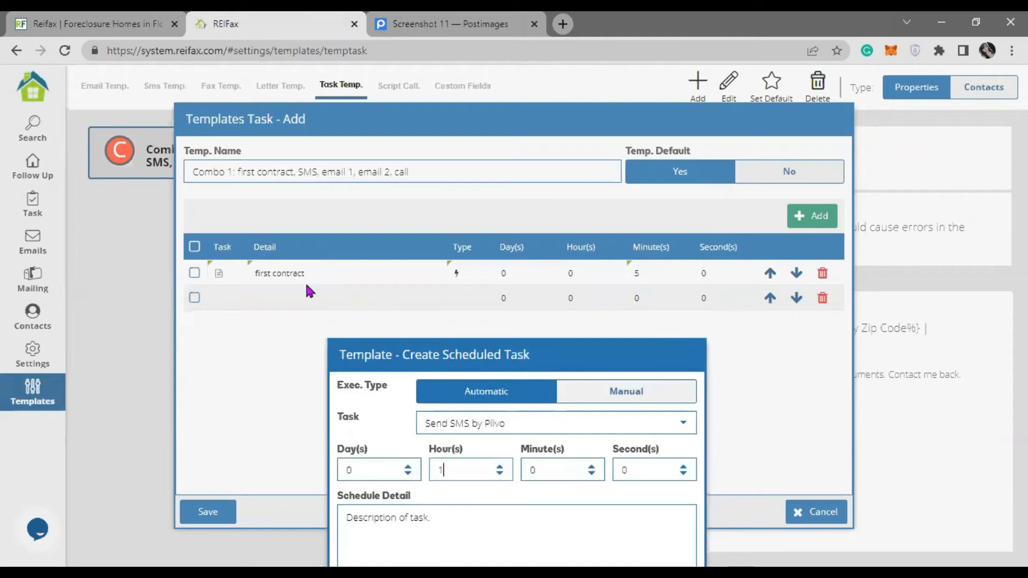
pyautogui.moveTo(544, 360); pyautogui.dragTo(532, 180)
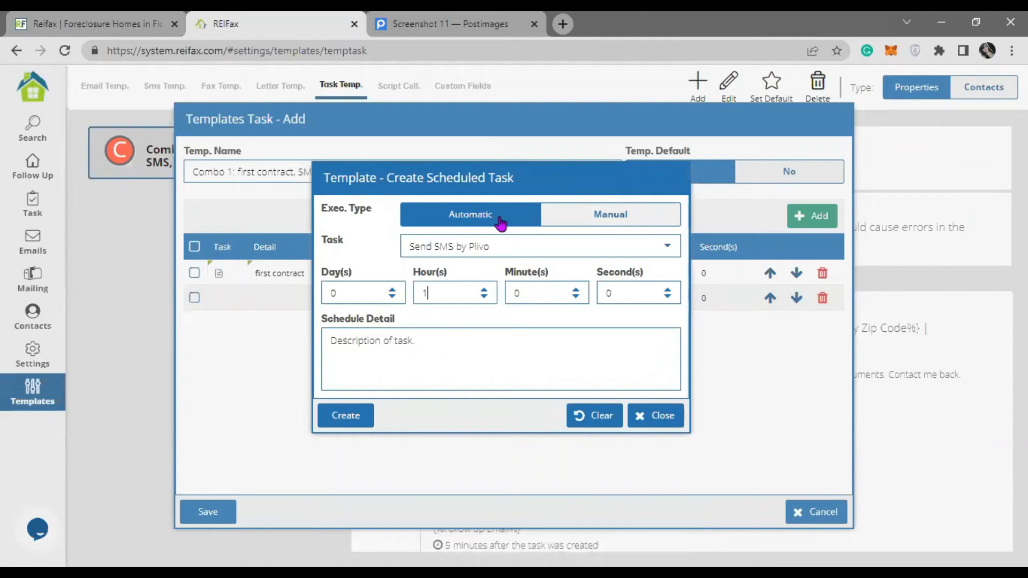
pyautogui.click(426, 355)
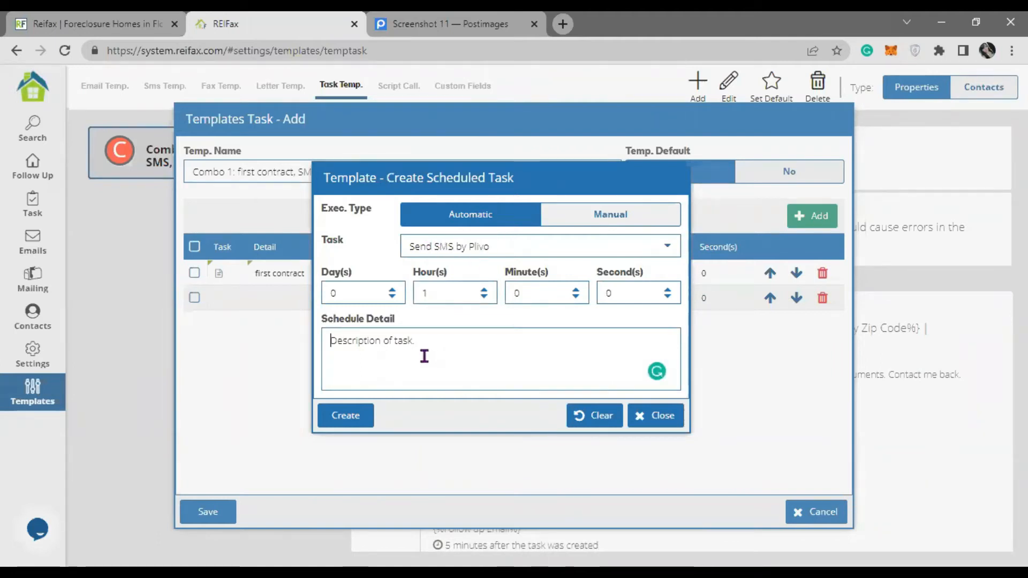
pyautogui.write('first SMS')
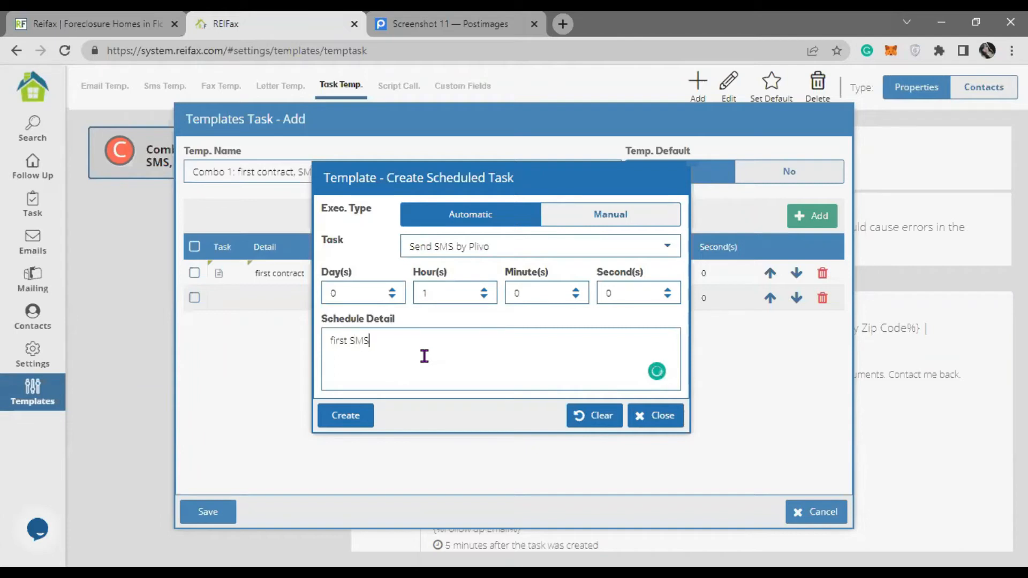
pyautogui.click(336, 418)
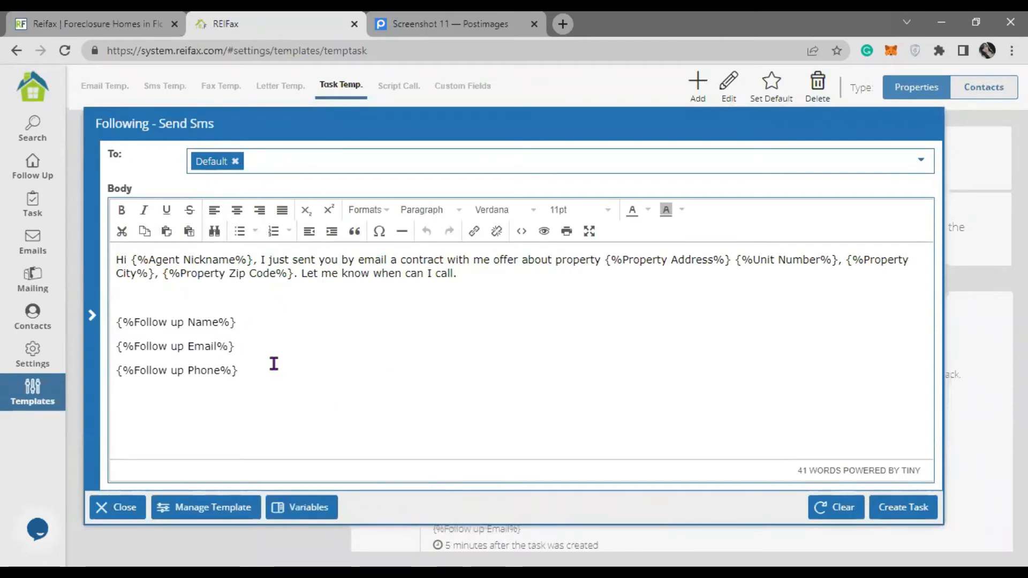
# - Review the prefilled SMS body and add the 1-hour 'first SMS' task to Combo 1
pyautogui.tripleClick(316, 269)
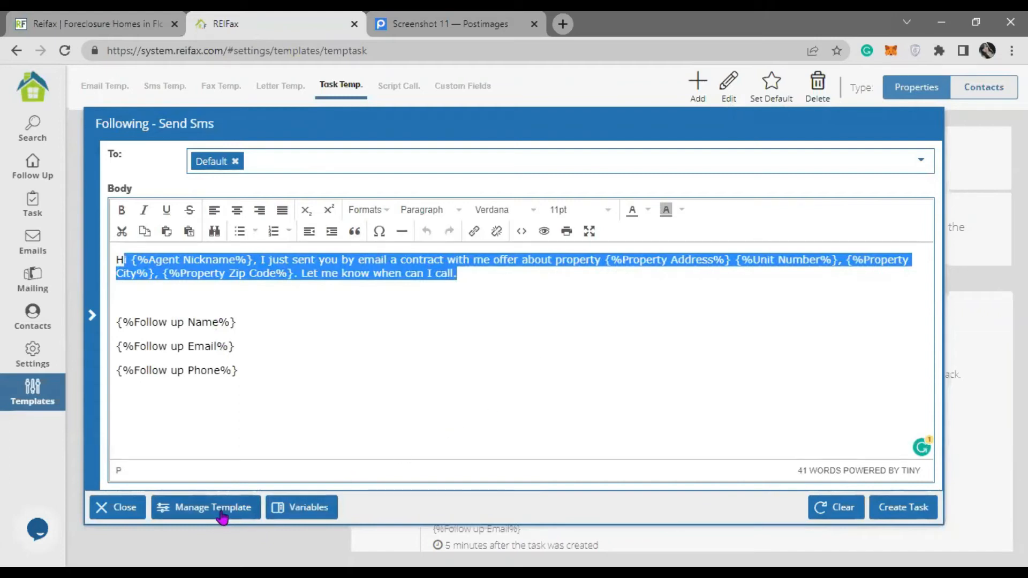
pyautogui.click(485, 329)
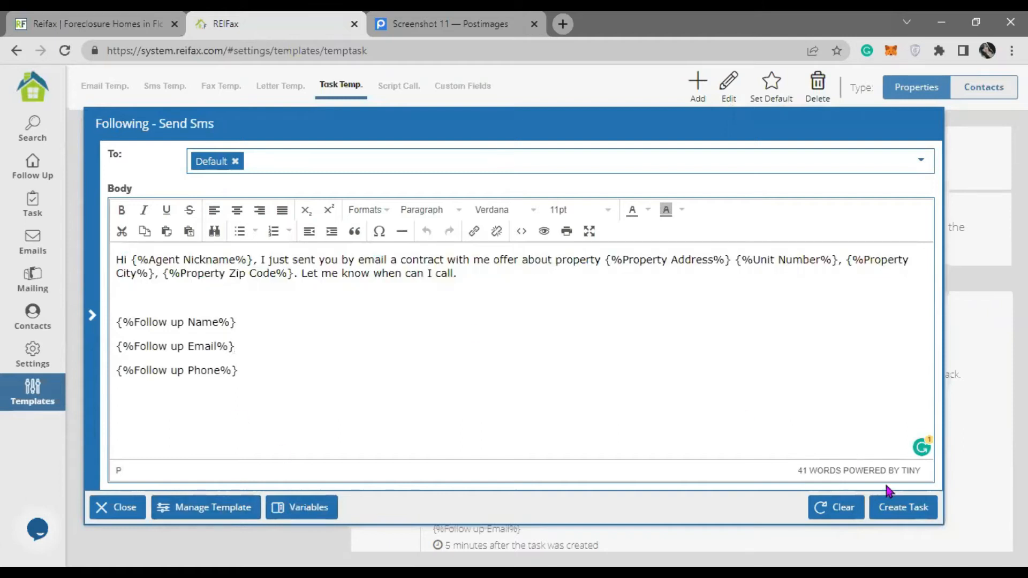
pyautogui.click(904, 509)
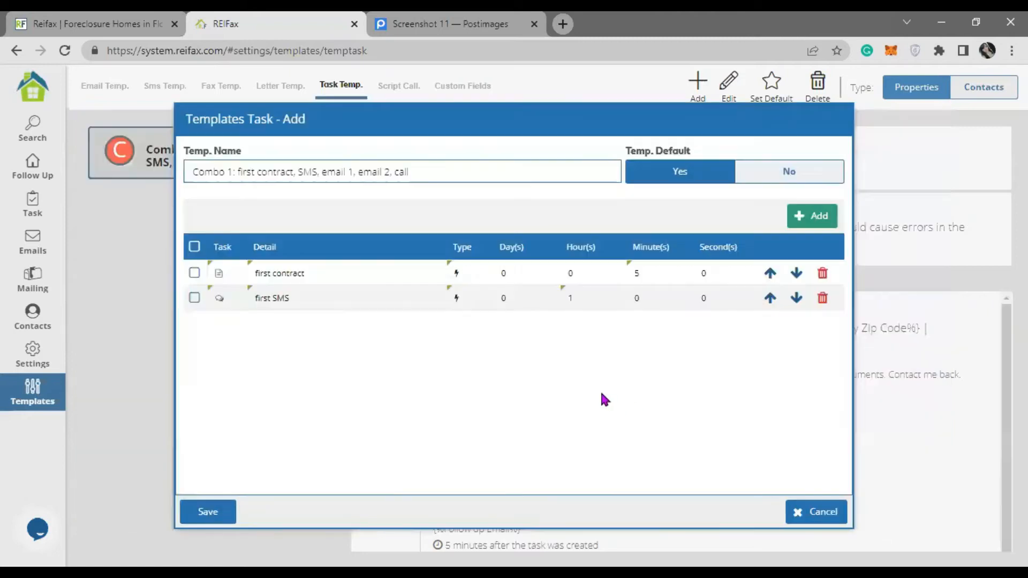
pyautogui.click(653, 273)
# - Create a Send EMAIL task delayed 2 days with the detail 'first follow up email'
pyautogui.click(816, 221)
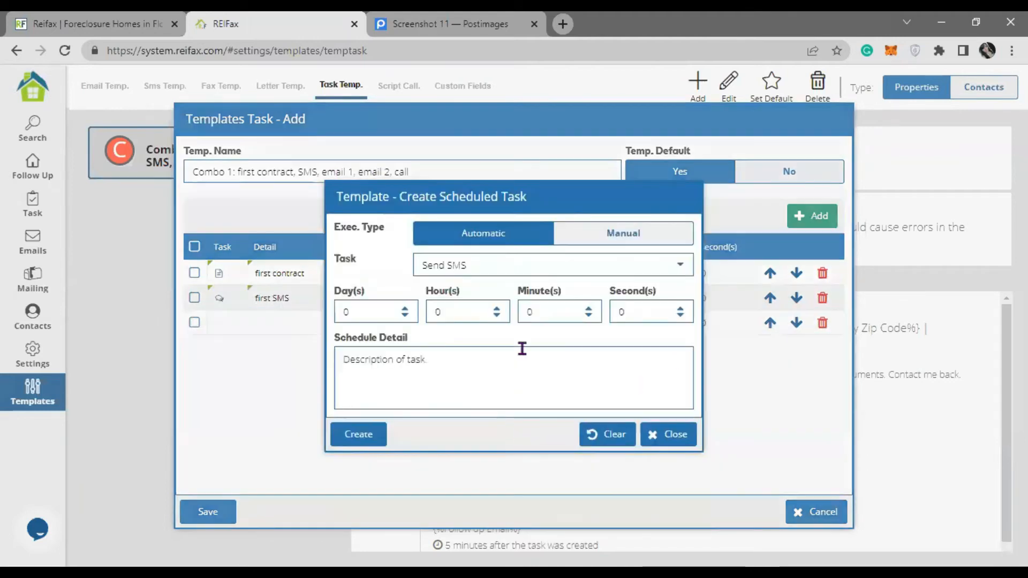
pyautogui.click(680, 277)
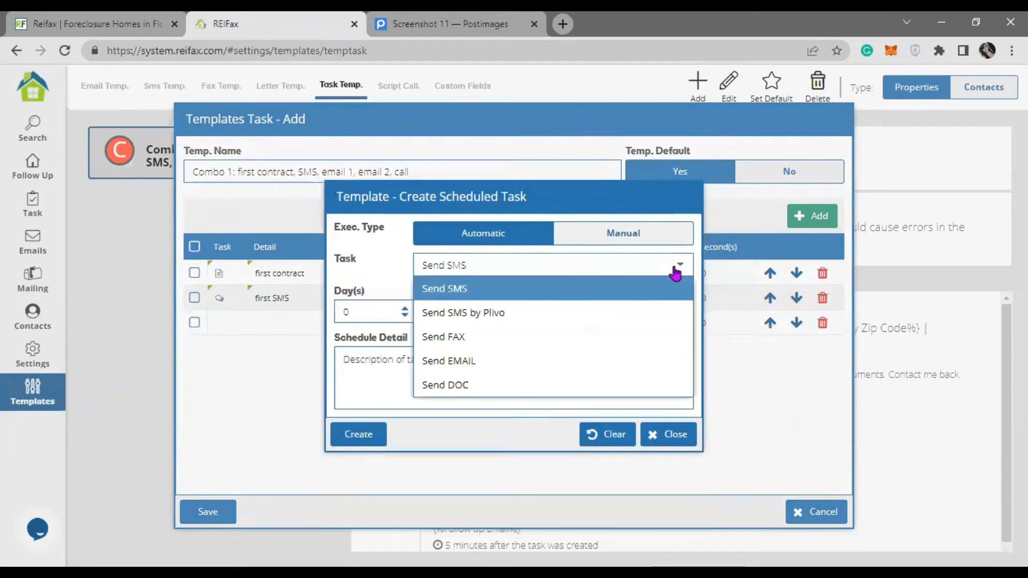
pyautogui.click(476, 360)
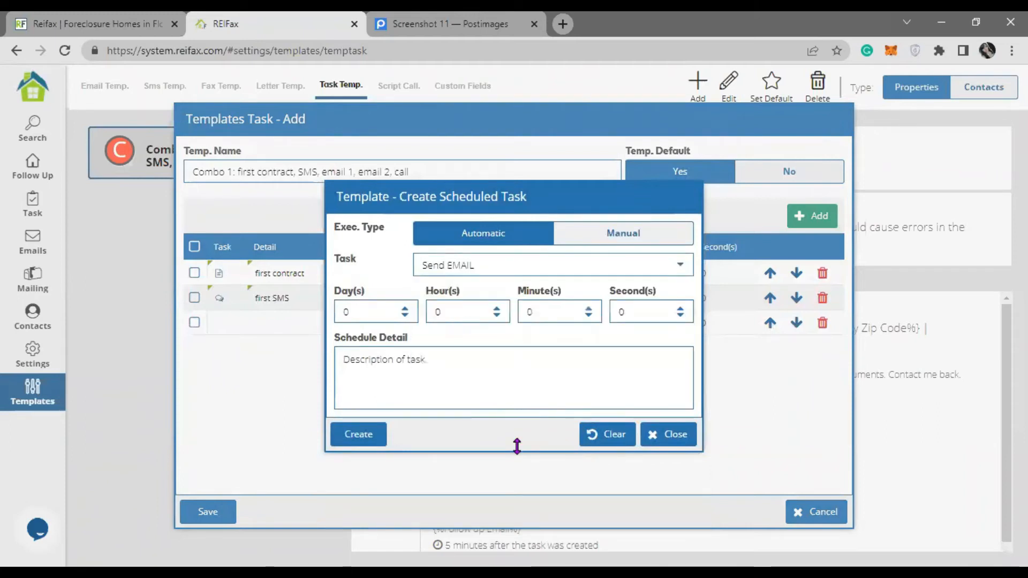
pyautogui.doubleClick(370, 312)
pyautogui.write('2')
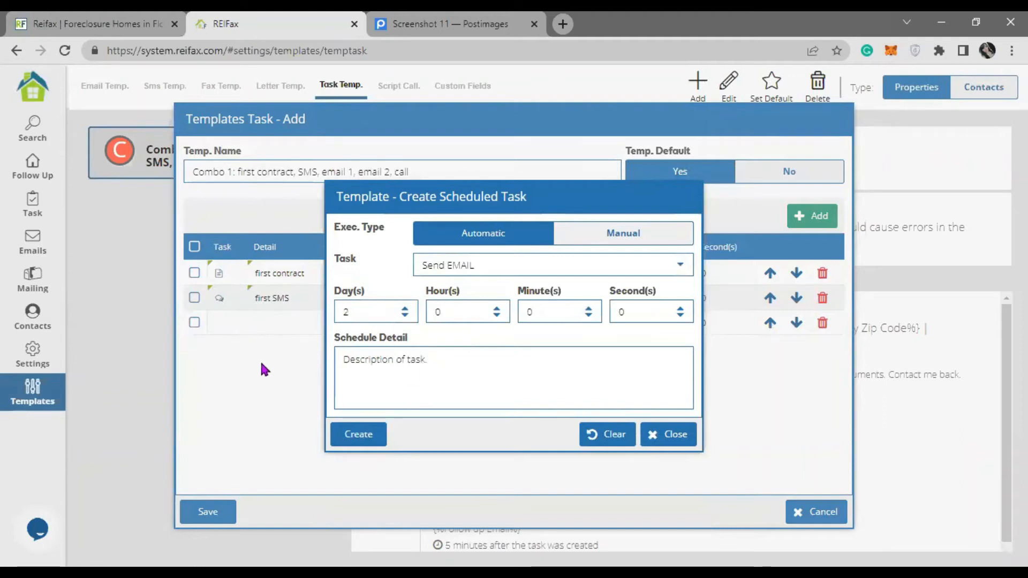
pyautogui.click(432, 377)
pyautogui.write('first follow up email')
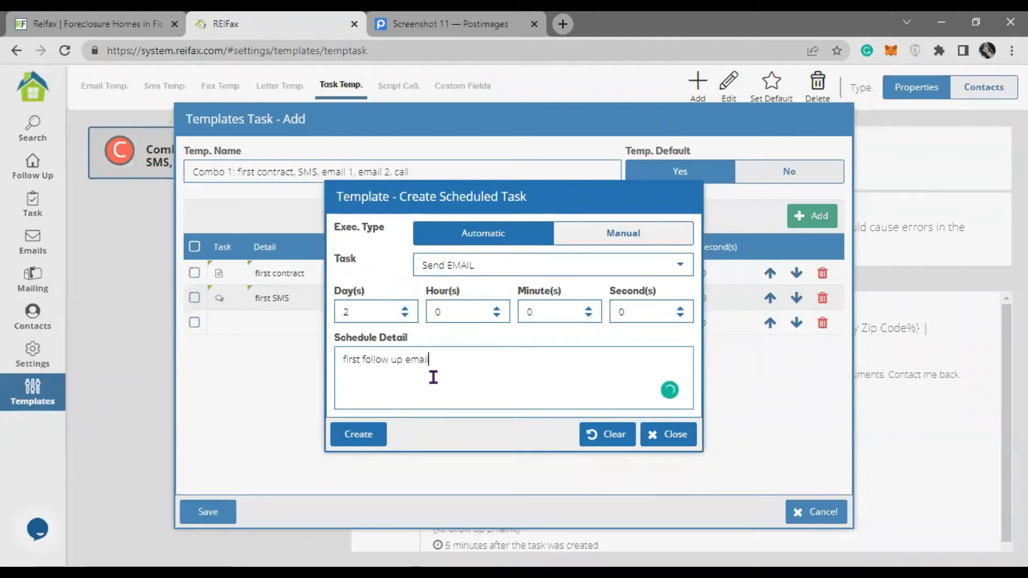
pyautogui.moveTo(470, 362); pyautogui.dragTo(263, 363)
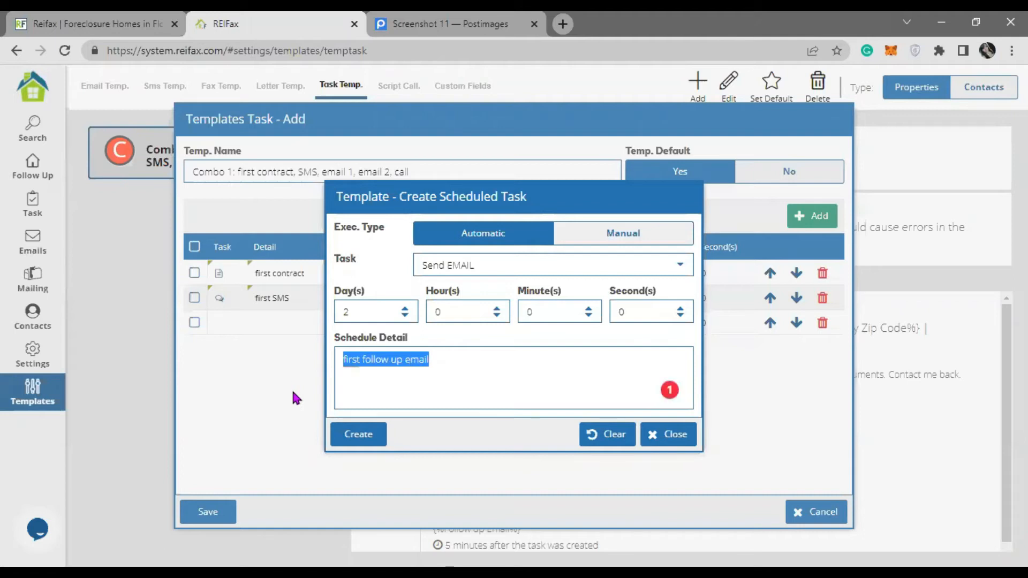
pyautogui.click(474, 372)
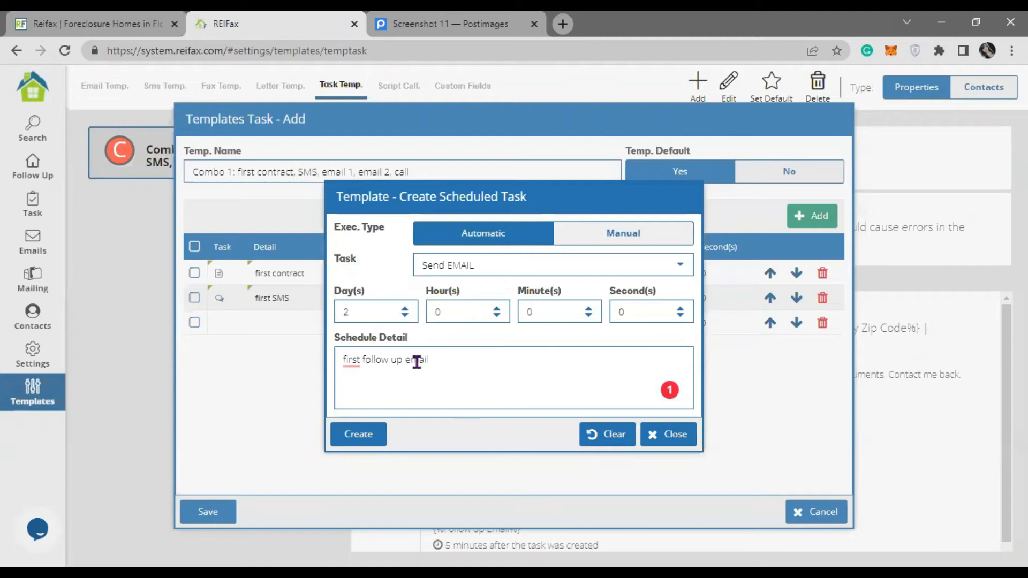
pyautogui.moveTo(349, 360)
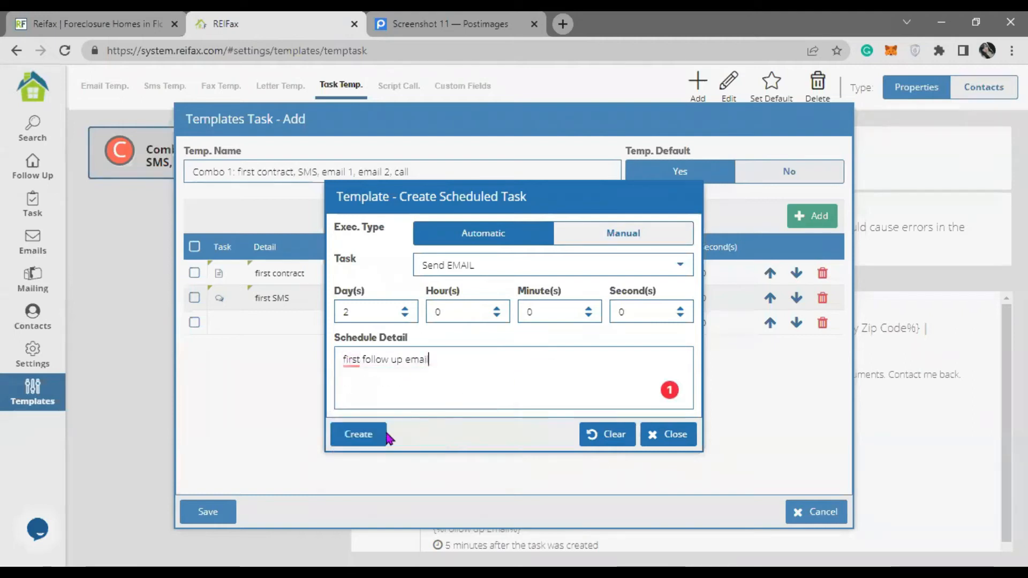
pyautogui.click(358, 435)
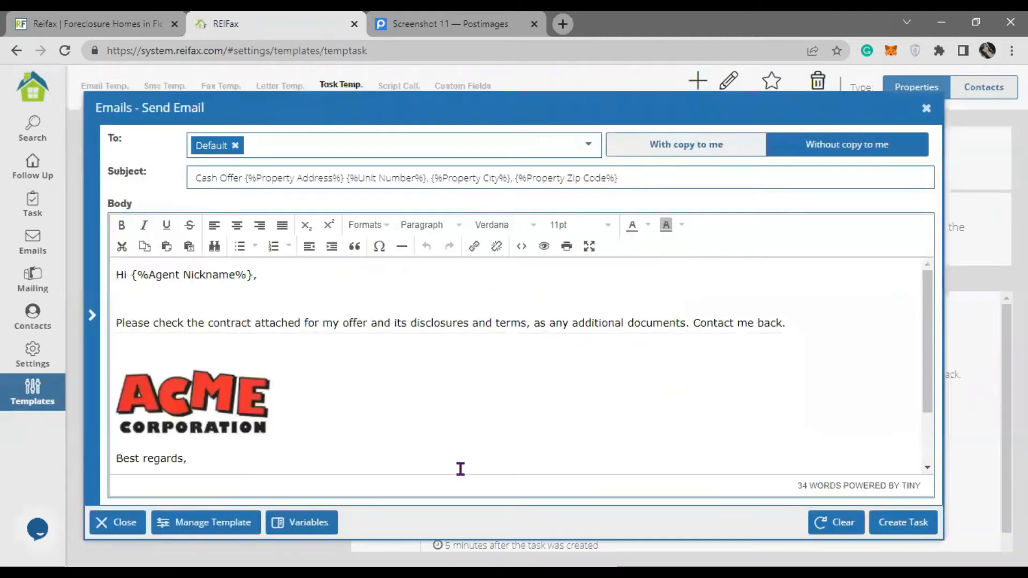
# - Load the Follow up email template into the message and accept the lowercase 'please' fix
pyautogui.moveTo(193, 178); pyautogui.dragTo(715, 201)
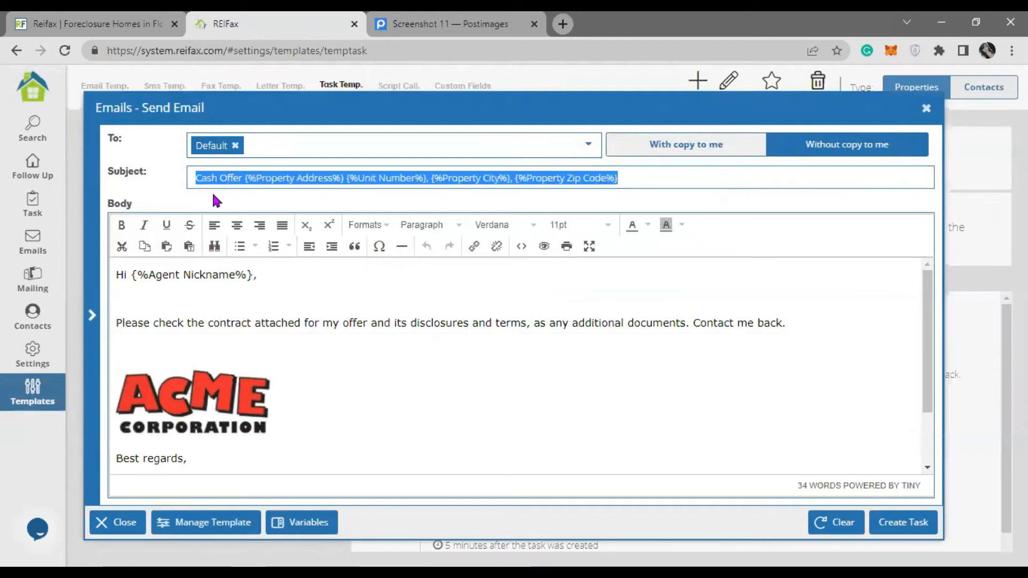
pyautogui.moveTo(185, 322); pyautogui.dragTo(384, 324)
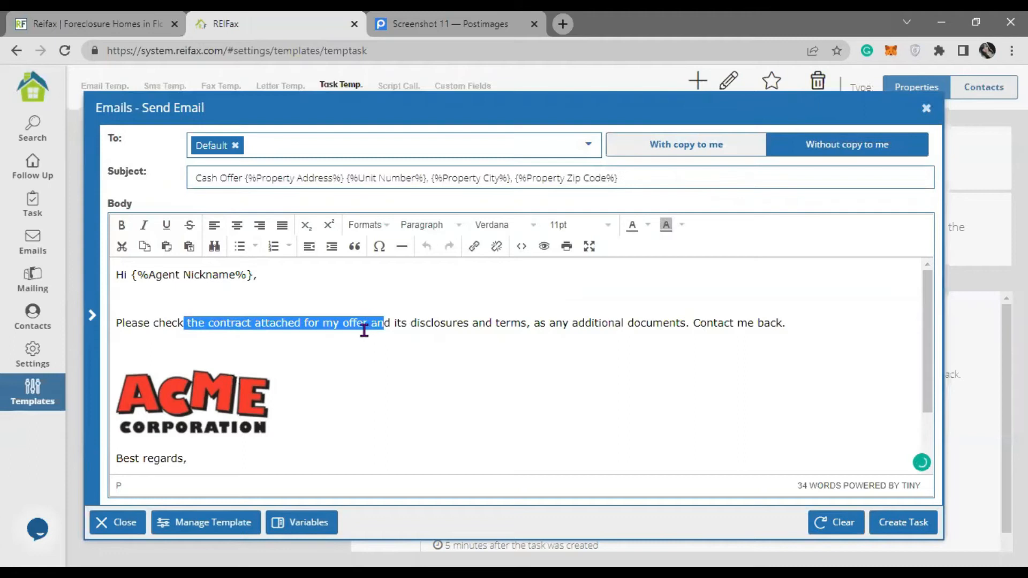
pyautogui.click(241, 526)
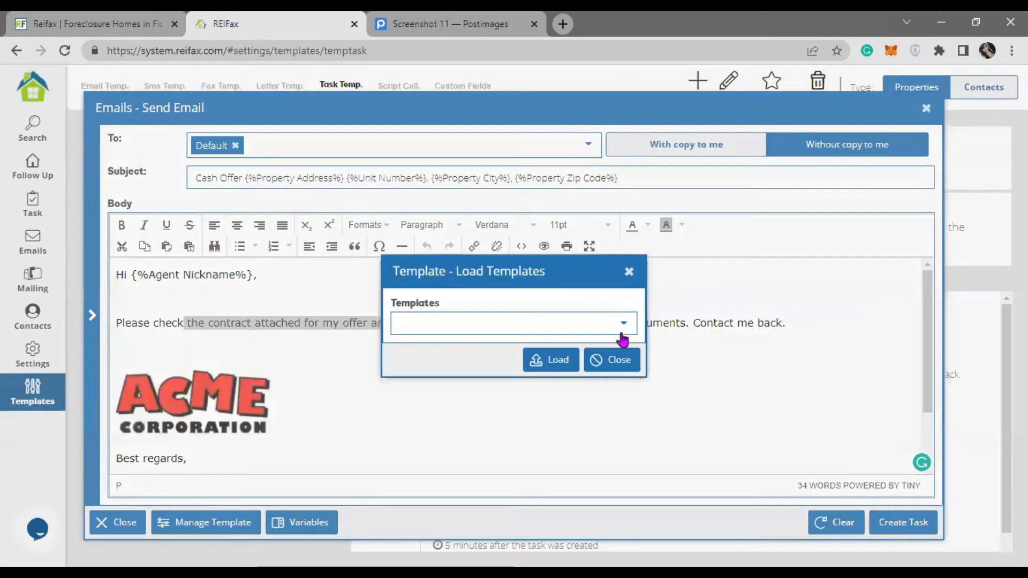
pyautogui.click(625, 324)
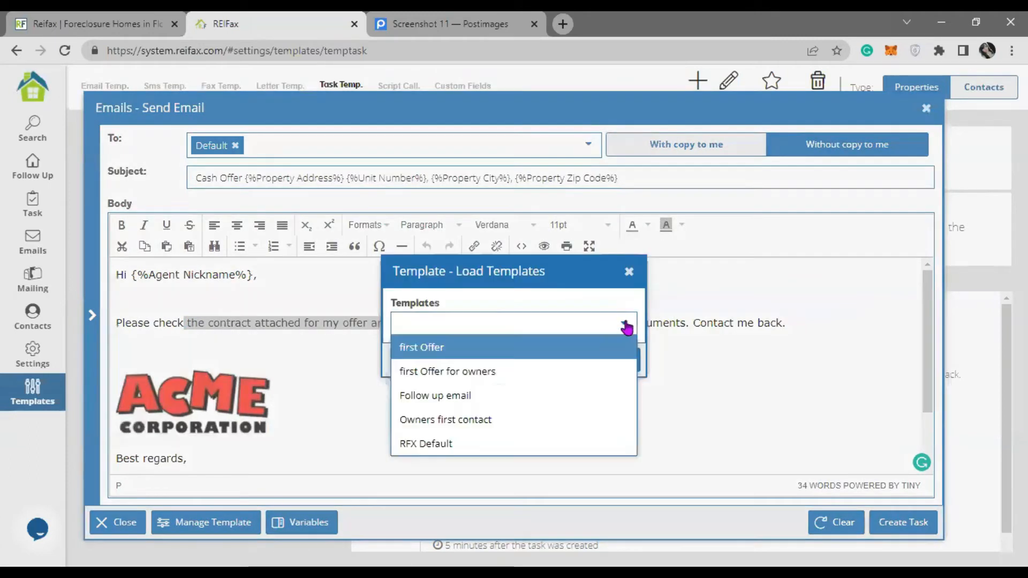
pyautogui.click(470, 401)
pyautogui.click(552, 358)
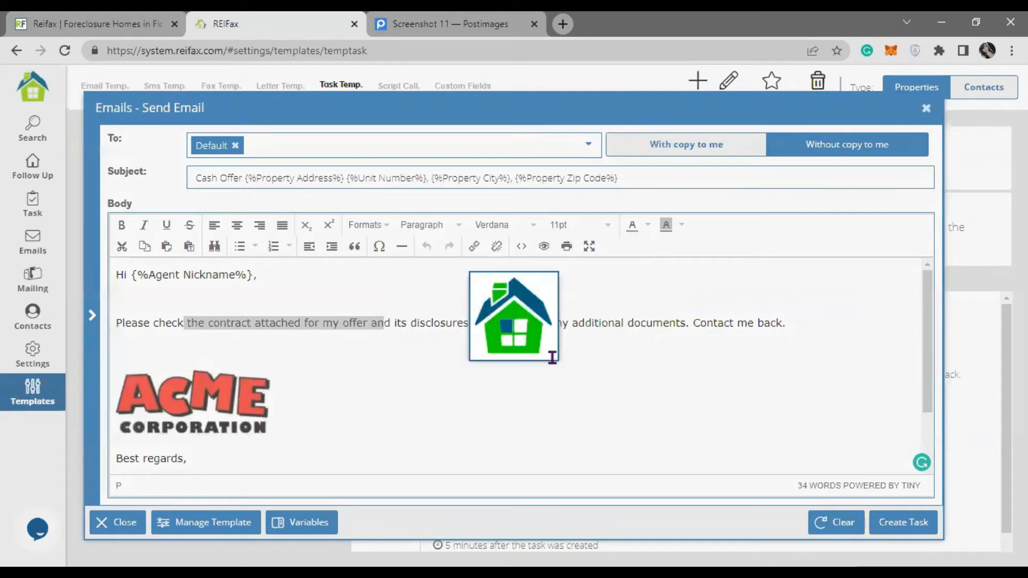
pyautogui.moveTo(573, 323)
pyautogui.click(572, 364)
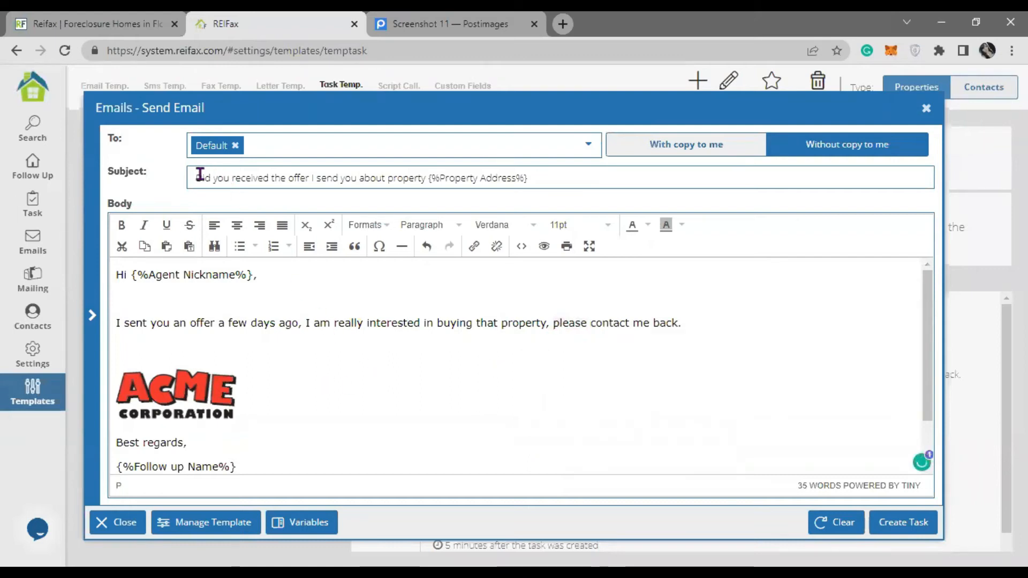
# - Finish the subject line and add the 2-day 'first follow up email' task to Combo 1
pyautogui.moveTo(199, 176); pyautogui.dragTo(596, 193)
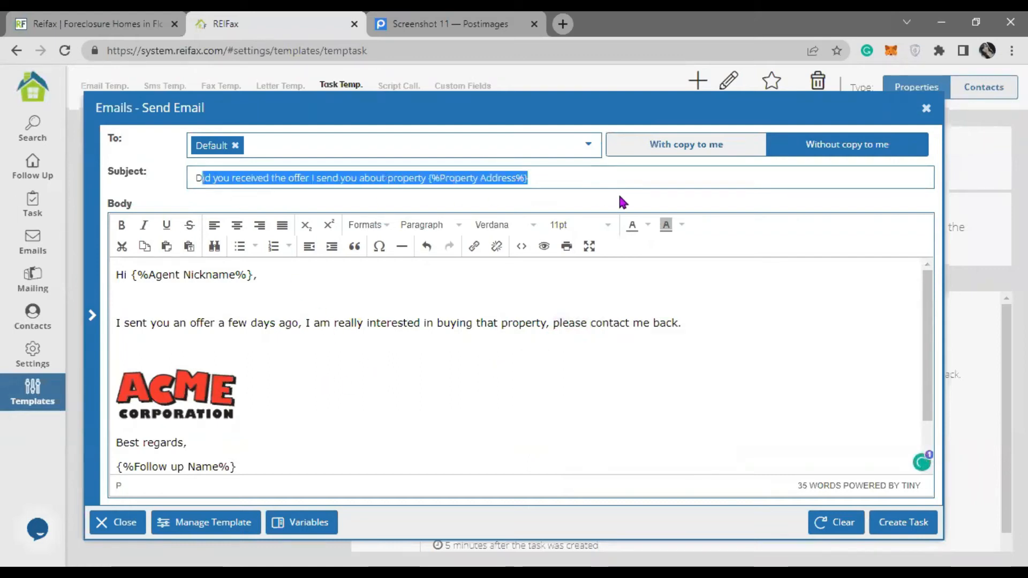
pyautogui.click(578, 177)
pyautogui.write('>')
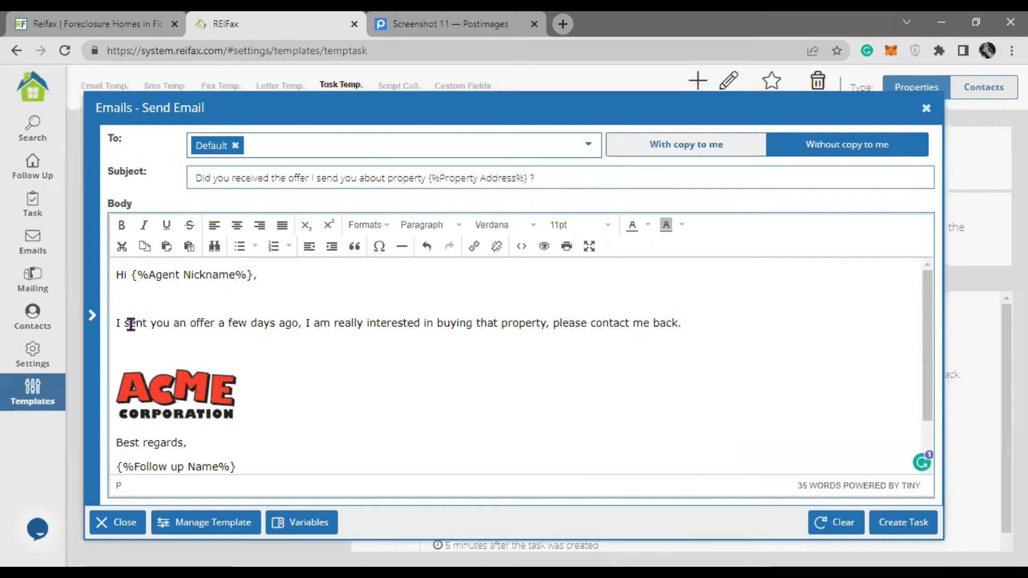
pyautogui.moveTo(129, 323); pyautogui.dragTo(623, 321)
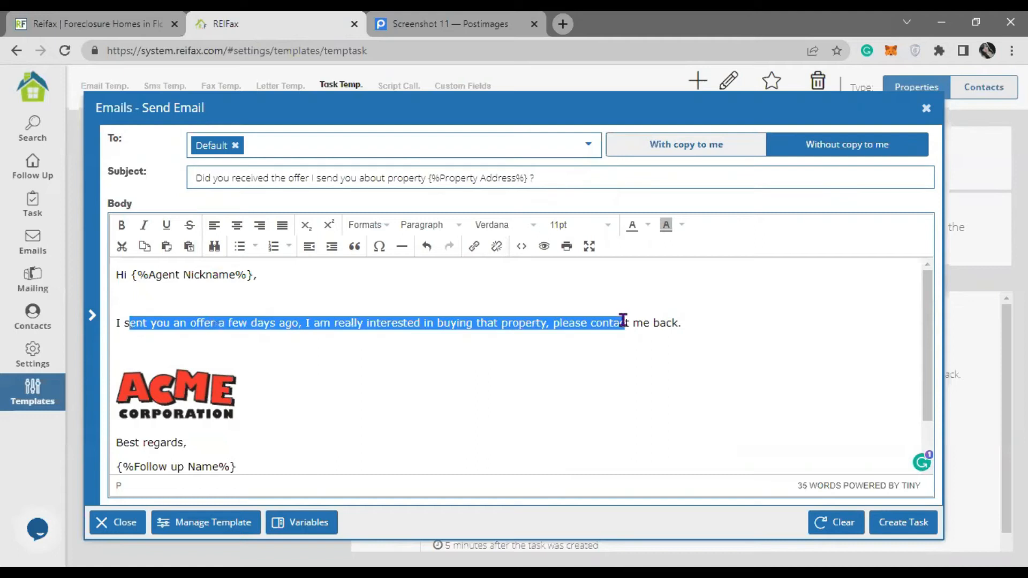
pyautogui.click(368, 348)
pyautogui.scroll(-2, 487, 327)
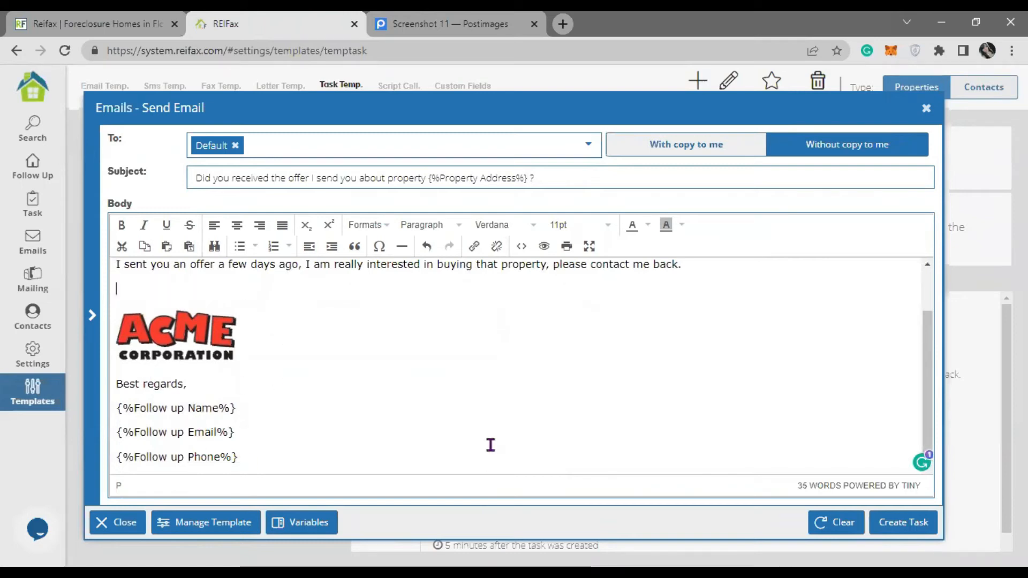
pyautogui.click(904, 521)
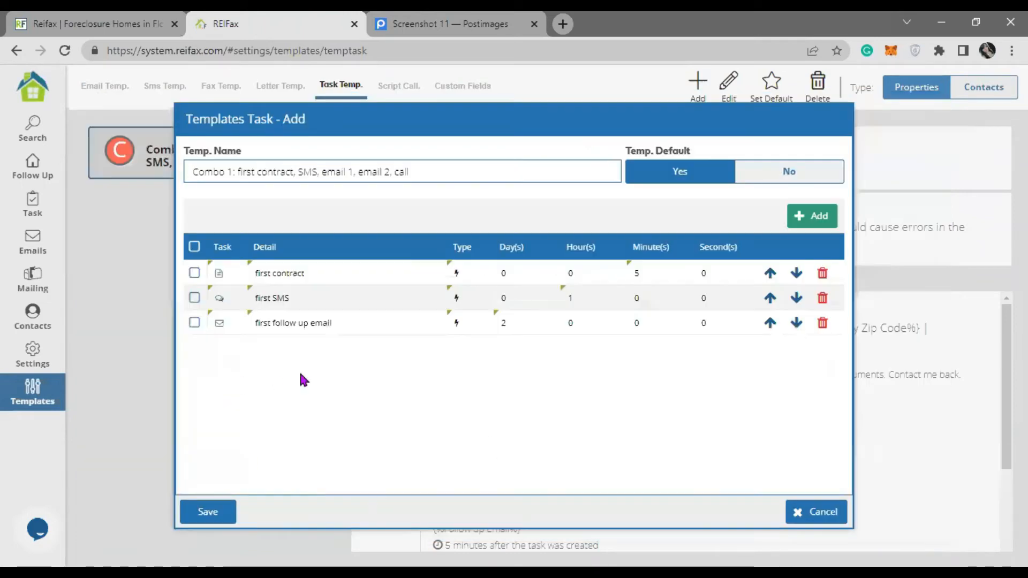
pyautogui.click(346, 331)
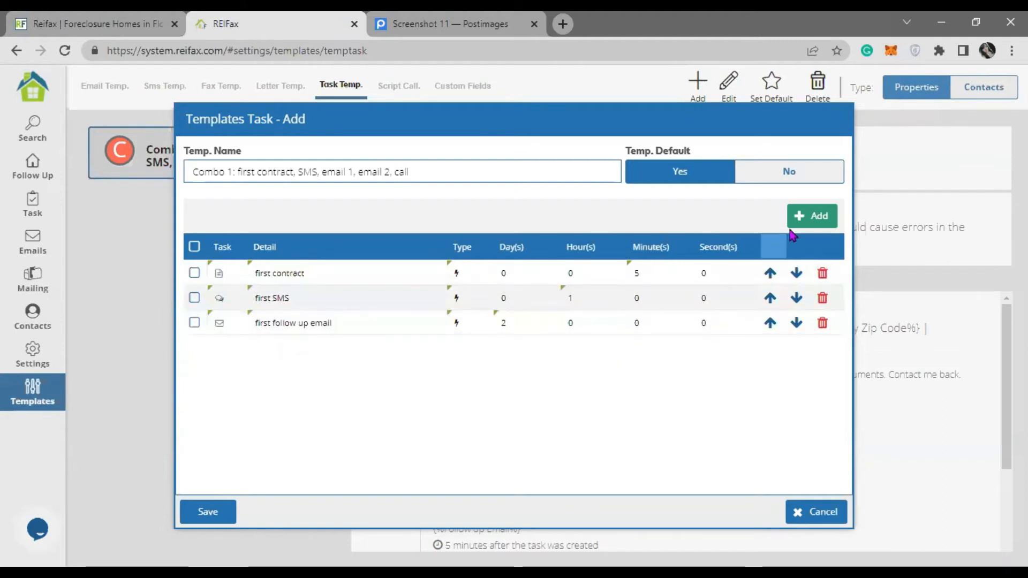
# - Create a Send EMAIL task on day 3 described as 'second follow up email'
pyautogui.click(804, 229)
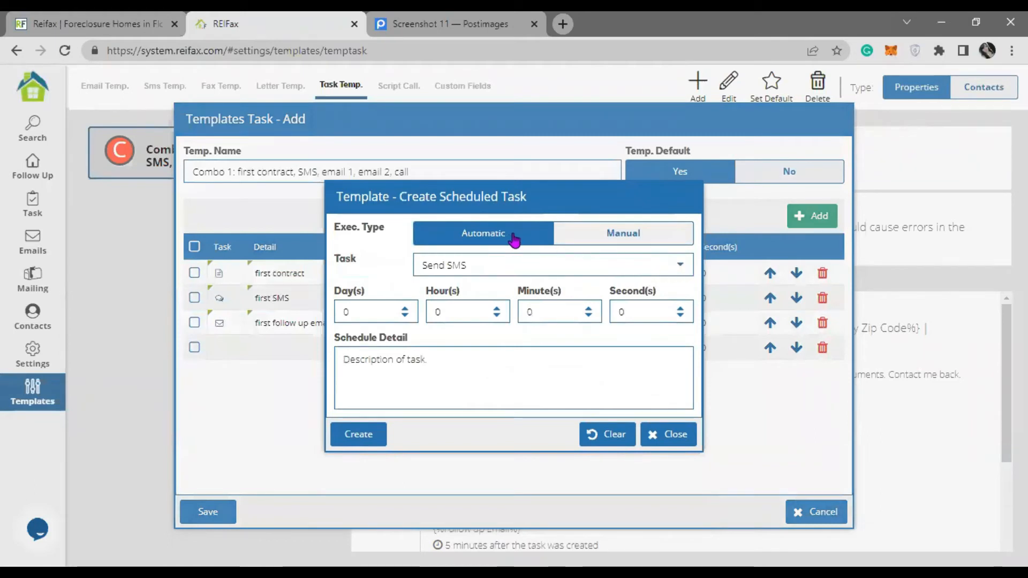
pyautogui.click(664, 263)
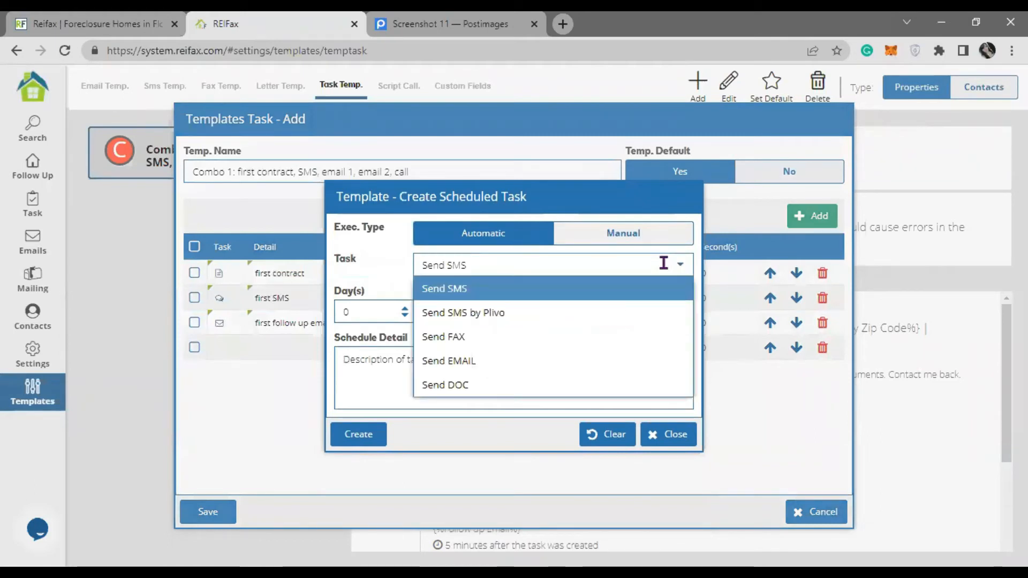
pyautogui.click(494, 360)
pyautogui.click(354, 312)
pyautogui.write('3')
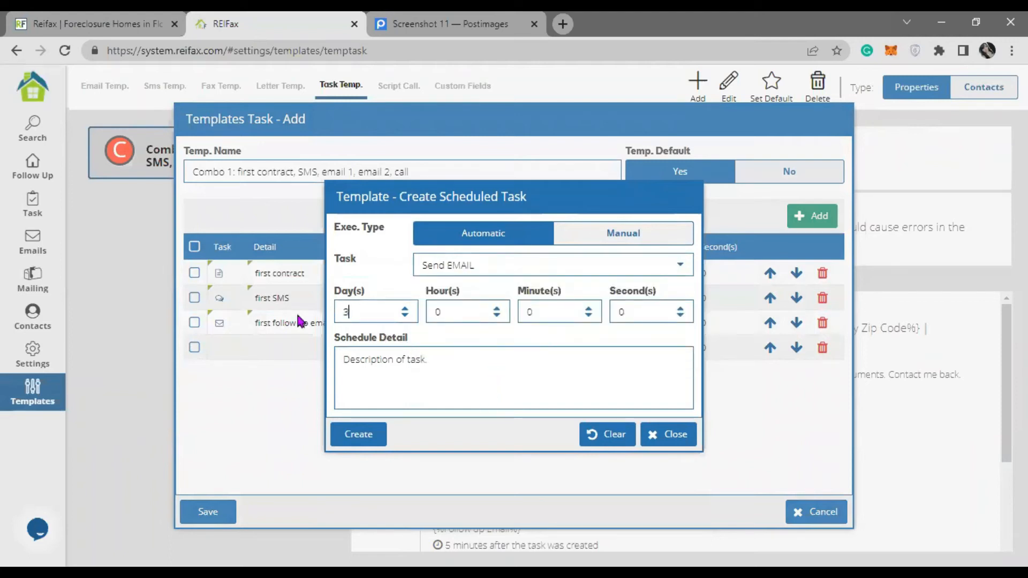
pyautogui.moveTo(571, 197); pyautogui.dragTo(576, 436)
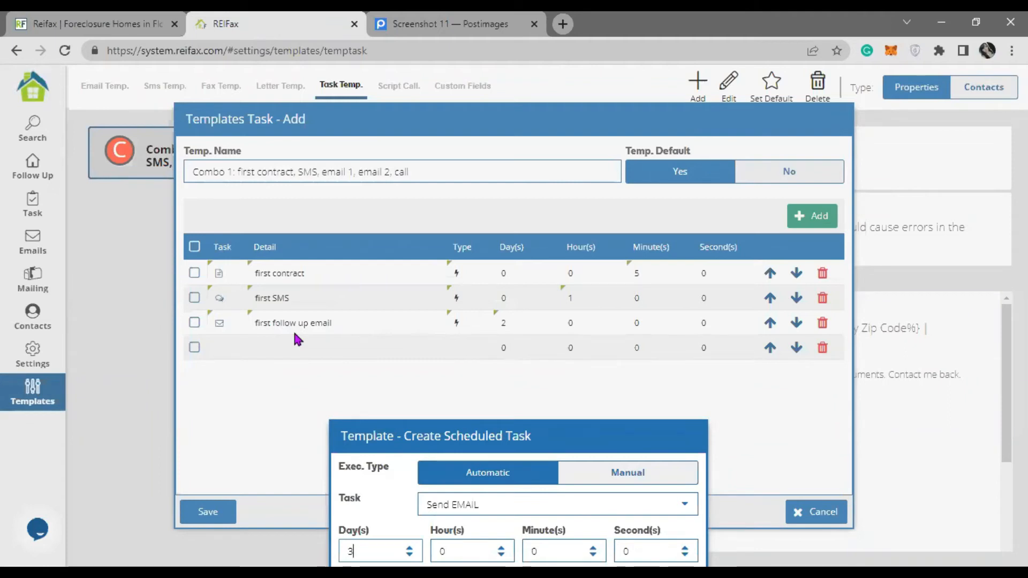
pyautogui.moveTo(530, 442); pyautogui.dragTo(520, 208)
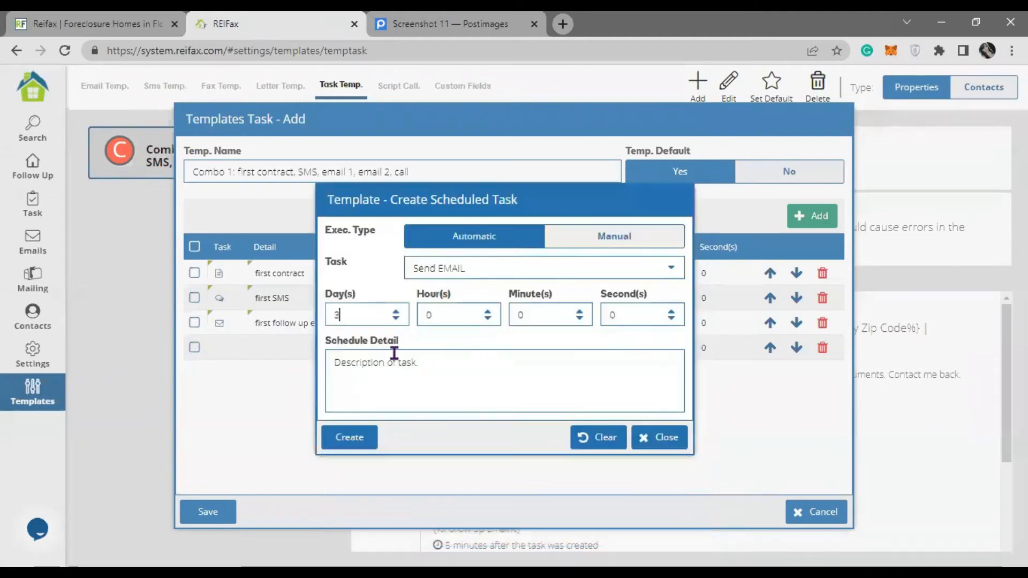
pyautogui.click(418, 373)
pyautogui.write('secon')
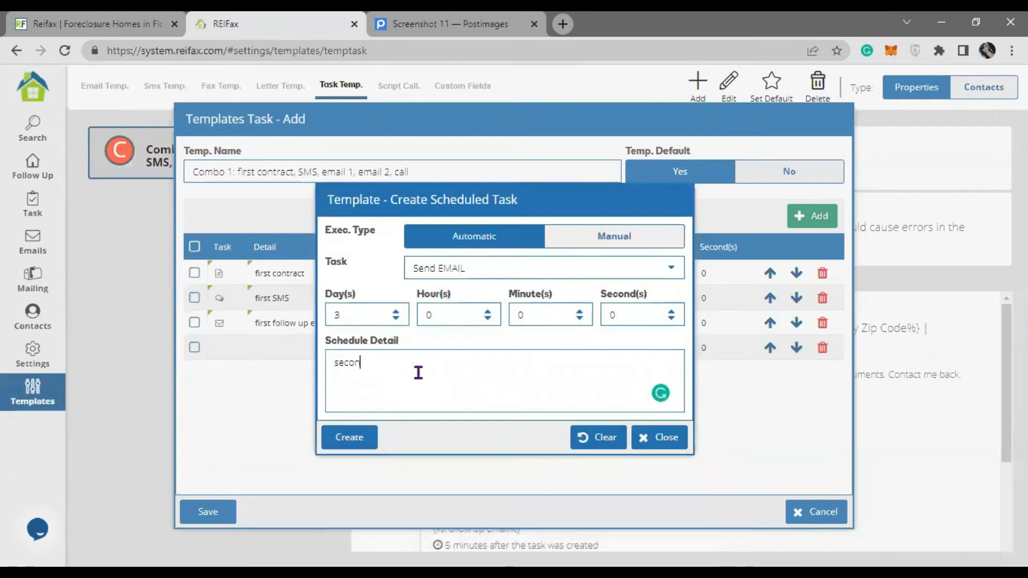
pyautogui.write('d follow up email')
pyautogui.click(349, 437)
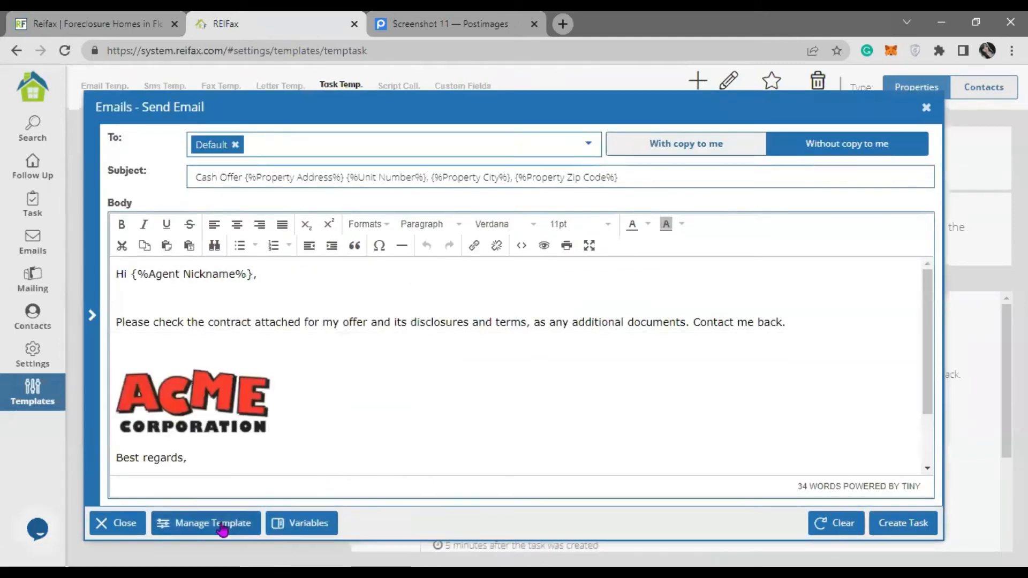
# - Load the Follow up email template, lowercase 'please', and add the task to the template
pyautogui.click(222, 527)
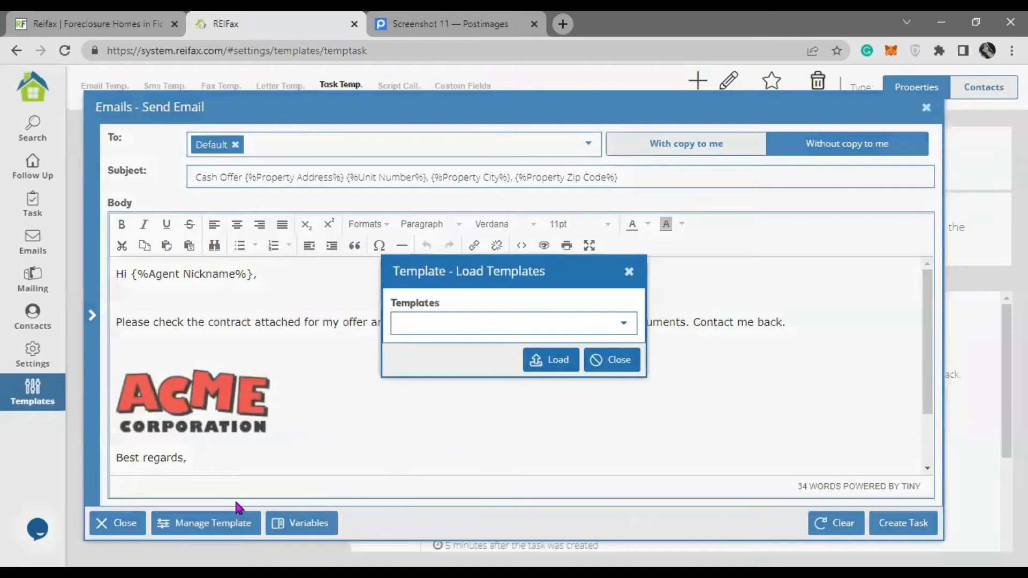
pyautogui.click(619, 322)
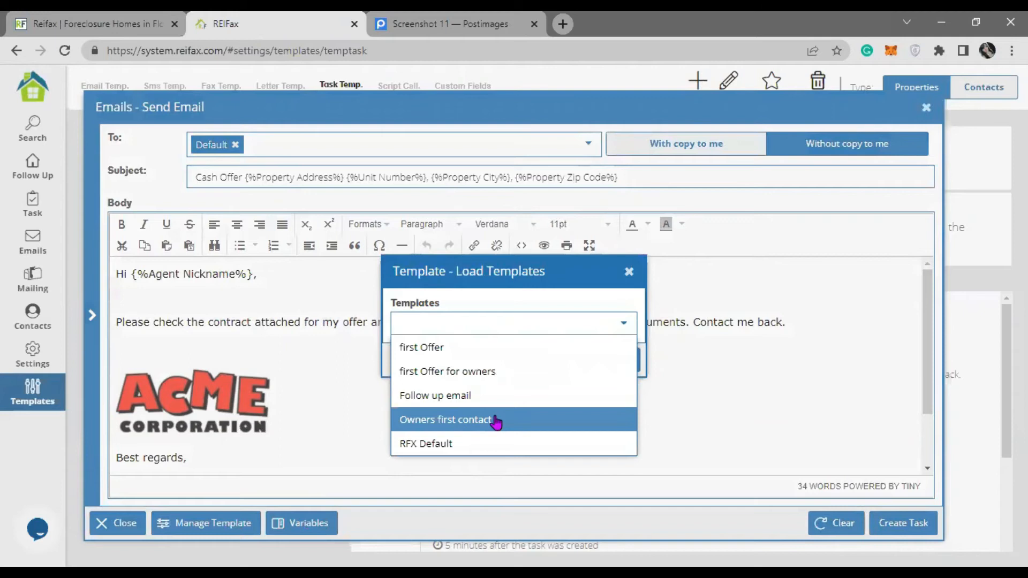
pyautogui.click(493, 396)
pyautogui.click(555, 359)
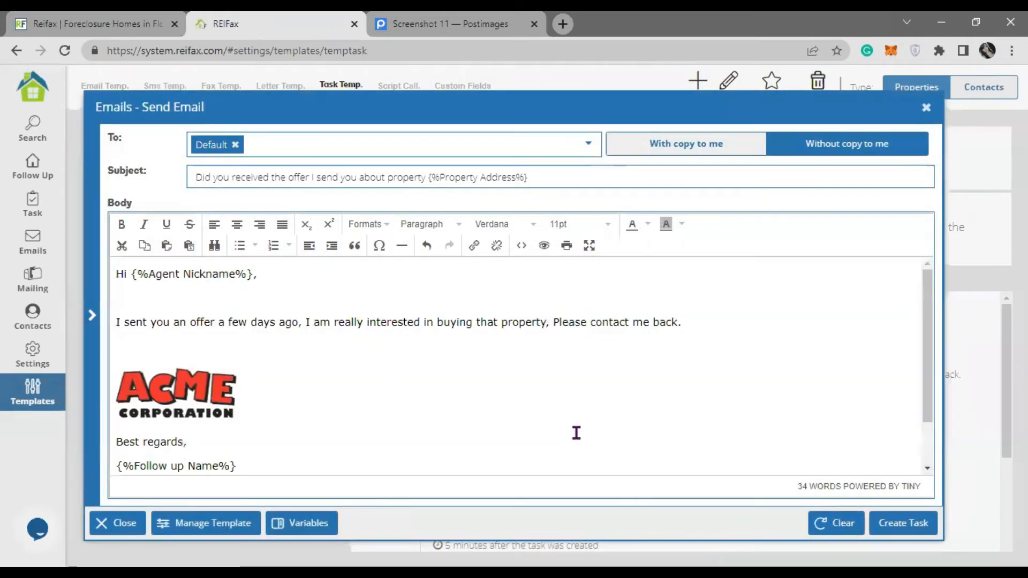
pyautogui.moveTo(129, 323); pyautogui.dragTo(627, 334)
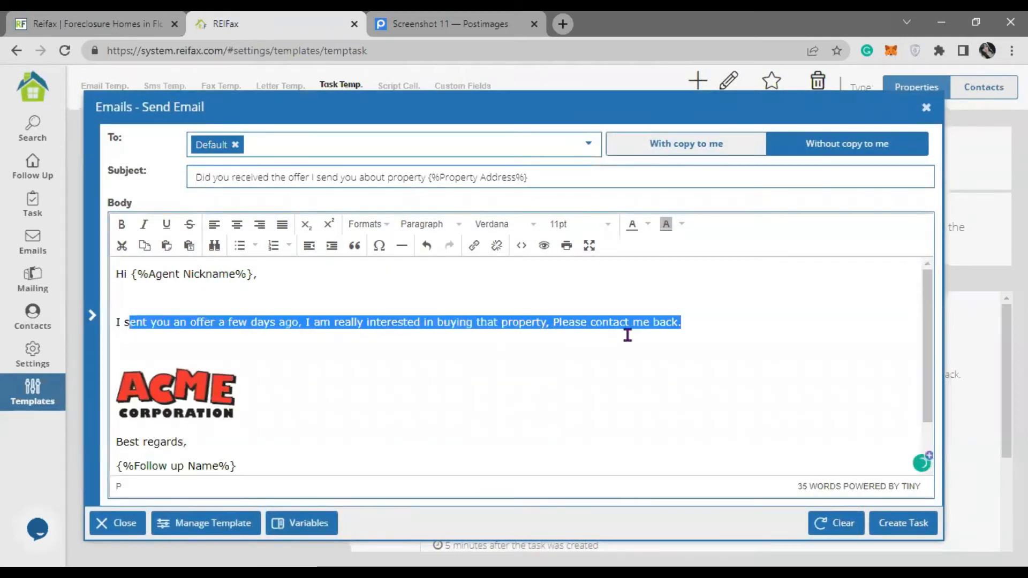
pyautogui.click(592, 382)
pyautogui.moveTo(562, 323)
pyautogui.click(572, 363)
pyautogui.click(585, 172)
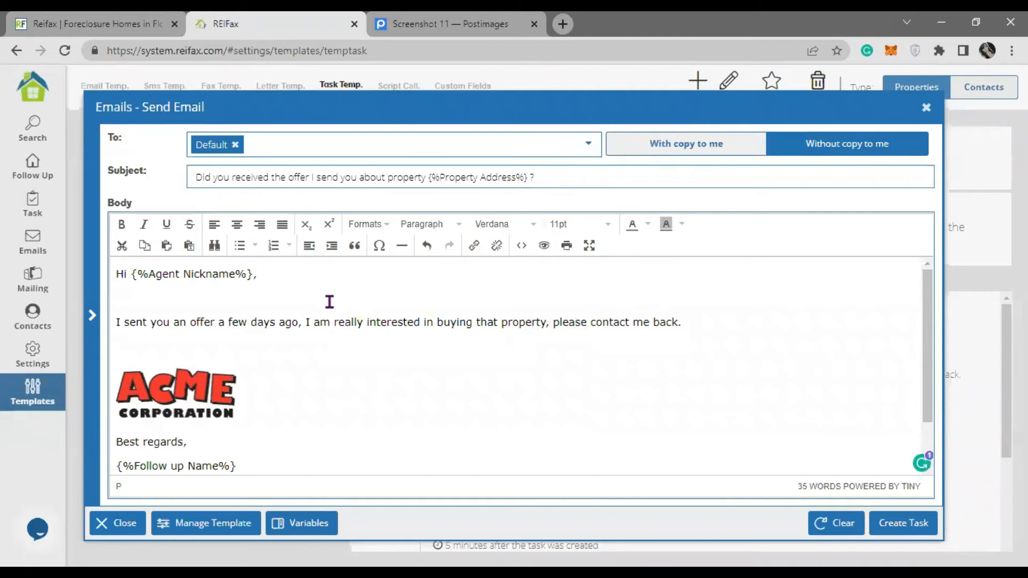
pyautogui.scroll(-2, 339, 335)
pyautogui.scroll(2, 342, 327)
pyautogui.click(903, 529)
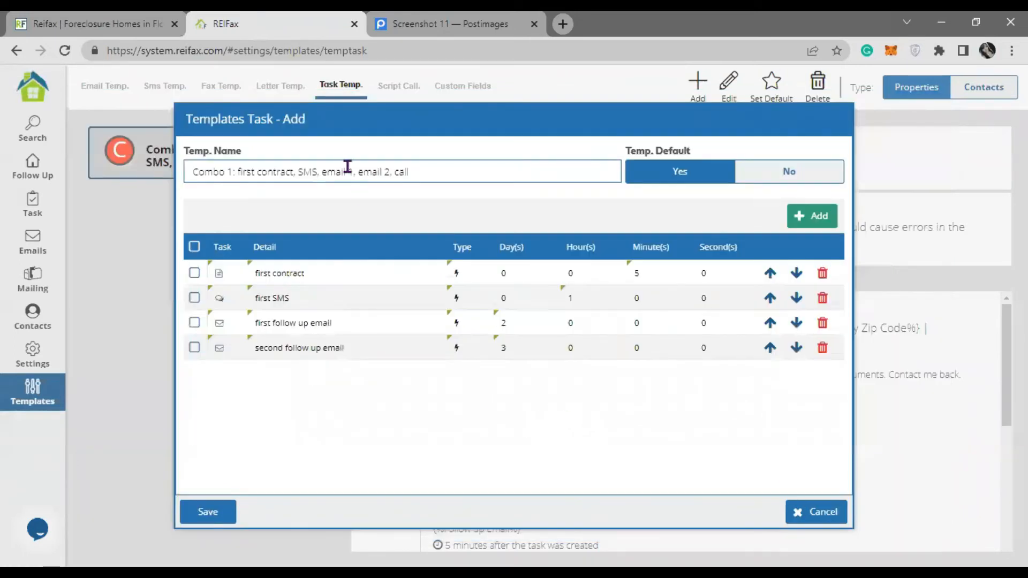
# - Add a new manual task of type Make CALL to the template
pyautogui.doubleClick(416, 172)
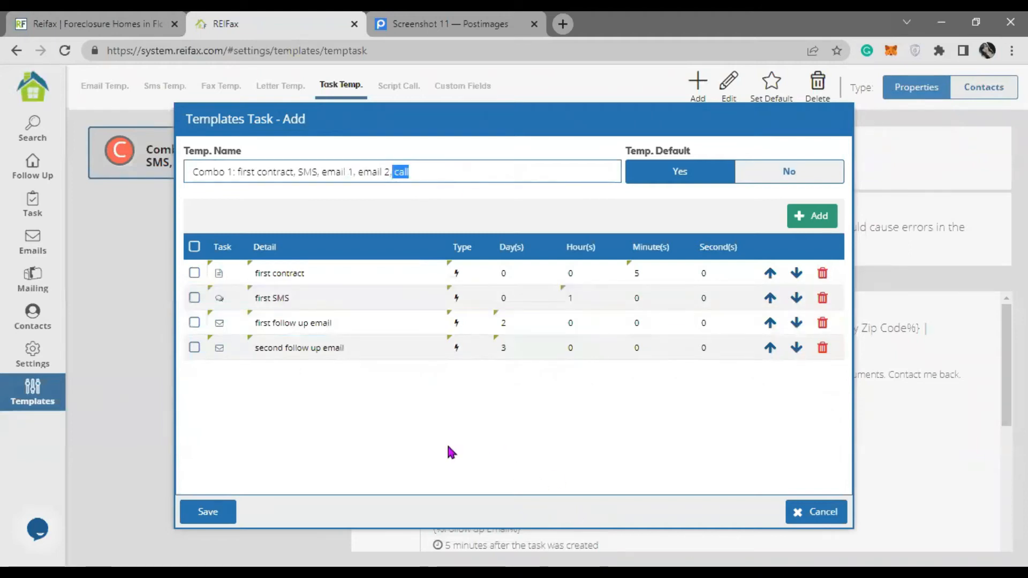
pyautogui.click(820, 222)
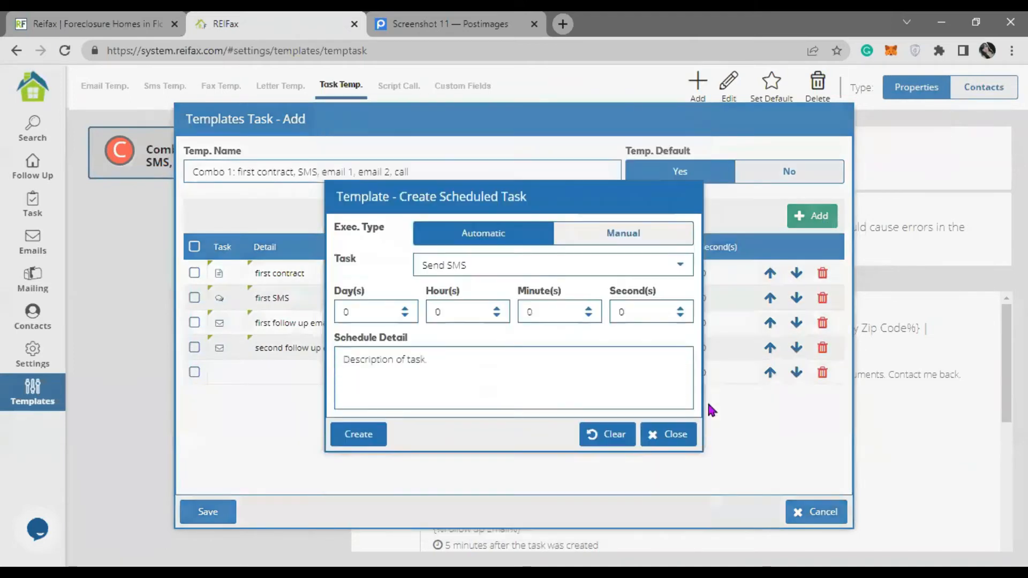
pyautogui.click(646, 242)
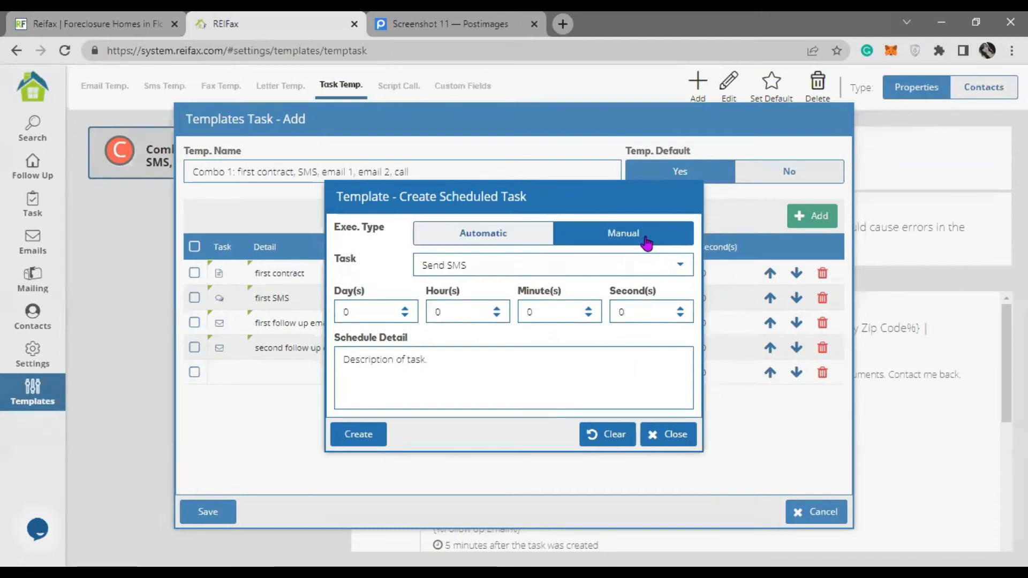
pyautogui.click(680, 264)
pyautogui.scroll(-3, 491, 443)
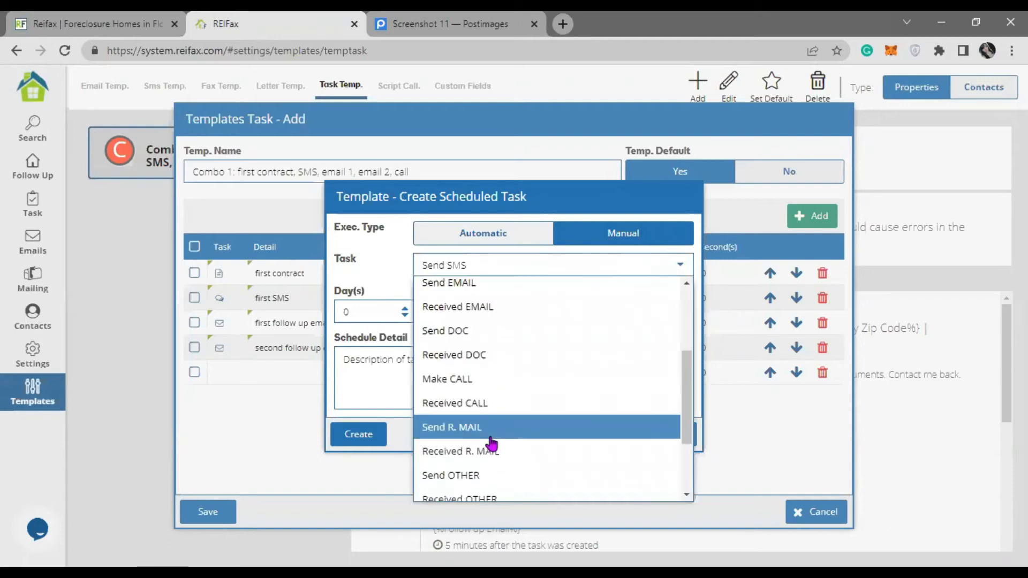
pyautogui.click(492, 387)
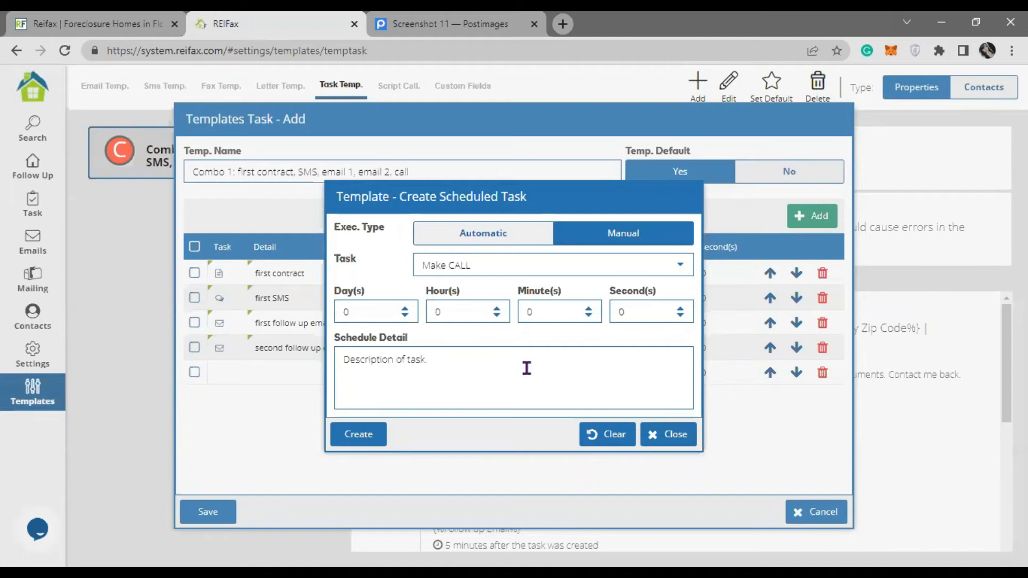
# - Schedule the call for day 1 with the detail 'first call' and create it
pyautogui.doubleClick(356, 311)
pyautogui.write('1')
pyautogui.moveTo(588, 191); pyautogui.dragTo(587, 415)
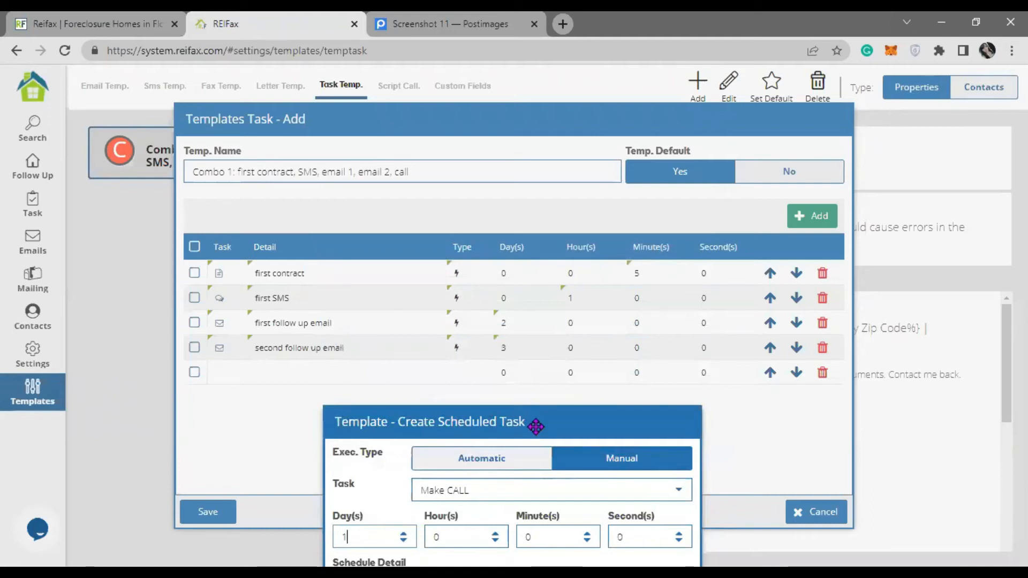
pyautogui.moveTo(525, 422); pyautogui.dragTo(536, 209)
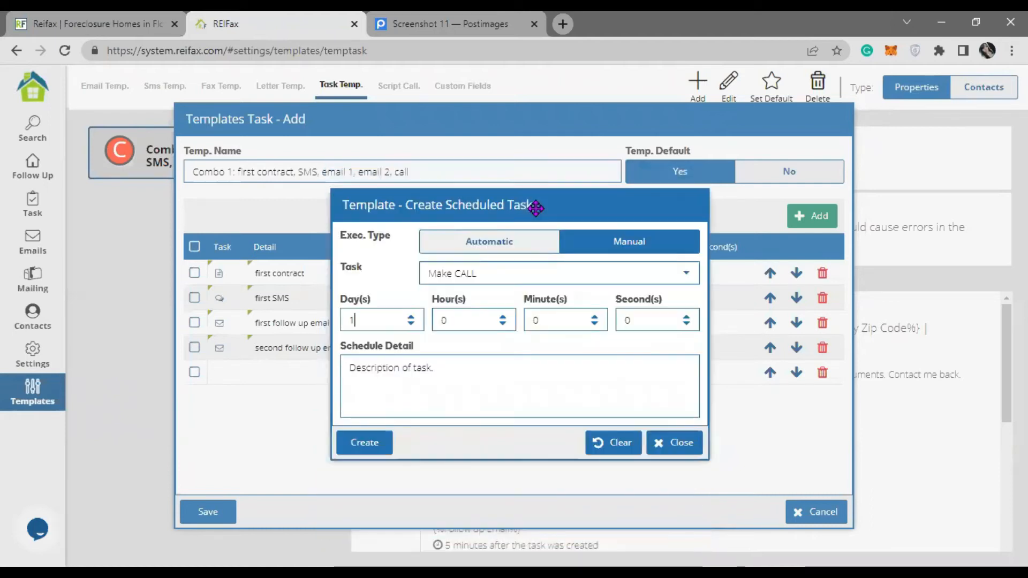
pyautogui.click(425, 385)
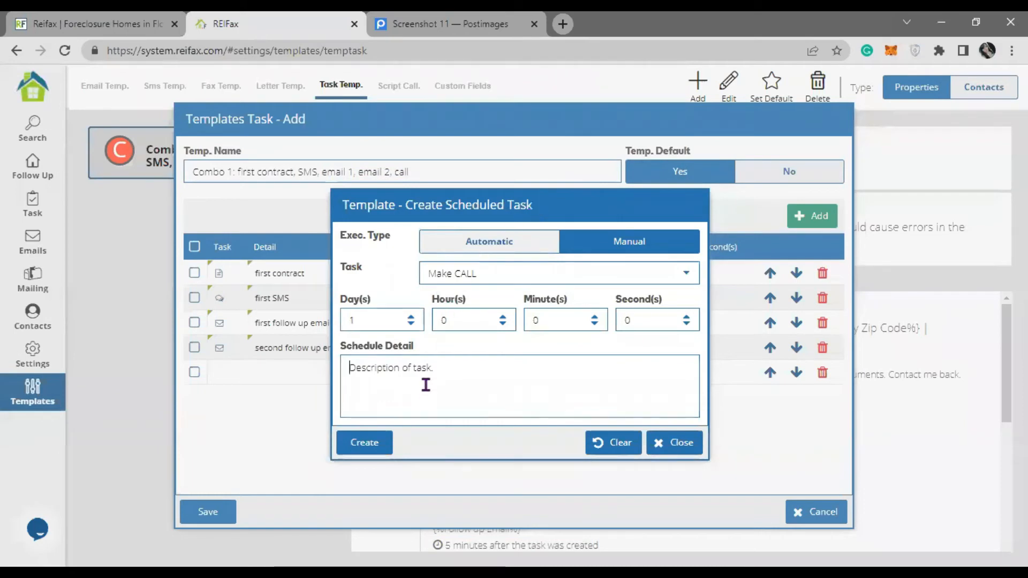
pyautogui.write('first call')
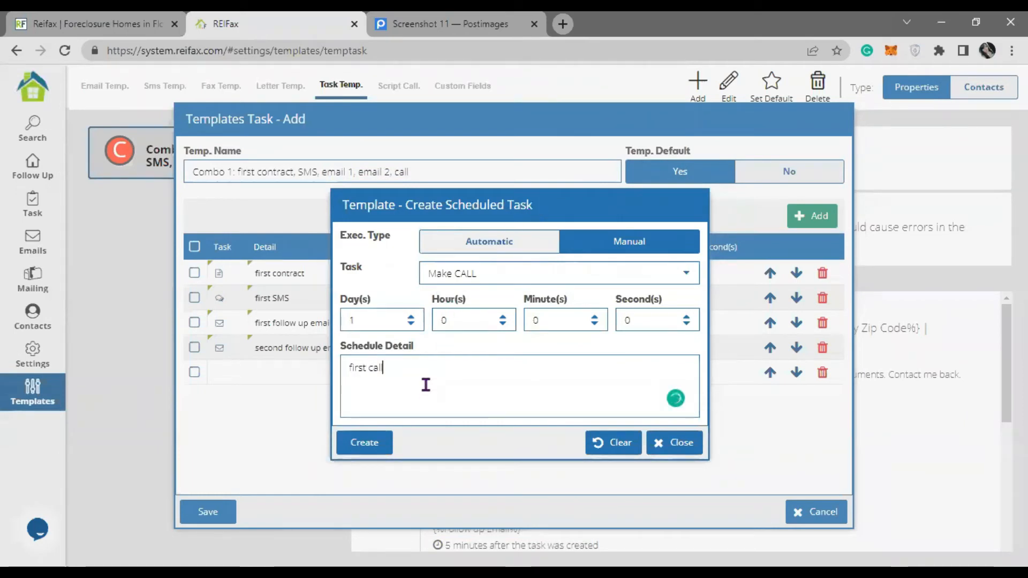
pyautogui.click(385, 444)
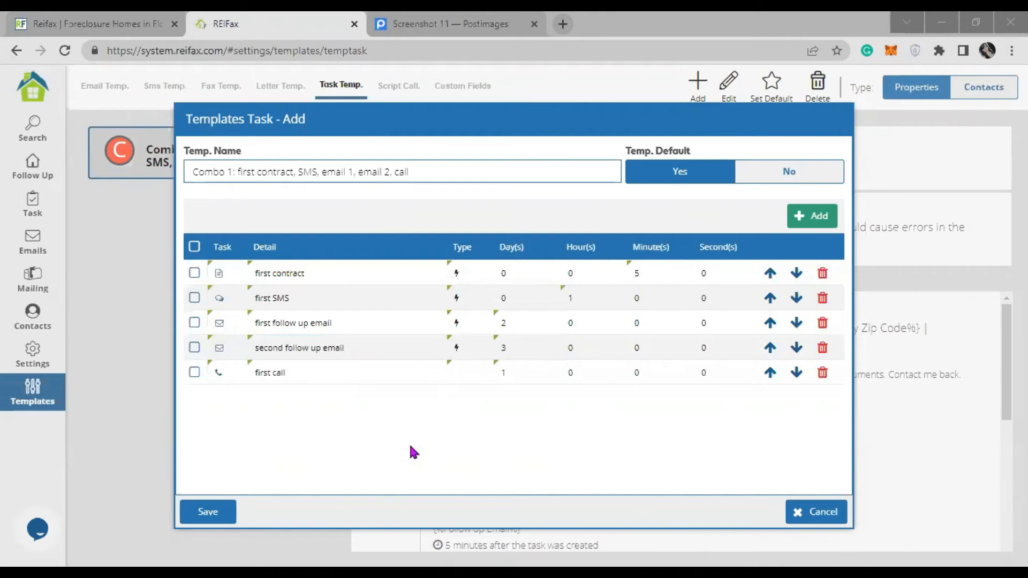
# - Save the Combo 1 task template and read the warning message that appears
pyautogui.click(213, 512)
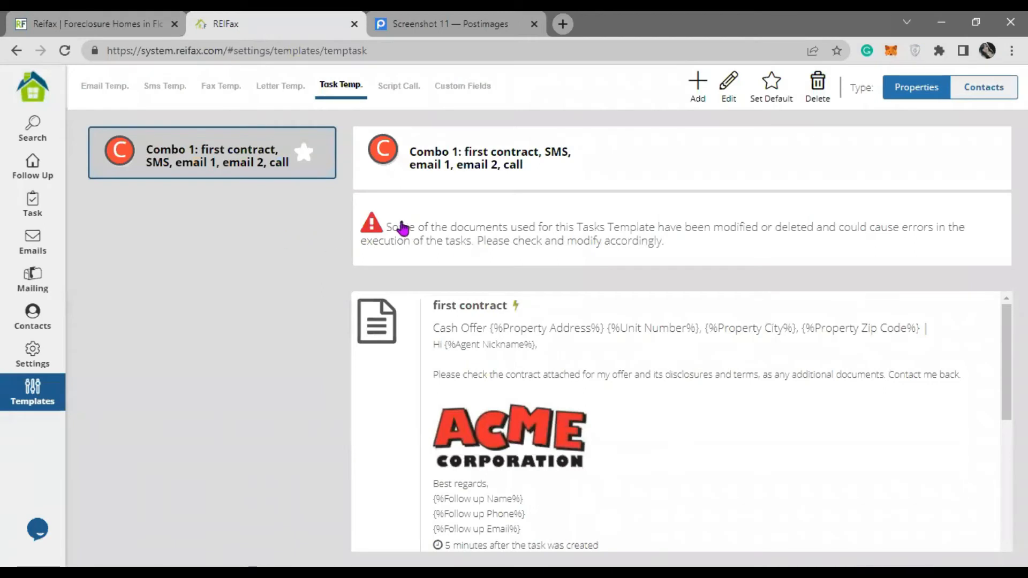
pyautogui.moveTo(413, 231); pyautogui.dragTo(660, 249)
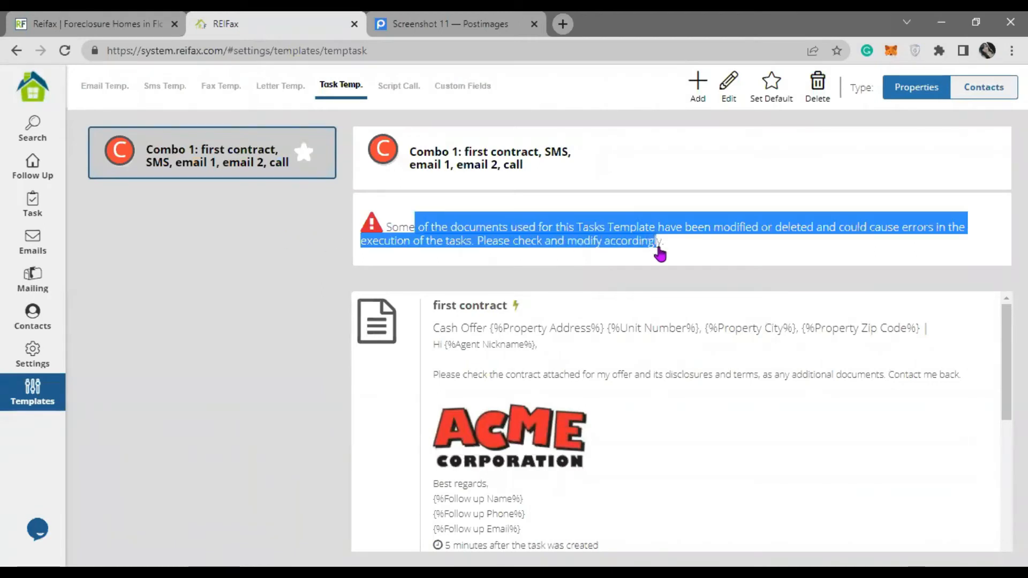
pyautogui.click(608, 246)
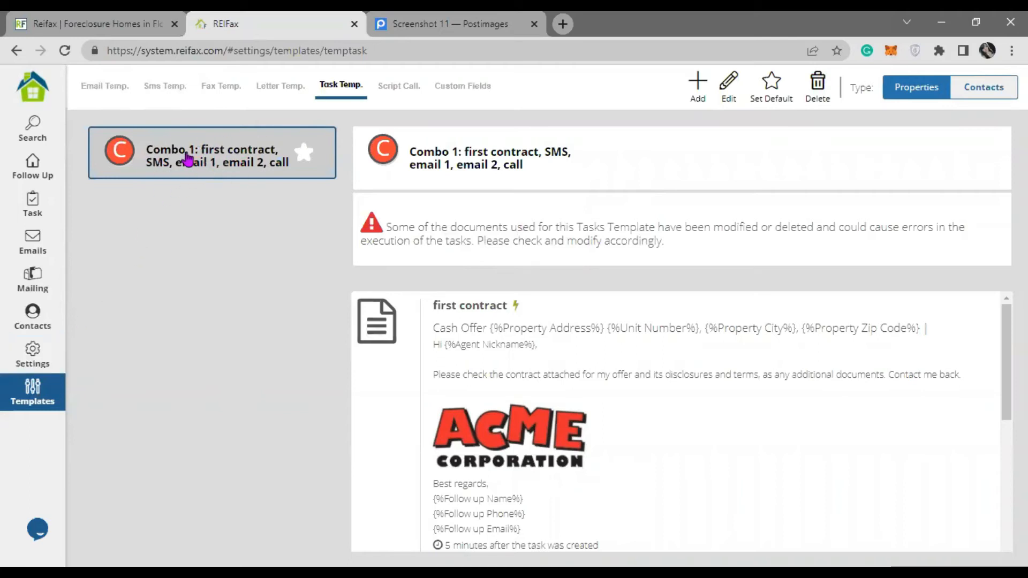
# - Review the template's task list, then show the RFX Default script under Script Call templates
pyautogui.scroll(-5, 642, 420)
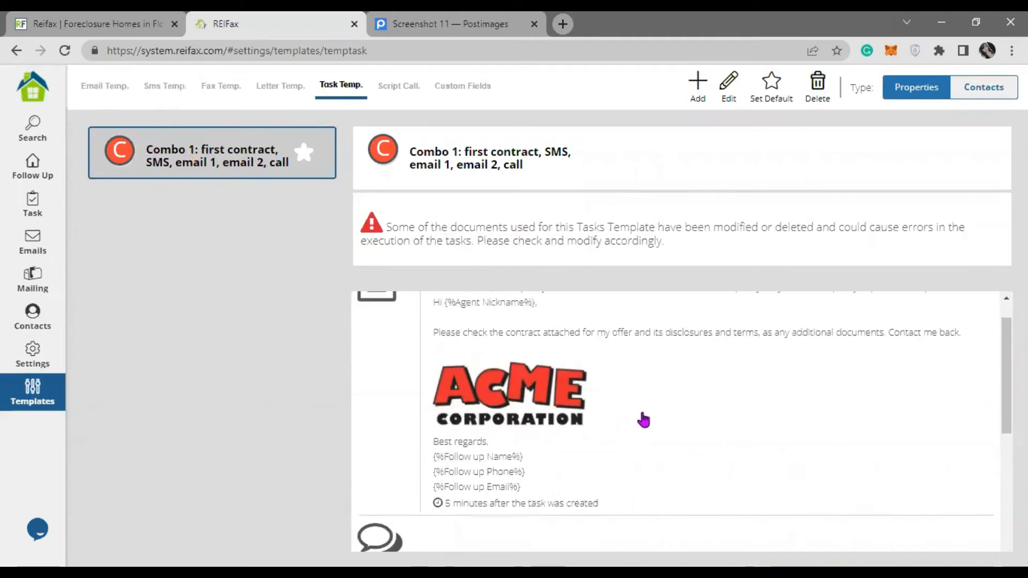
pyautogui.scroll(-5, 642, 421)
pyautogui.scroll(8, 642, 420)
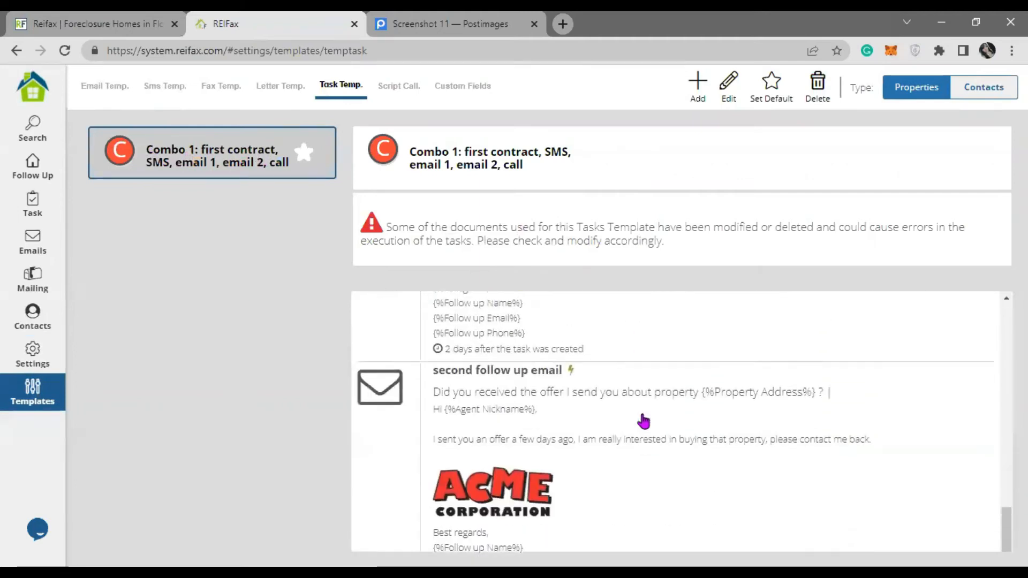
pyautogui.scroll(4, 643, 420)
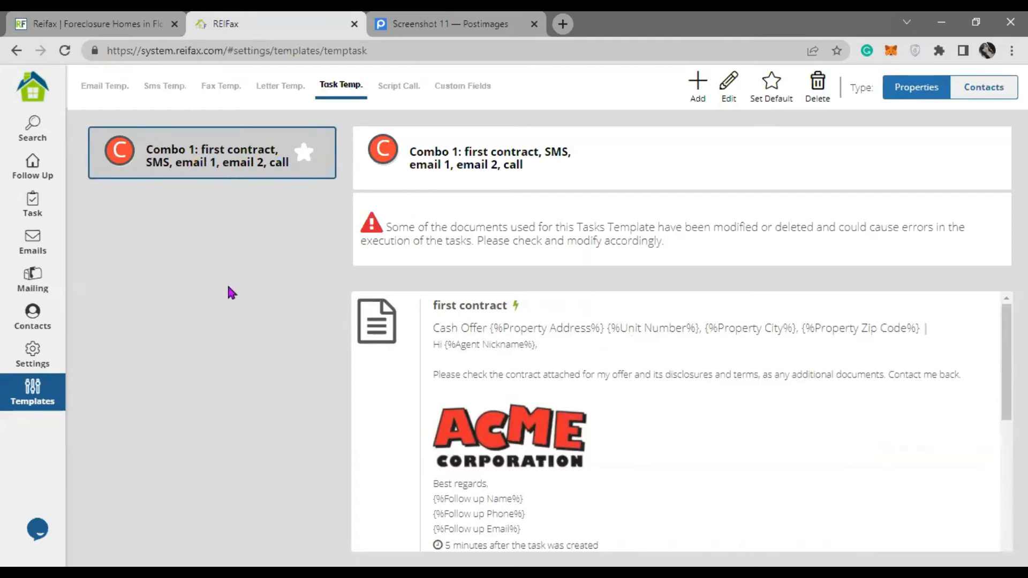
pyautogui.click(402, 85)
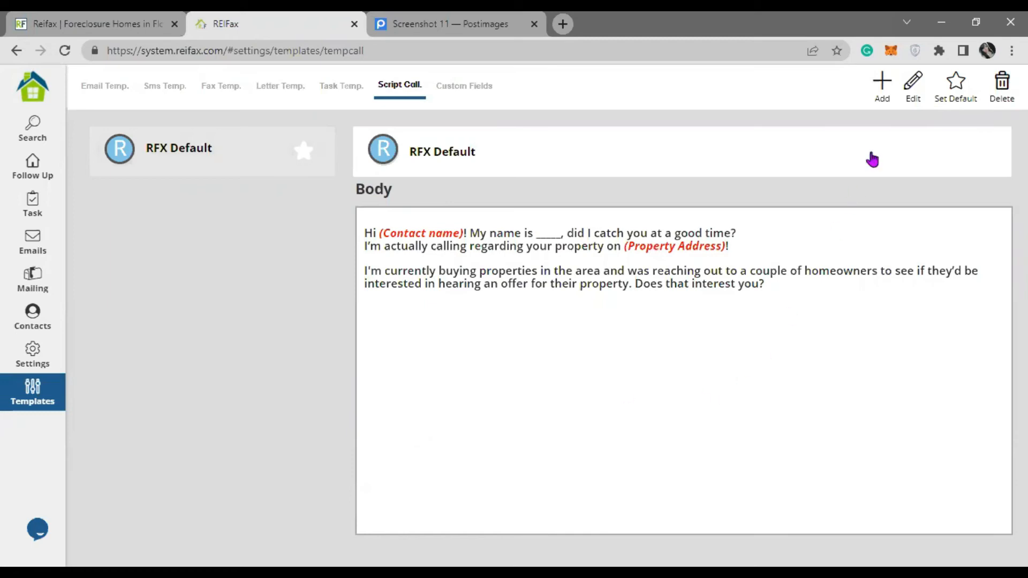
pyautogui.click(882, 85)
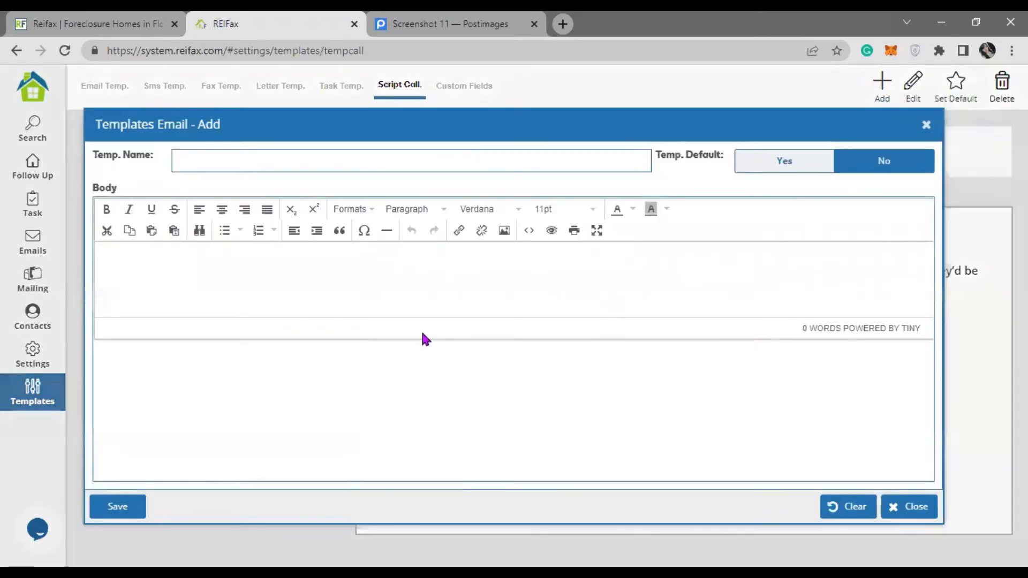
pyautogui.click(265, 159)
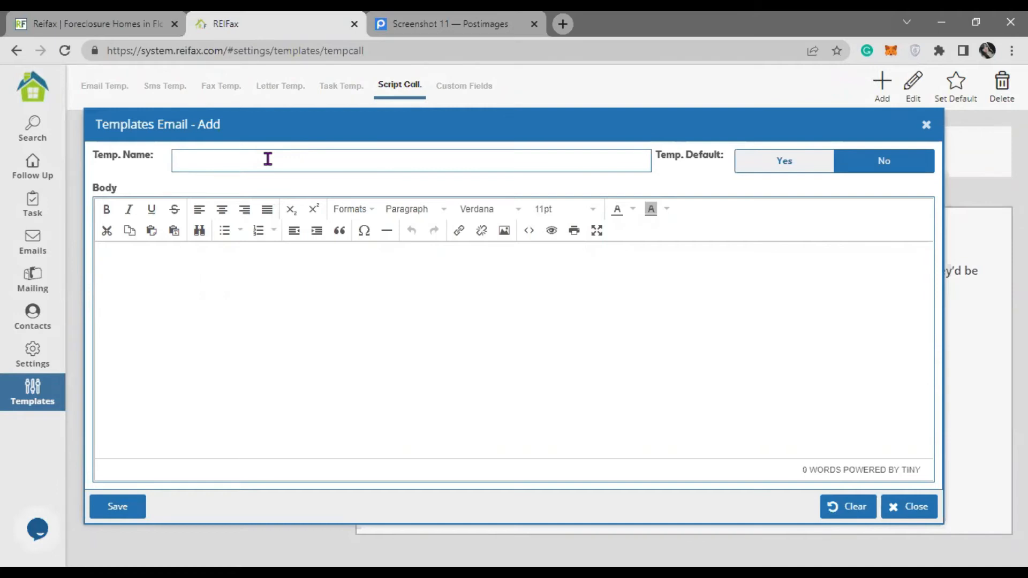
pyautogui.write('cant')
pyautogui.press('BackSpace')
pyautogui.press('BackSpace')
pyautogui.press('BackSpace')
pyautogui.write('ontacting Owners')
pyautogui.click(264, 295)
pyautogui.write(',mmb ')
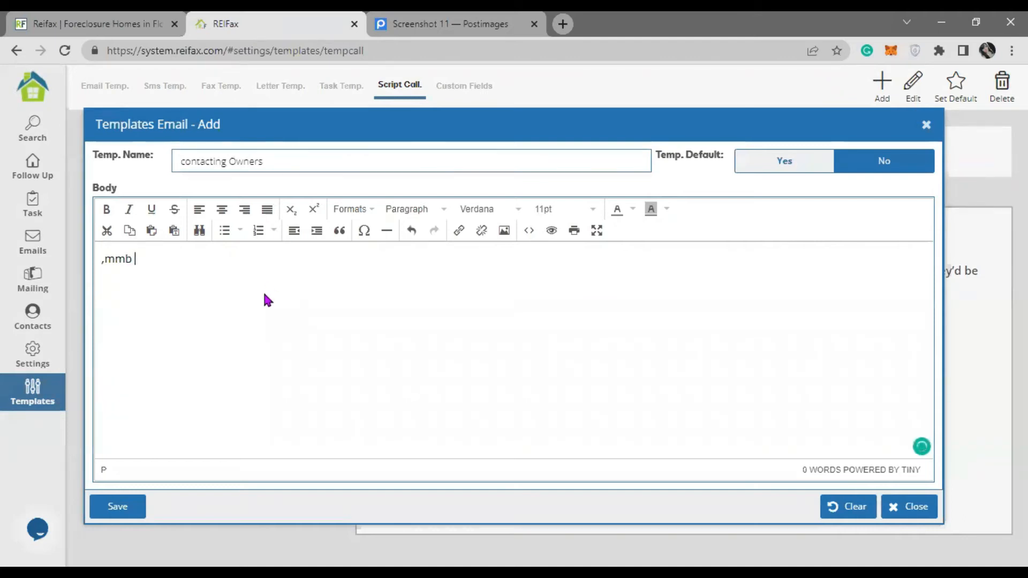
pyautogui.write(",nblkdfnblknblkdnlxnclkn'kndkfbmkldbm")
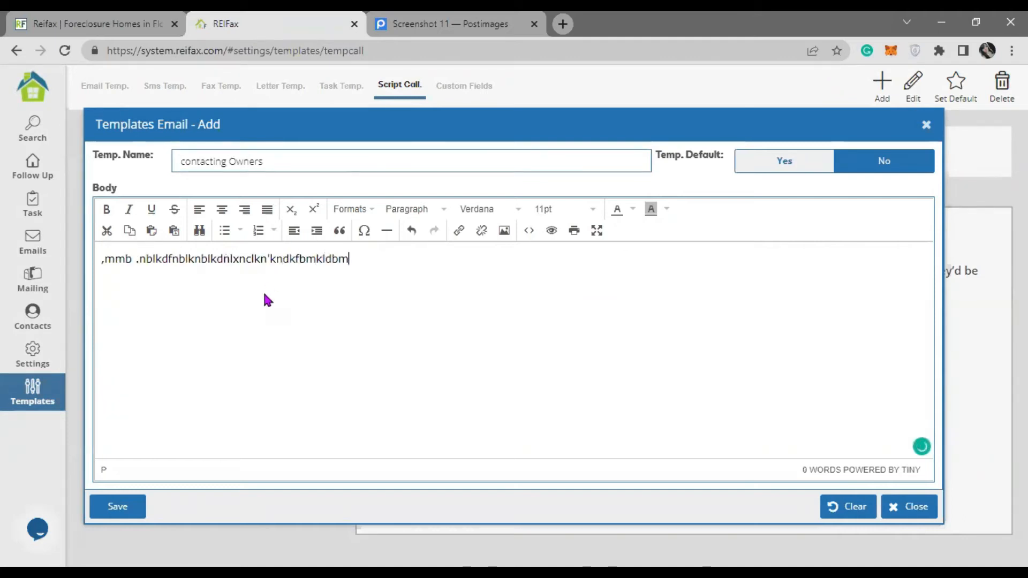
pyautogui.press('BackSpace')
pyautogui.press('BackSpace')
pyautogui.press('BackSpace')
pyautogui.press('BackSpace')
pyautogui.press('BackSpace')
pyautogui.press('BackSpace')
pyautogui.press('BackSpace')
pyautogui.press('BackSpace')
pyautogui.press('BackSpace')
pyautogui.press('BackSpace')
pyautogui.press('BackSpace')
pyautogui.press('BackSpace')
pyautogui.press('BackSpace')
pyautogui.press('BackSpace')
pyautogui.press('BackSpace')
pyautogui.press('BackSpace')
pyautogui.press('BackSpace')
pyautogui.press('BackSpace')
pyautogui.press('BackSpace')
pyautogui.press('BackSpace')
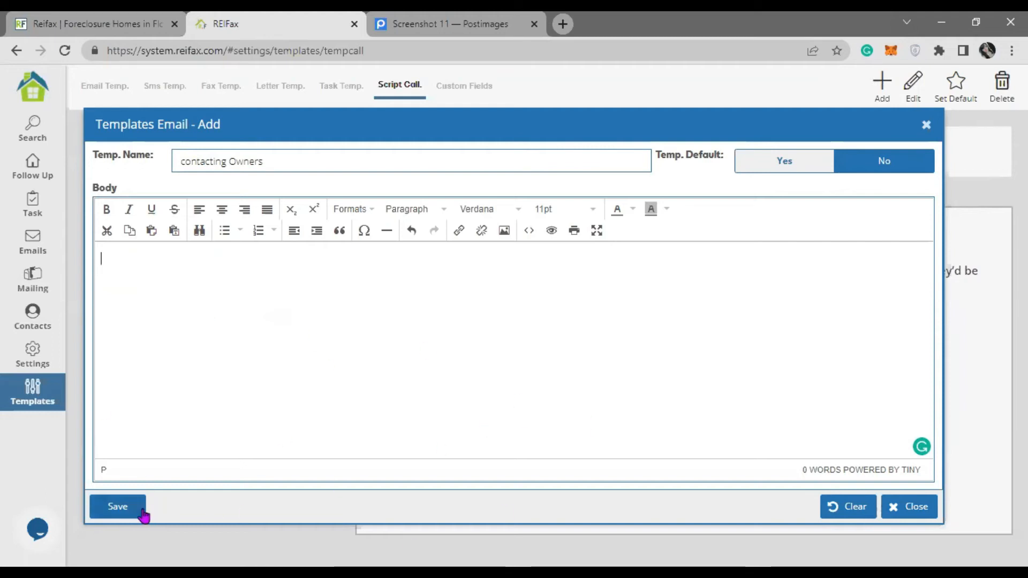
pyautogui.click(919, 510)
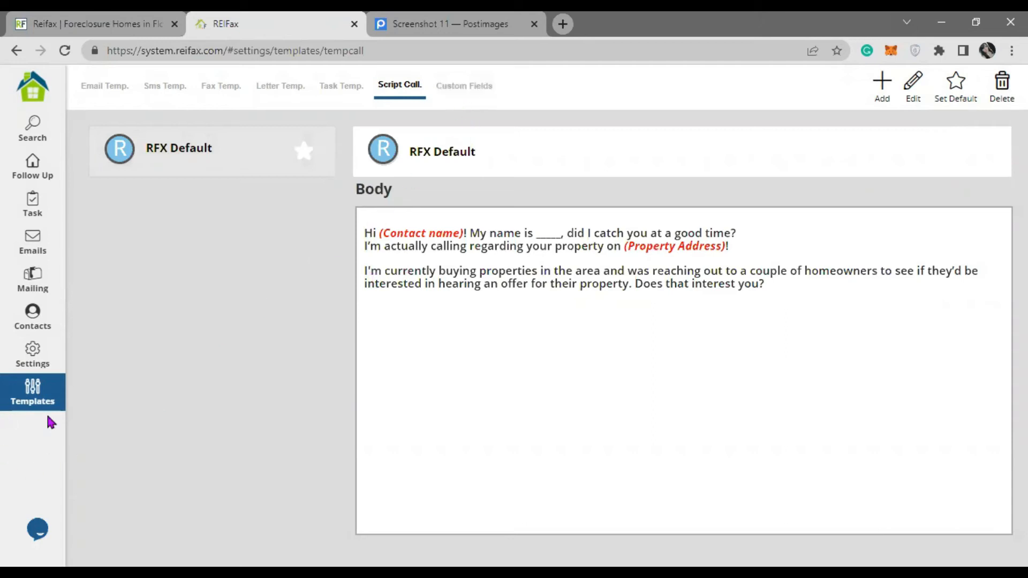
# - Show the Custom Fields templates and preview the available field types without adding one
pyautogui.click(476, 99)
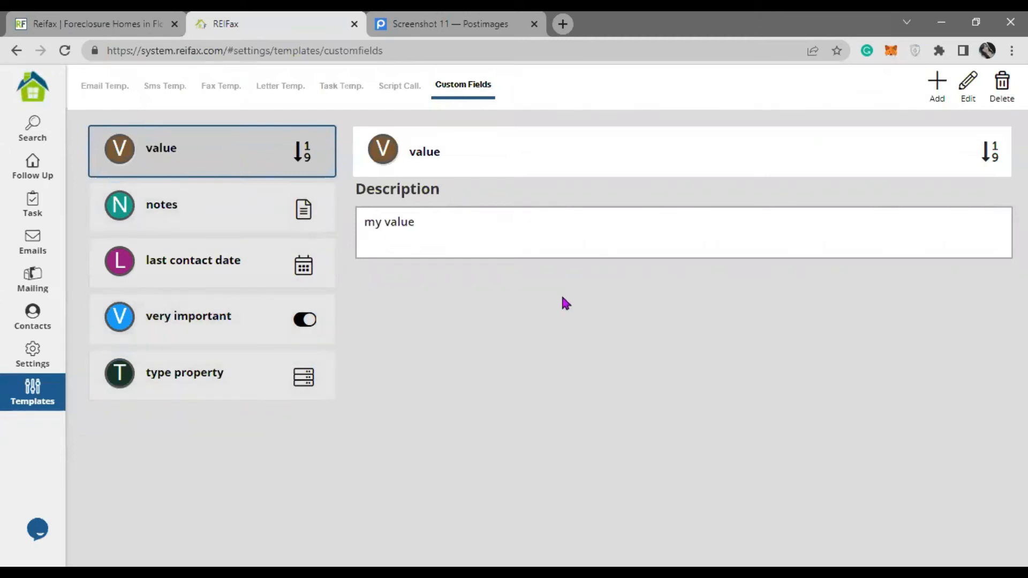
pyautogui.click(937, 92)
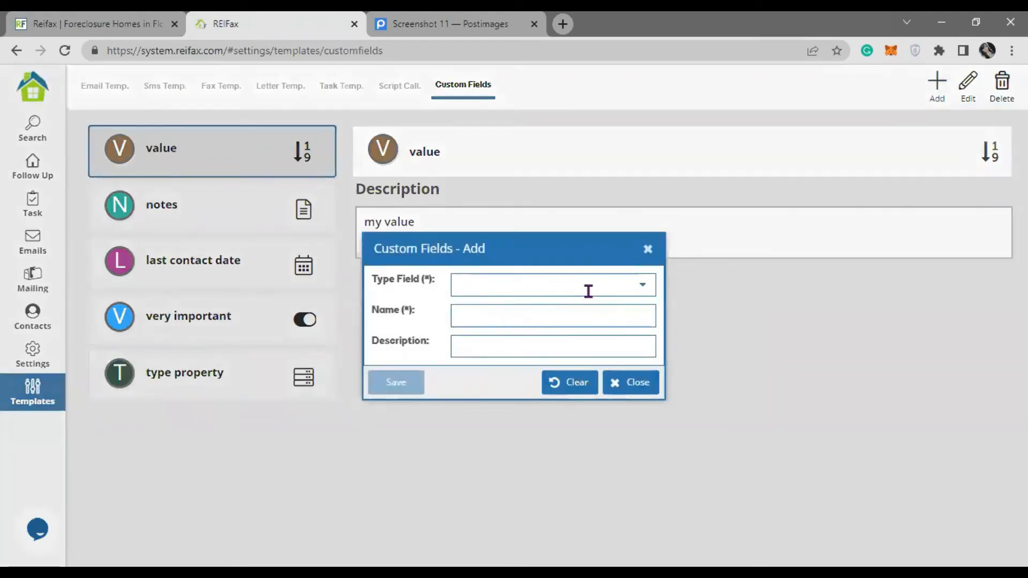
pyautogui.click(645, 292)
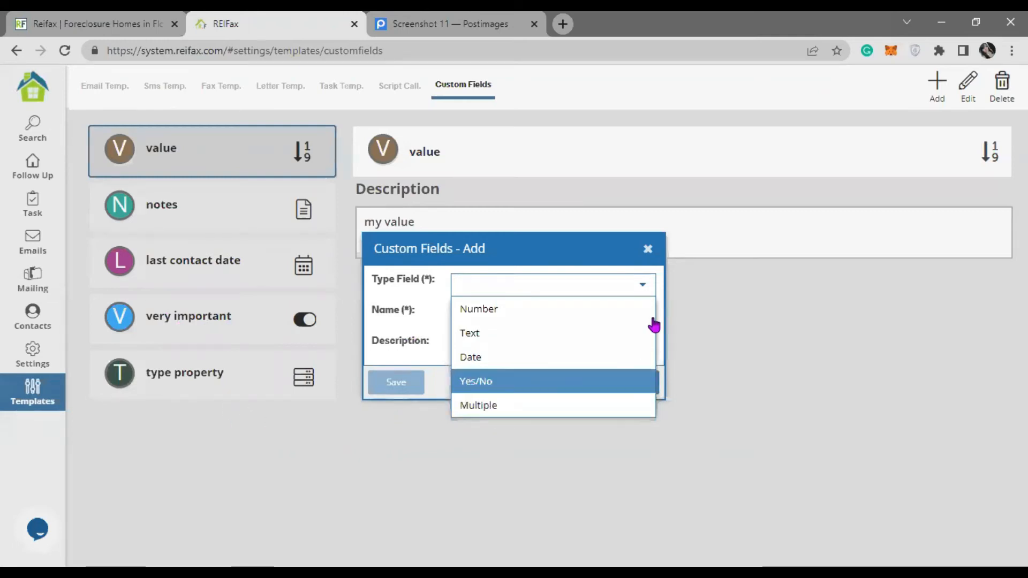
pyautogui.click(641, 288)
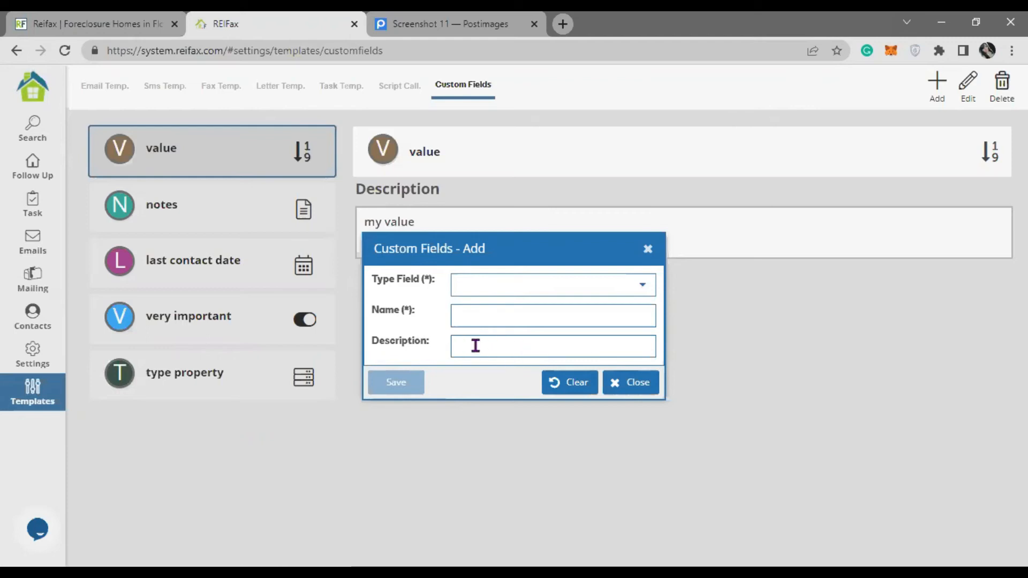
pyautogui.click(647, 249)
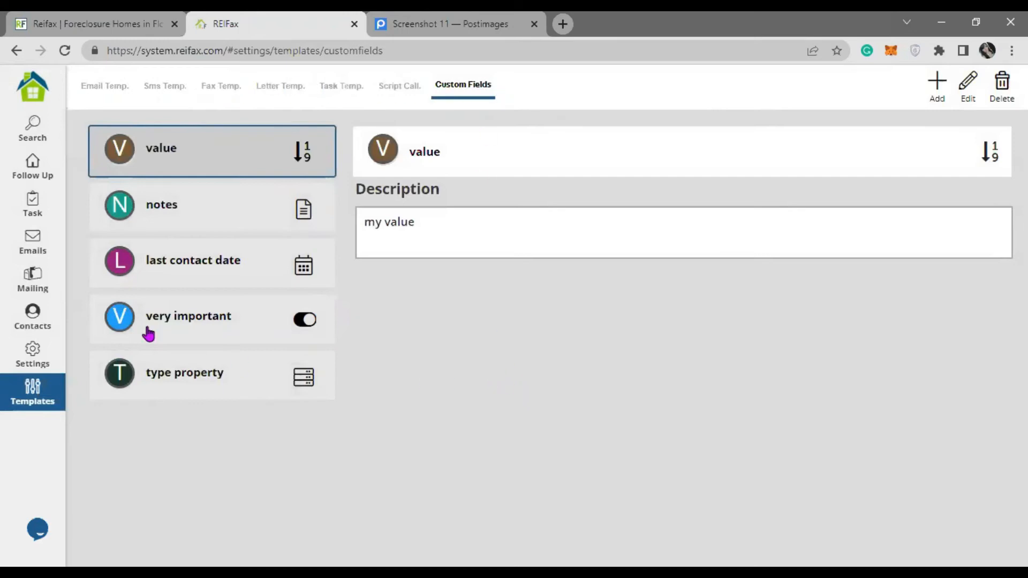
# - On the search page, set county to Hillsborough and city to tampa
pyautogui.click(35, 135)
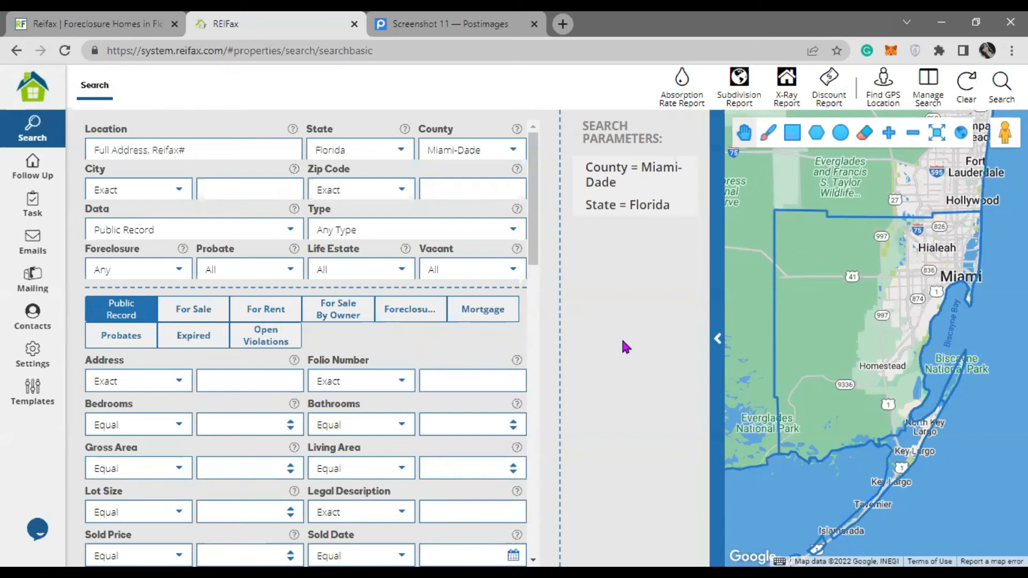
pyautogui.click(513, 151)
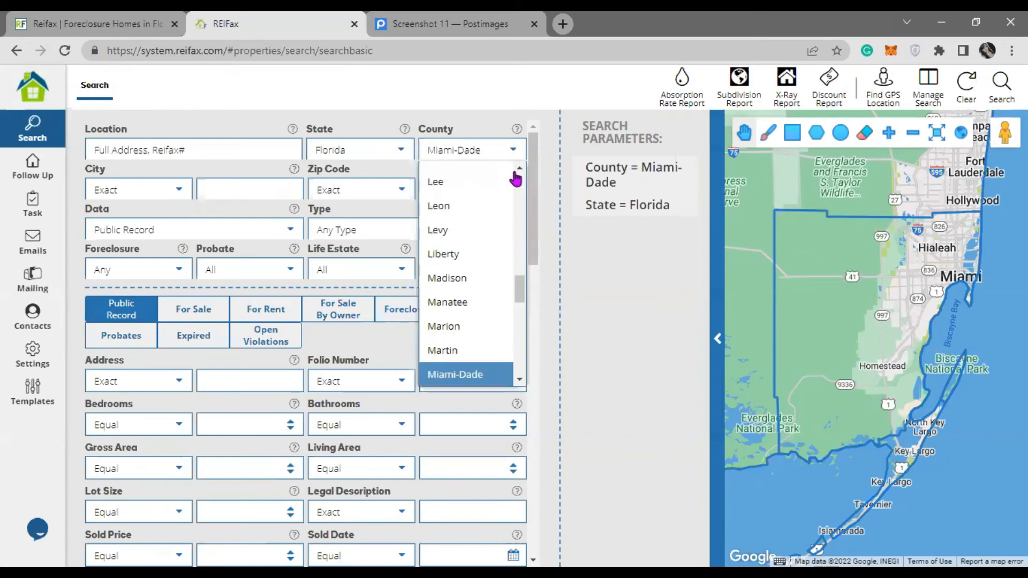
pyautogui.moveTo(521, 284); pyautogui.dragTo(530, 252)
pyautogui.scroll(-5, 522, 310)
pyautogui.click(467, 292)
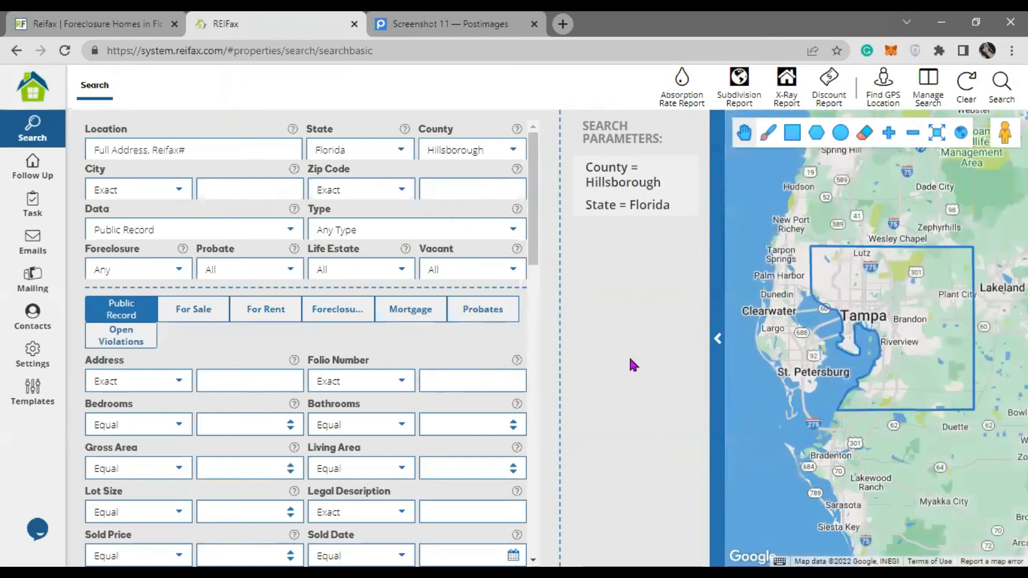
pyautogui.click(243, 198)
pyautogui.write('tampa')
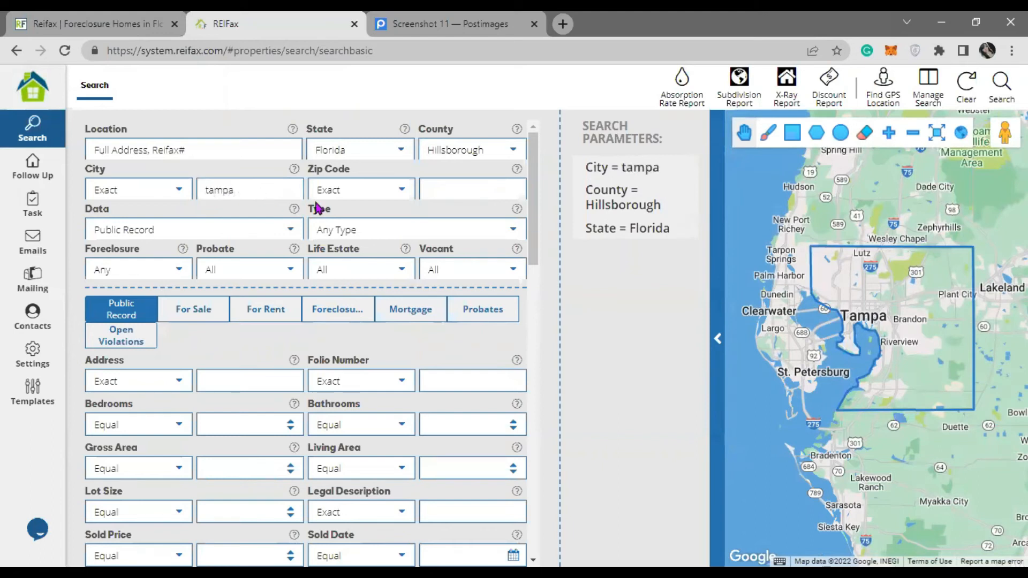
# - Limit results to Single Family For Sale listings priced between 50000 and 500000
pyautogui.click(502, 230)
pyautogui.click(364, 279)
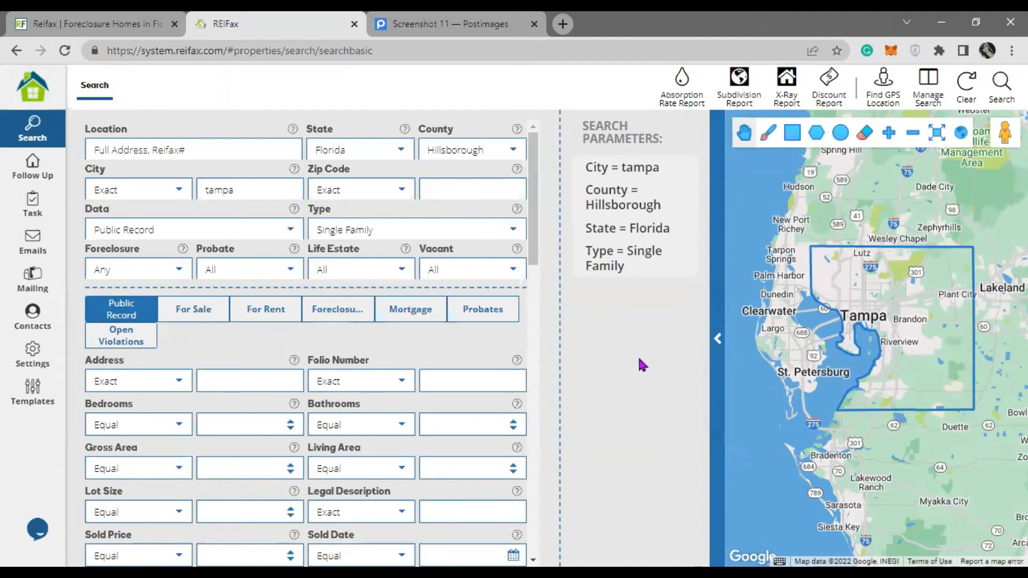
pyautogui.click(291, 232)
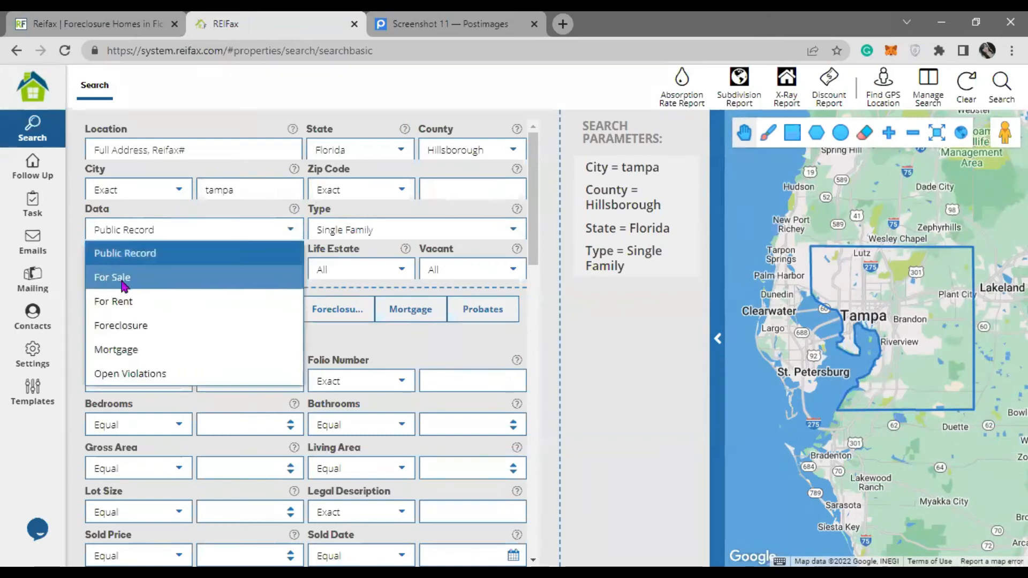
pyautogui.click(111, 277)
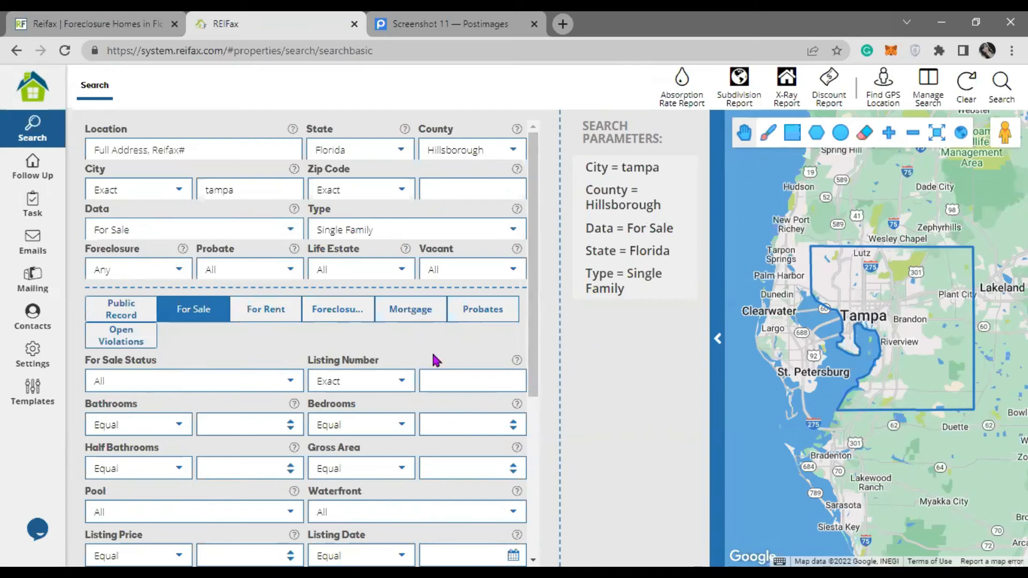
pyautogui.scroll(-3, 181, 361)
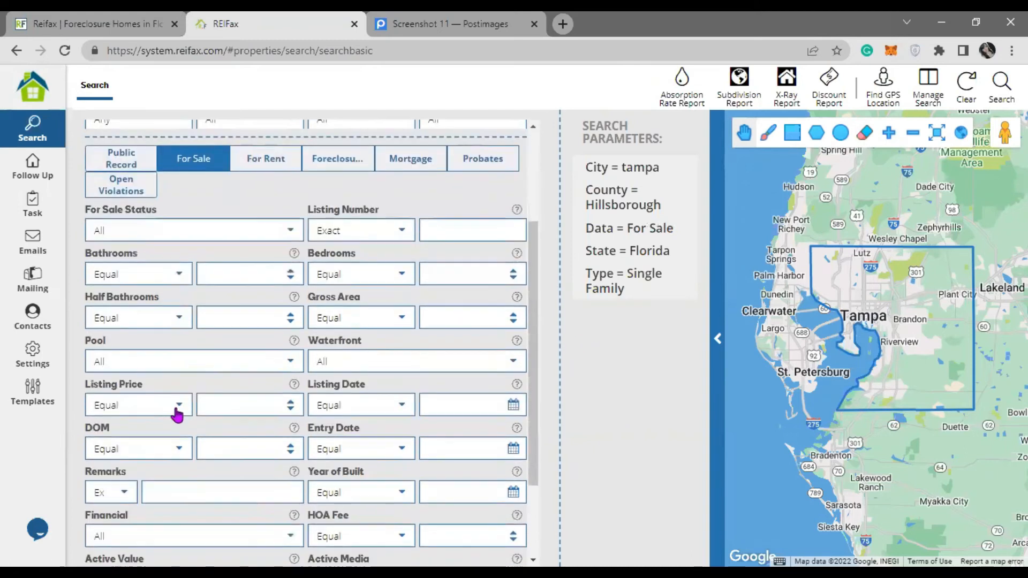
pyautogui.click(179, 409)
pyautogui.click(142, 359)
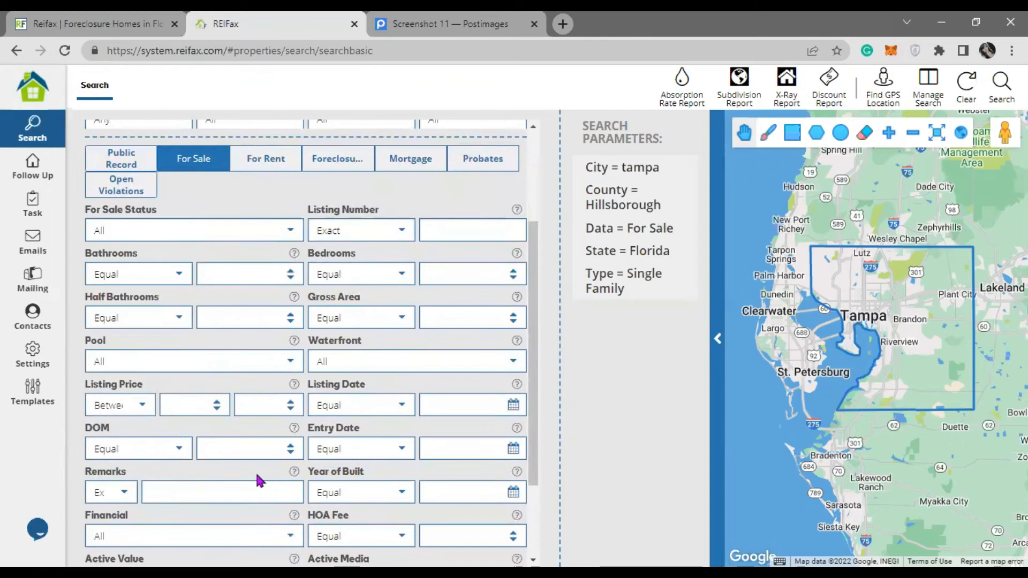
pyautogui.write('50000')
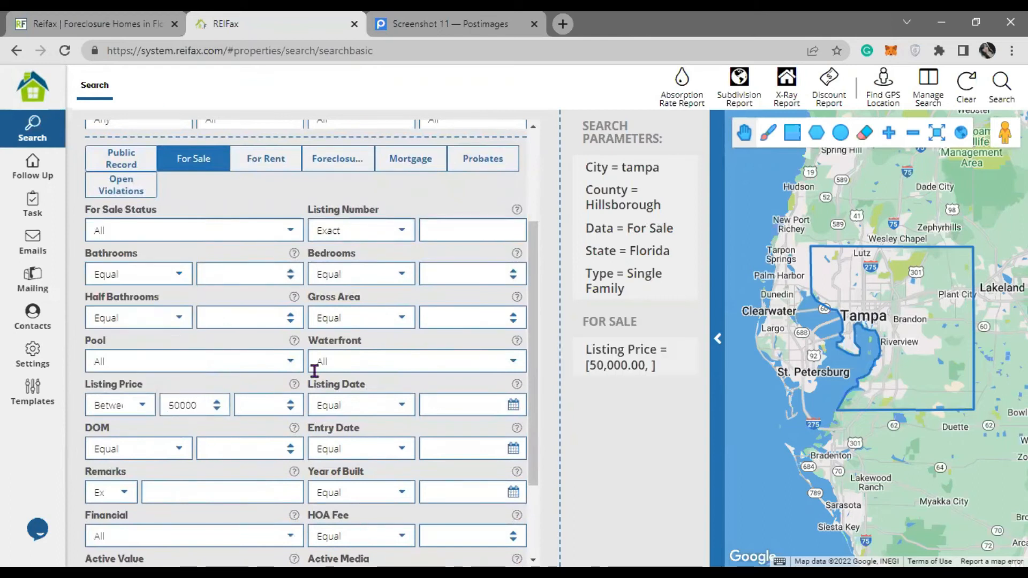
pyautogui.click(246, 404)
pyautogui.write('500000')
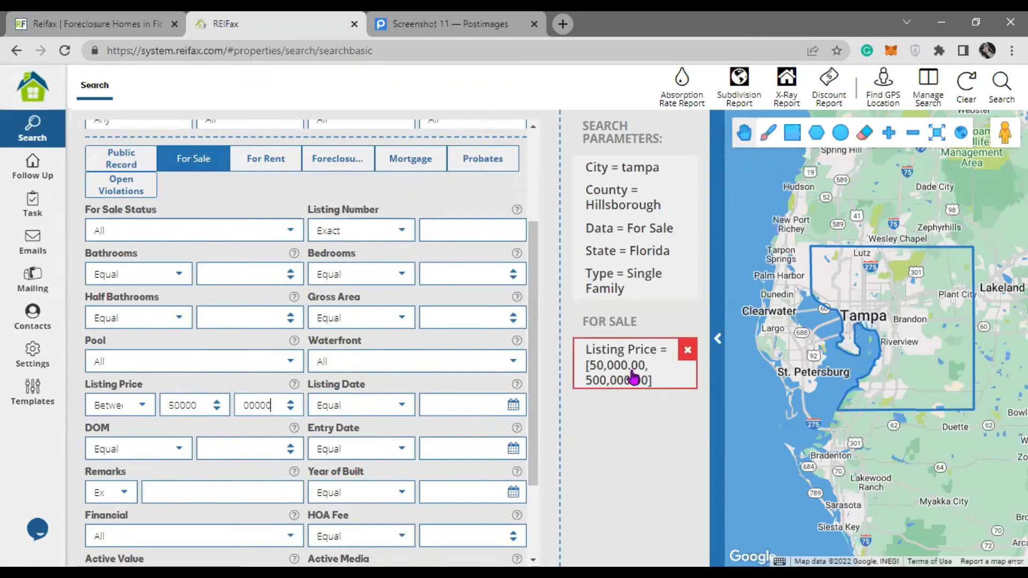
pyautogui.scroll(3, 412, 420)
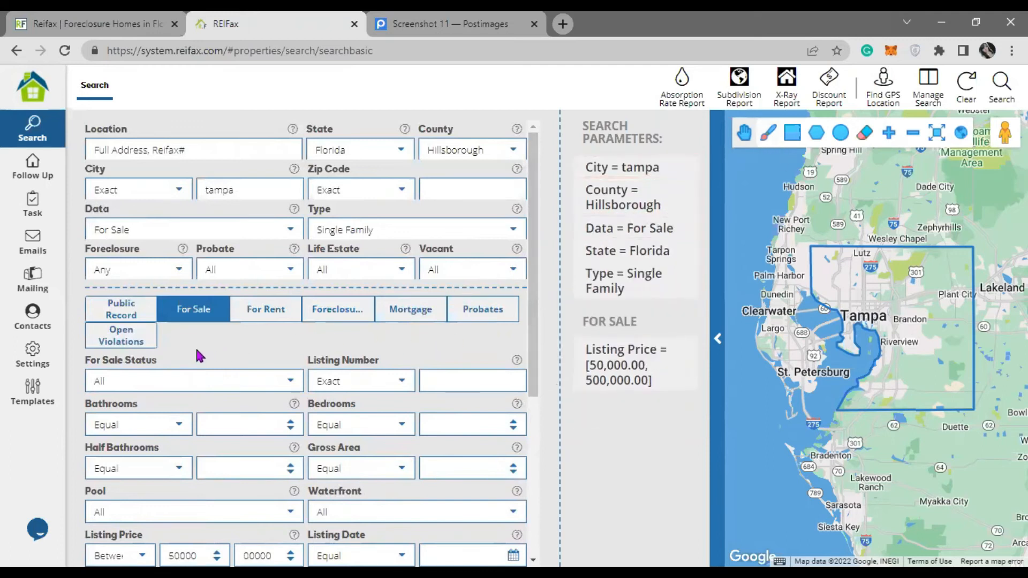
# - Add the Open Violations criterion Violation = Yes and rerun the search, returning 16 Tampa properties
pyautogui.click(124, 342)
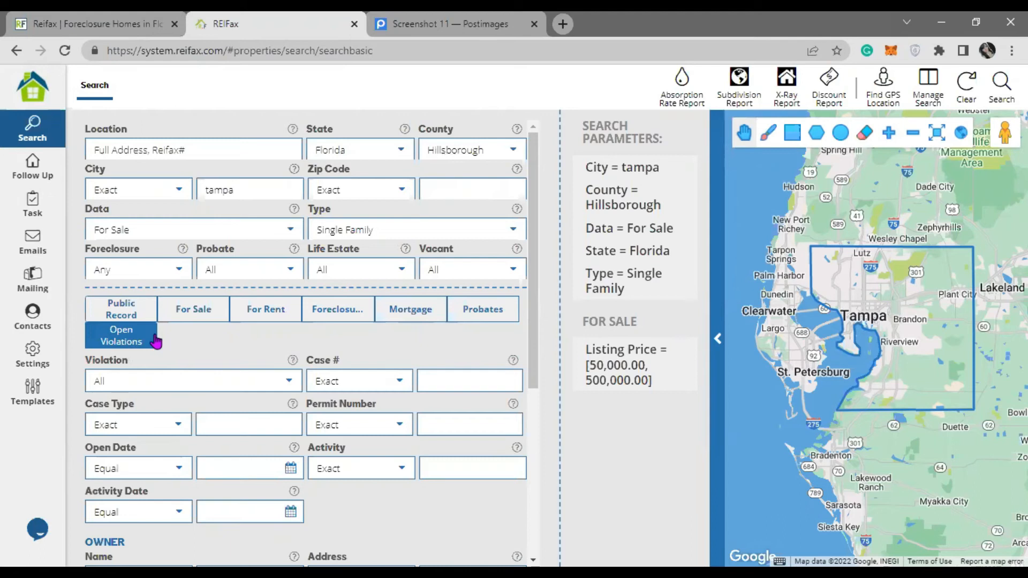
pyautogui.click(289, 381)
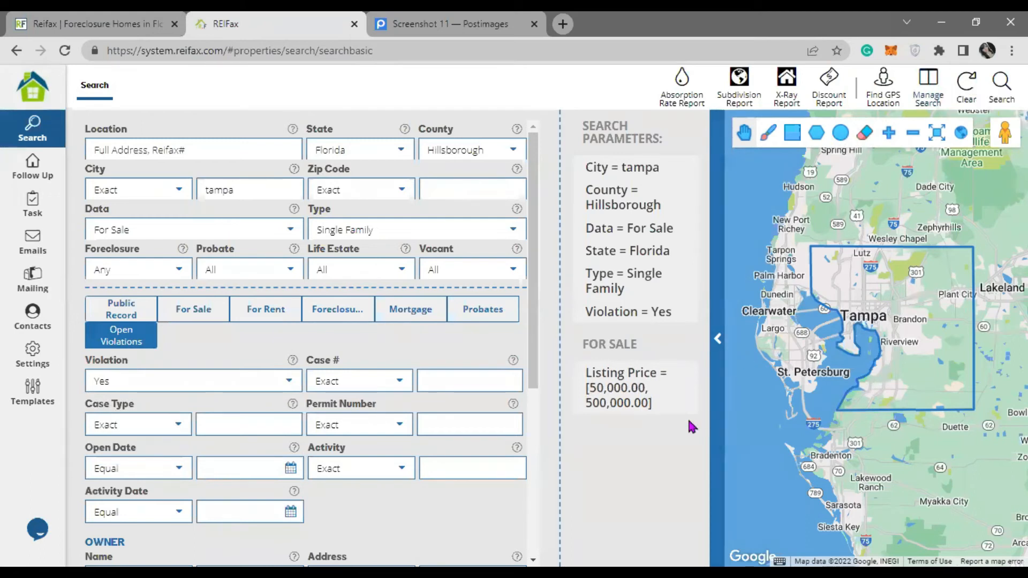
pyautogui.click(1001, 86)
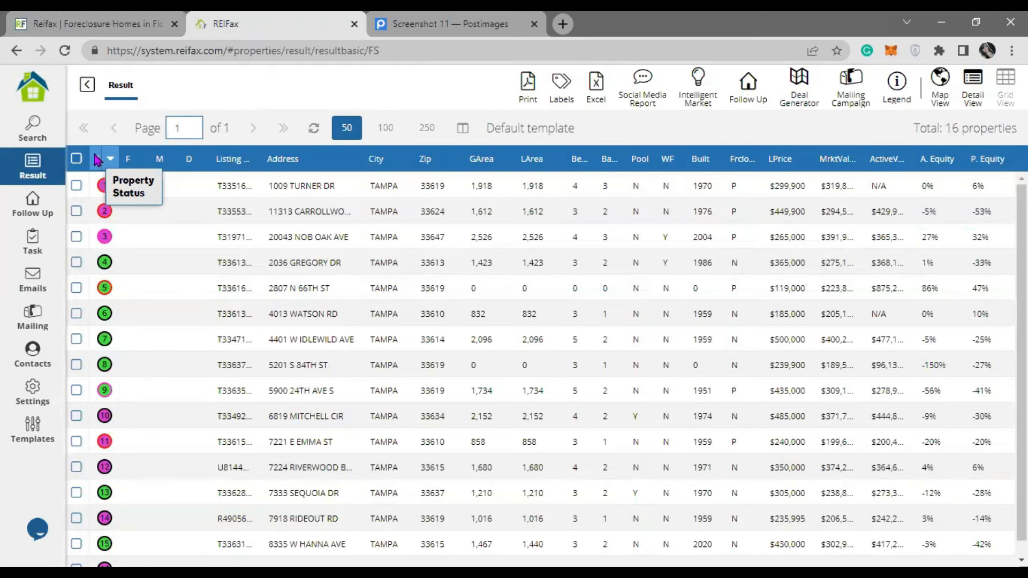
pyautogui.click(110, 193)
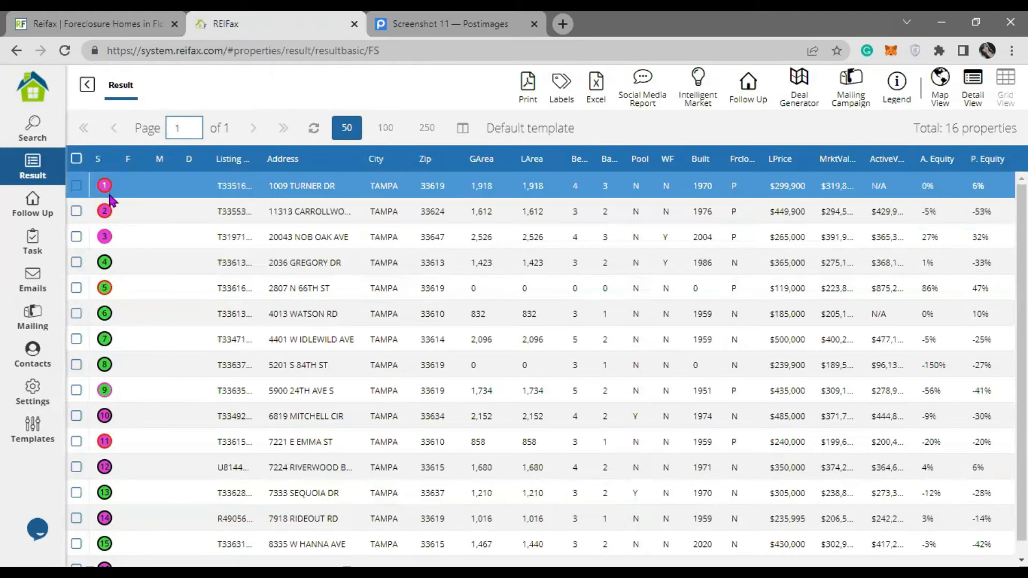
pyautogui.click(106, 241)
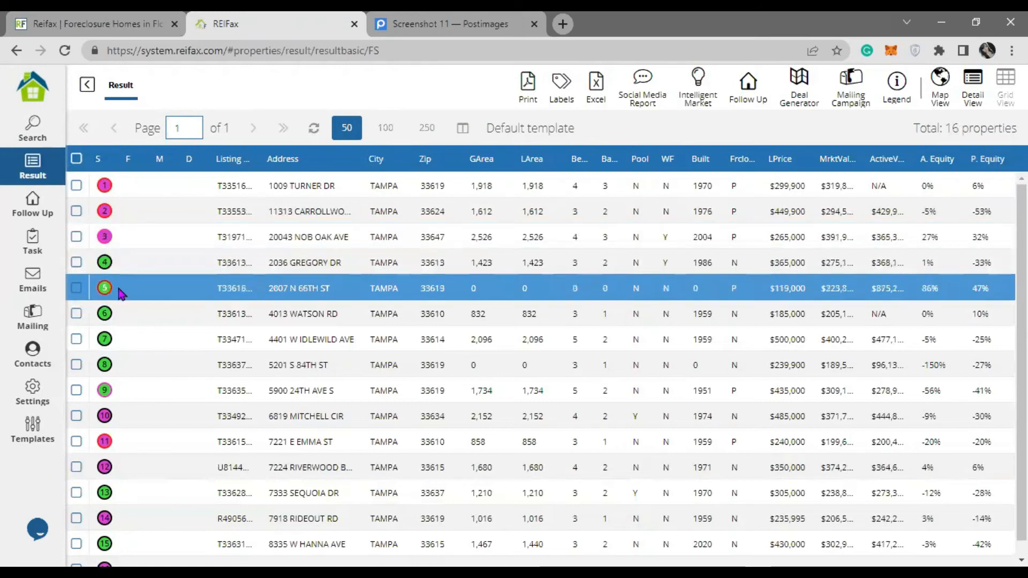
pyautogui.scroll(-1, 126, 296)
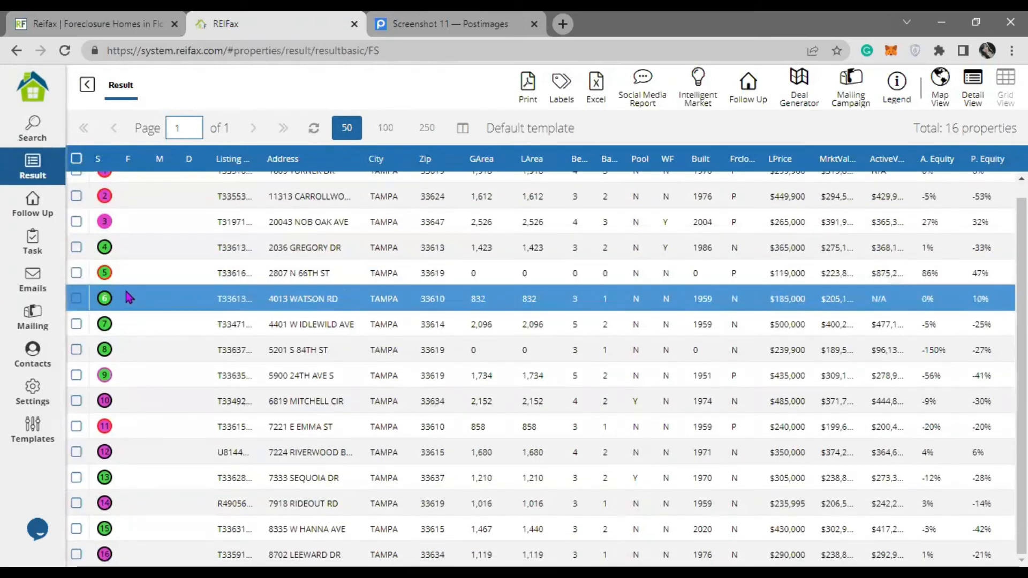
pyautogui.scroll(1, 128, 298)
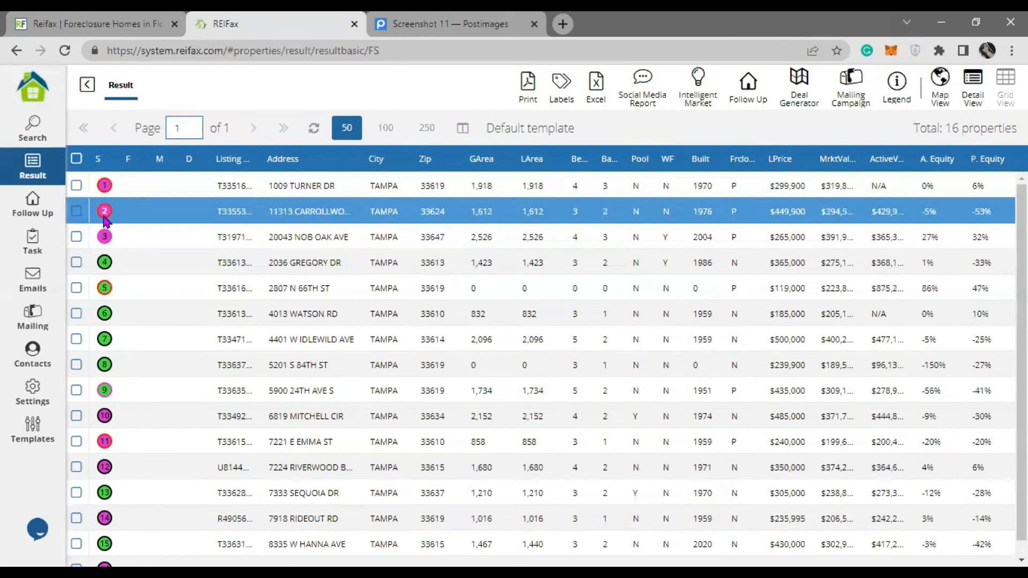
pyautogui.click(893, 91)
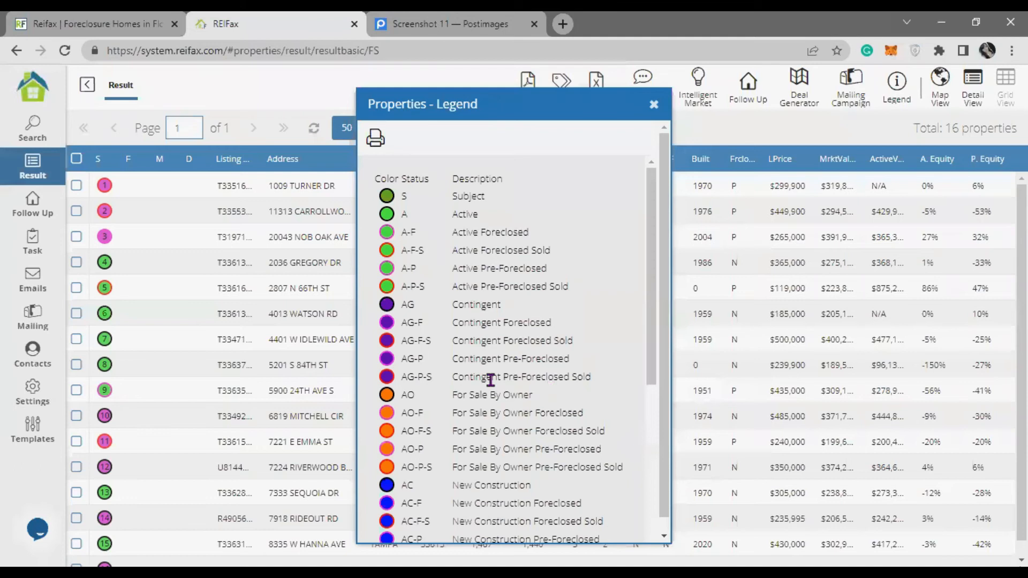
pyautogui.scroll(-3, 488, 382)
pyautogui.scroll(-3, 488, 383)
pyautogui.moveTo(496, 280); pyautogui.dragTo(451, 279)
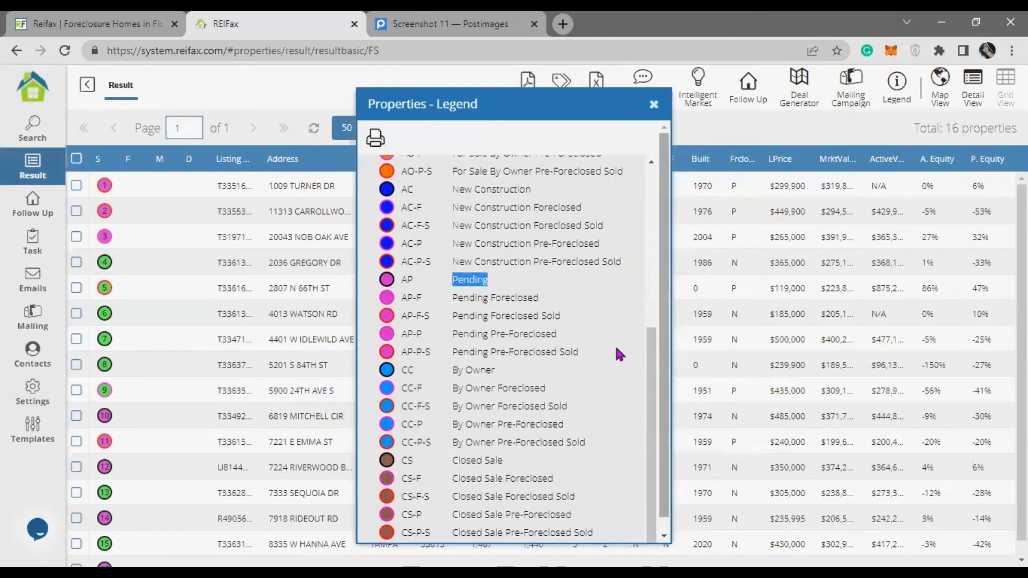
pyautogui.scroll(5, 576, 349)
pyautogui.moveTo(503, 236); pyautogui.dragTo(451, 236)
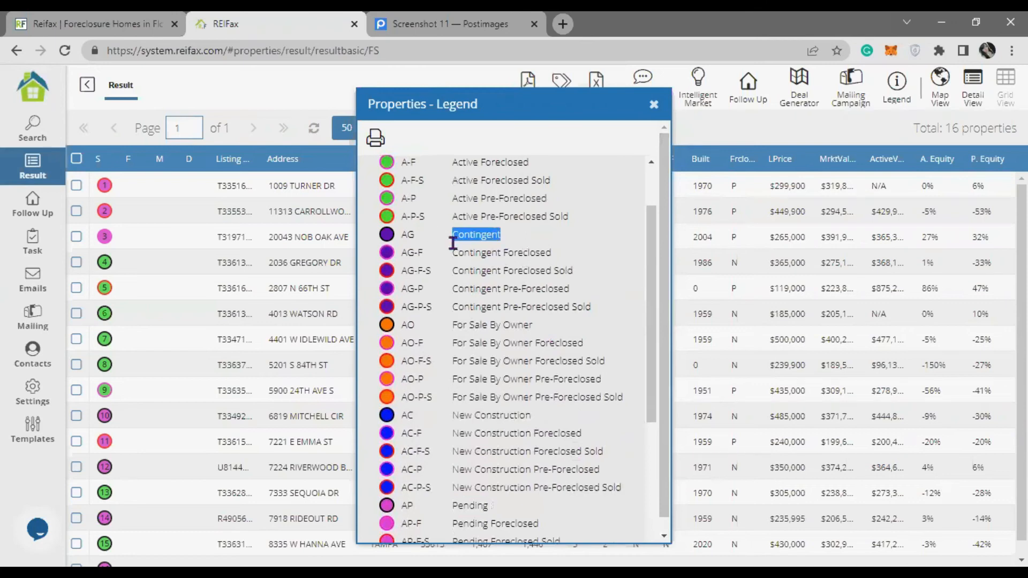
pyautogui.click(653, 105)
pyautogui.click(147, 213)
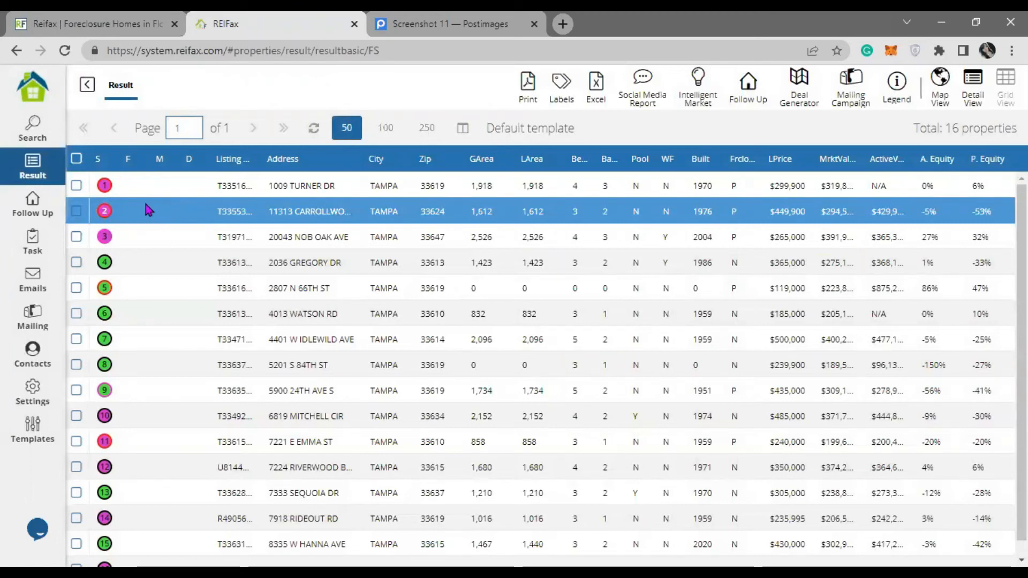
# - Restrict the search to For Sale Status Active and select all 8 resulting properties
pyautogui.click(38, 141)
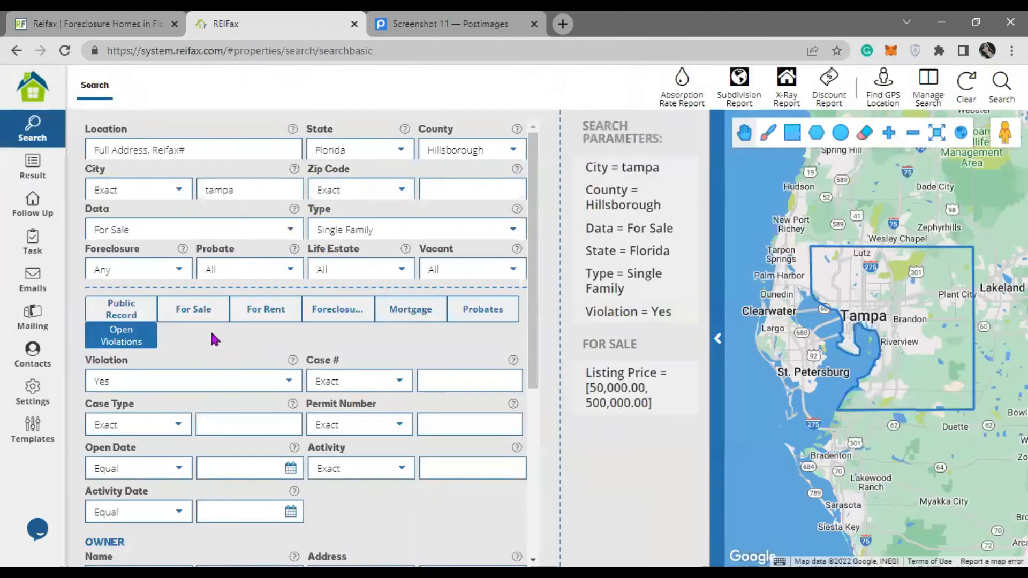
pyautogui.click(204, 319)
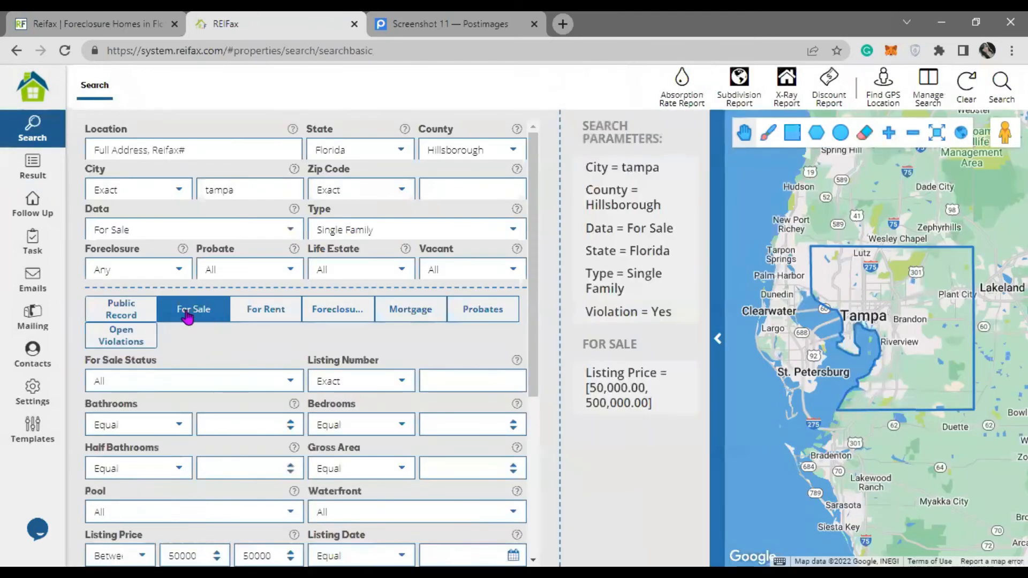
pyautogui.click(292, 381)
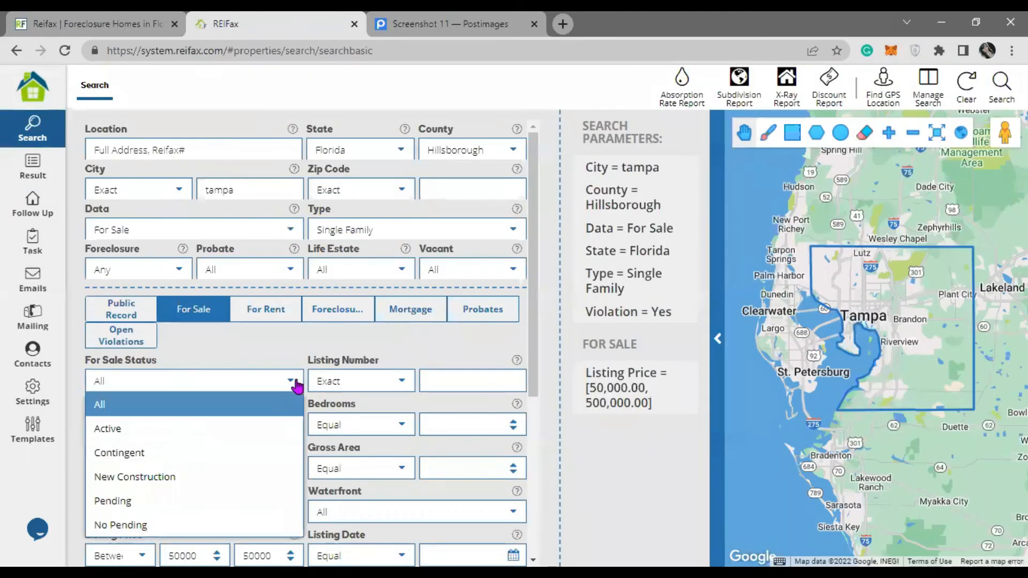
pyautogui.click(145, 436)
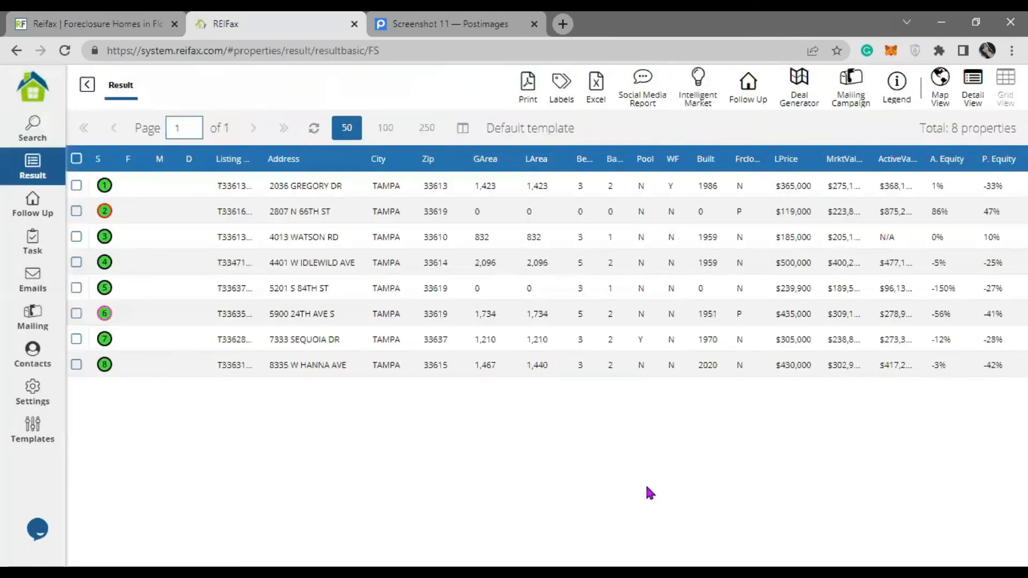
pyautogui.click(76, 158)
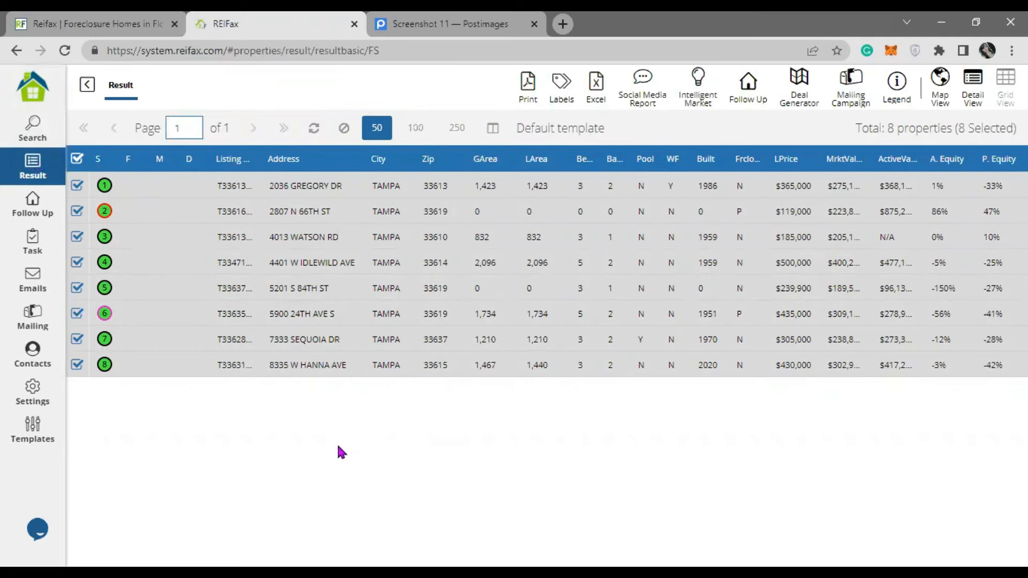
# - Add the 8 selected properties to Follow Up as Buying and acknowledge the success message
pyautogui.click(747, 90)
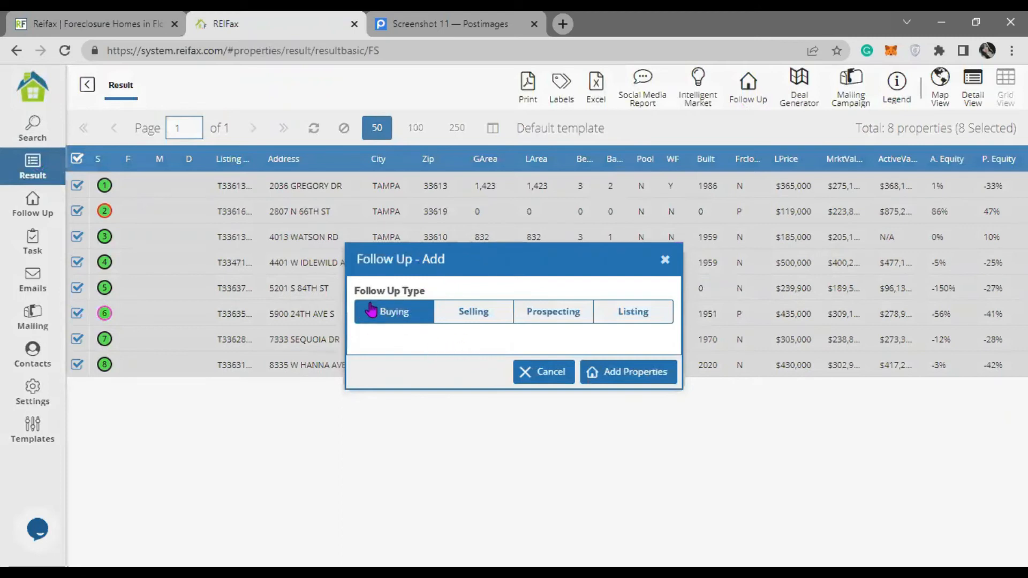
pyautogui.click(630, 371)
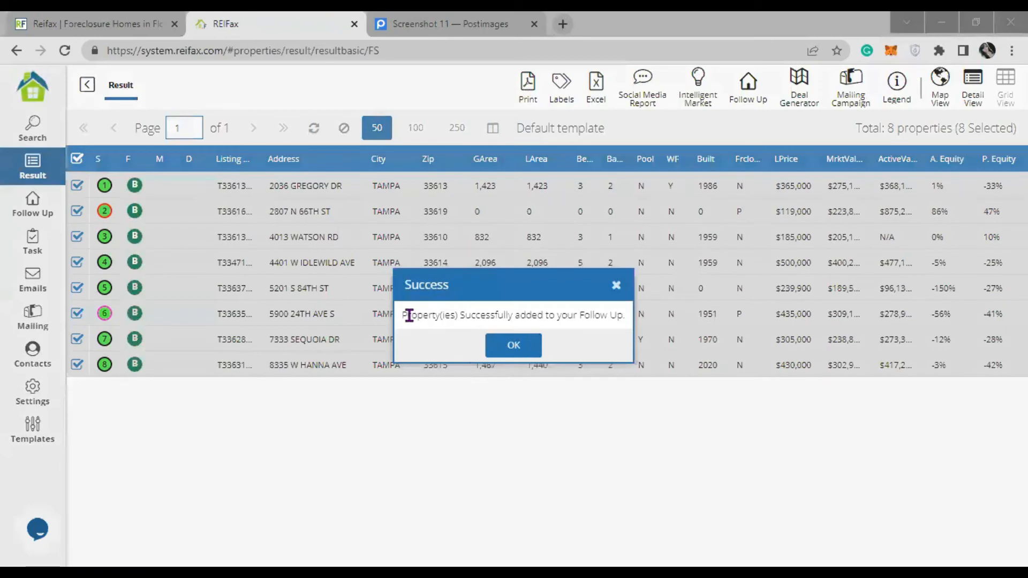
pyautogui.moveTo(407, 316); pyautogui.dragTo(621, 315)
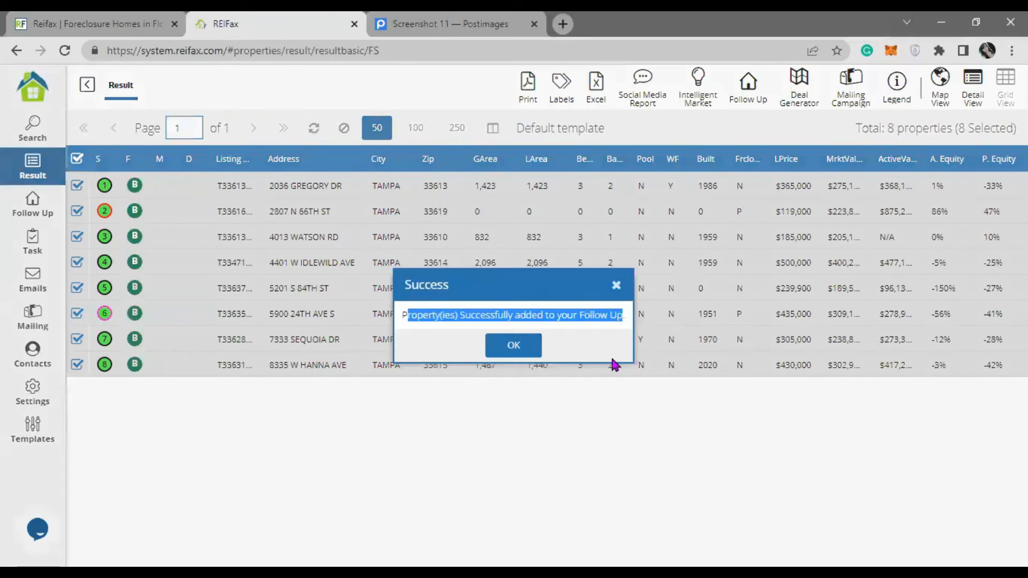
pyautogui.click(503, 347)
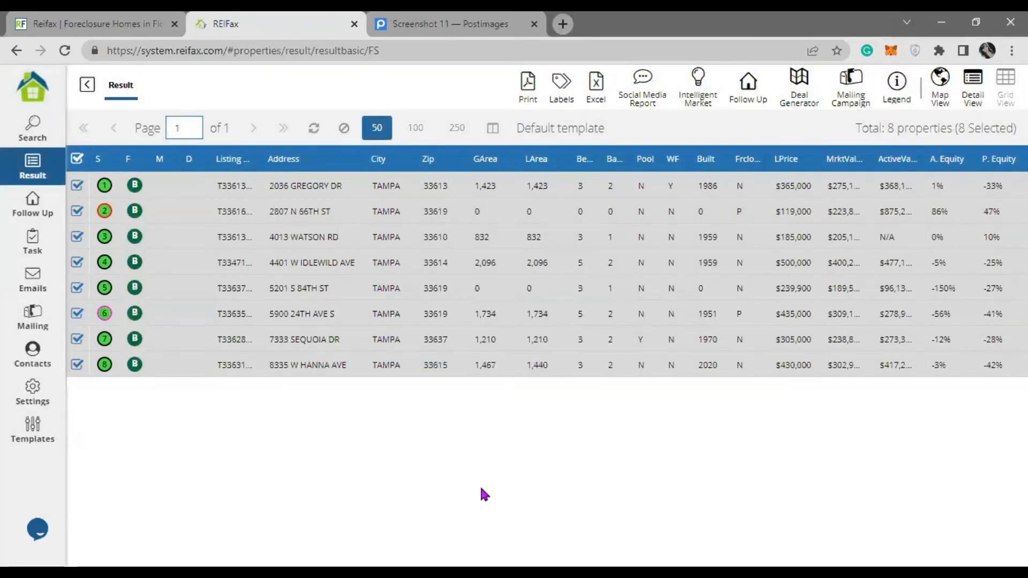
pyautogui.click(77, 160)
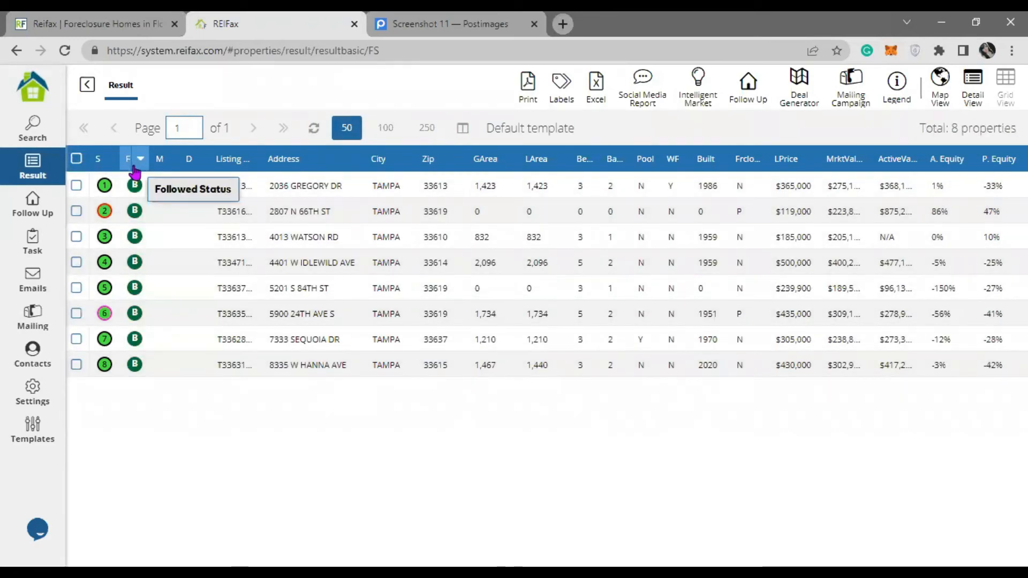
pyautogui.click(134, 184)
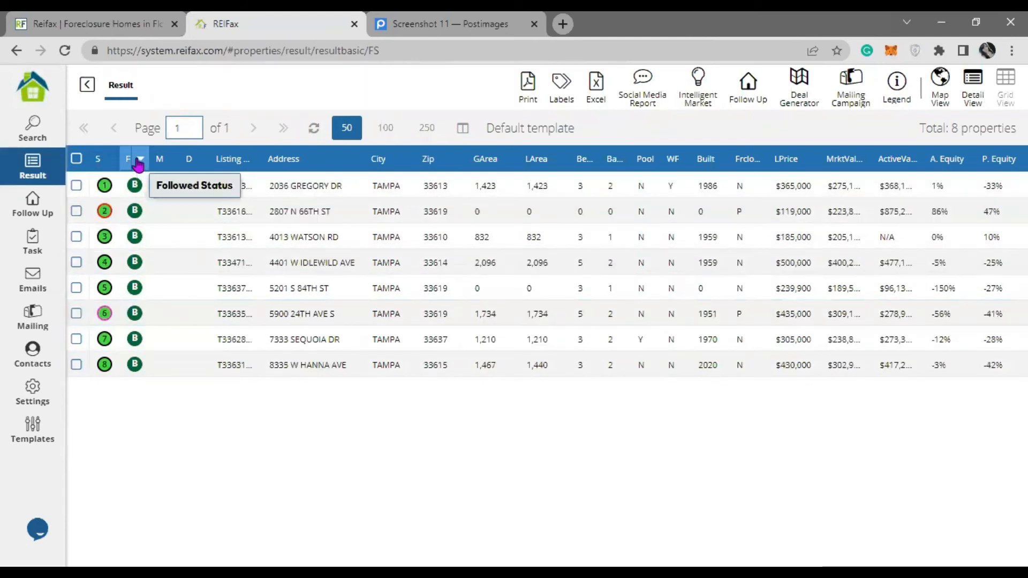
pyautogui.click(749, 92)
pyautogui.click(519, 345)
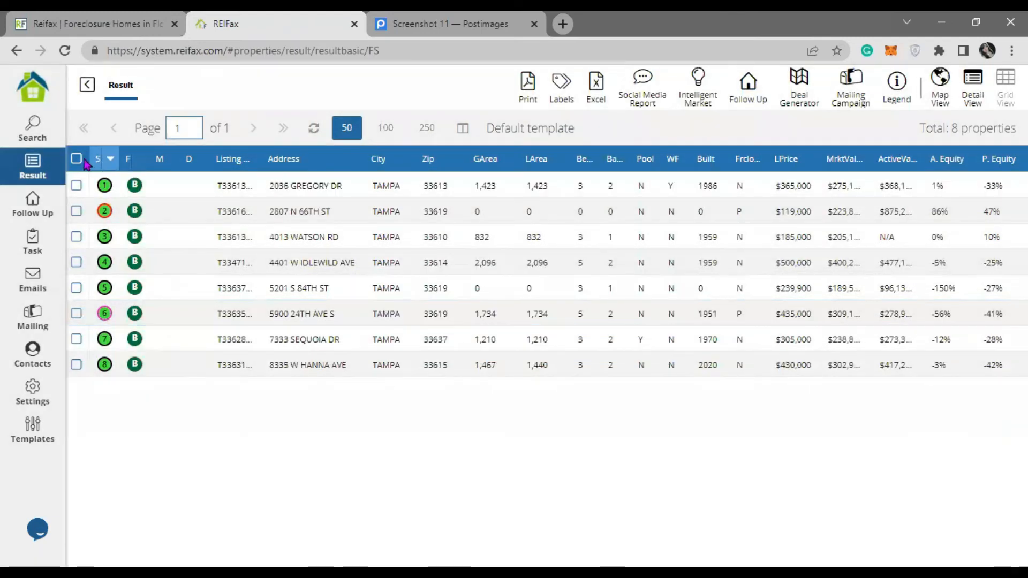
pyautogui.click(79, 160)
pyautogui.click(747, 89)
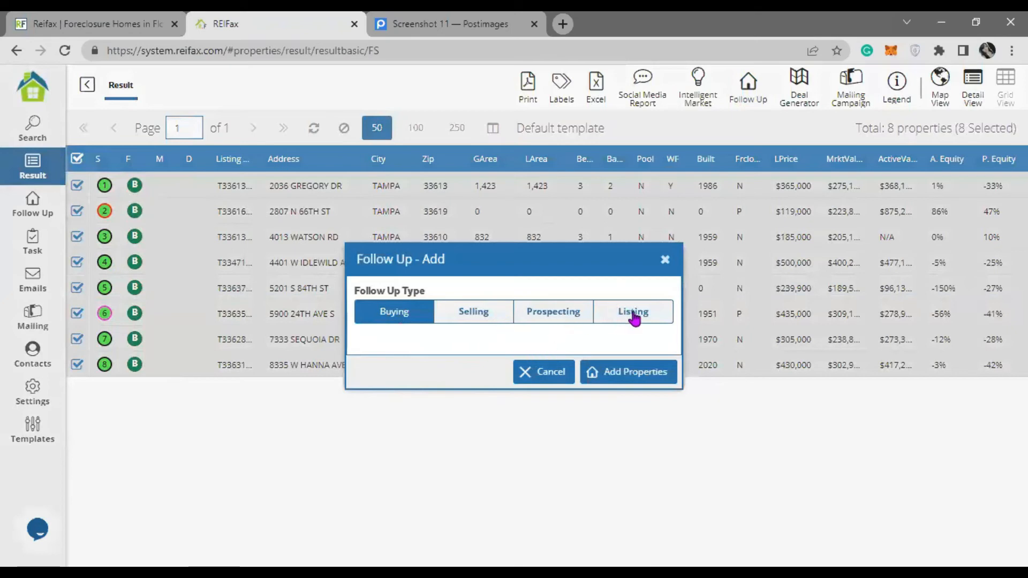
pyautogui.click(664, 260)
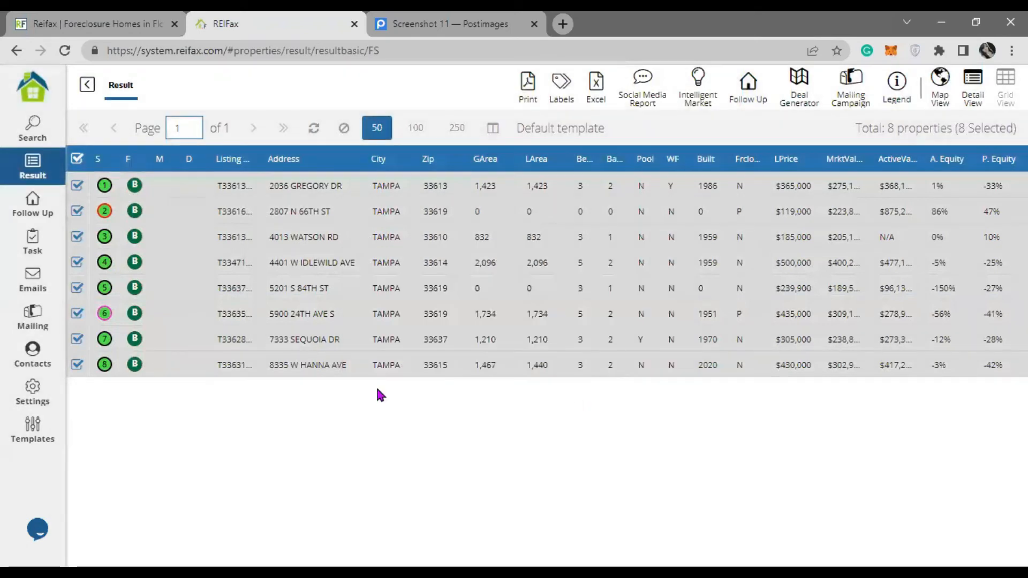
# - Open the 162-property Follow Up list, select the top eight entries, and bring up Filter settings
pyautogui.click(16, 214)
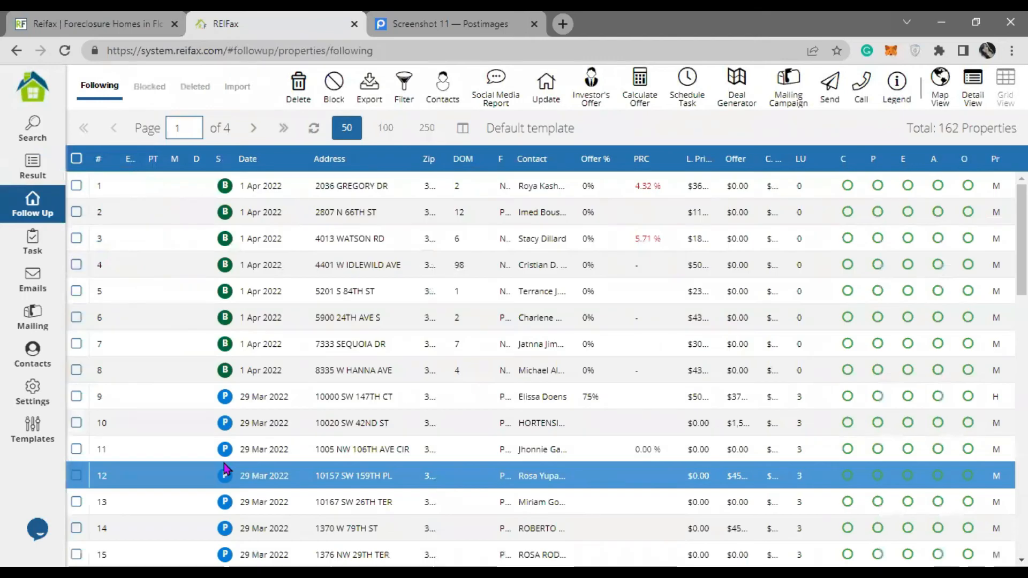
pyautogui.moveTo(905, 128); pyautogui.dragTo(1016, 128)
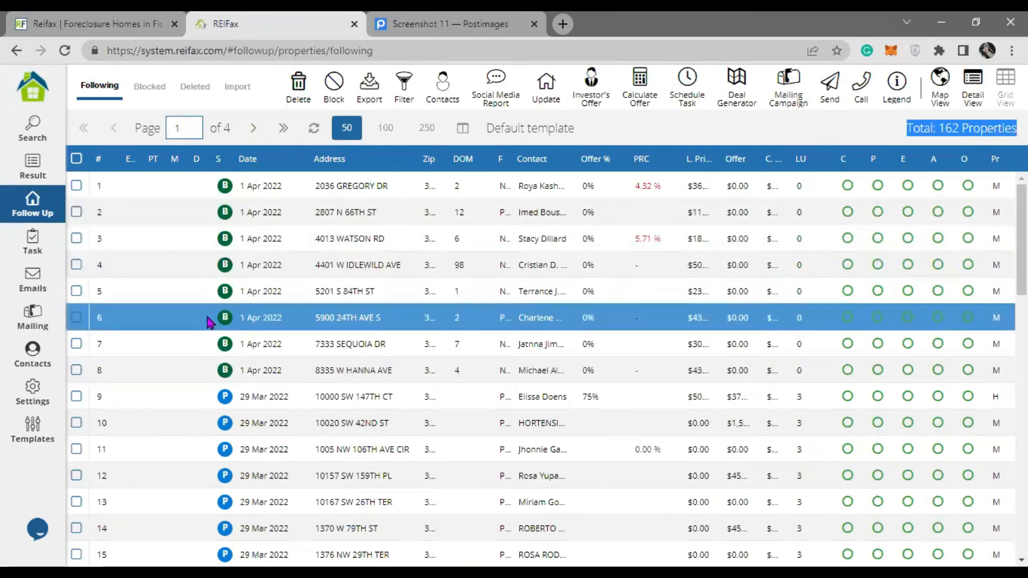
pyautogui.click(76, 186)
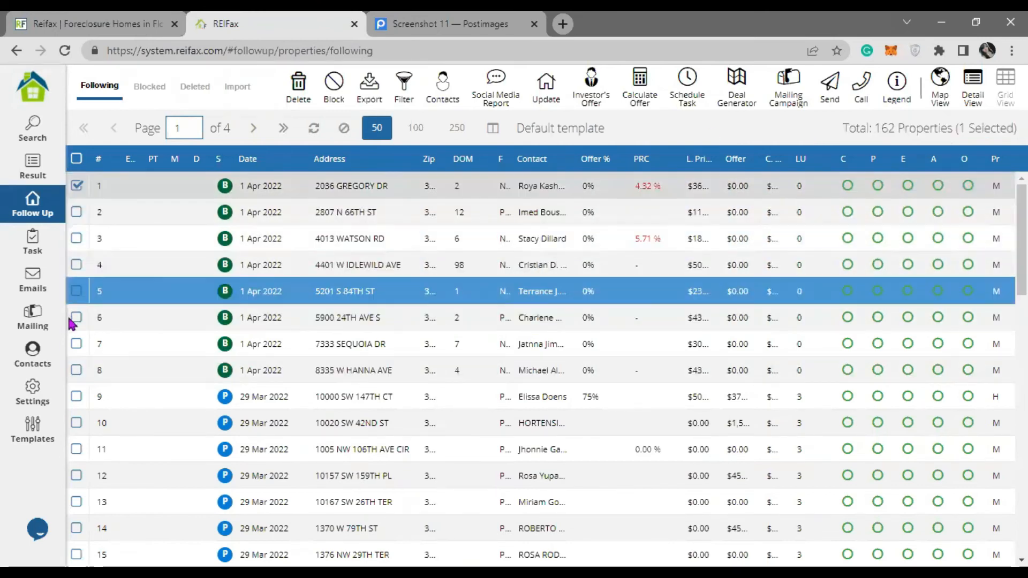
pyautogui.keyDown('shift'); pyautogui.click(76, 370); pyautogui.keyUp('shift')
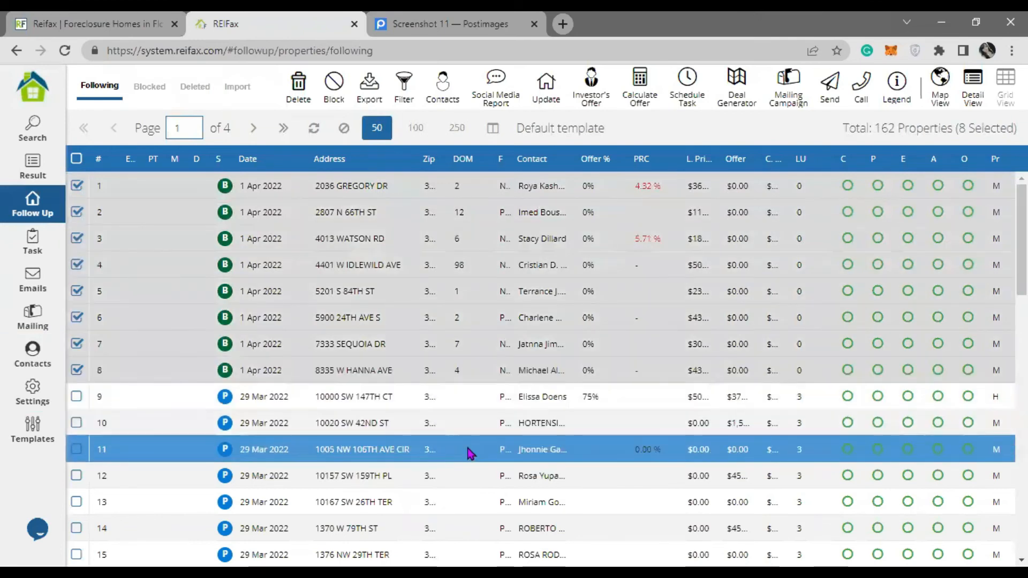
pyautogui.click(405, 105)
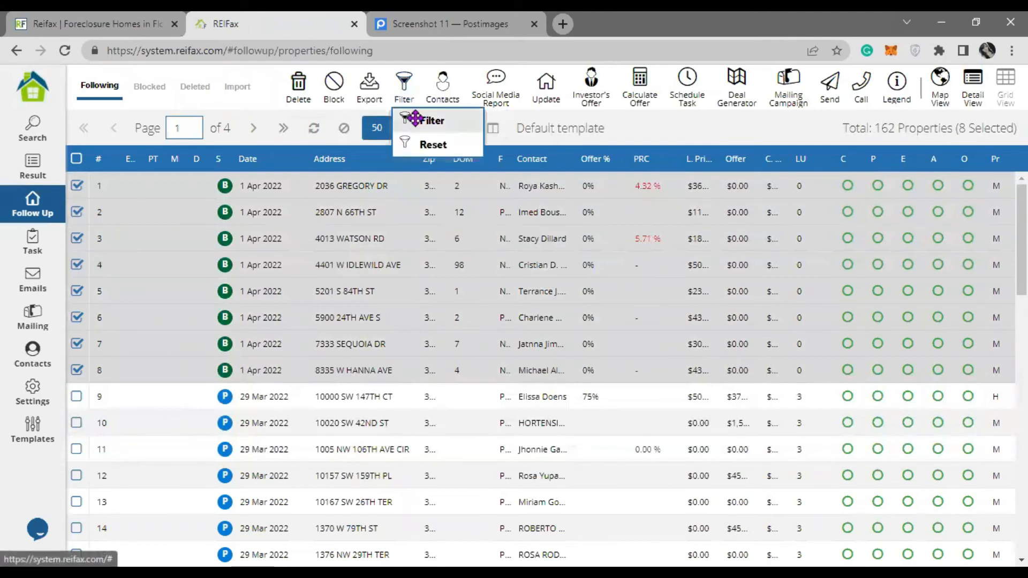
pyautogui.click(415, 120)
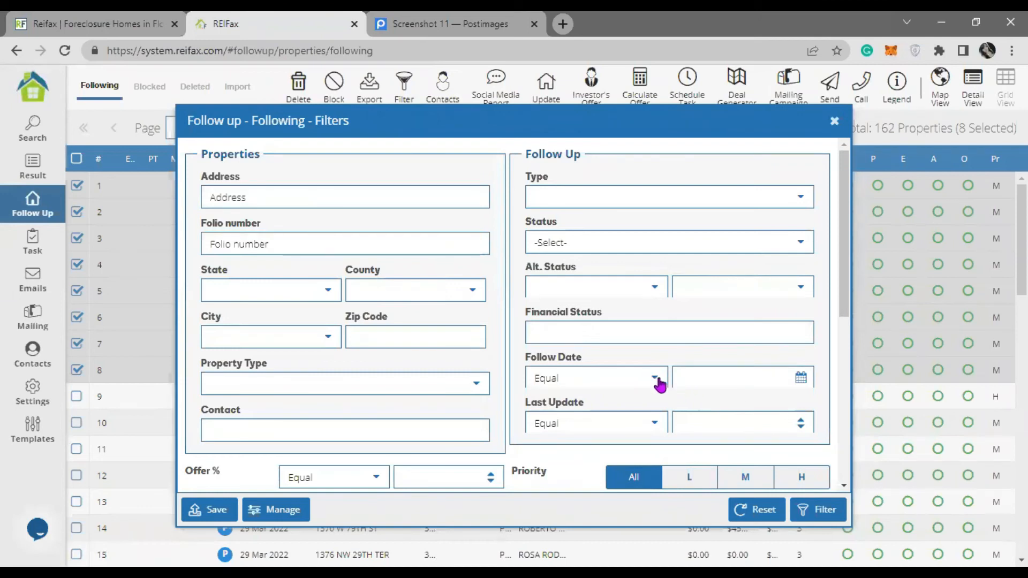
# - Filter the Follow Up list to Follow Date Today and select all 8 matching properties
pyautogui.click(800, 379)
pyautogui.click(787, 348)
pyautogui.click(811, 508)
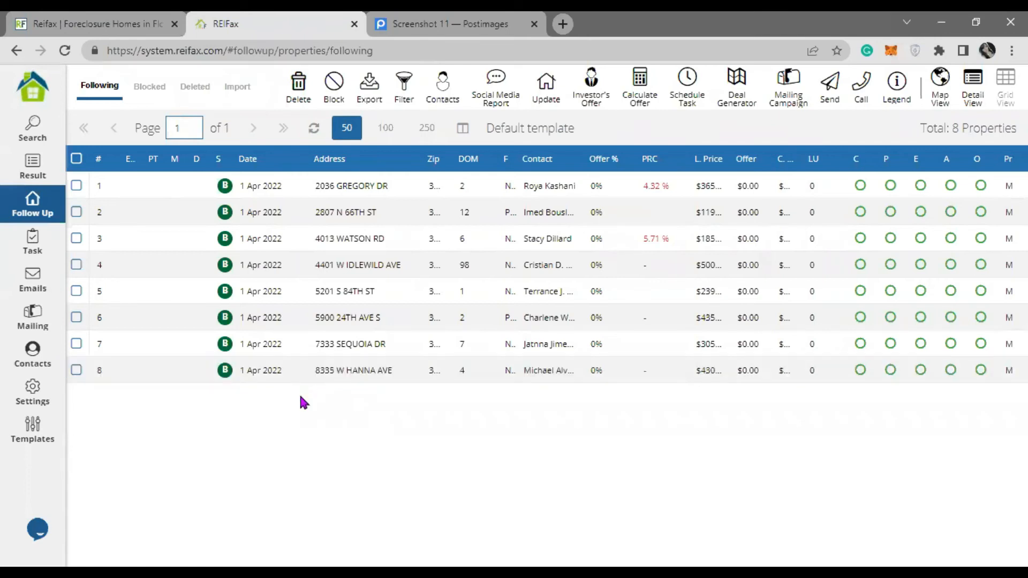
pyautogui.click(77, 159)
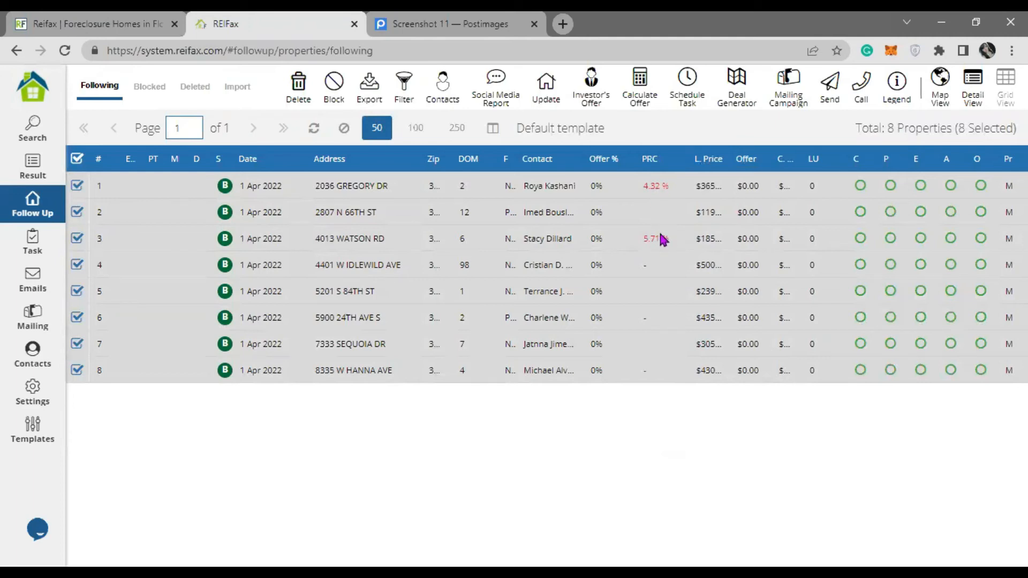
pyautogui.rightClick(352, 188)
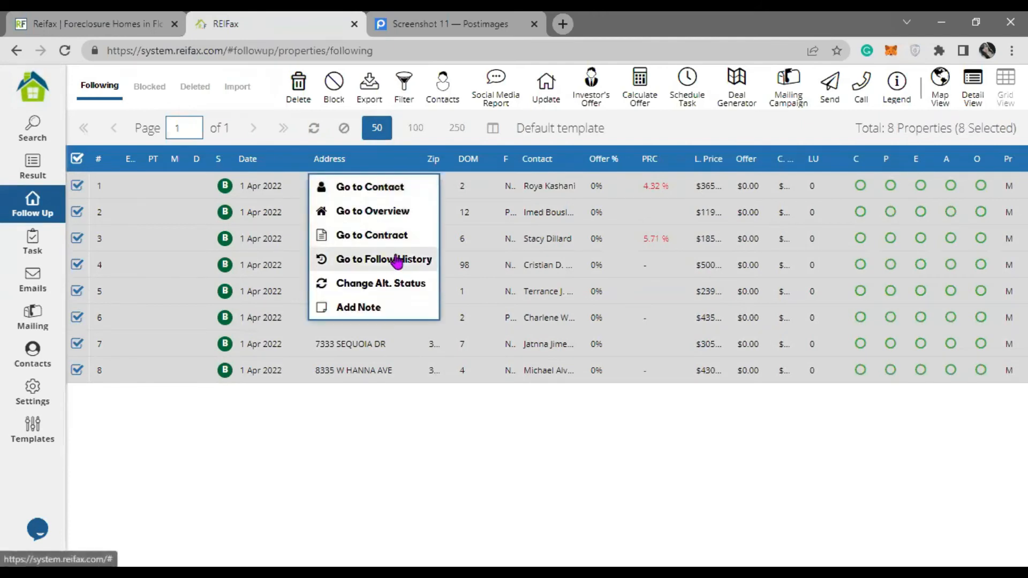
pyautogui.click(398, 213)
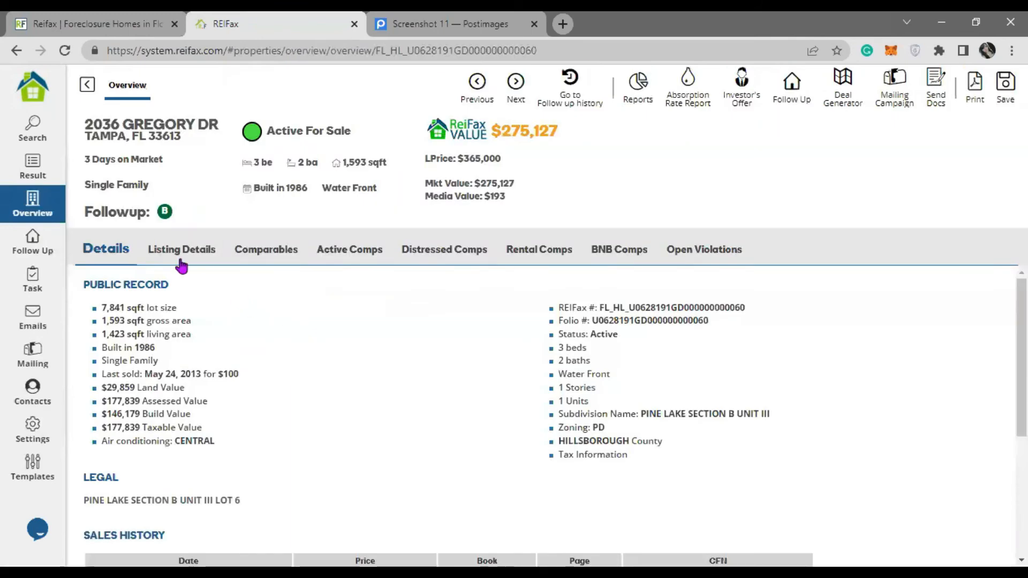
pyautogui.click(176, 250)
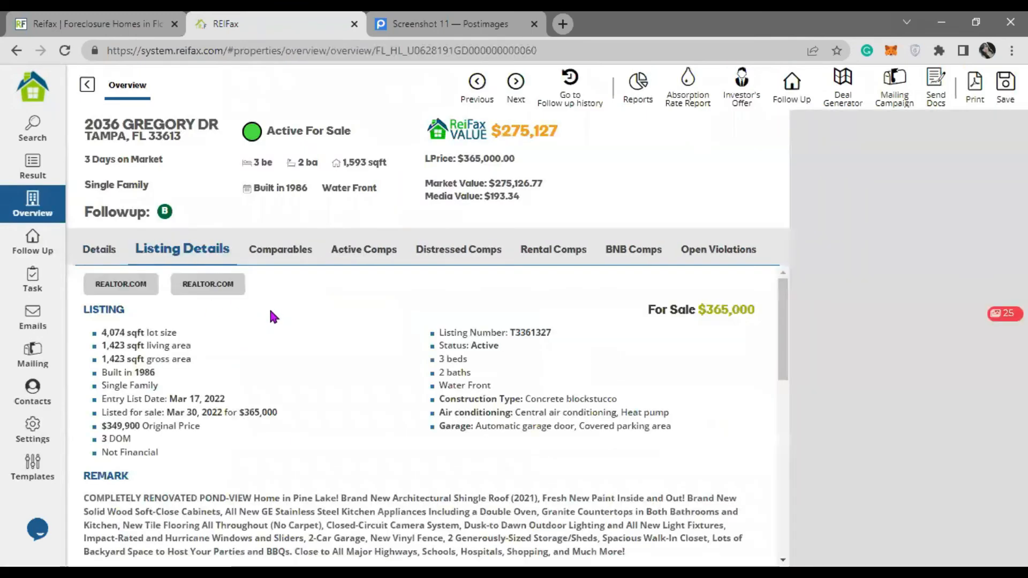
pyautogui.scroll(-2, 269, 307)
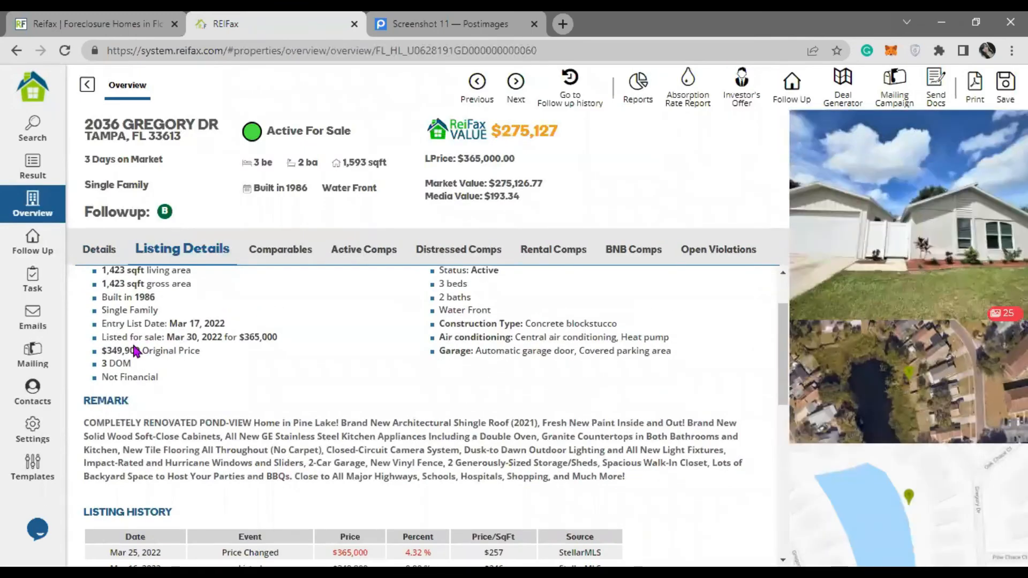
pyautogui.moveTo(101, 337); pyautogui.dragTo(283, 345)
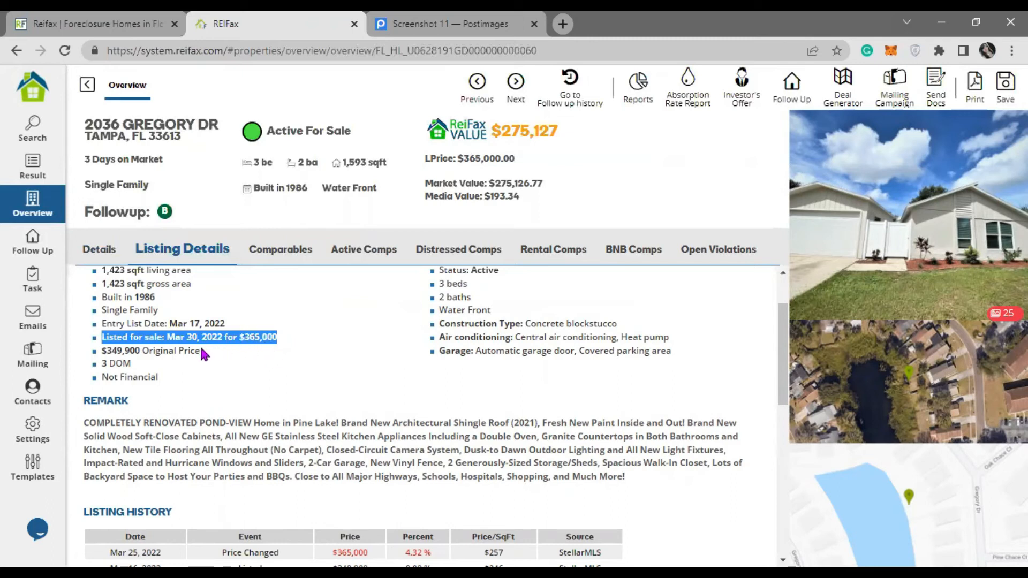
pyautogui.click(146, 355)
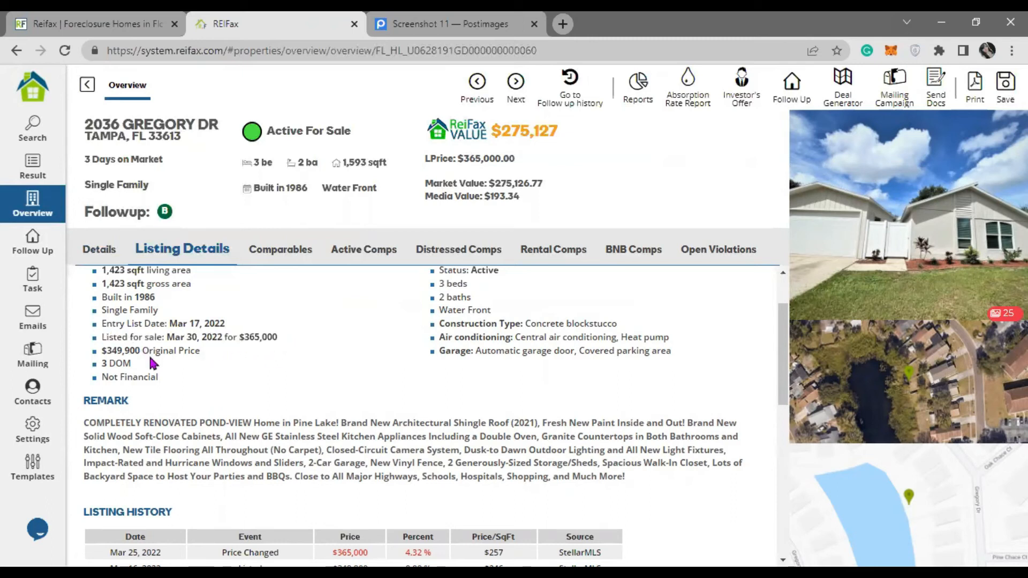
pyautogui.moveTo(103, 351); pyautogui.dragTo(211, 355)
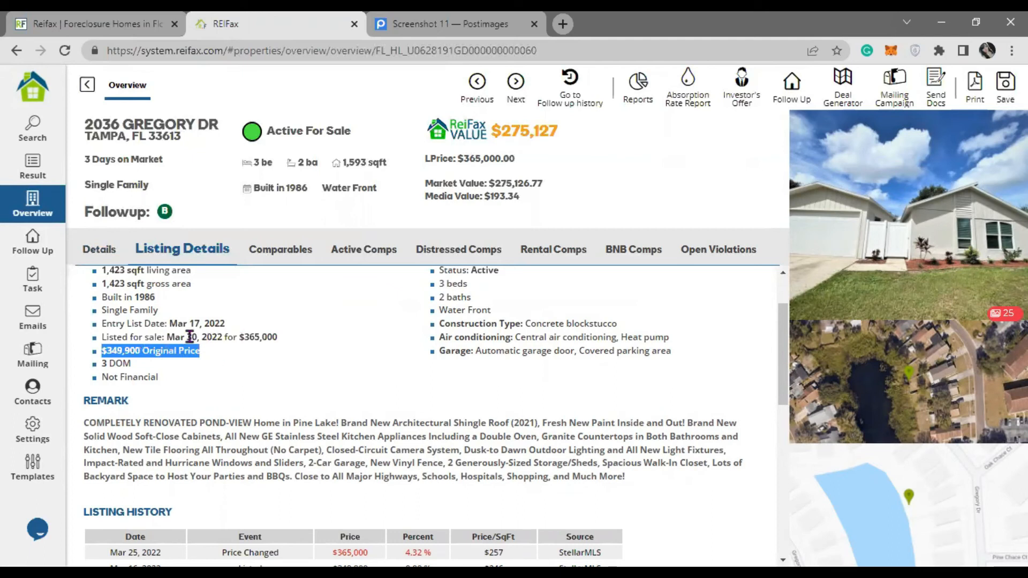
pyautogui.moveTo(172, 336); pyautogui.dragTo(279, 343)
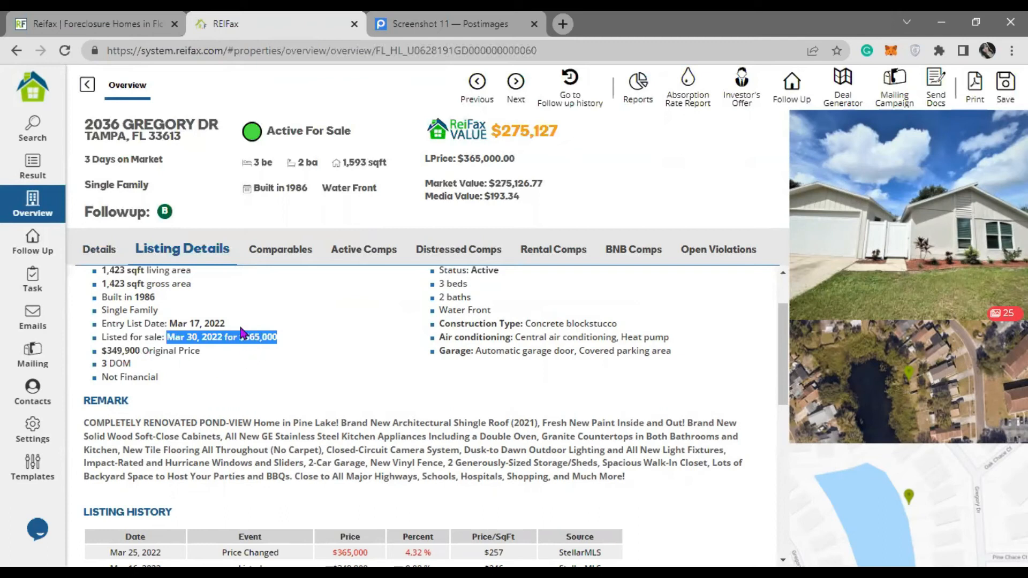
pyautogui.click(33, 244)
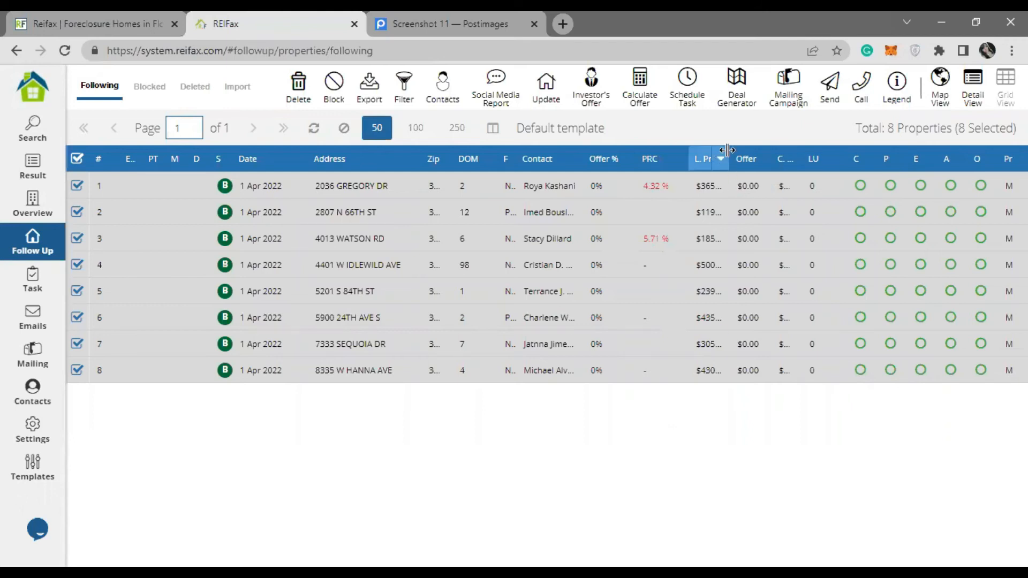
# - Widen the L. Price column and calculate offers at factor 80, rounded to 100's, for all 8 properties
pyautogui.moveTo(727, 157); pyautogui.dragTo(787, 155)
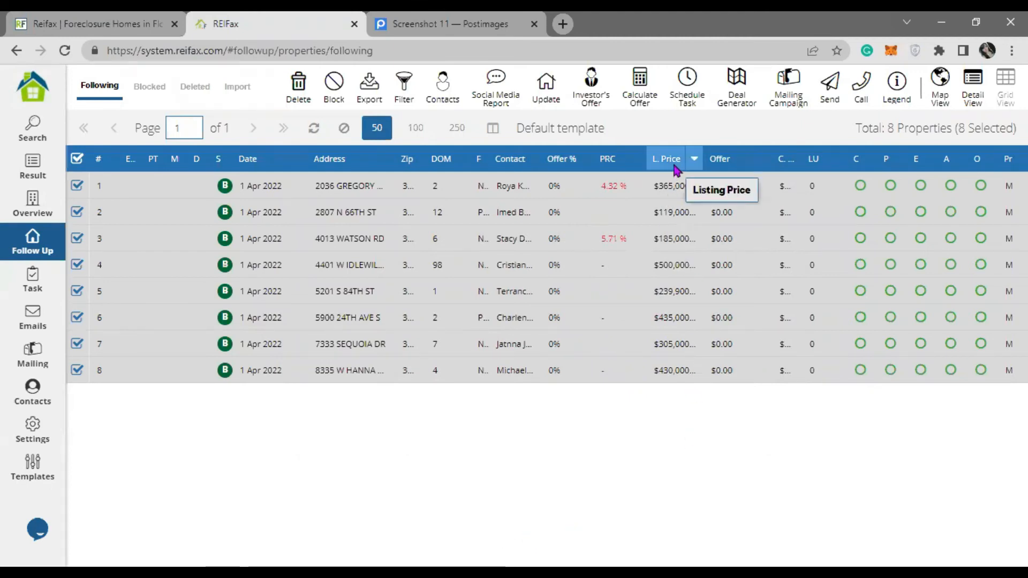
pyautogui.click(641, 100)
pyautogui.click(481, 301)
pyautogui.write('80')
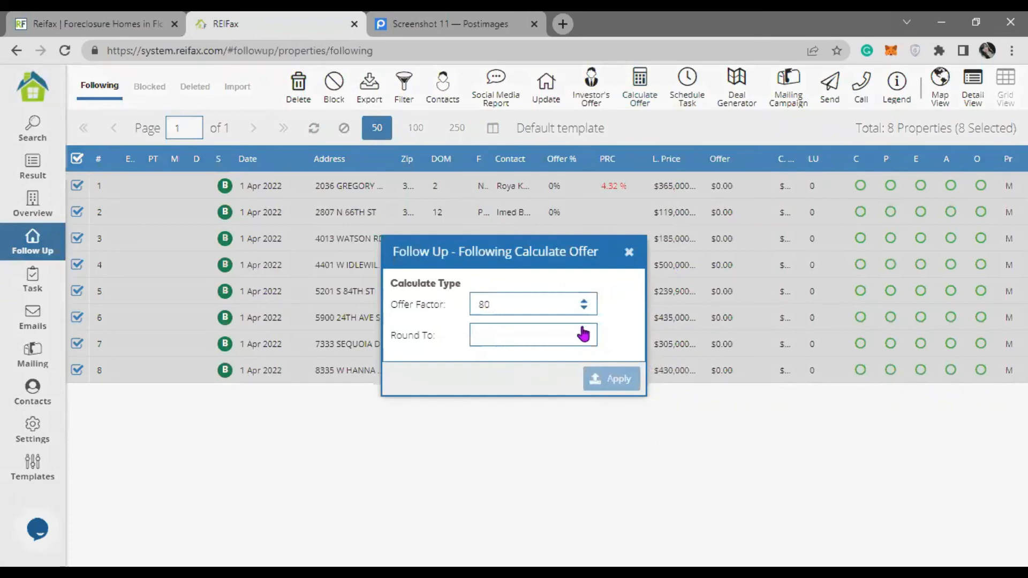
pyautogui.click(583, 333)
pyautogui.click(529, 383)
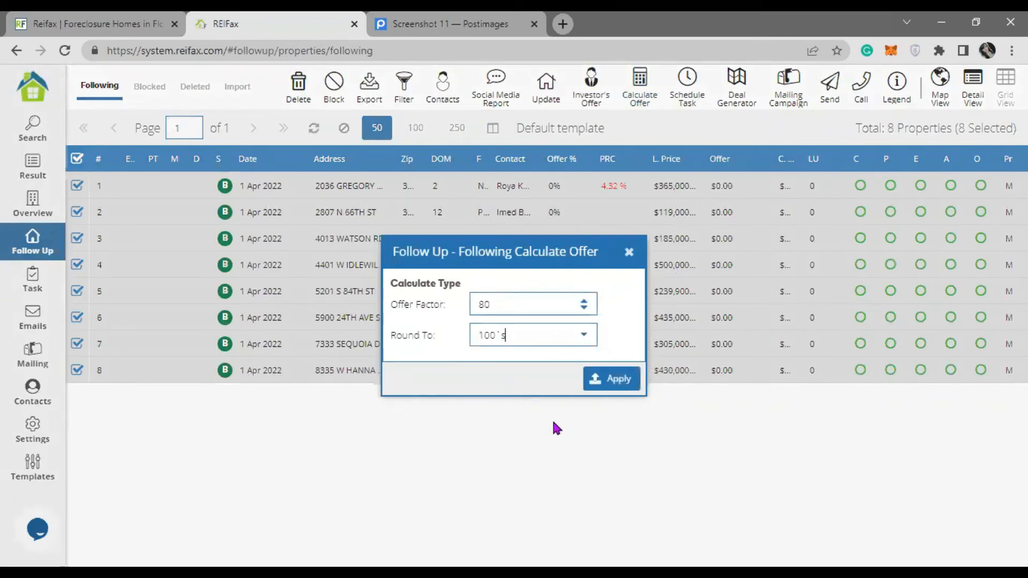
pyautogui.click(621, 385)
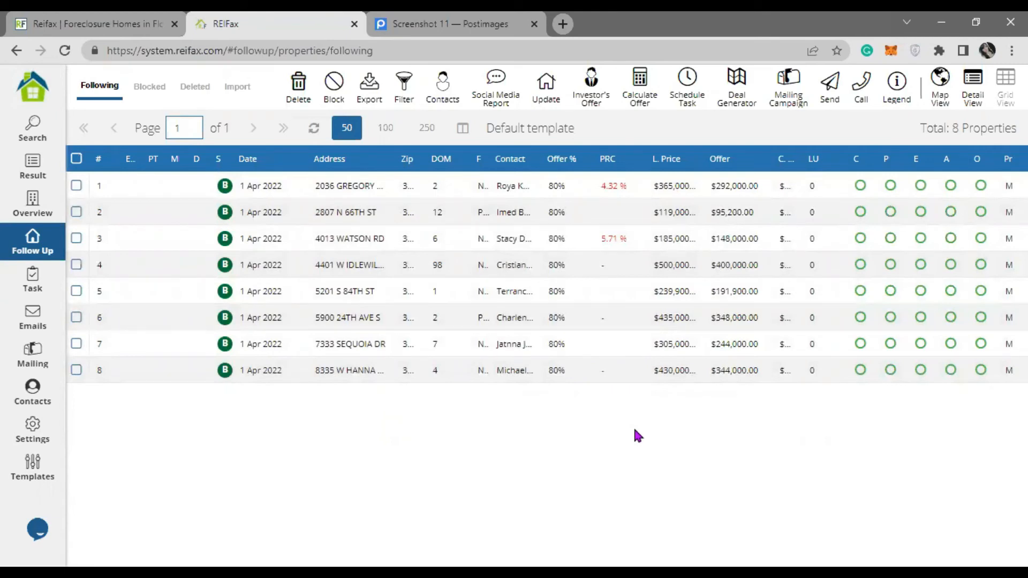
pyautogui.click(730, 191)
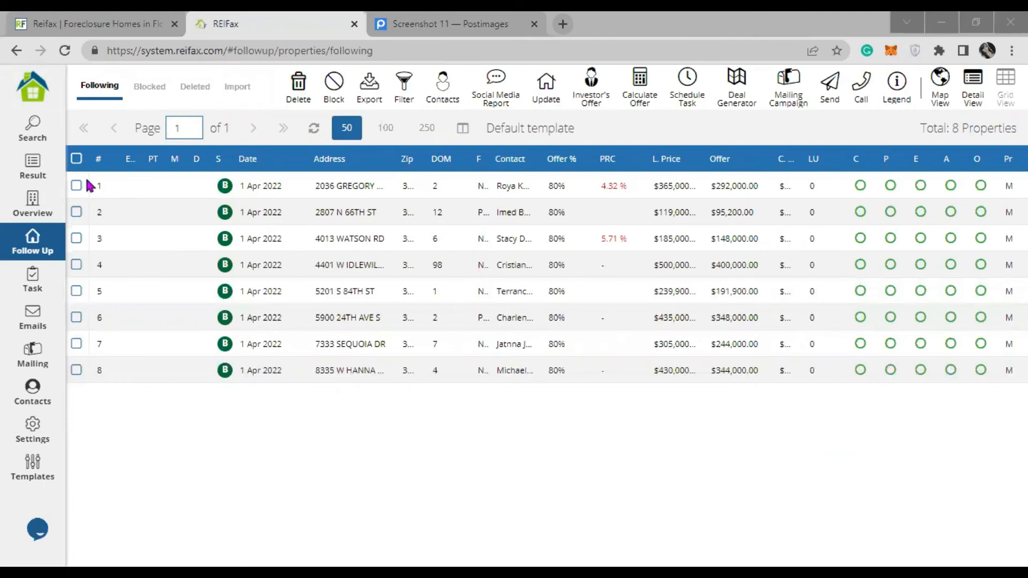
# - Select all 8 properties and start a new email to them
pyautogui.click(76, 158)
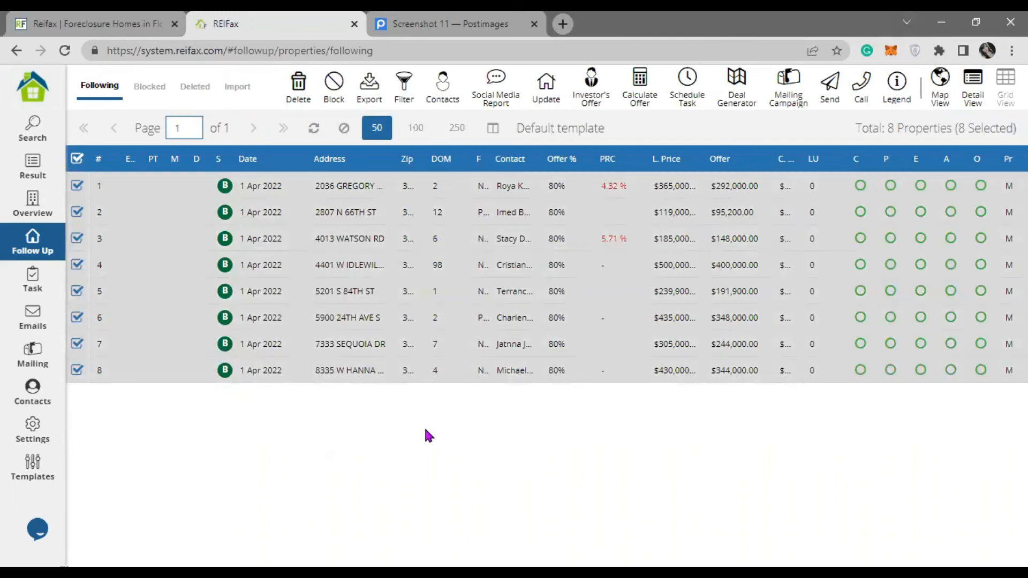
pyautogui.click(831, 84)
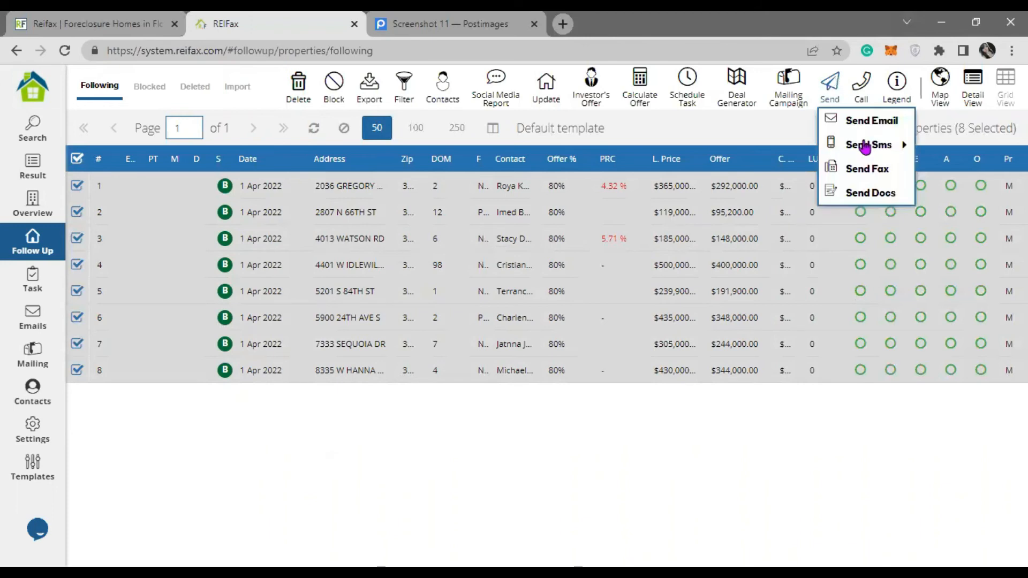
pyautogui.click(886, 124)
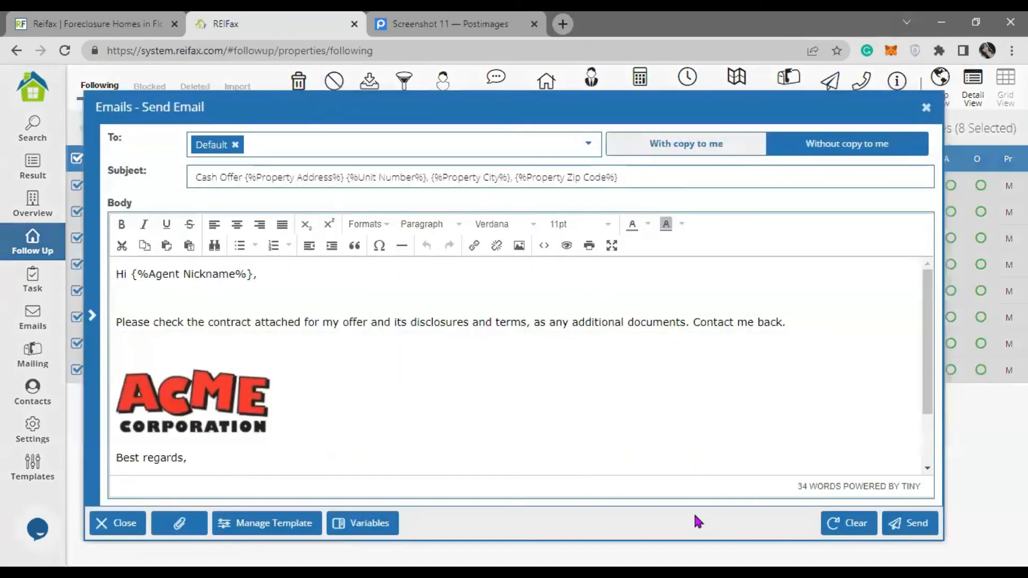
# - Load the Owners first contact template, review its text, and close the email unsent
pyautogui.click(266, 522)
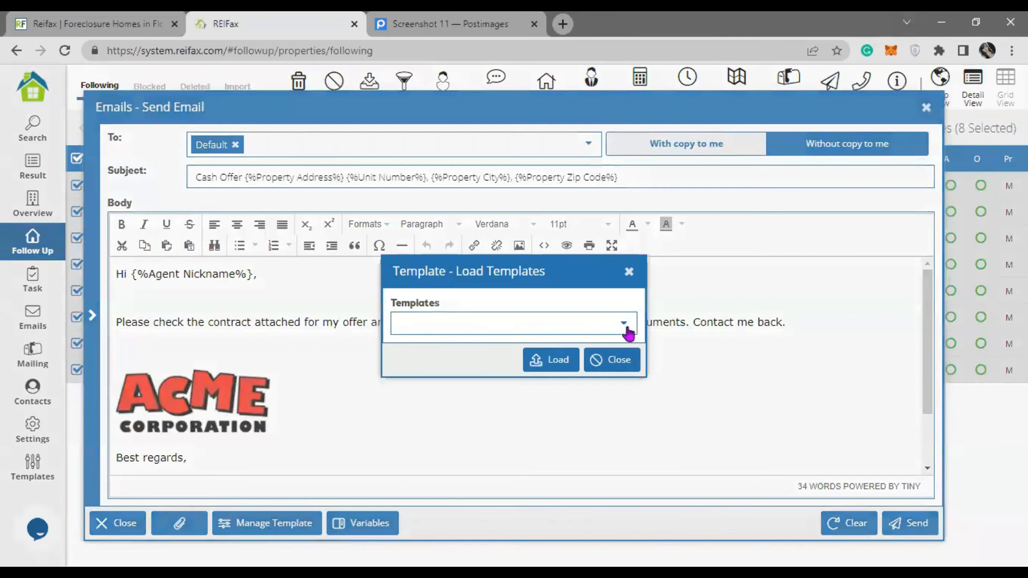
pyautogui.click(624, 326)
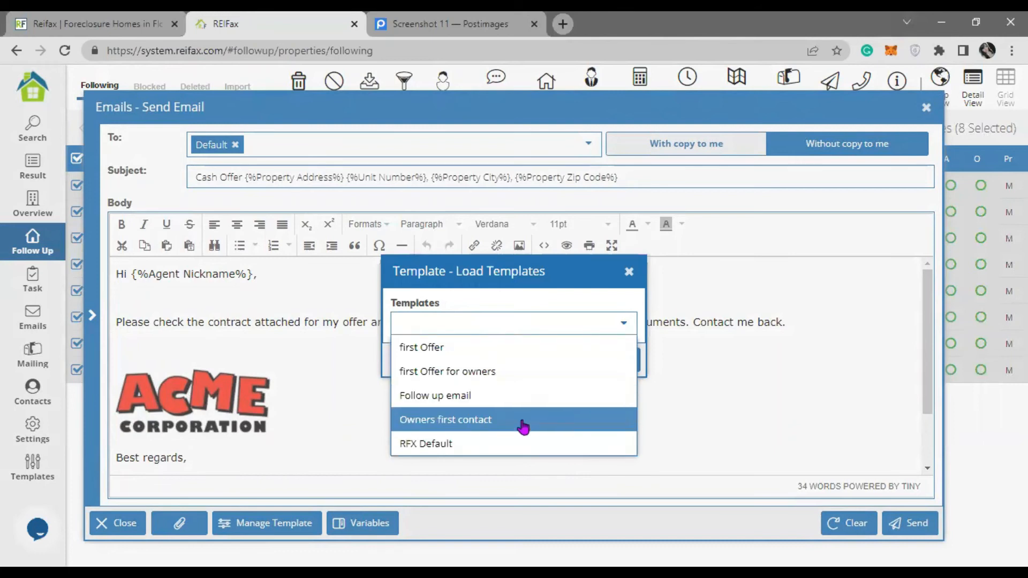
pyautogui.click(487, 422)
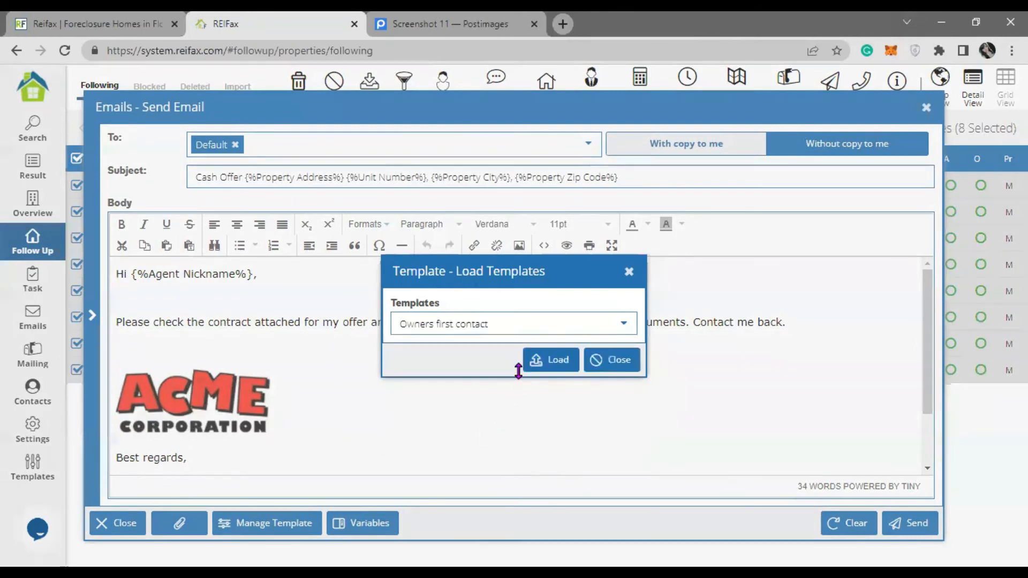
pyautogui.click(544, 360)
pyautogui.moveTo(132, 322); pyautogui.dragTo(721, 339)
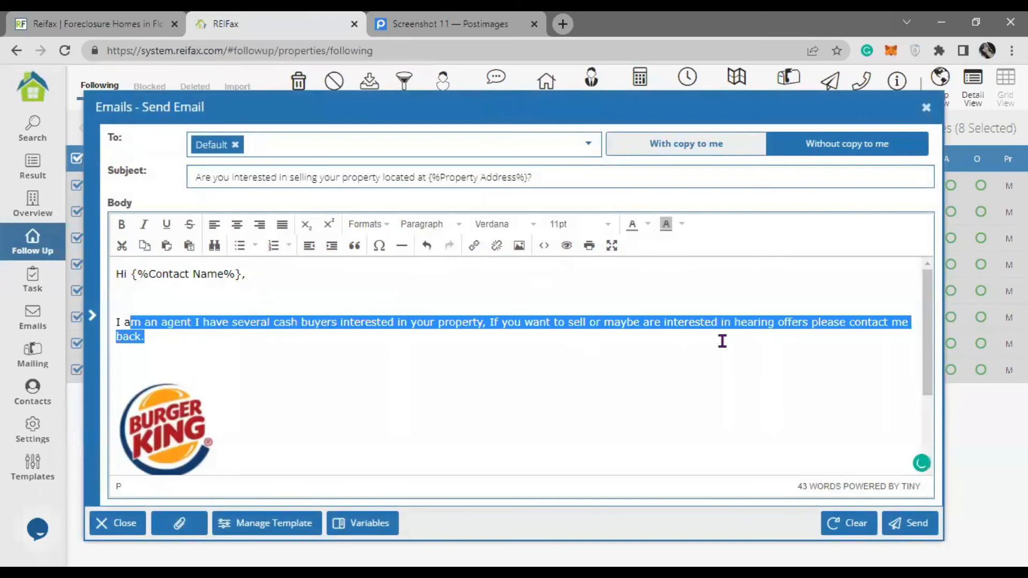
pyautogui.scroll(-2, 537, 401)
pyautogui.scroll(2, 539, 401)
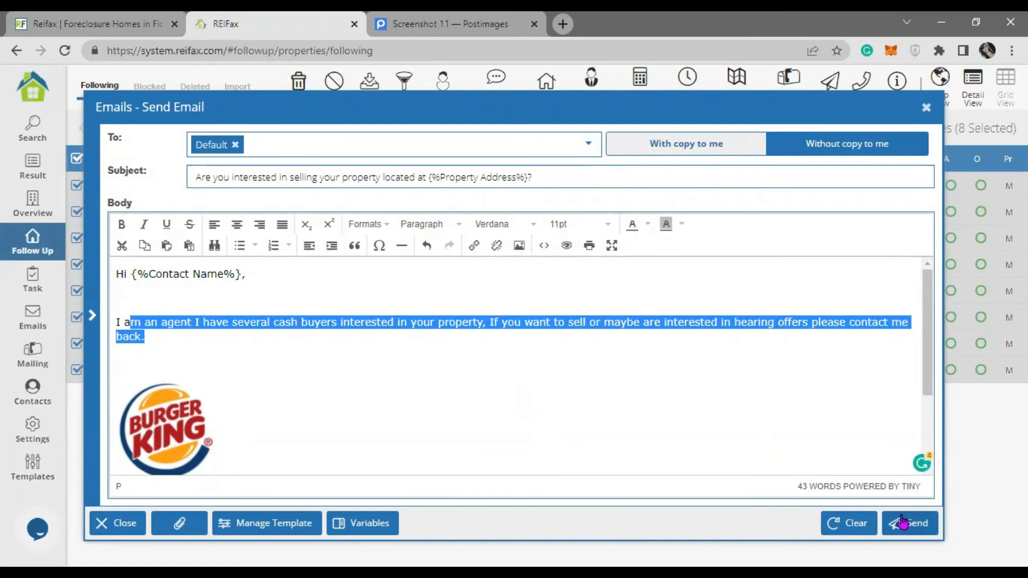
pyautogui.click(926, 108)
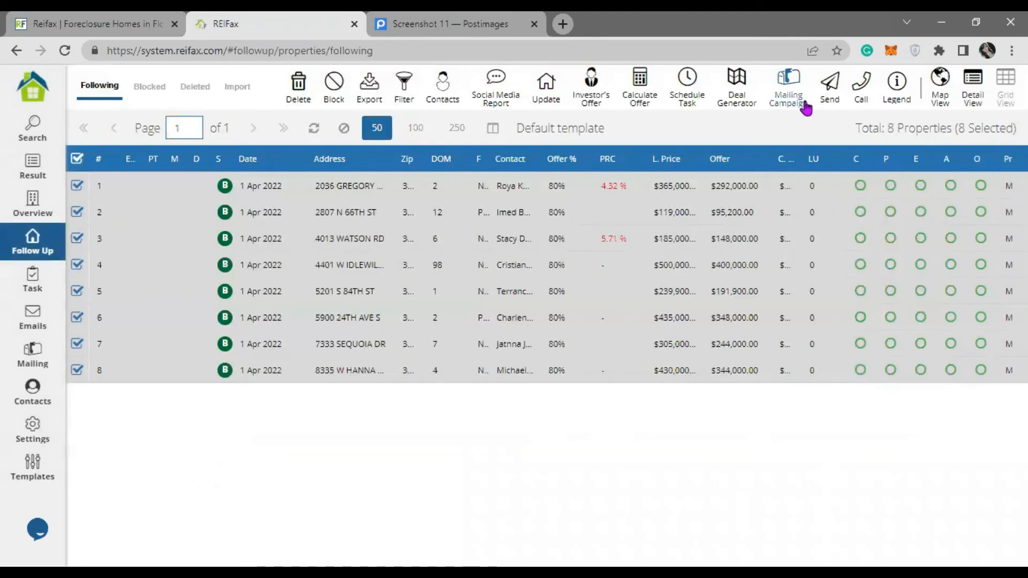
pyautogui.click(831, 84)
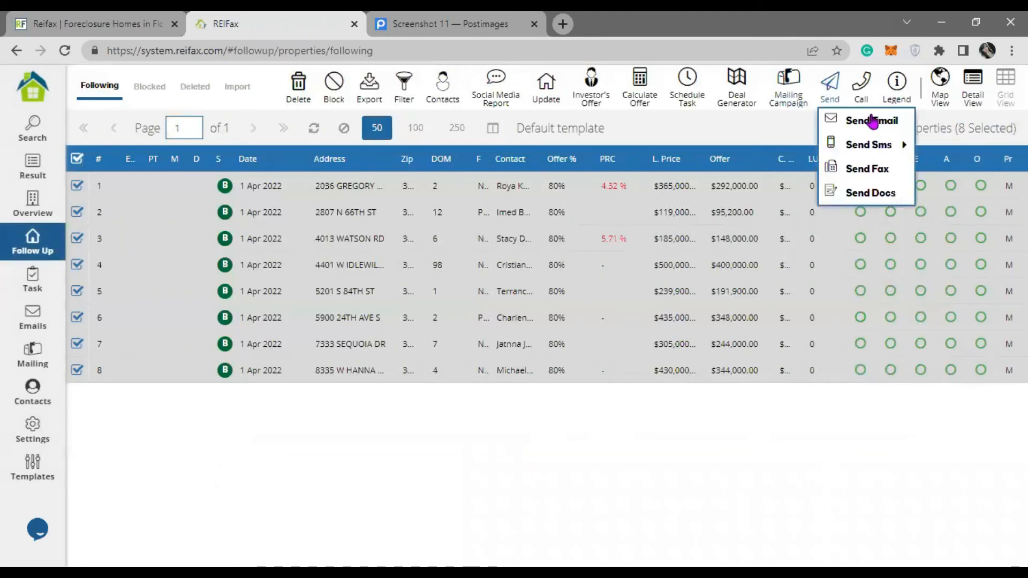
pyautogui.moveTo(885, 149)
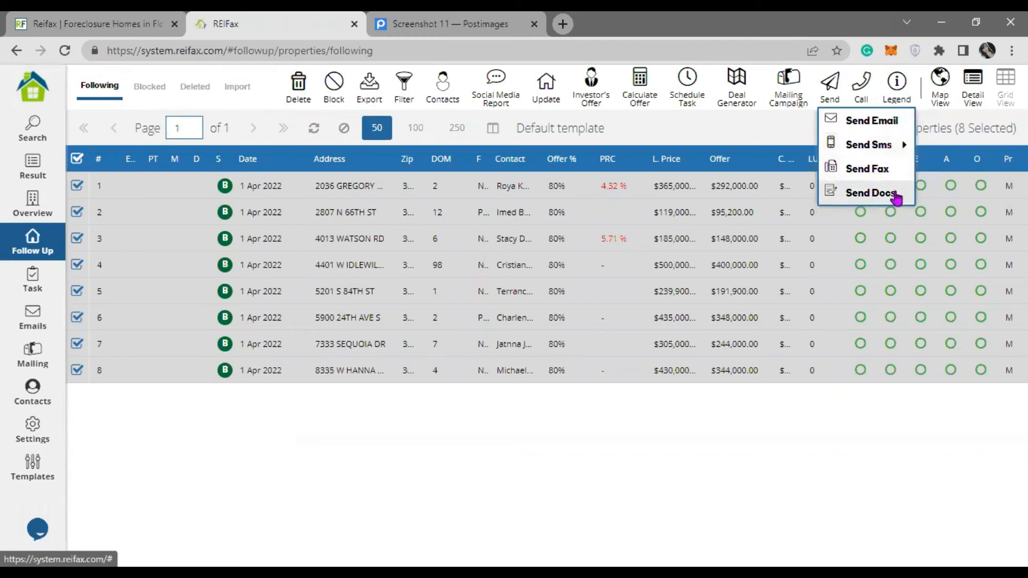
pyautogui.click(756, 134)
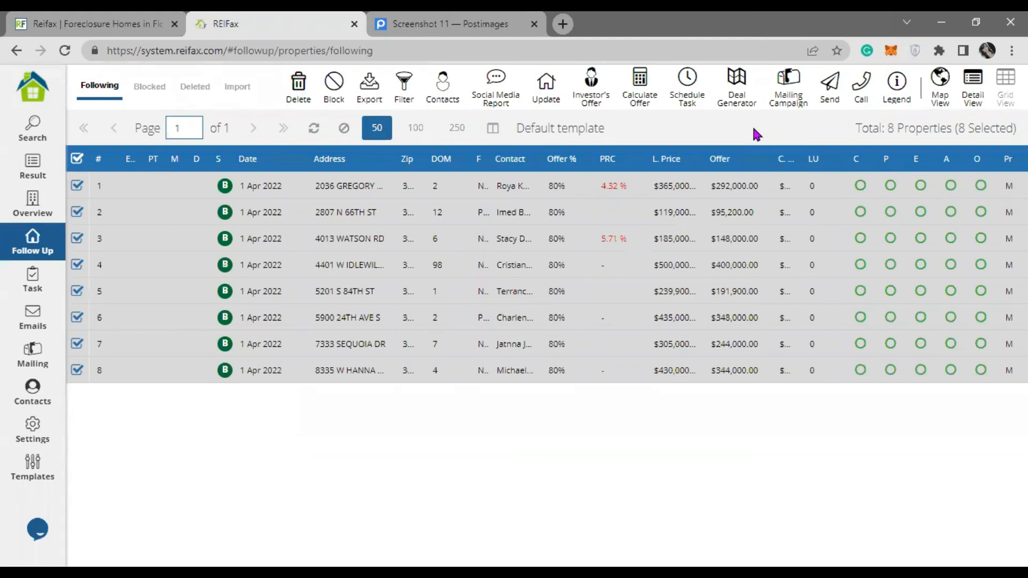
pyautogui.click(33, 468)
pyautogui.click(339, 89)
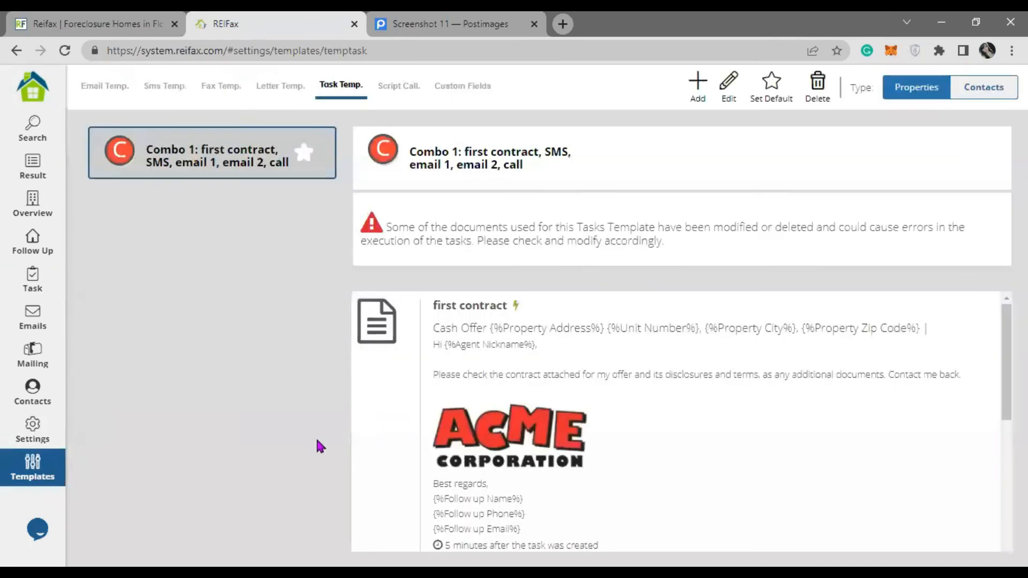
pyautogui.click(31, 244)
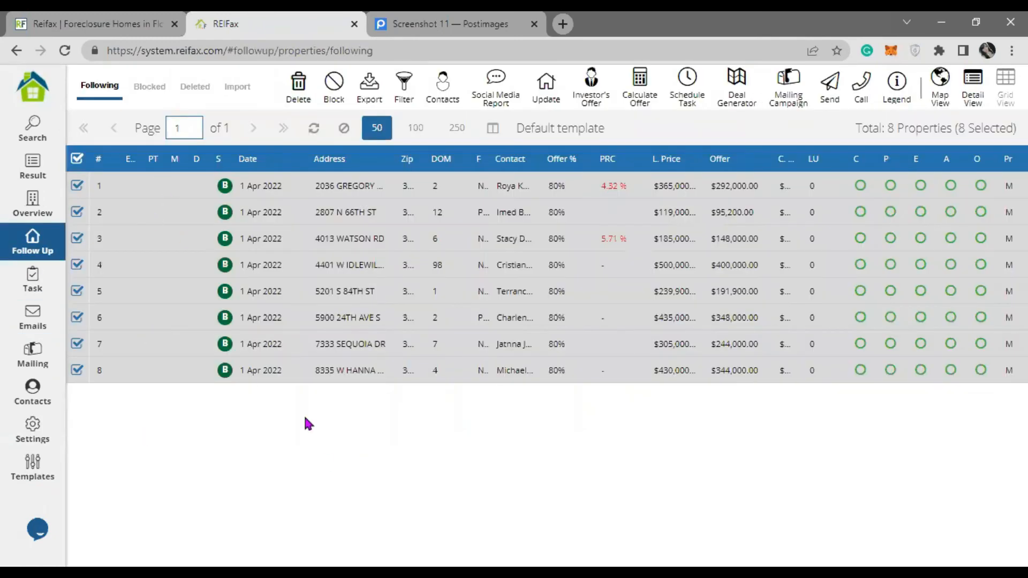
# - Start a scheduled task for the 8 properties using the 'Combo 1: first contract, SMS, email 1, email 2, call' template
pyautogui.click(837, 91)
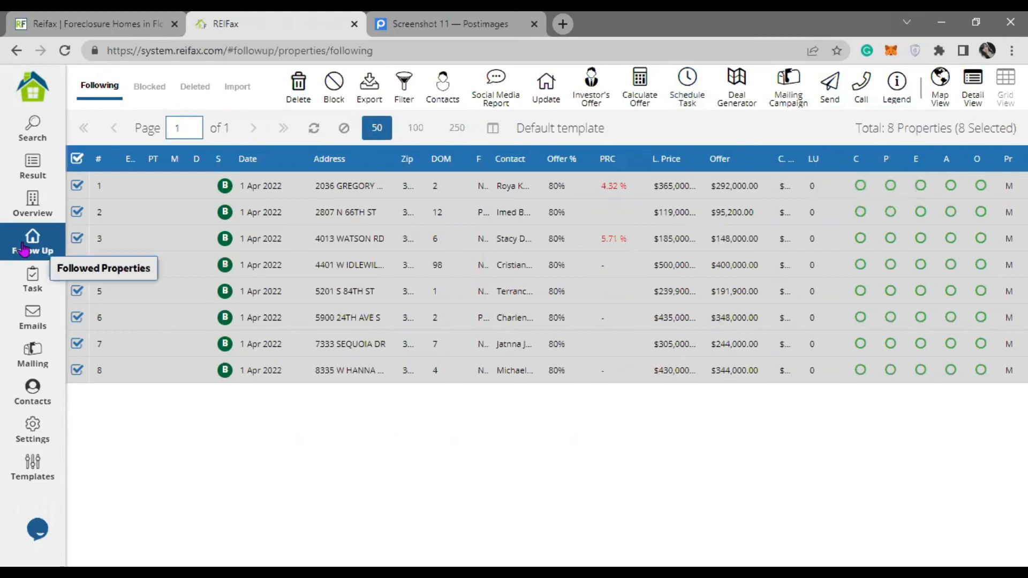
pyautogui.click(685, 107)
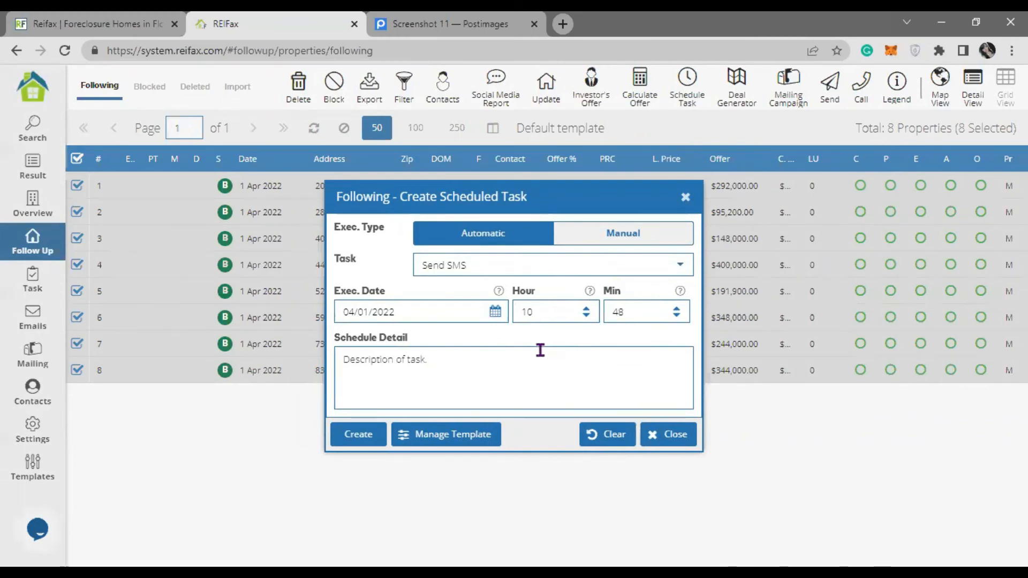
pyautogui.click(475, 443)
pyautogui.click(623, 322)
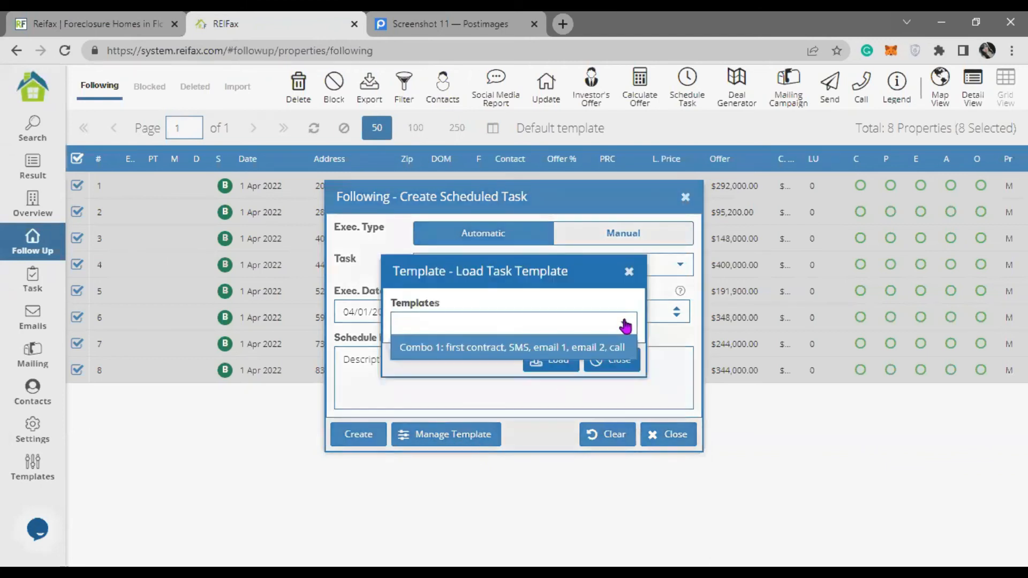
pyautogui.click(584, 351)
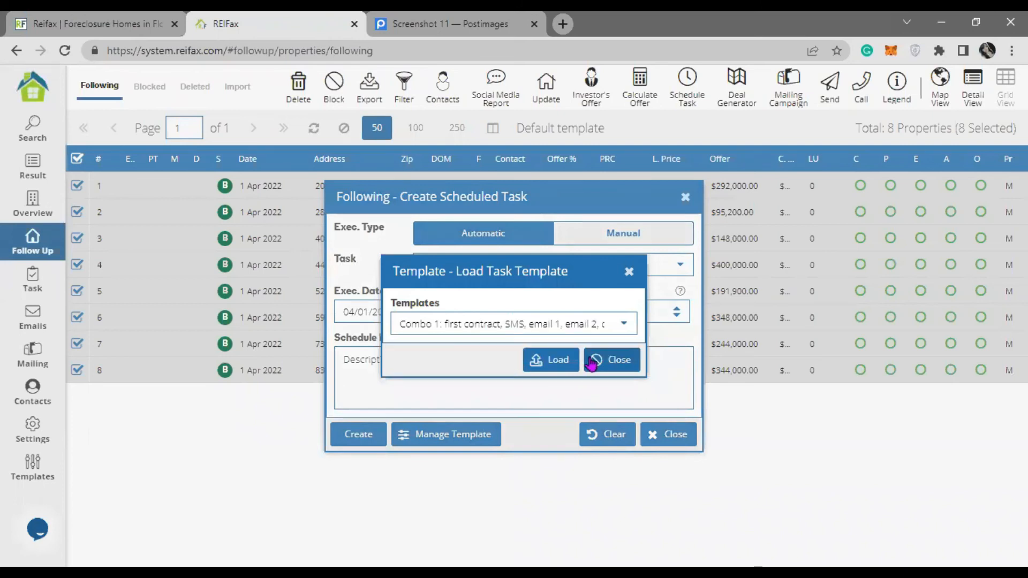
pyautogui.click(556, 373)
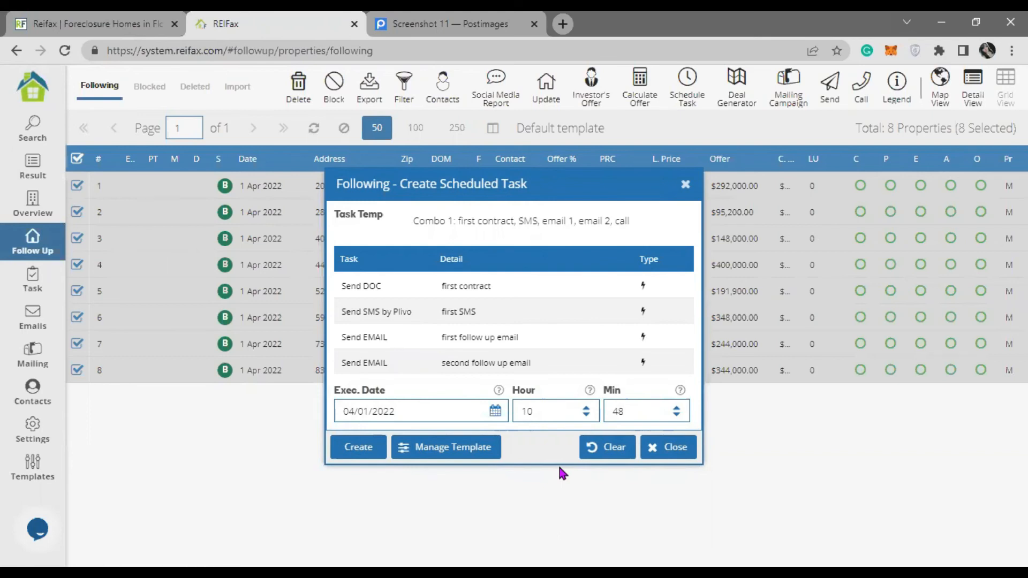
# - Set the task execution date to 04/04/2022 at 9:00
pyautogui.click(493, 412)
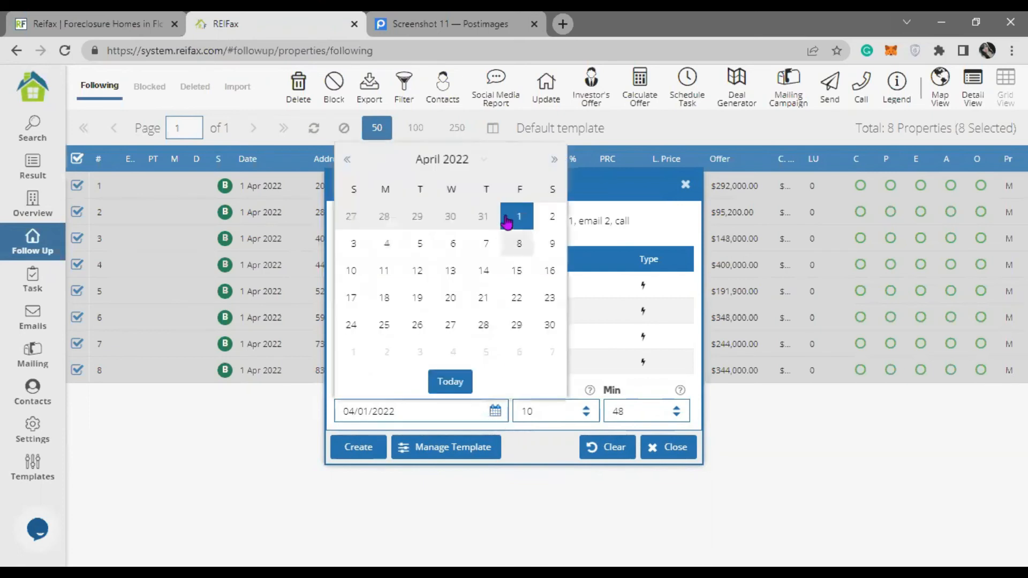
pyautogui.click(385, 249)
pyautogui.moveTo(539, 411); pyautogui.dragTo(507, 413)
pyautogui.write('9')
pyautogui.press('Tab')
pyautogui.write('00')
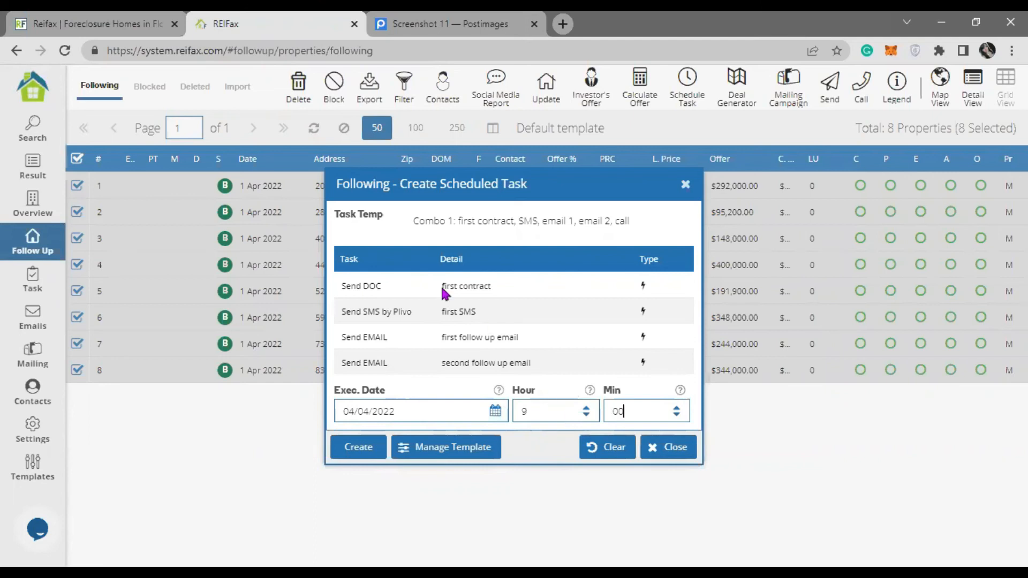
pyautogui.click(503, 297)
# - Create the scheduled tasks, confirm the success message, and return to the Control Panel
pyautogui.click(374, 454)
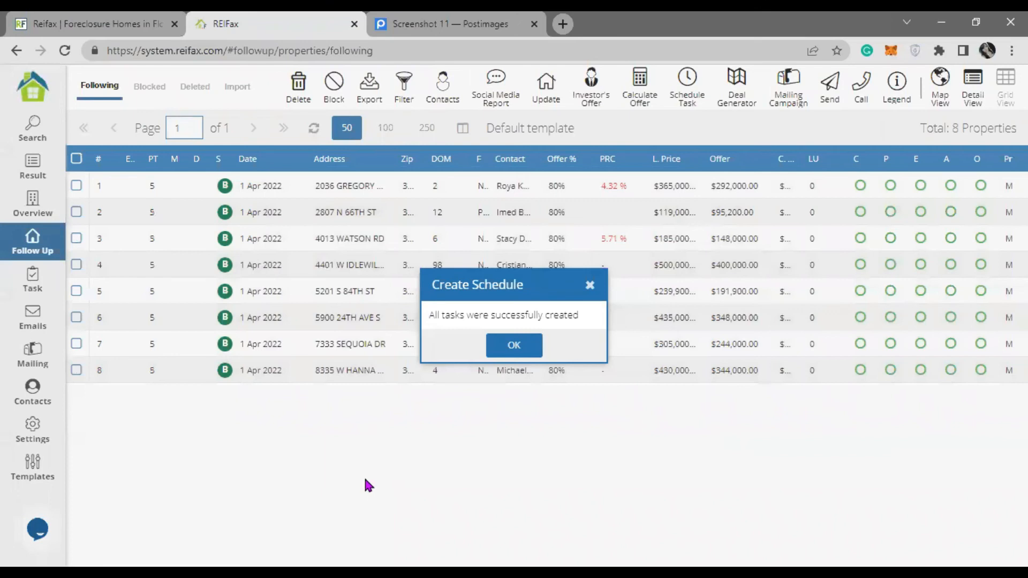
pyautogui.click(517, 346)
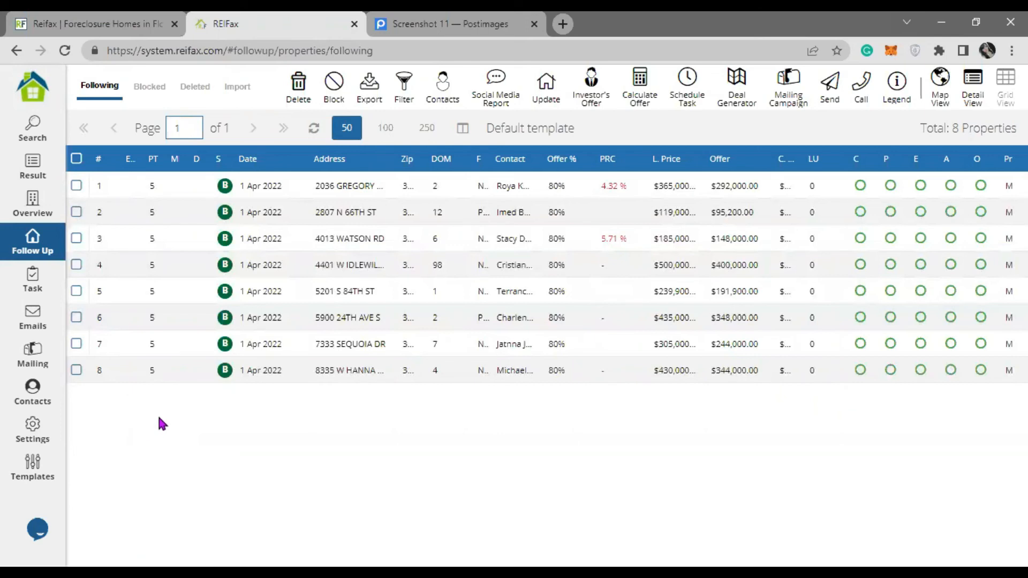
pyautogui.click(37, 96)
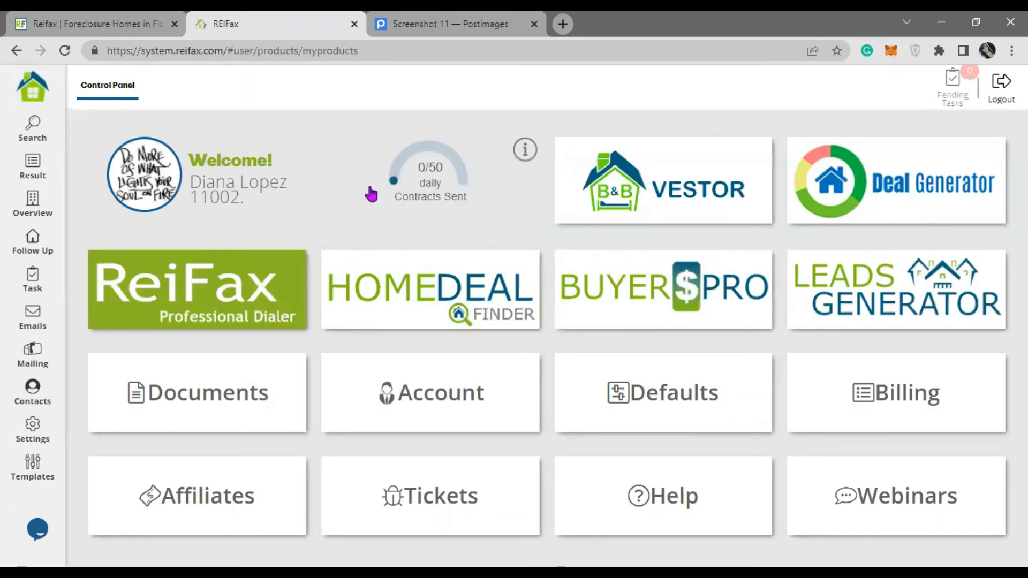
# - Reopen the Follow Up list and select all 8 Buying properties dated 1 Apr 2022
pyautogui.click(32, 241)
pyautogui.click(77, 158)
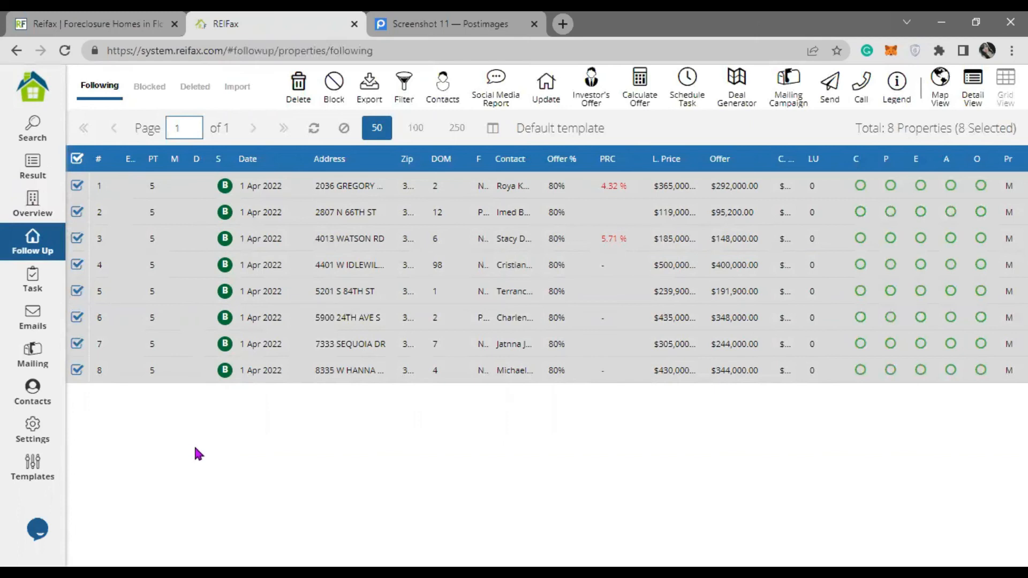
# - Open the Pending Tasks list and scroll through its 40 scheduled tasks
pyautogui.click(45, 293)
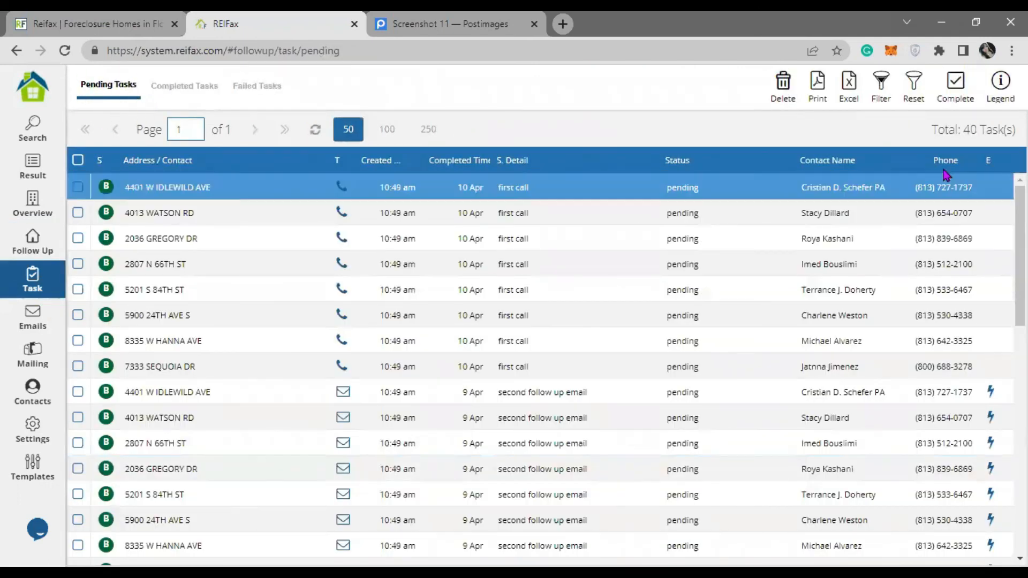
pyautogui.moveTo(957, 129); pyautogui.dragTo(1006, 130)
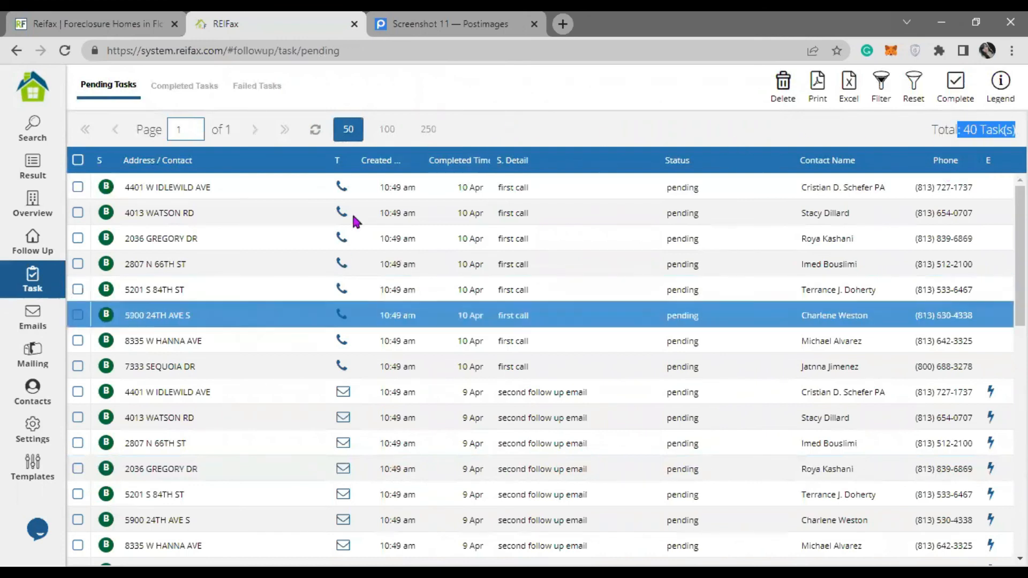
pyautogui.scroll(-10, 368, 401)
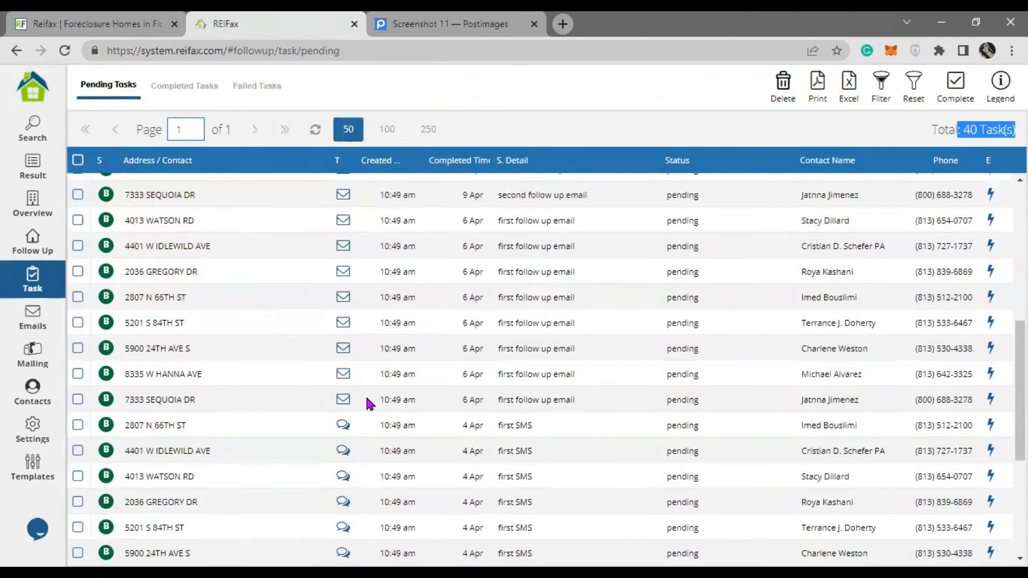
pyautogui.scroll(7, 427, 385)
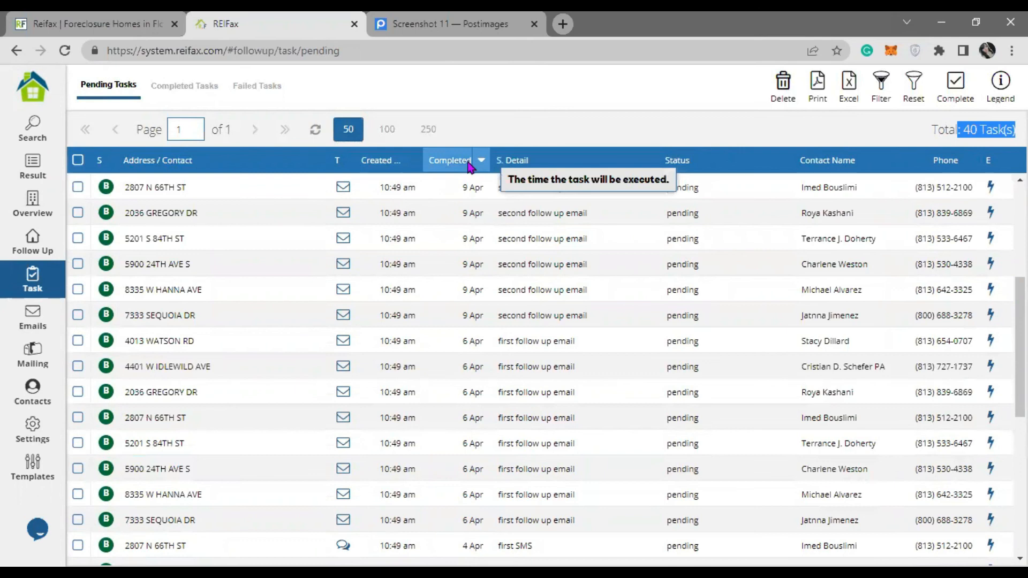
pyautogui.scroll(-9, 470, 247)
pyautogui.scroll(10, 470, 250)
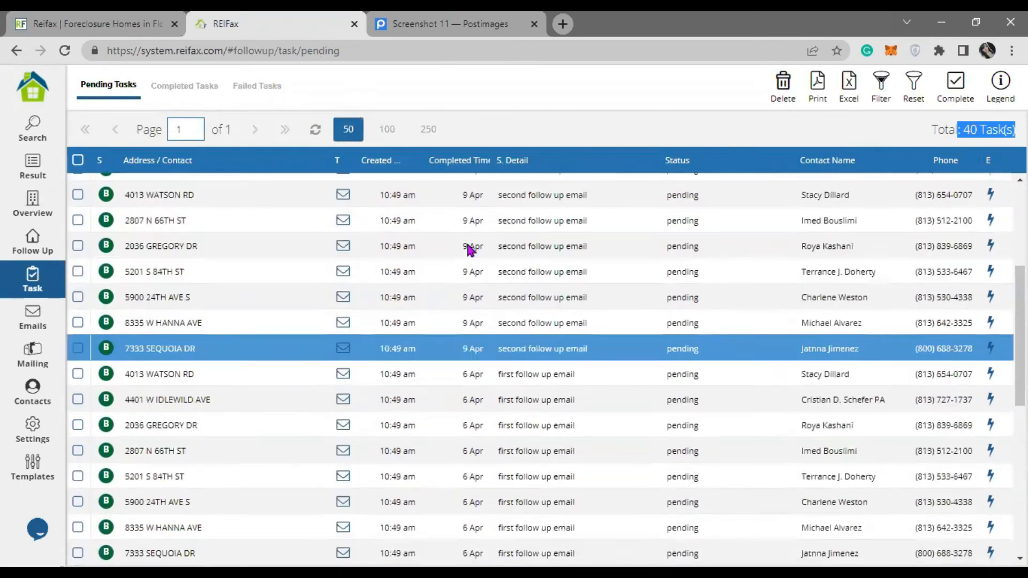
pyautogui.scroll(4, 469, 249)
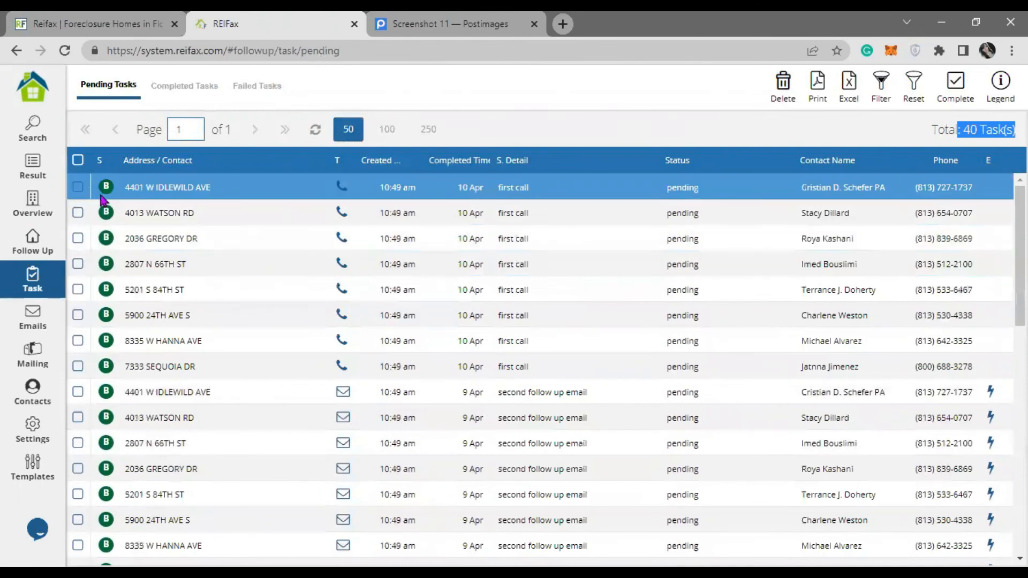
pyautogui.click(79, 188)
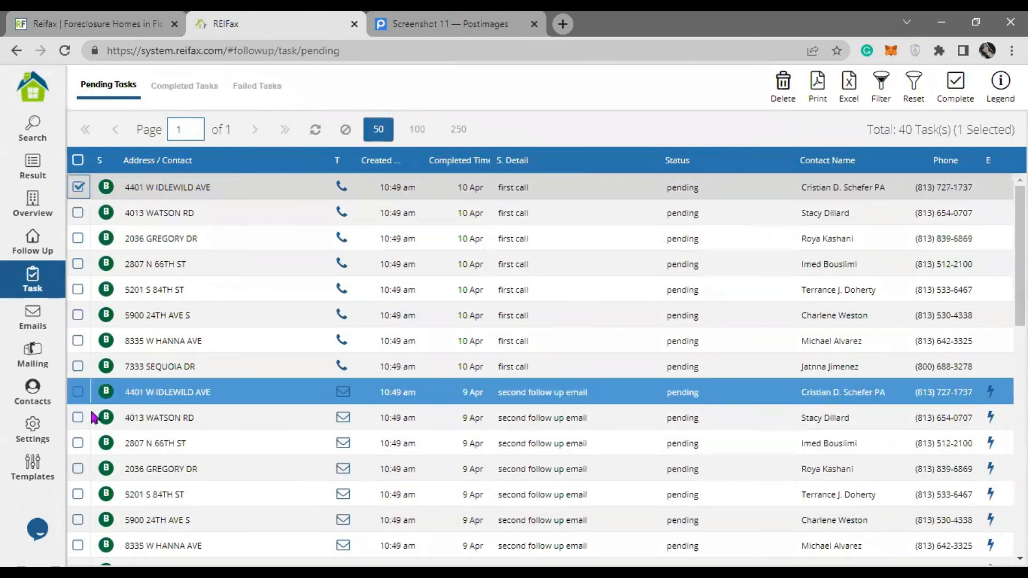
pyautogui.keyDown('shift'); pyautogui.click(79, 393); pyautogui.keyUp('shift')
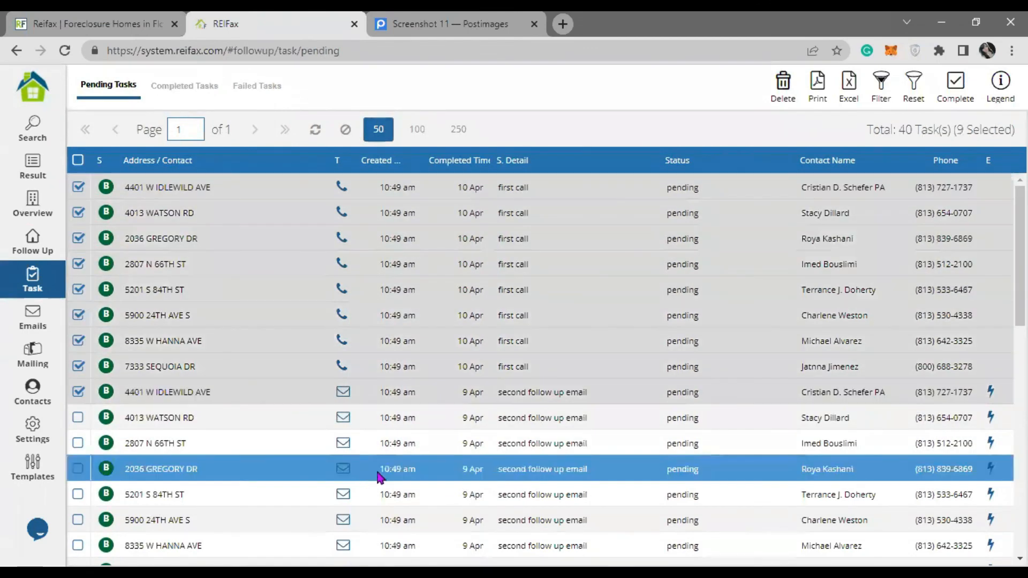
pyautogui.click(79, 392)
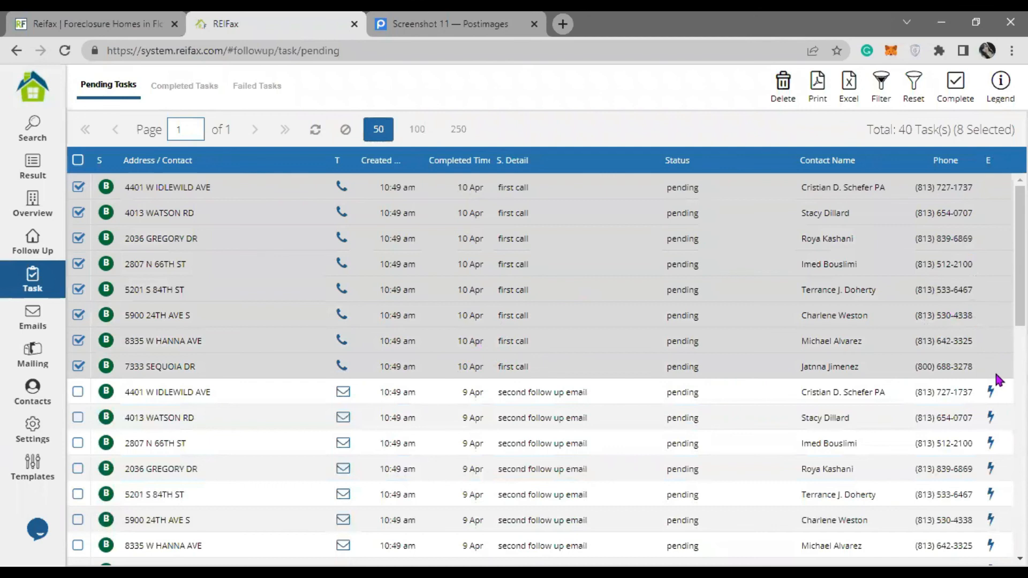
pyautogui.click(990, 391)
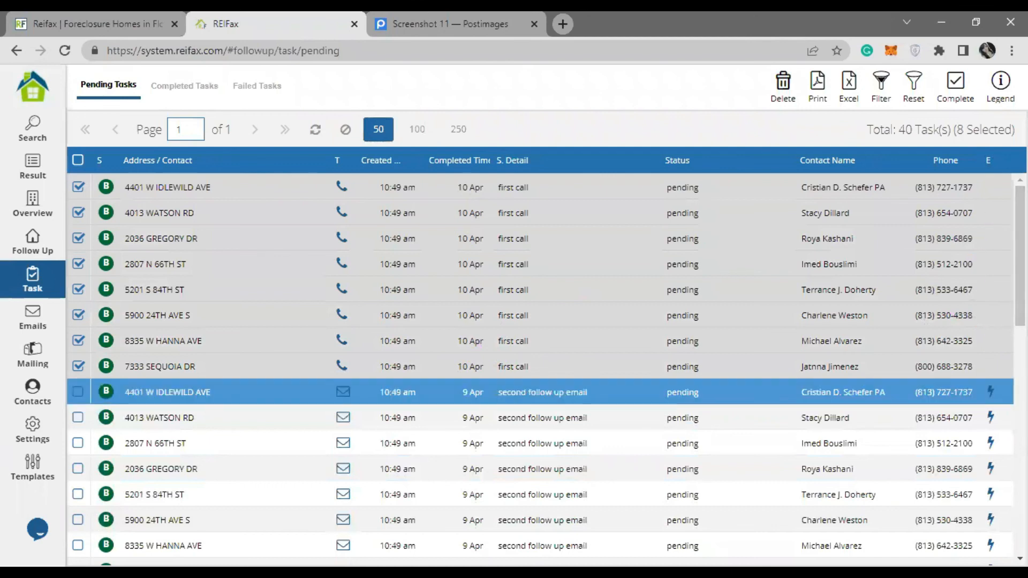
pyautogui.scroll(-5, 950, 390)
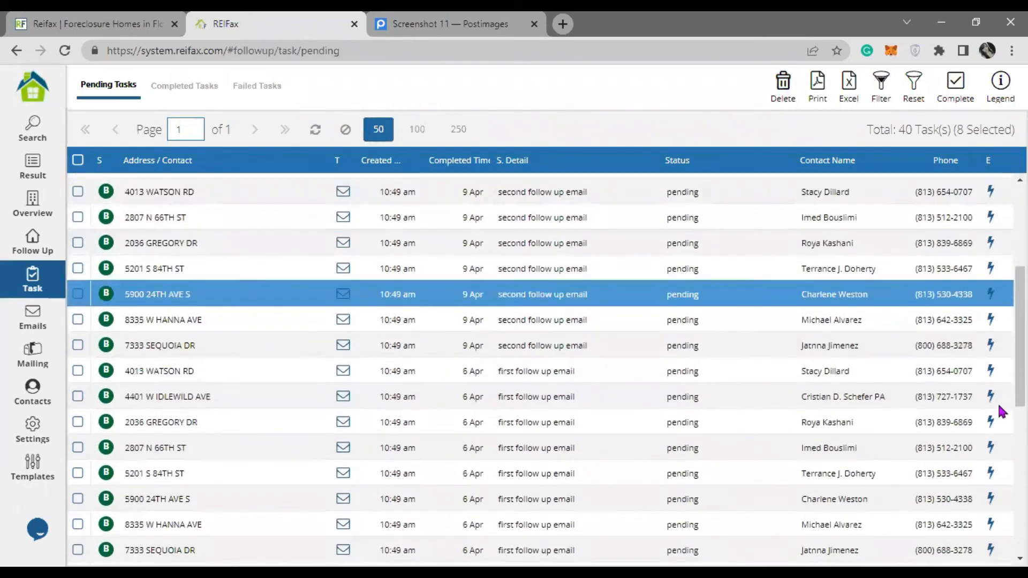
pyautogui.scroll(-5, 999, 284)
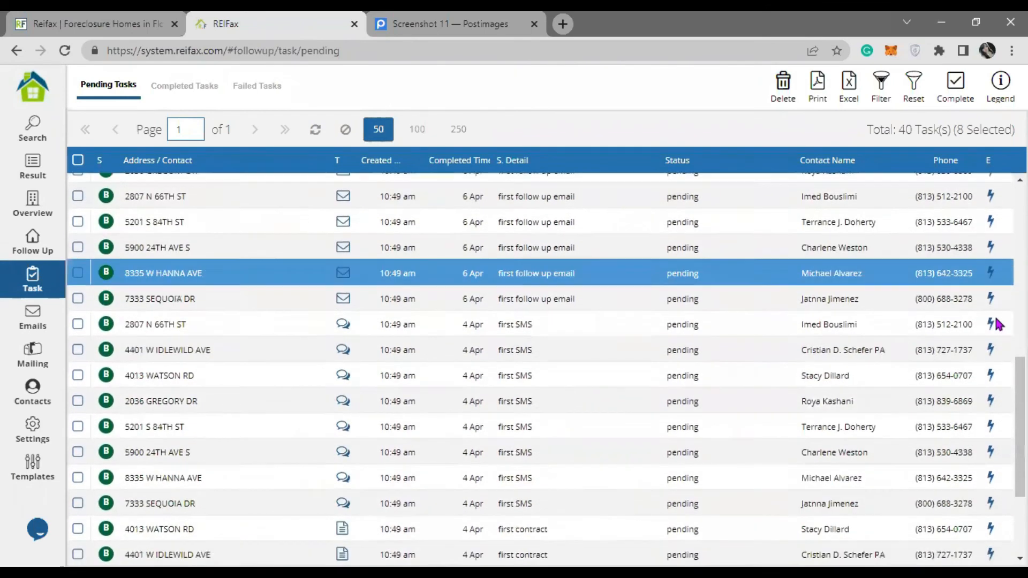
pyautogui.scroll(-3, 996, 324)
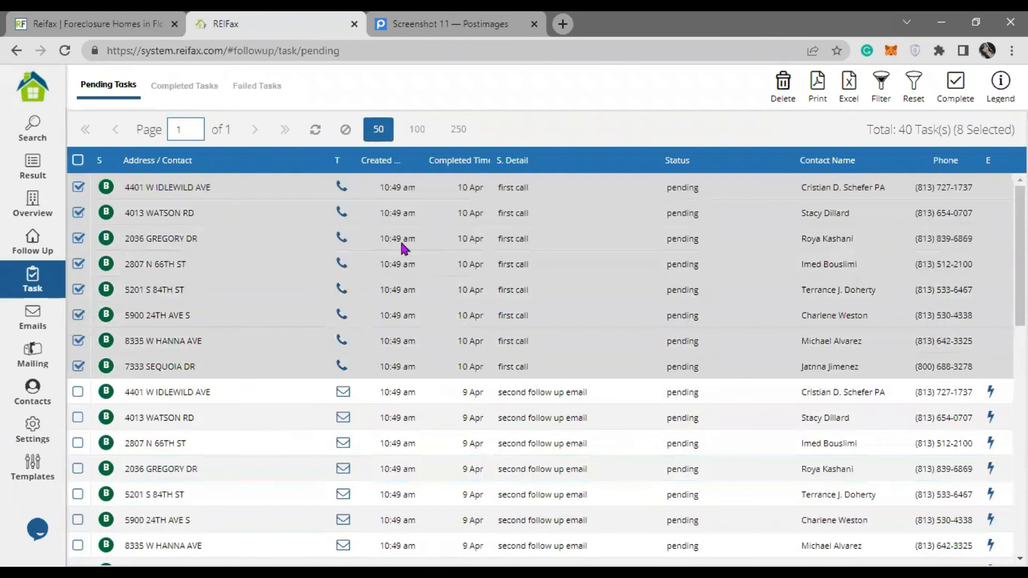
# - Select and clear all 40 pending tasks, then view the Completed Tasks list
pyautogui.click(80, 160)
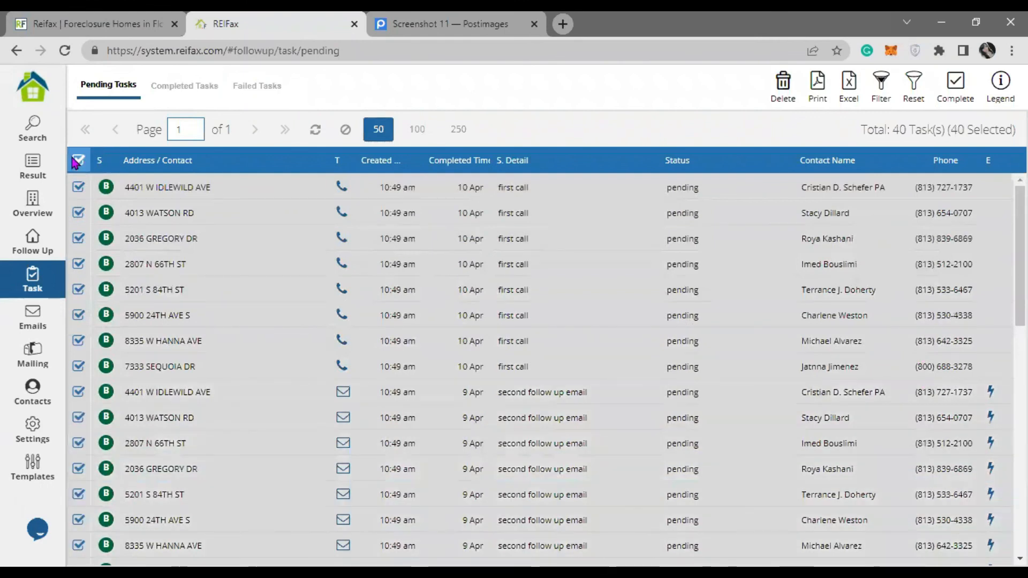
pyautogui.click(80, 161)
pyautogui.click(177, 85)
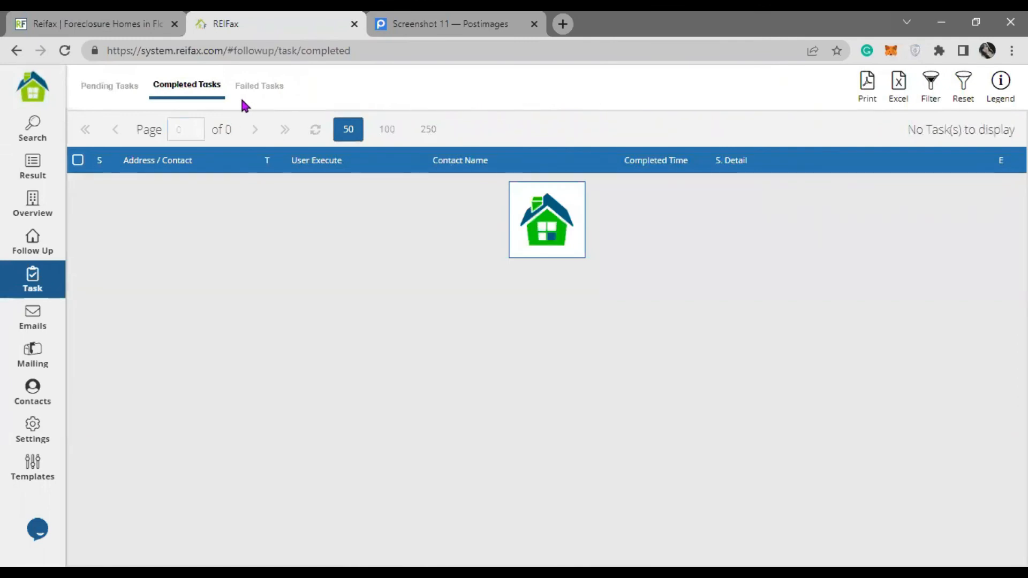
# - Check the Failed and Completed Tasks lists, then go back to the Follow Up properties
pyautogui.click(257, 93)
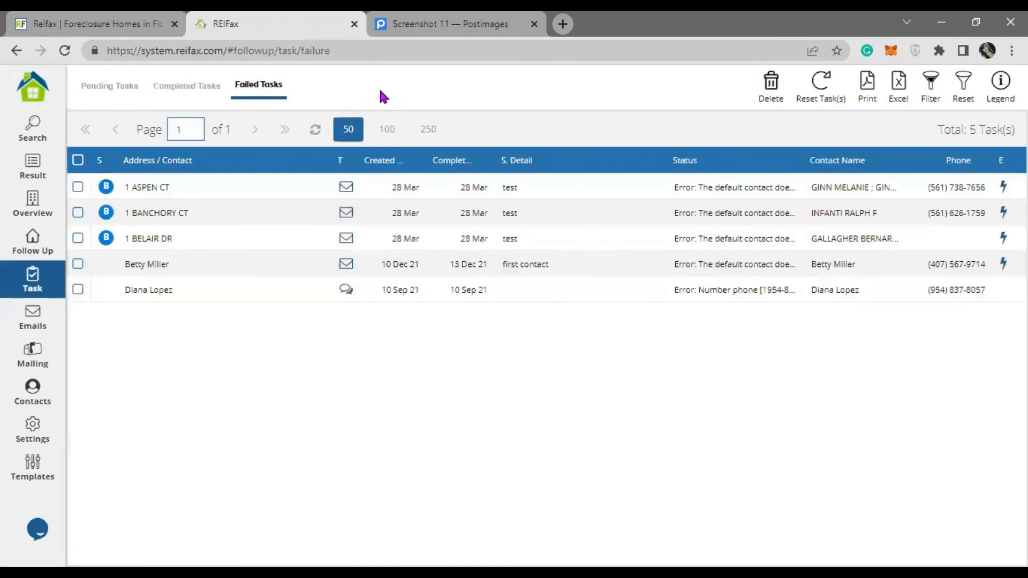
pyautogui.click(200, 87)
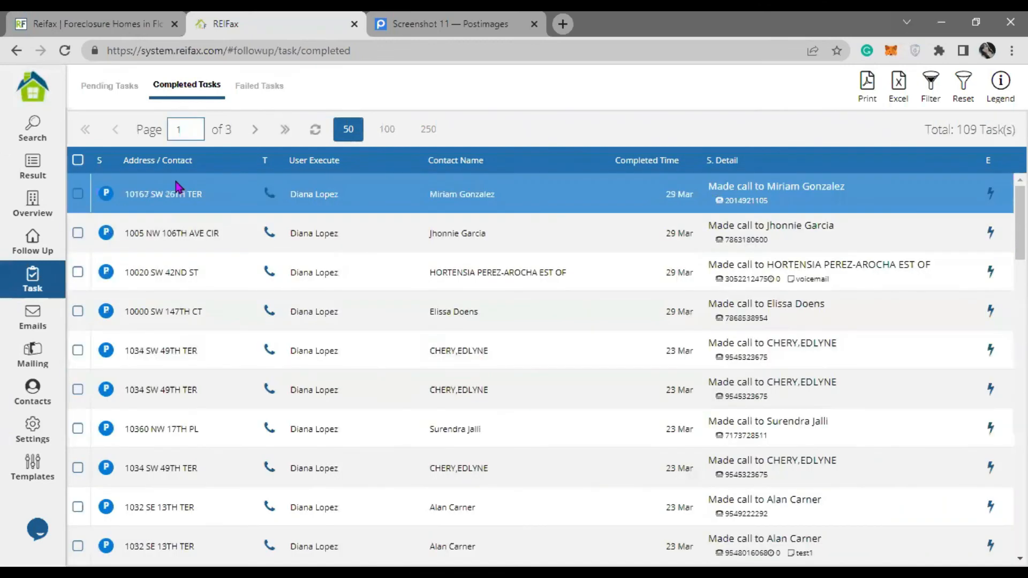
pyautogui.click(32, 241)
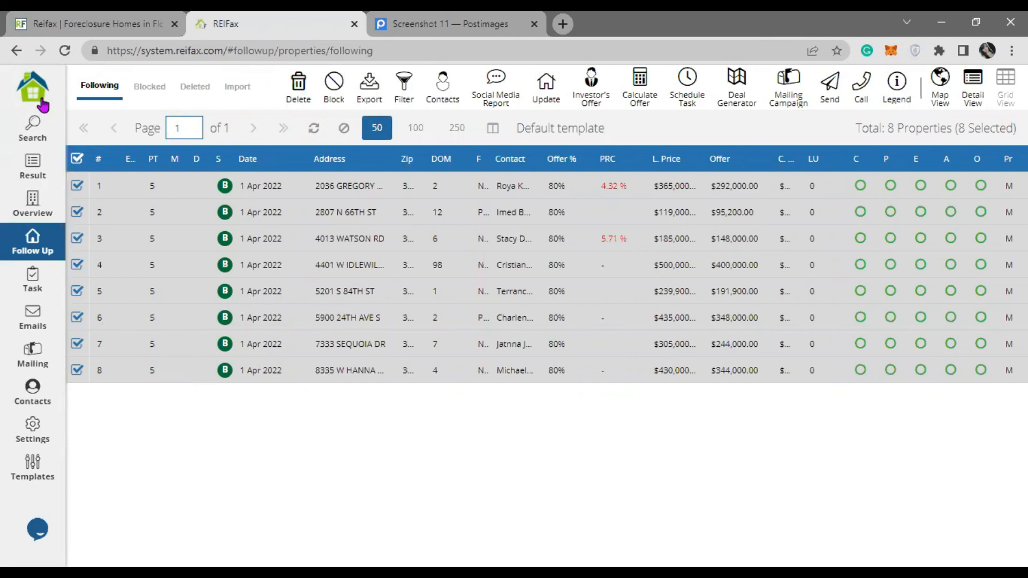
pyautogui.click(43, 104)
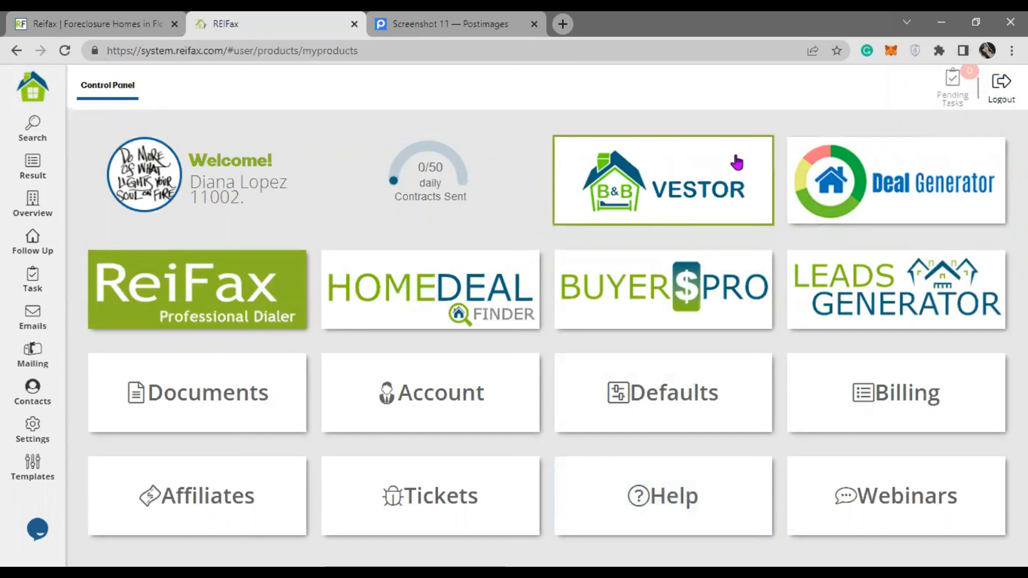
pyautogui.click(59, 284)
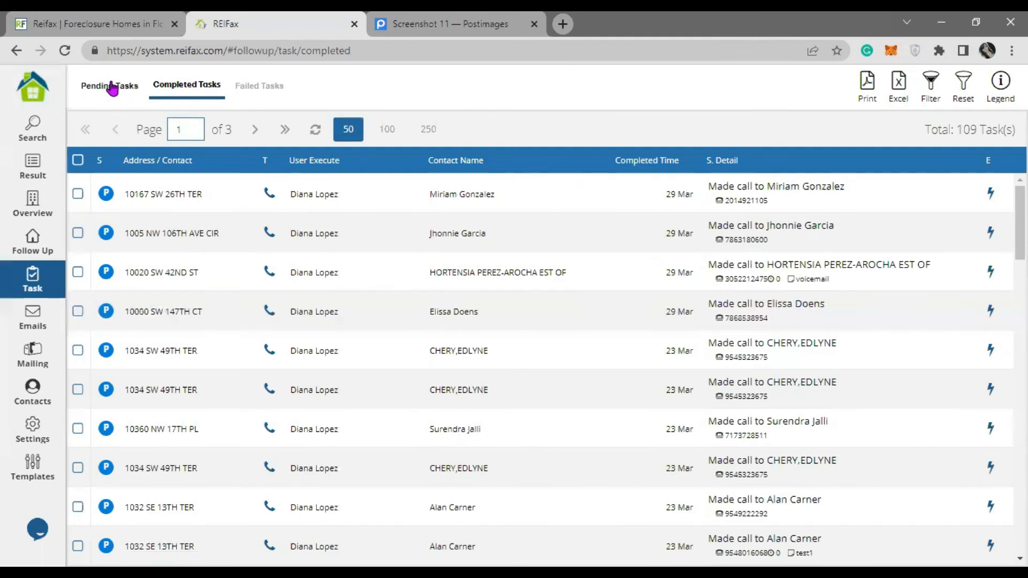
pyautogui.click(109, 86)
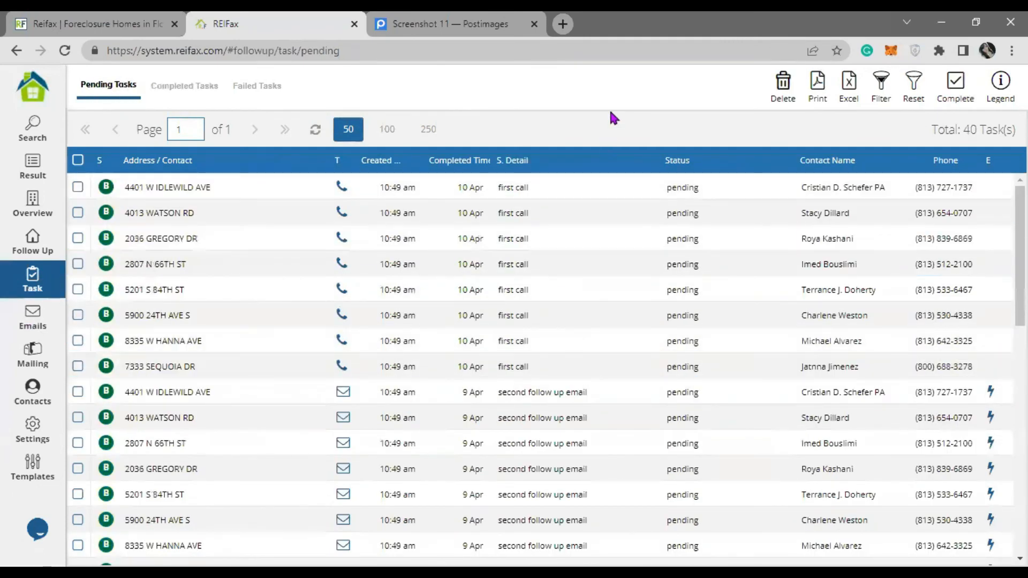
pyautogui.click(77, 187)
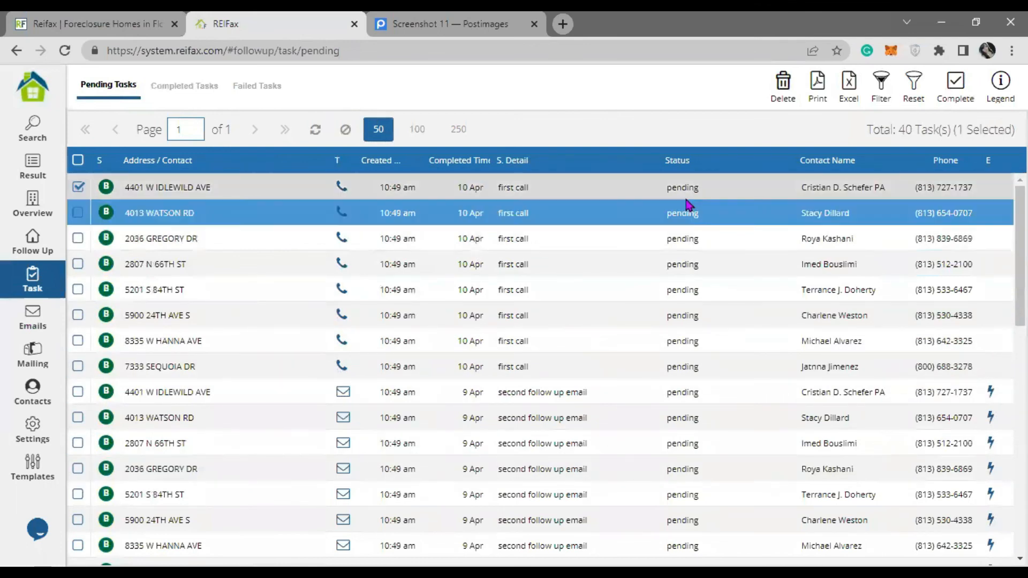
# - Inspect the Complete options without choosing one, then return to the Follow Up list
pyautogui.click(952, 92)
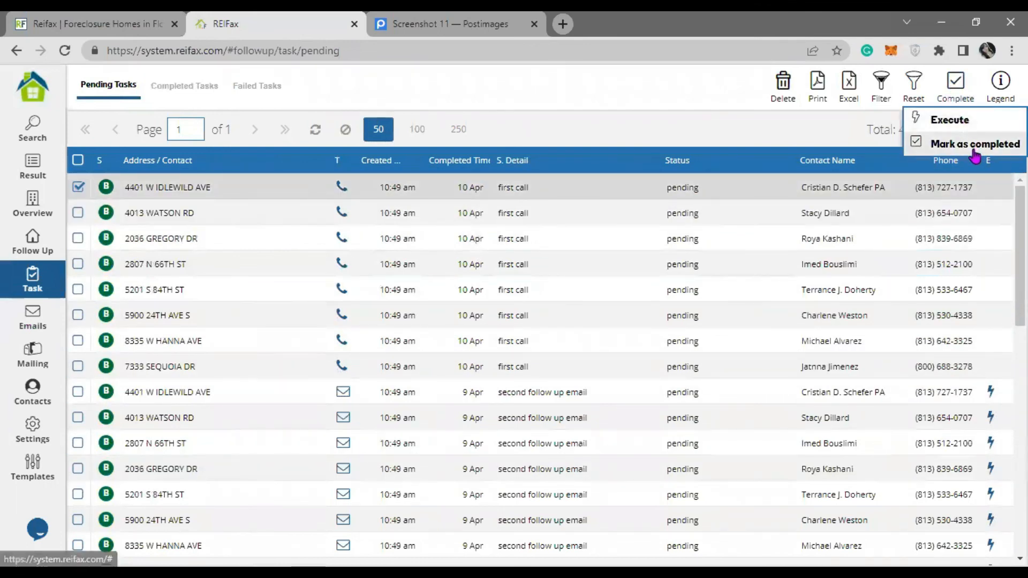
pyautogui.click(592, 97)
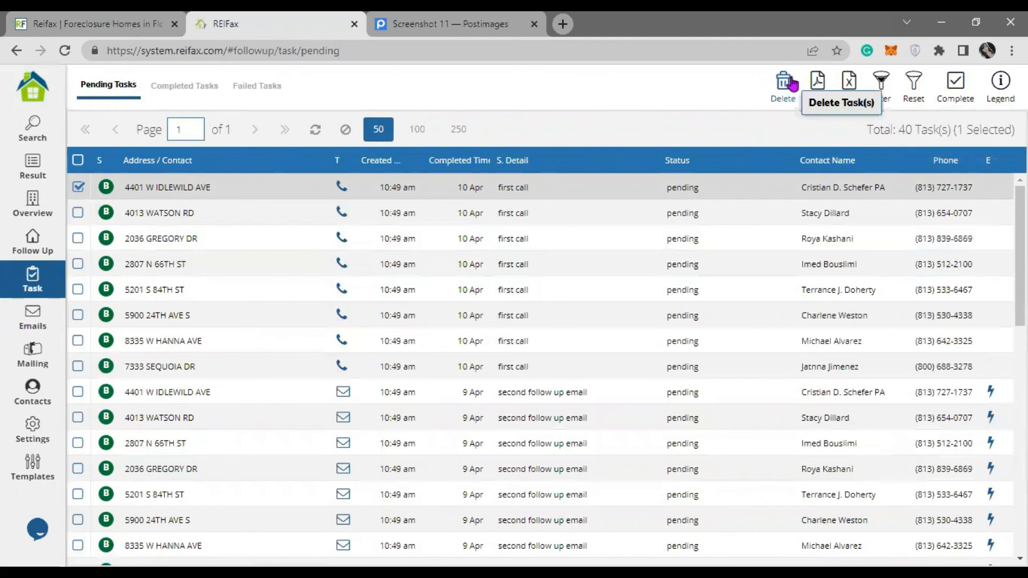
pyautogui.click(59, 246)
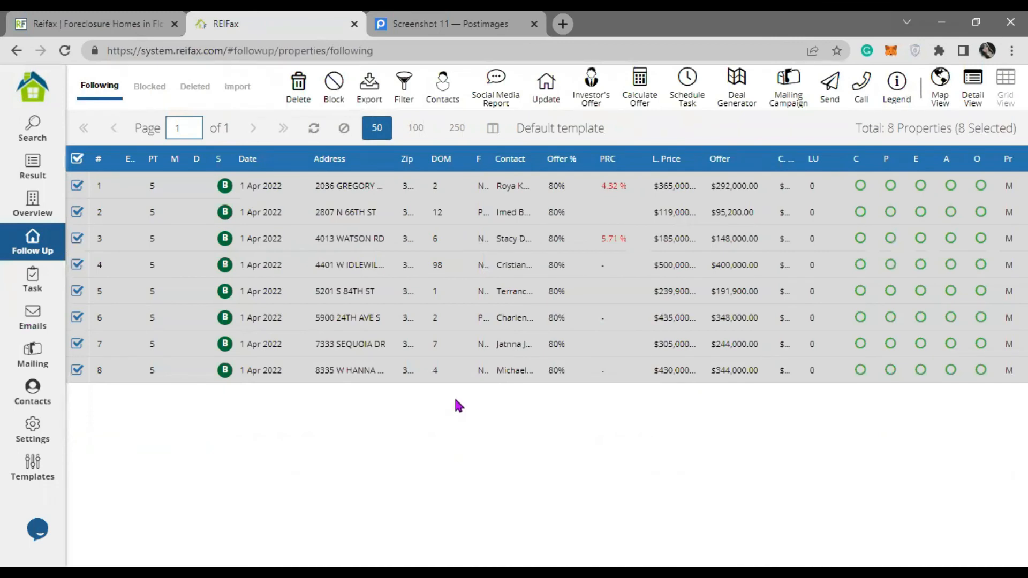
# - Glance at the sending options, then browse the saved grid templates list
pyautogui.click(830, 86)
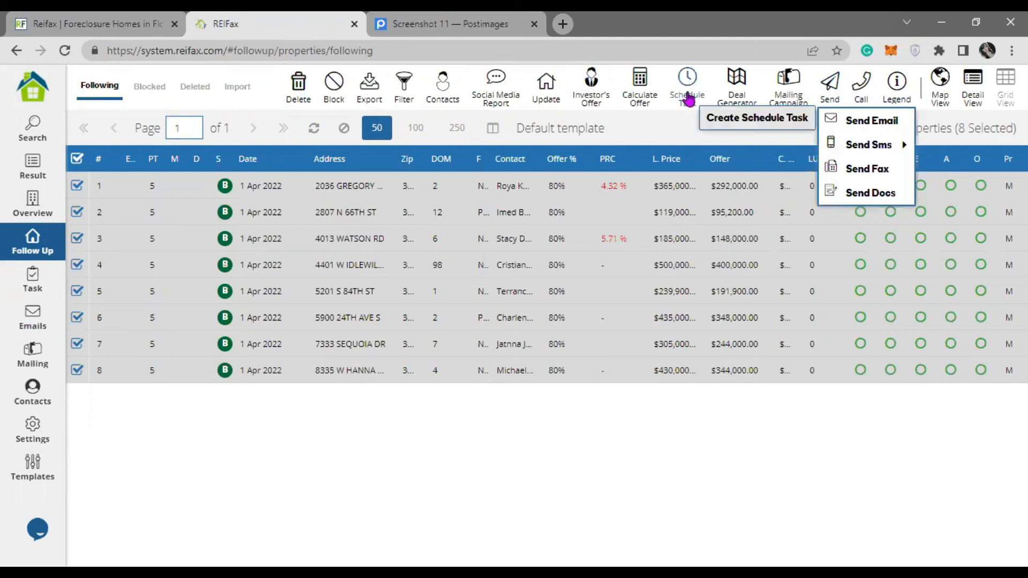
pyautogui.click(674, 131)
pyautogui.click(491, 130)
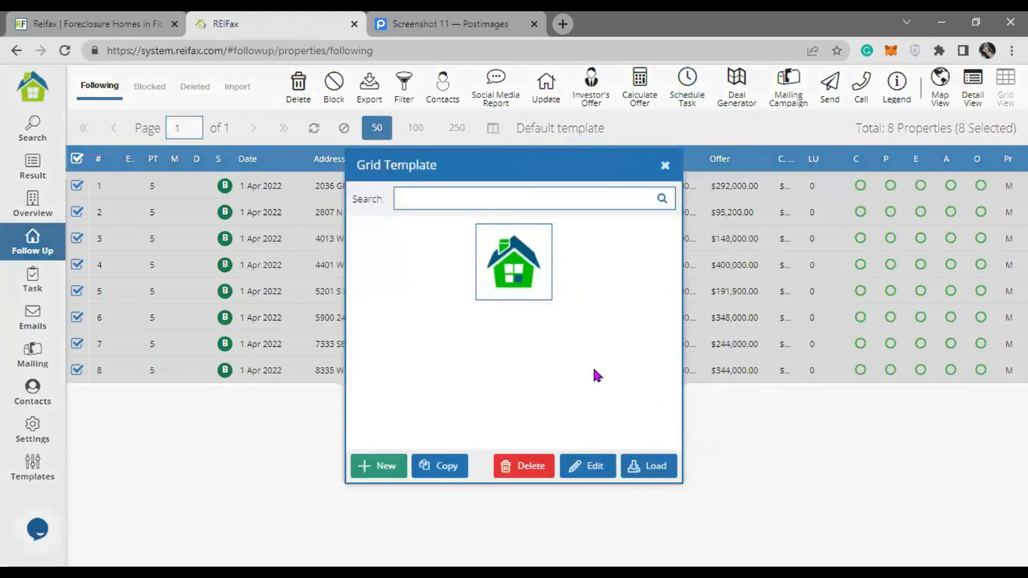
pyautogui.scroll(-3, 557, 340)
pyautogui.scroll(-10, 550, 328)
pyautogui.scroll(5, 551, 331)
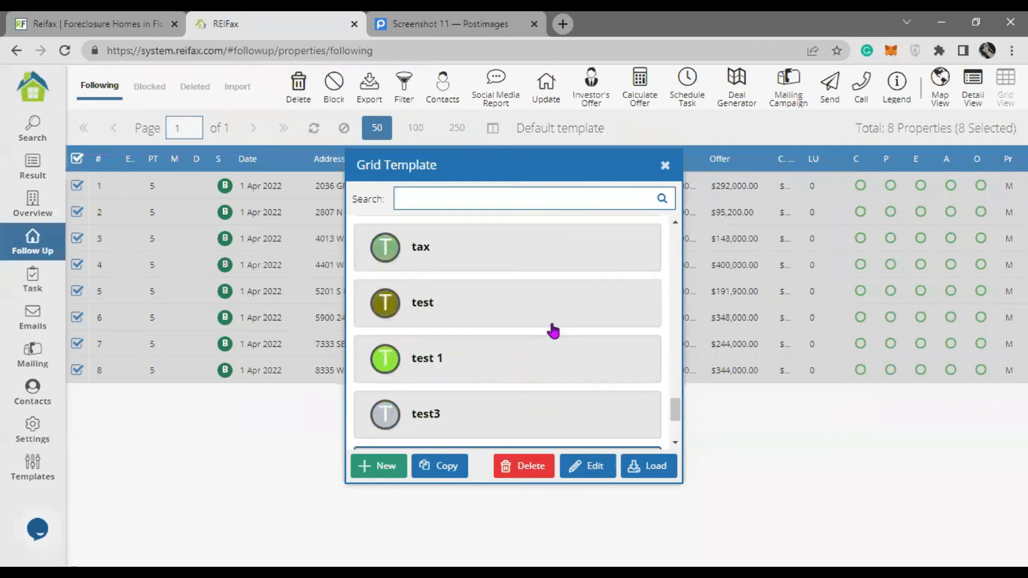
# - Search for the 'fields' grid template and load it into the property grid
pyautogui.click(514, 202)
pyautogui.write('fileds')
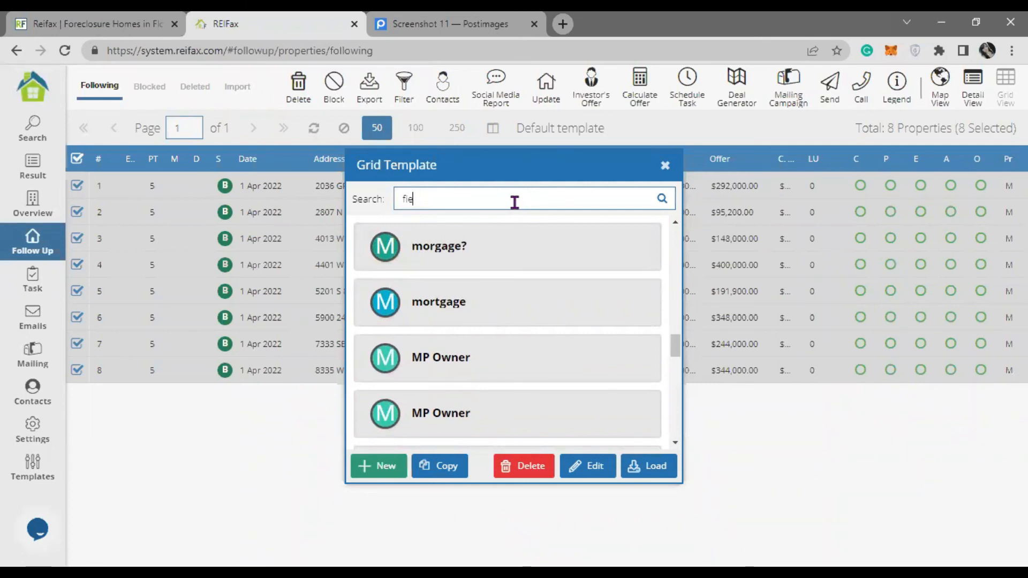
pyautogui.write('lds')
pyautogui.click(663, 199)
pyautogui.click(562, 248)
pyautogui.click(649, 465)
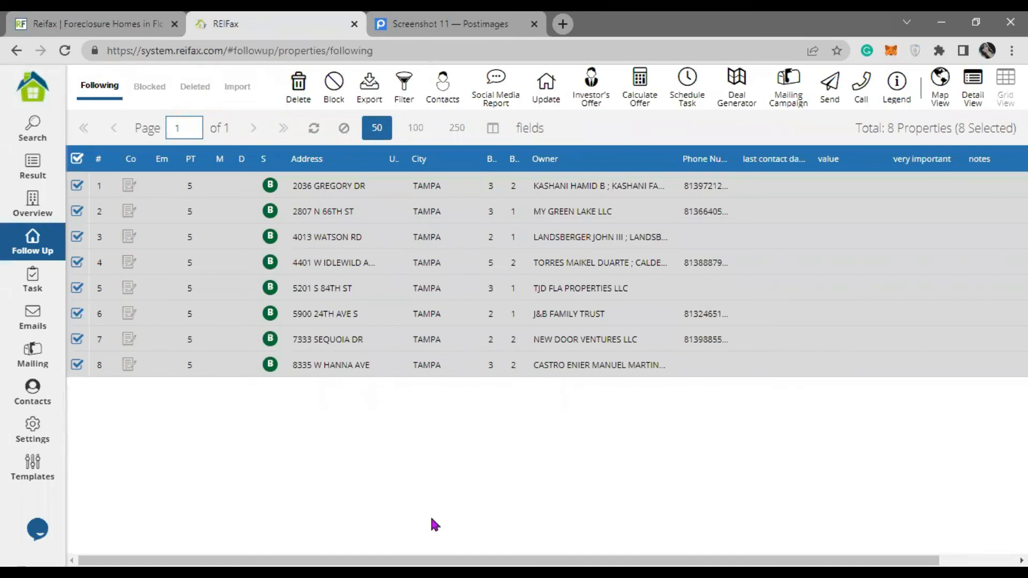
# - Widen the last contact date column and view the Custom Fields definitions before returning to Follow Up
pyautogui.hscroll(4, 665, 459)
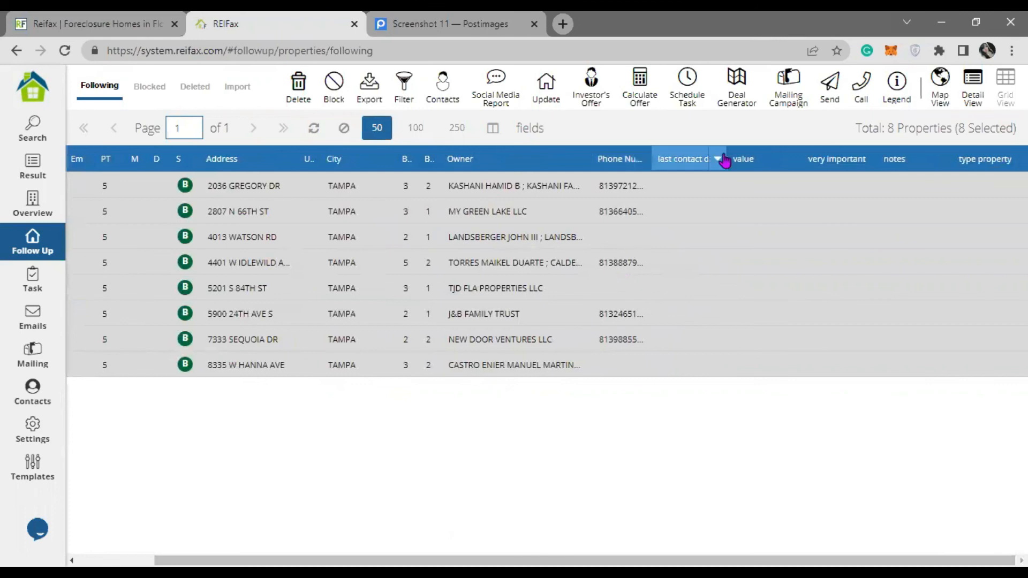
pyautogui.moveTo(728, 154); pyautogui.dragTo(748, 155)
pyautogui.click(47, 478)
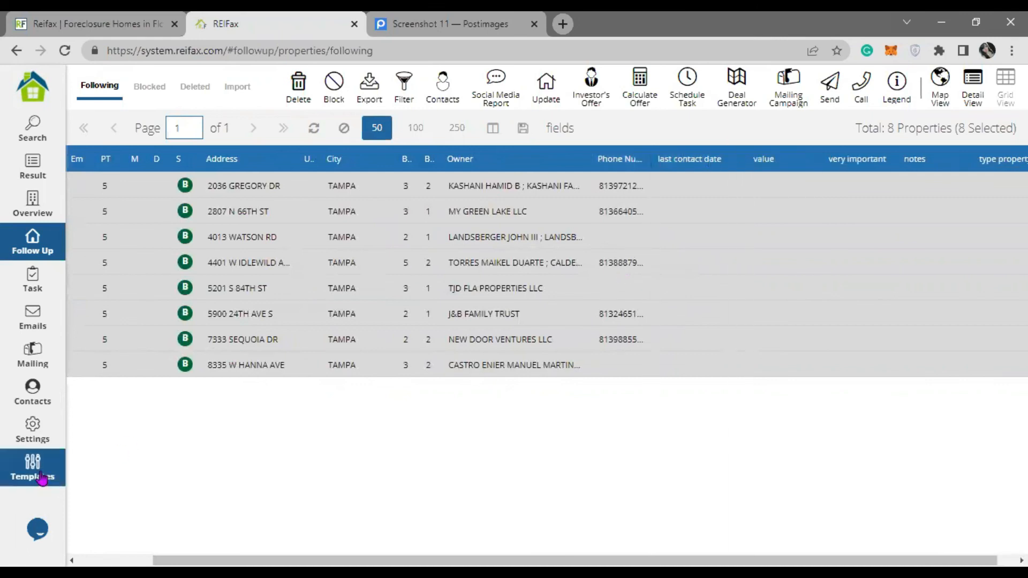
pyautogui.click(463, 85)
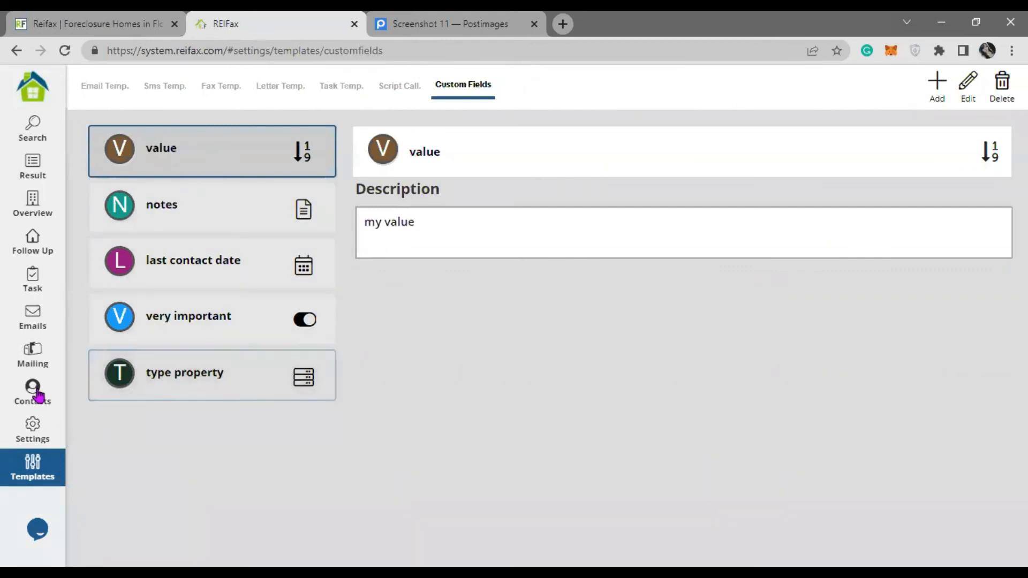
pyautogui.click(42, 251)
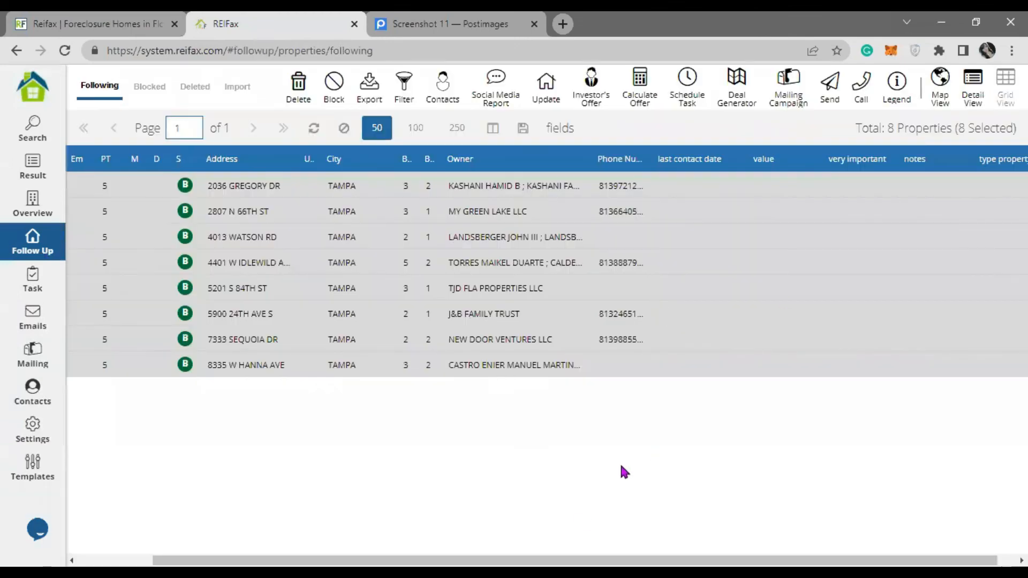
pyautogui.hscroll(1, 695, 491)
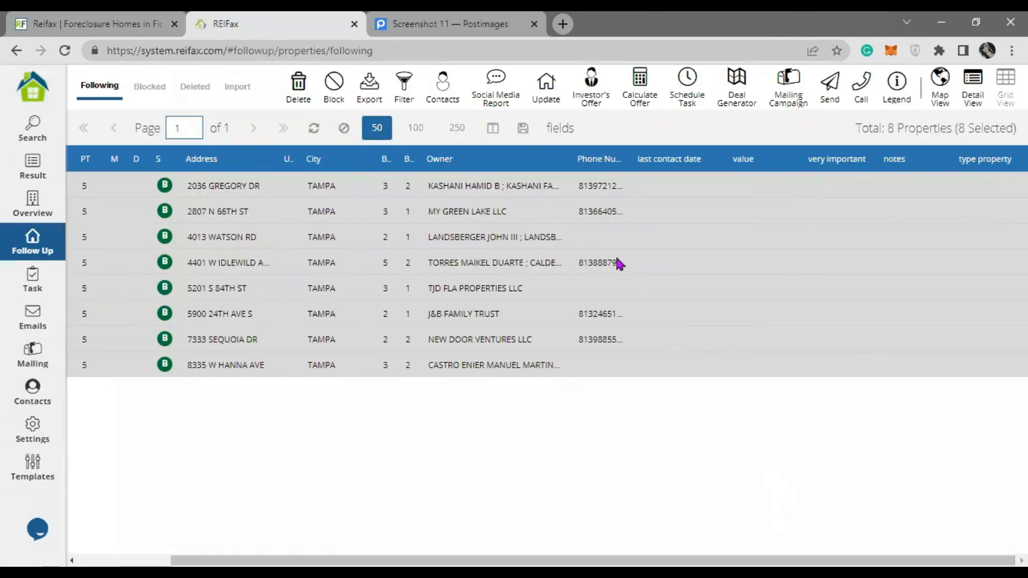
pyautogui.doubleClick(689, 187)
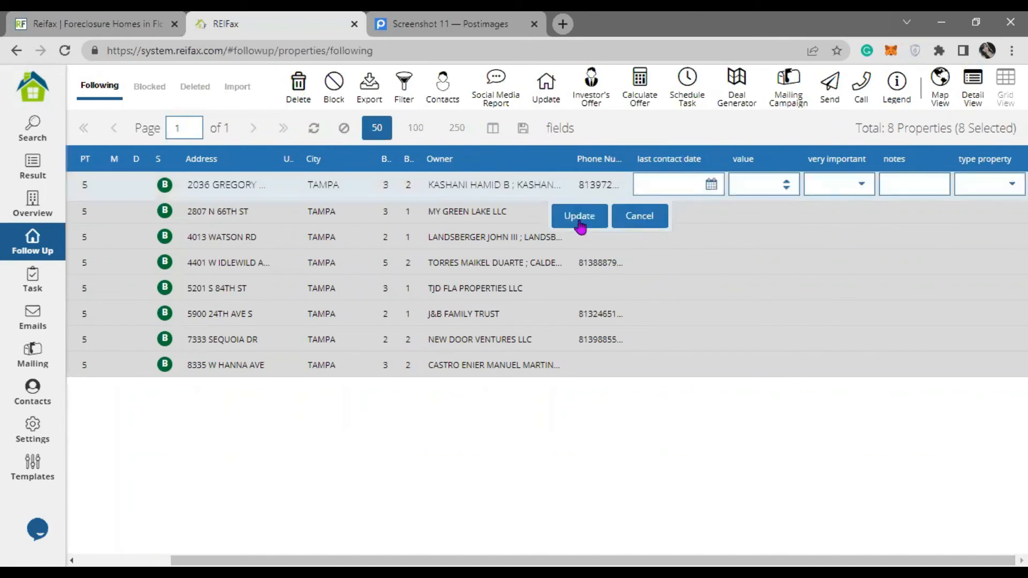
pyautogui.click(709, 185)
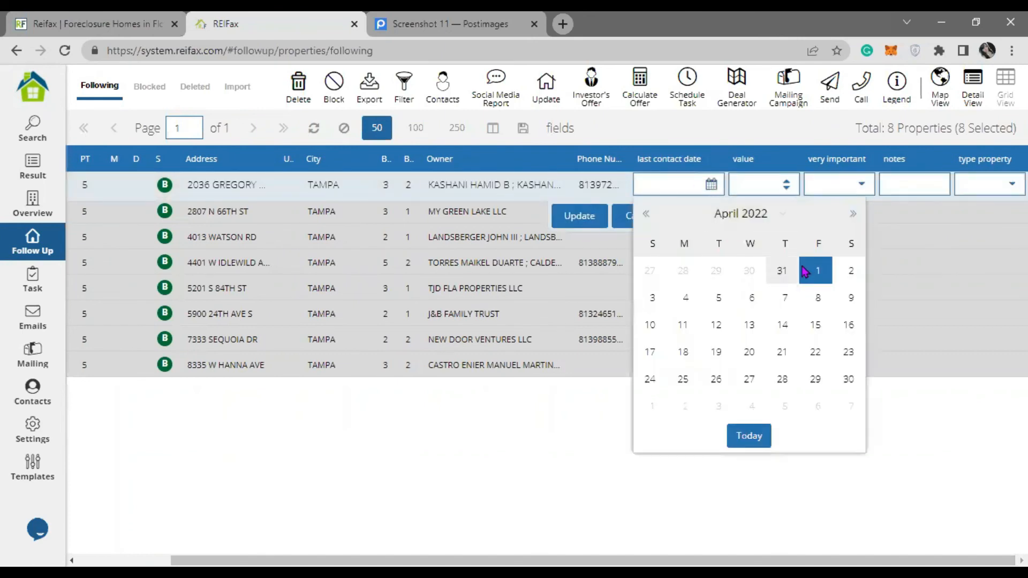
pyautogui.click(810, 269)
pyautogui.click(710, 185)
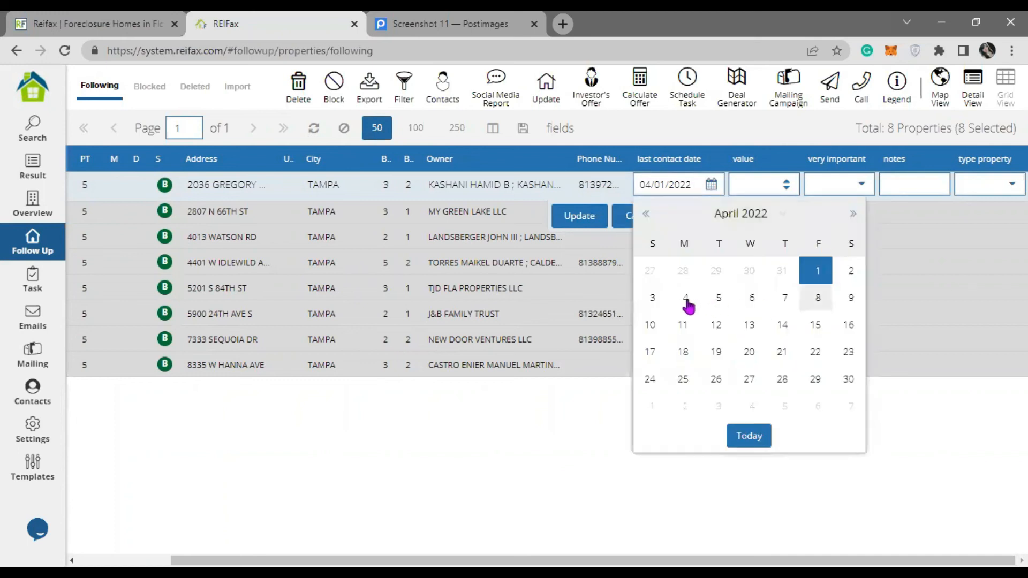
pyautogui.click(699, 296)
pyautogui.click(579, 216)
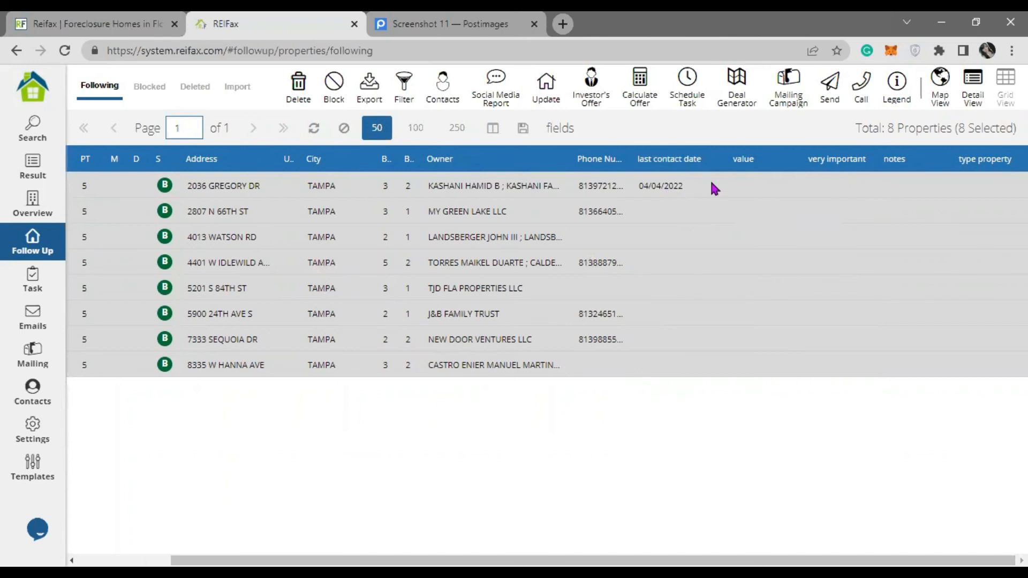
pyautogui.doubleClick(770, 186)
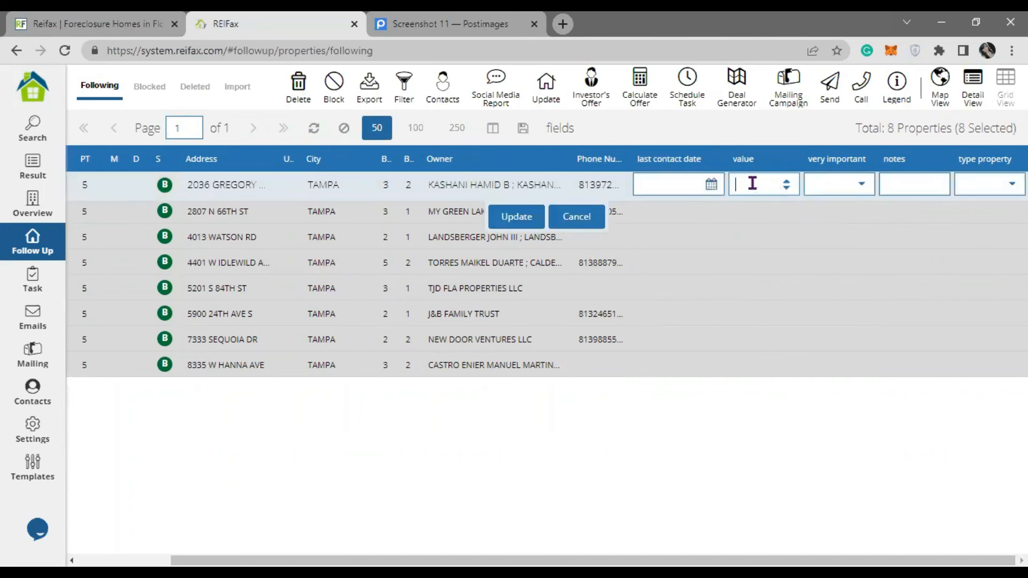
pyautogui.click(517, 221)
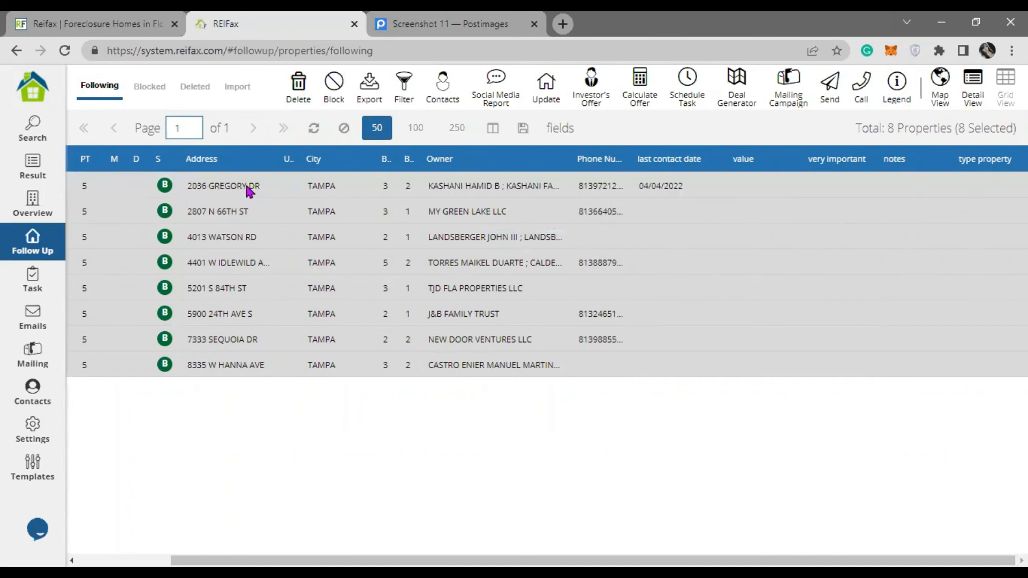
pyautogui.rightClick(248, 190)
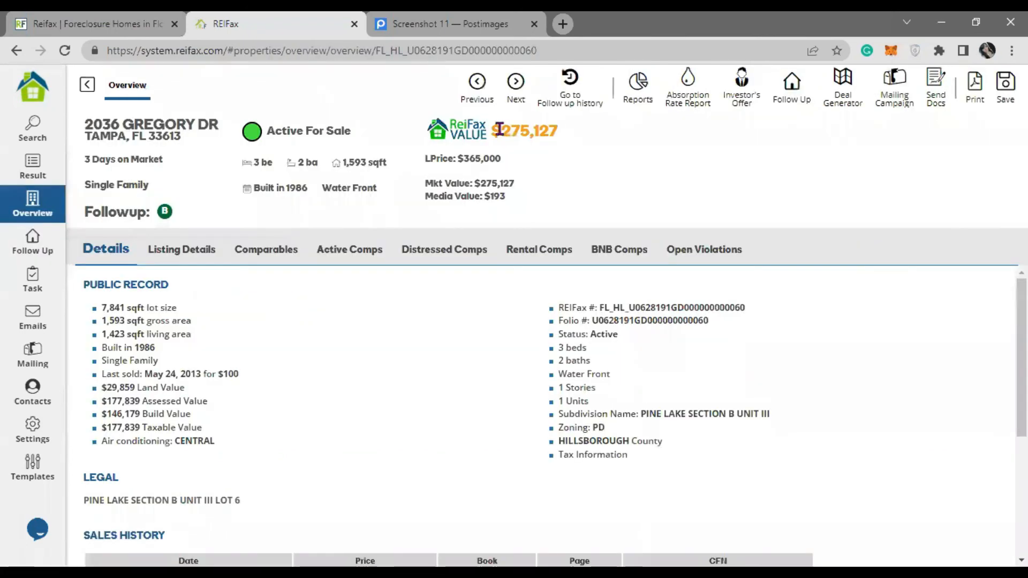
pyautogui.moveTo(500, 130); pyautogui.dragTo(554, 133)
pyautogui.click(542, 131)
pyautogui.rightClick(543, 134)
pyautogui.click(579, 142)
pyautogui.click(33, 241)
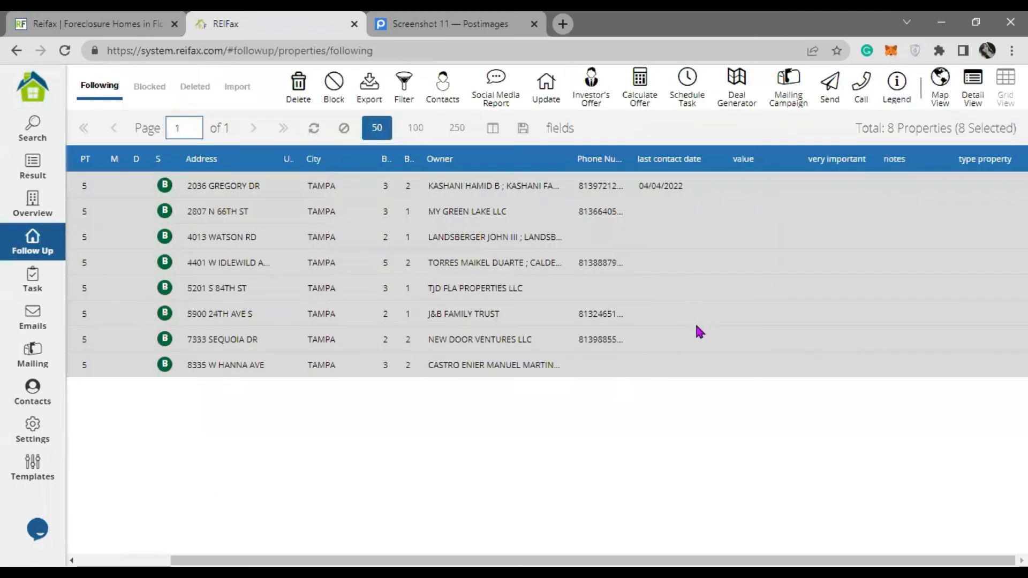
# - Paste 275,127.00 into the value field, mark the property very important, and save
pyautogui.doubleClick(749, 185)
pyautogui.rightClick(748, 183)
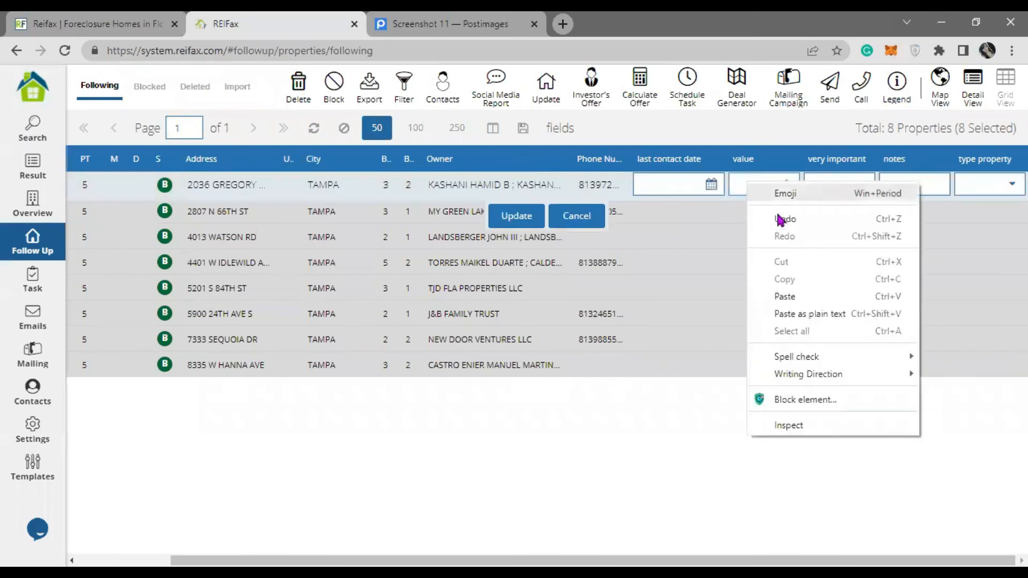
pyautogui.click(803, 295)
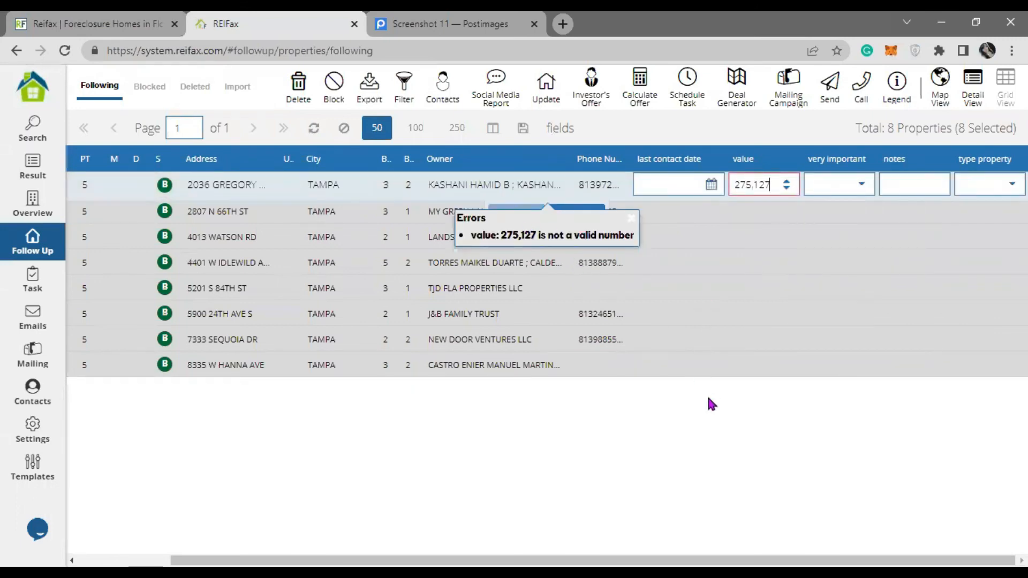
pyautogui.click(751, 185)
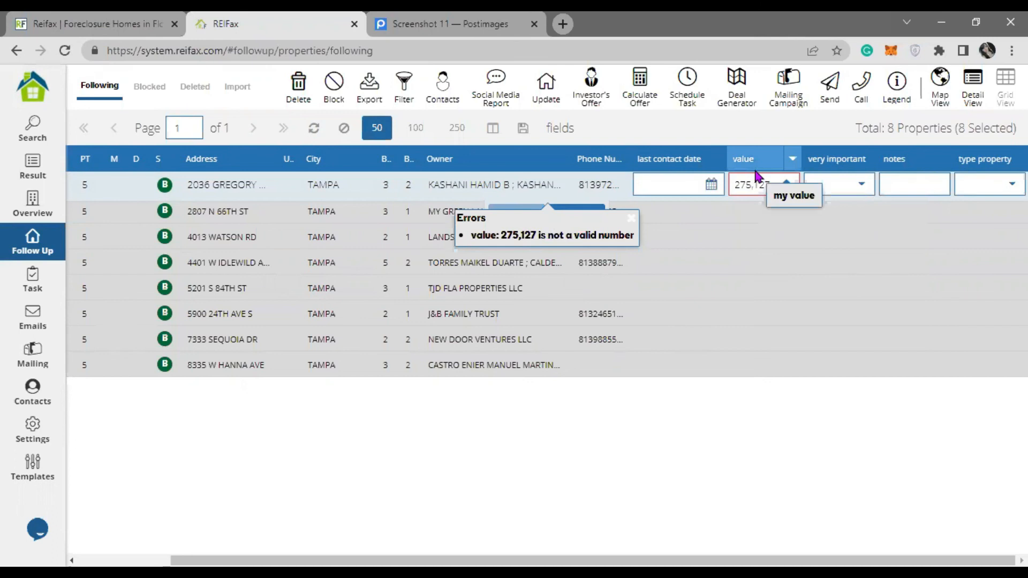
pyautogui.click(515, 216)
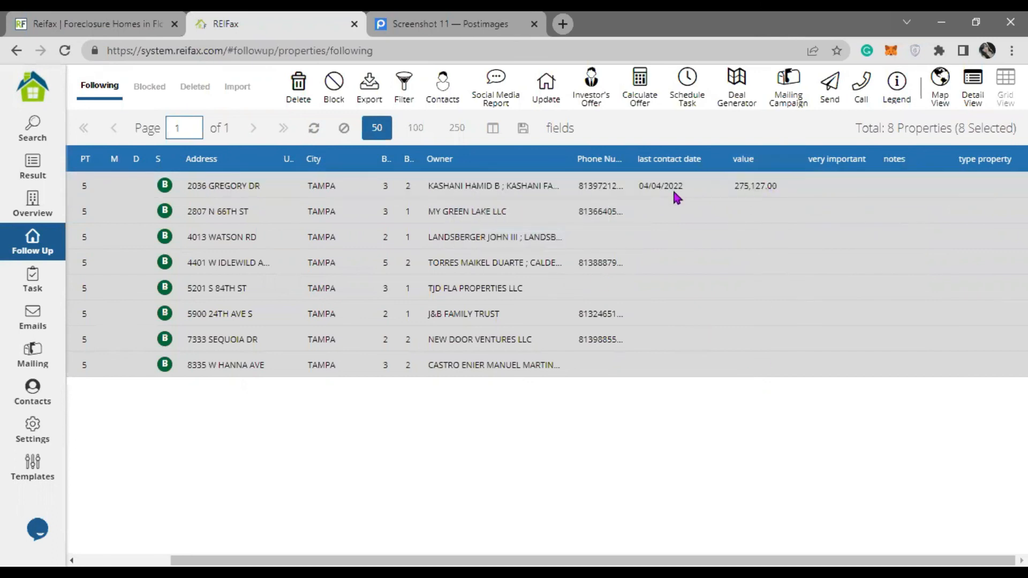
pyautogui.doubleClick(849, 192)
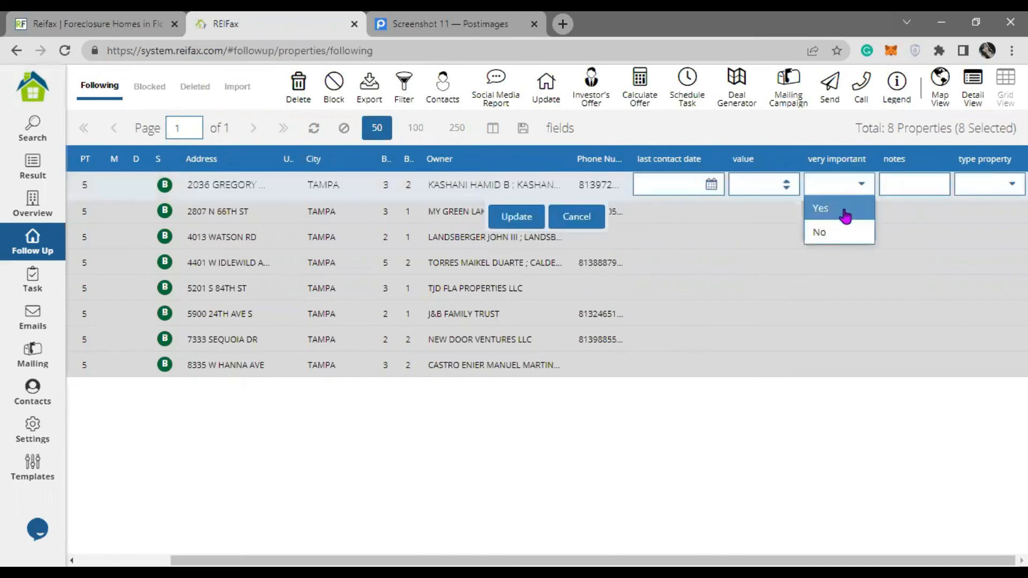
pyautogui.click(844, 213)
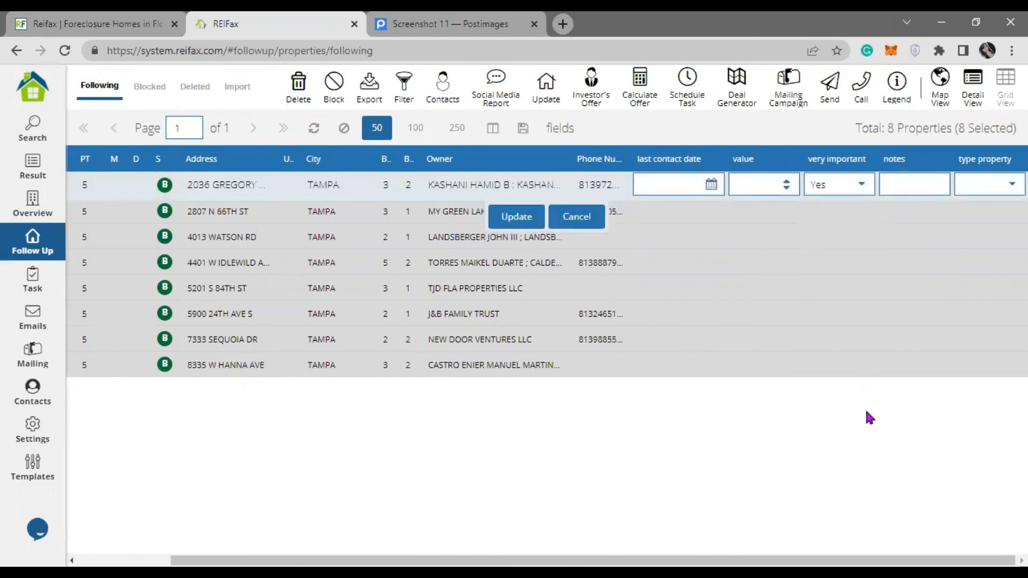
pyautogui.click(530, 218)
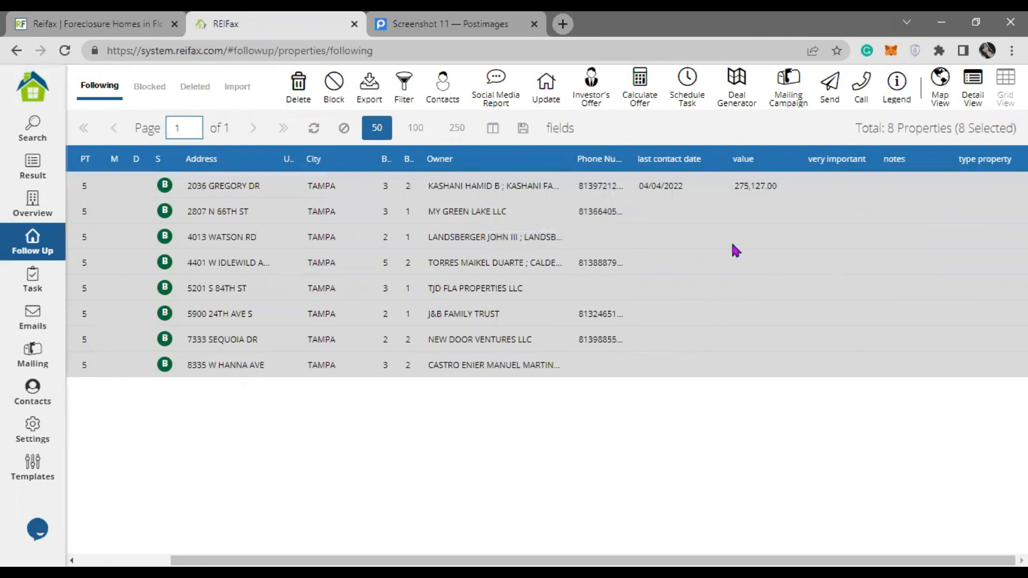
pyautogui.doubleClick(856, 214)
pyautogui.click(827, 257)
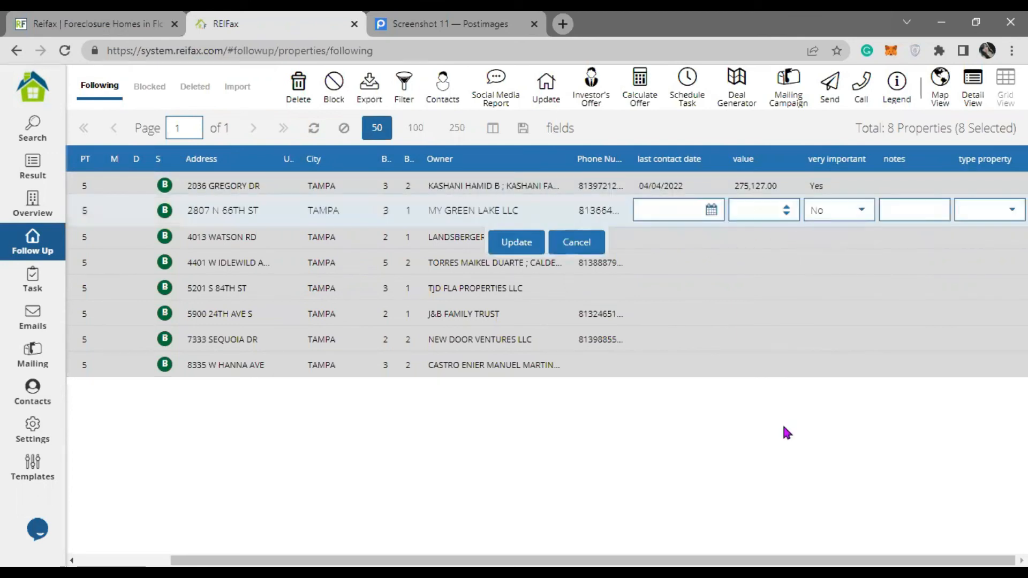
pyautogui.click(523, 244)
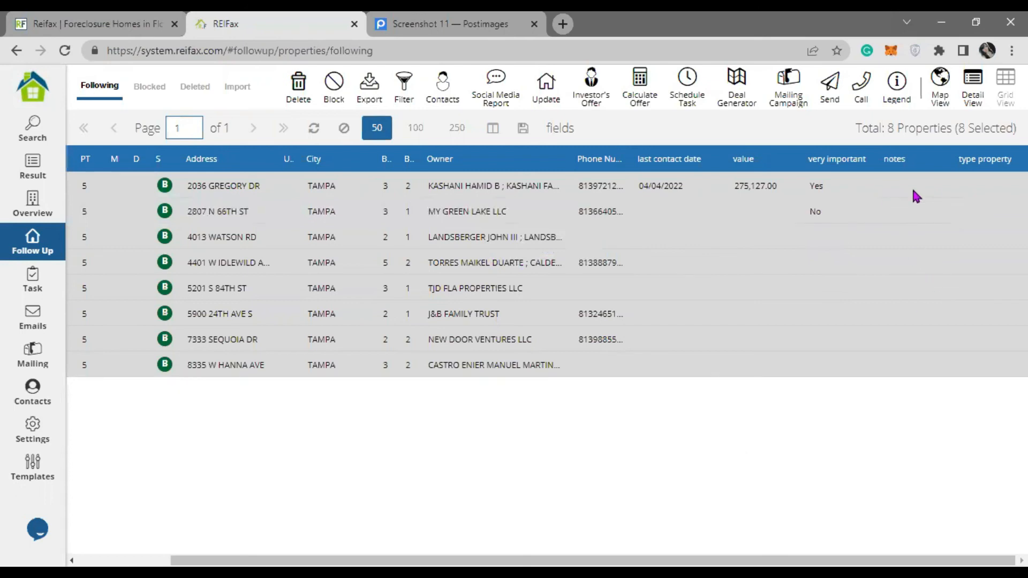
pyautogui.doubleClick(889, 187)
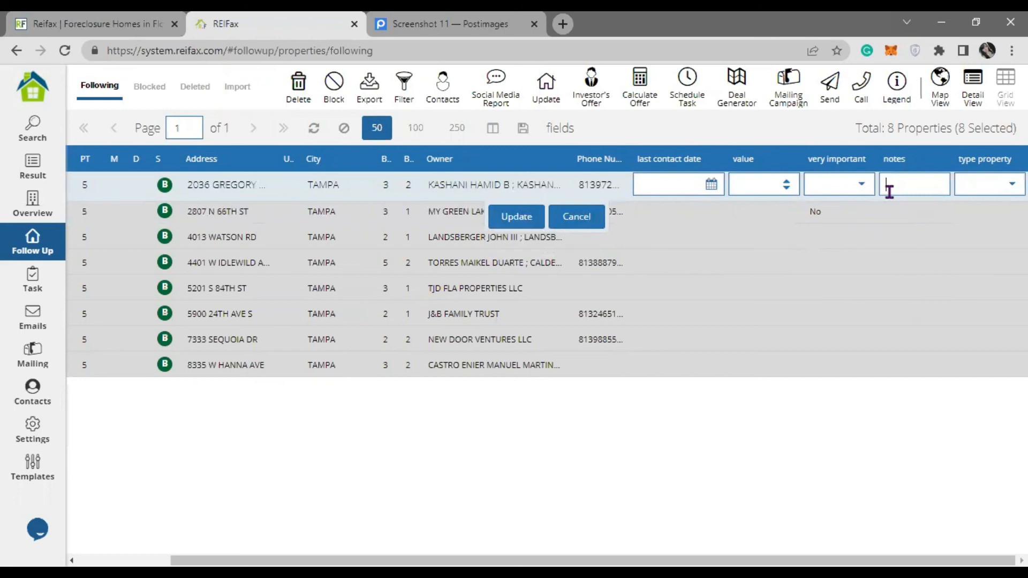
pyautogui.write('test')
pyautogui.click(497, 216)
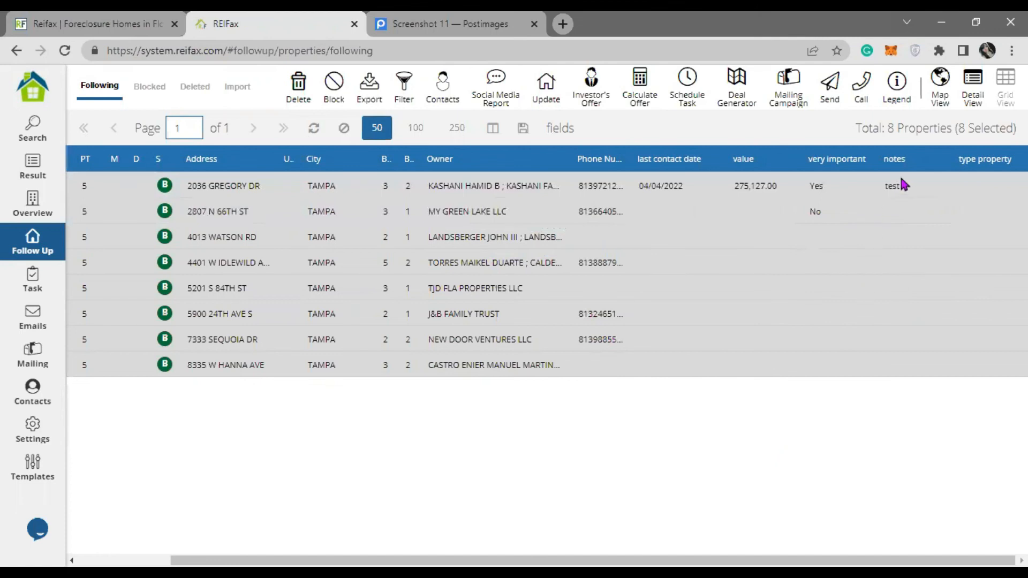
pyautogui.doubleClick(990, 190)
pyautogui.click(990, 184)
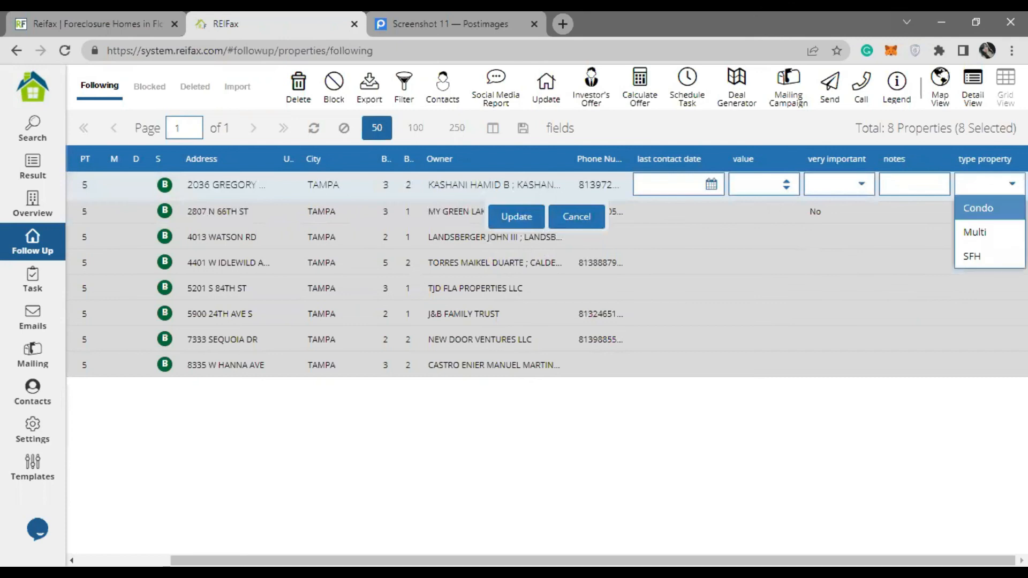
pyautogui.click(988, 262)
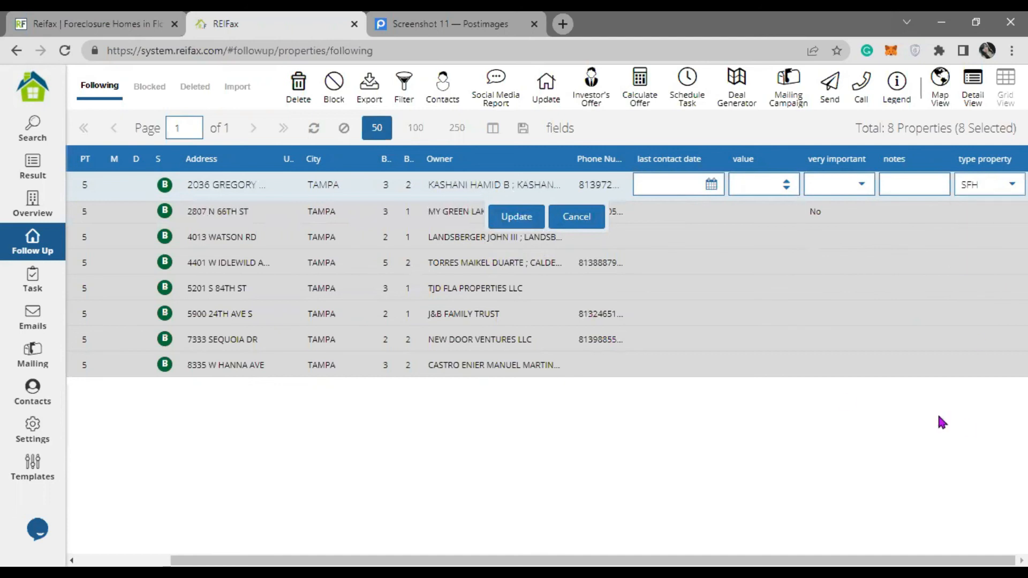
pyautogui.click(530, 220)
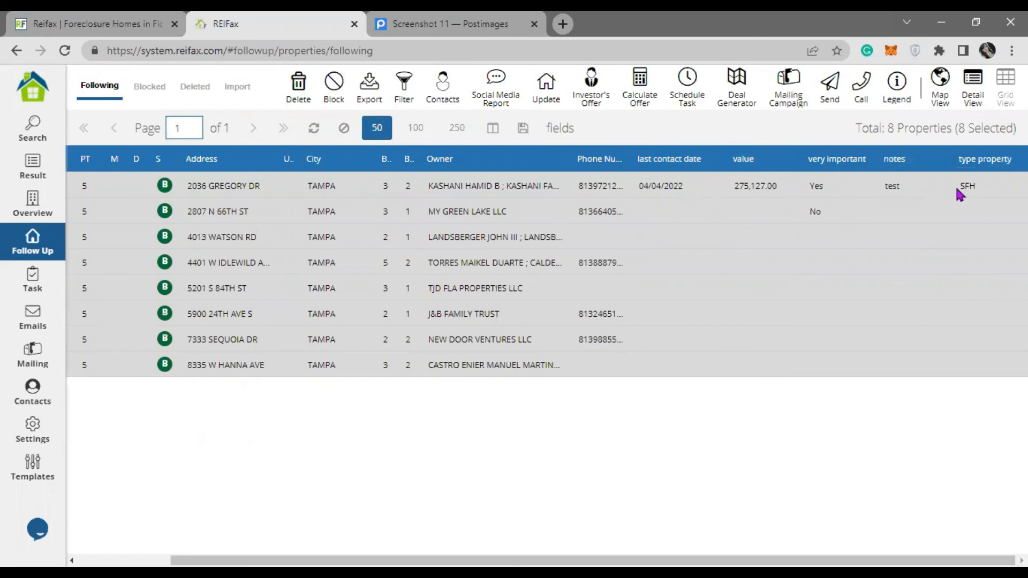
pyautogui.click(404, 86)
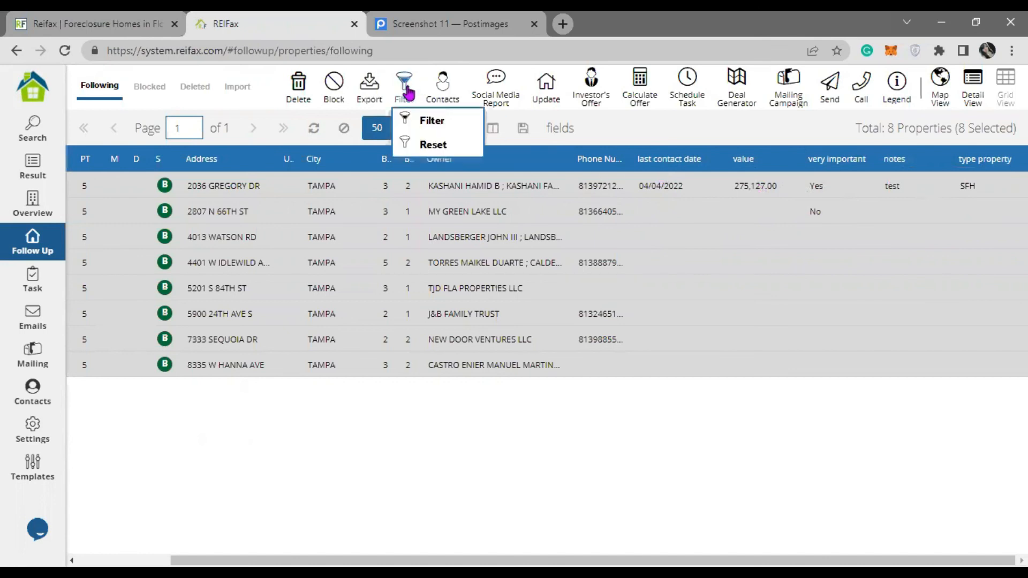
pyautogui.click(455, 129)
pyautogui.scroll(-5, 474, 332)
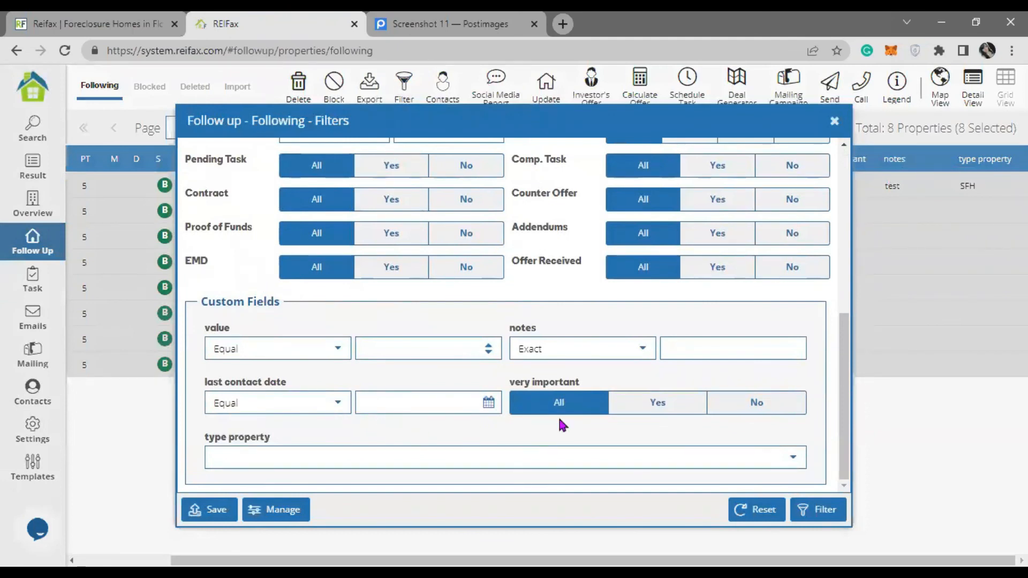
pyautogui.click(664, 407)
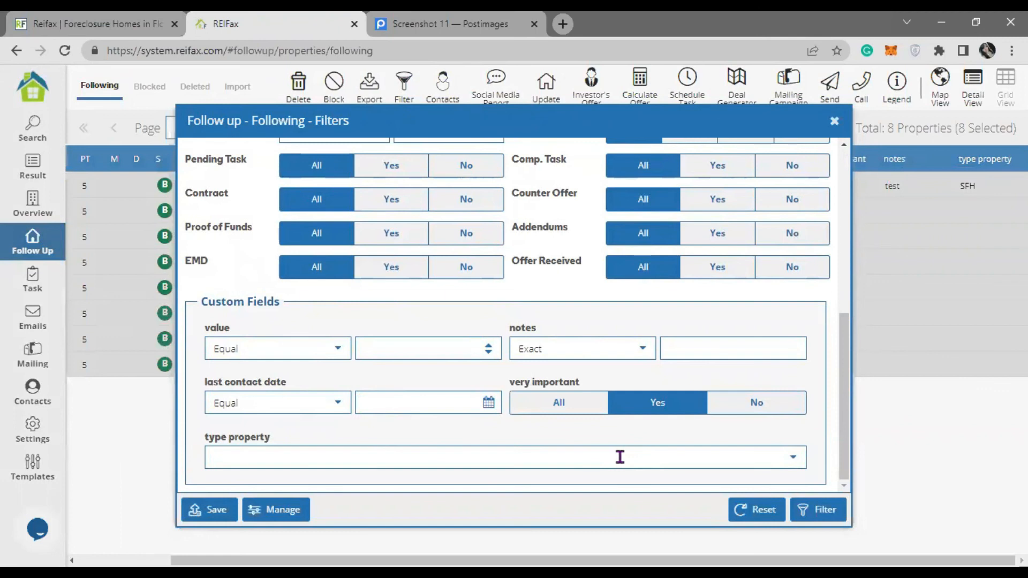
pyautogui.click(835, 513)
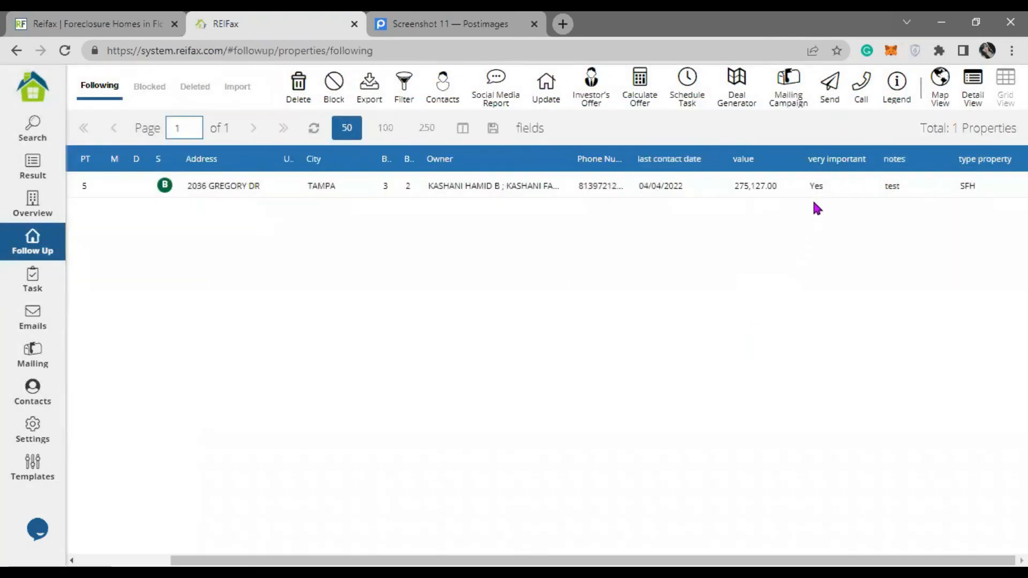
pyautogui.click(820, 185)
pyautogui.click(37, 533)
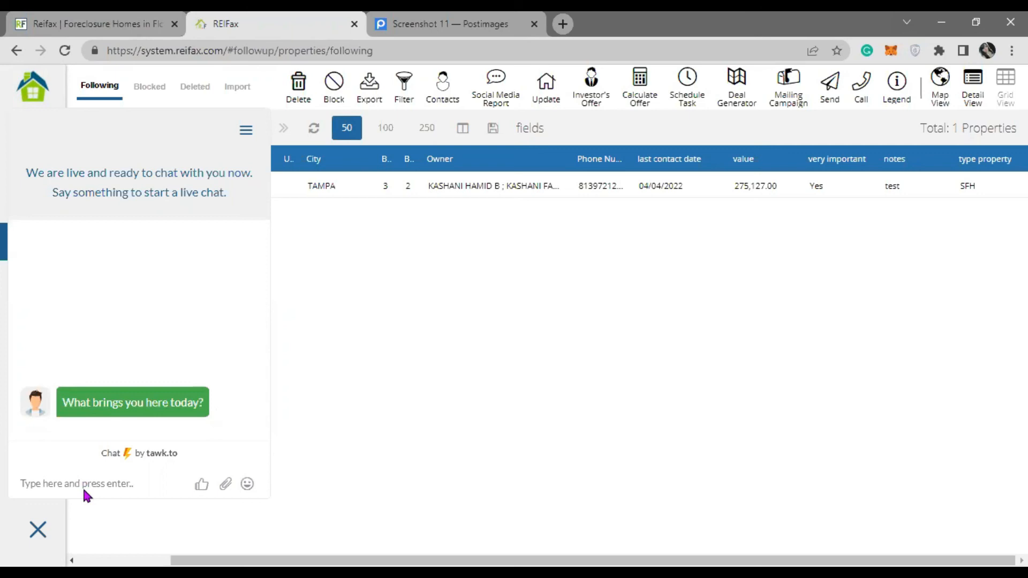
# - Close the chat and open the Help training videos page from the Control Panel
pyautogui.click(38, 529)
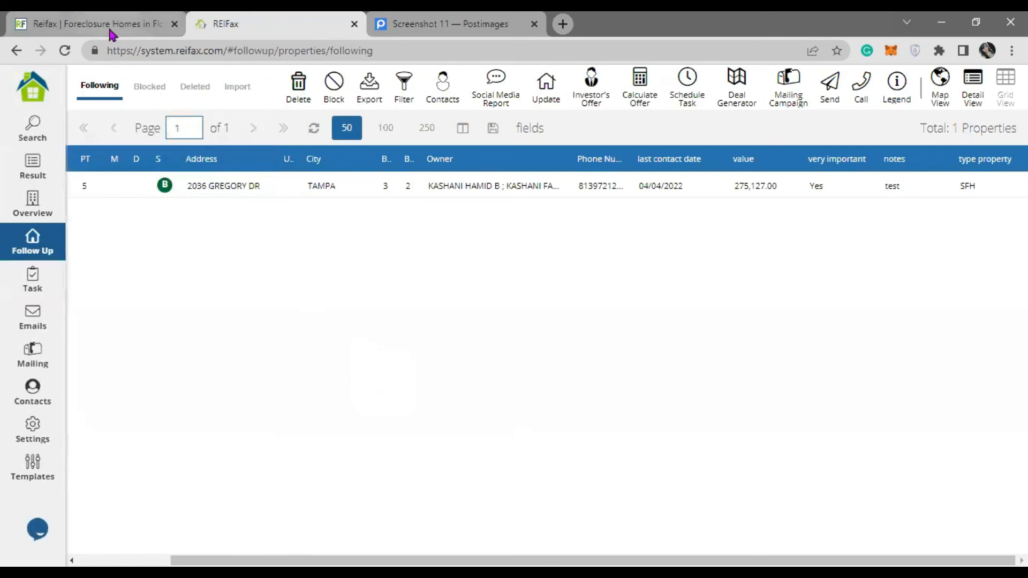
pyautogui.click(28, 87)
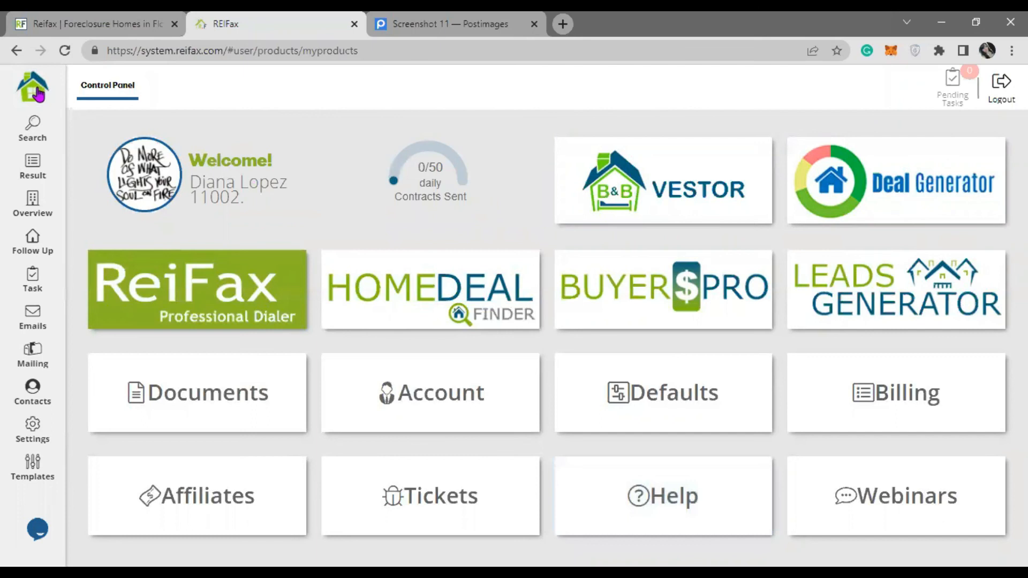
pyautogui.click(686, 493)
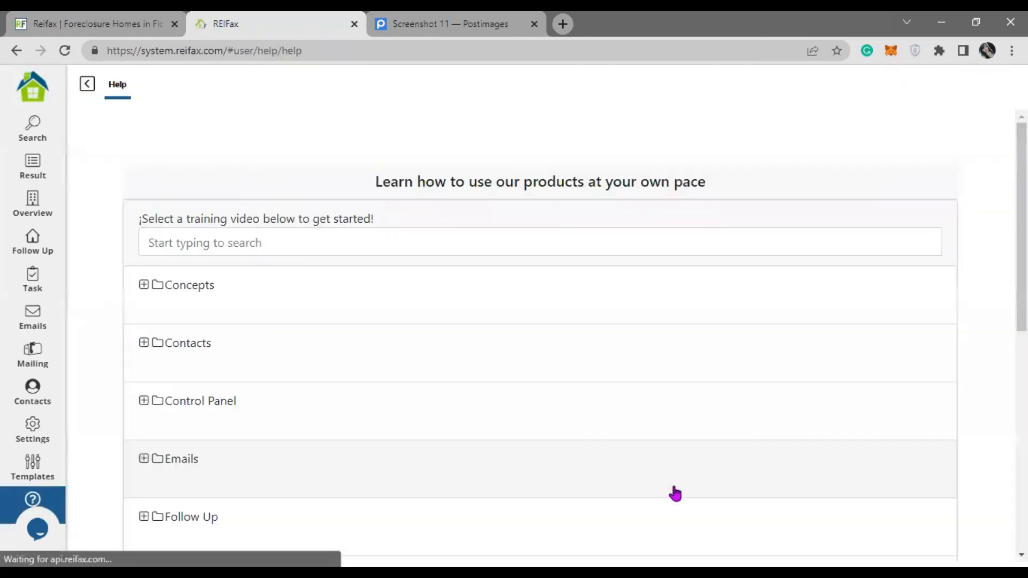
pyautogui.scroll(-5, 236, 354)
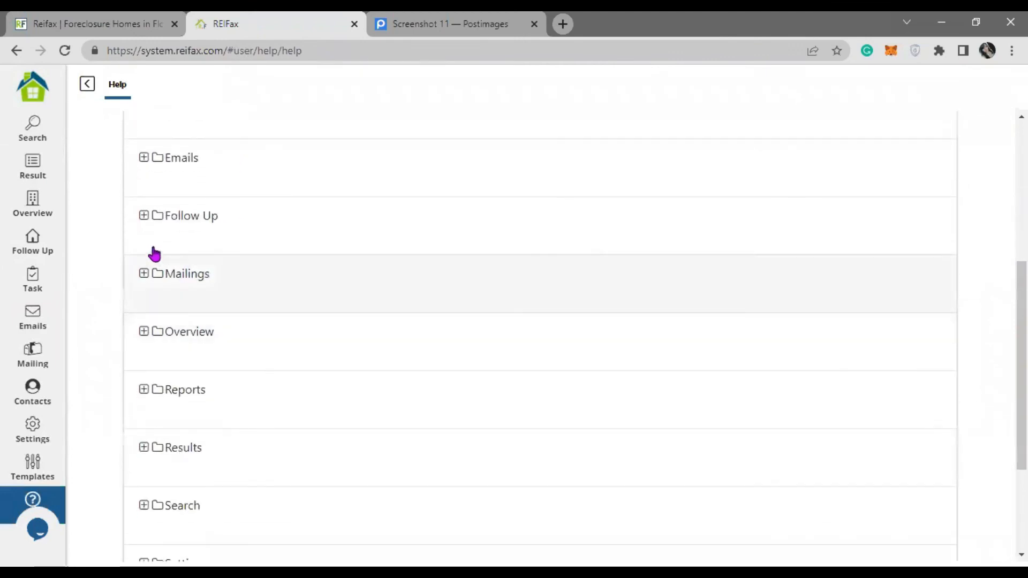
pyautogui.scroll(-3, 160, 286)
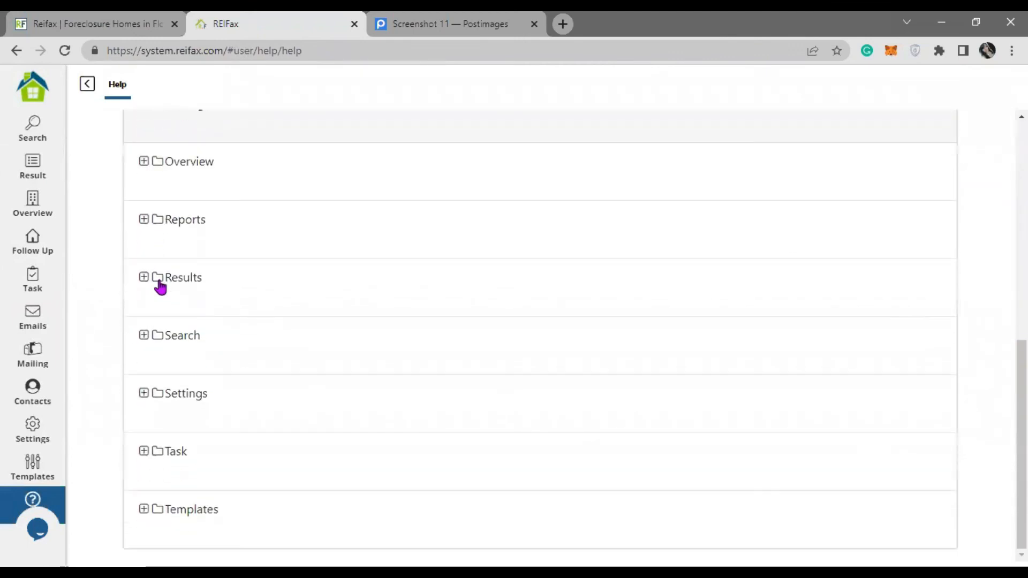
# - Watch 'How to attach images to your templates' under Templates, then return to the Control Panel
pyautogui.click(158, 515)
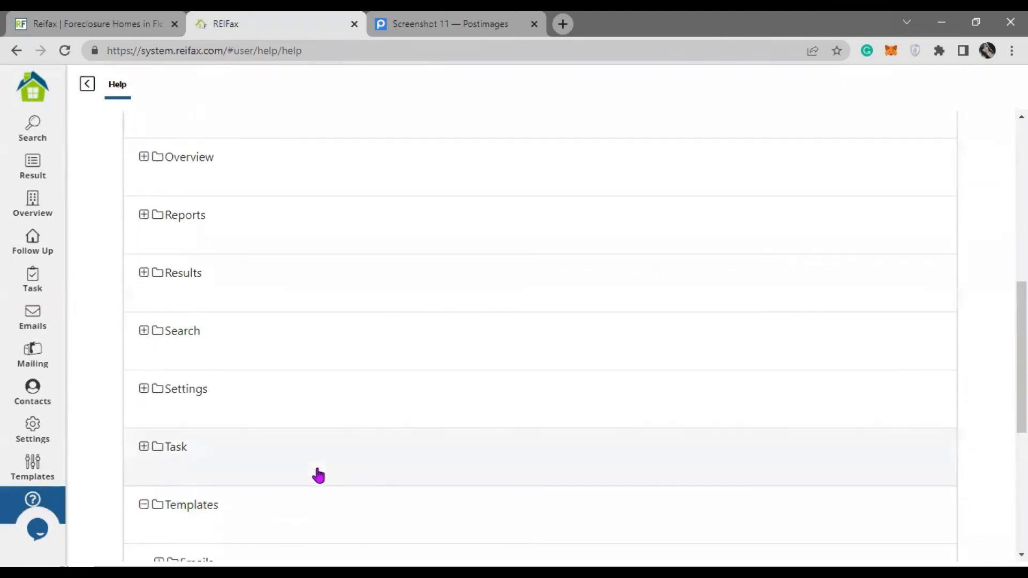
pyautogui.scroll(-4, 315, 475)
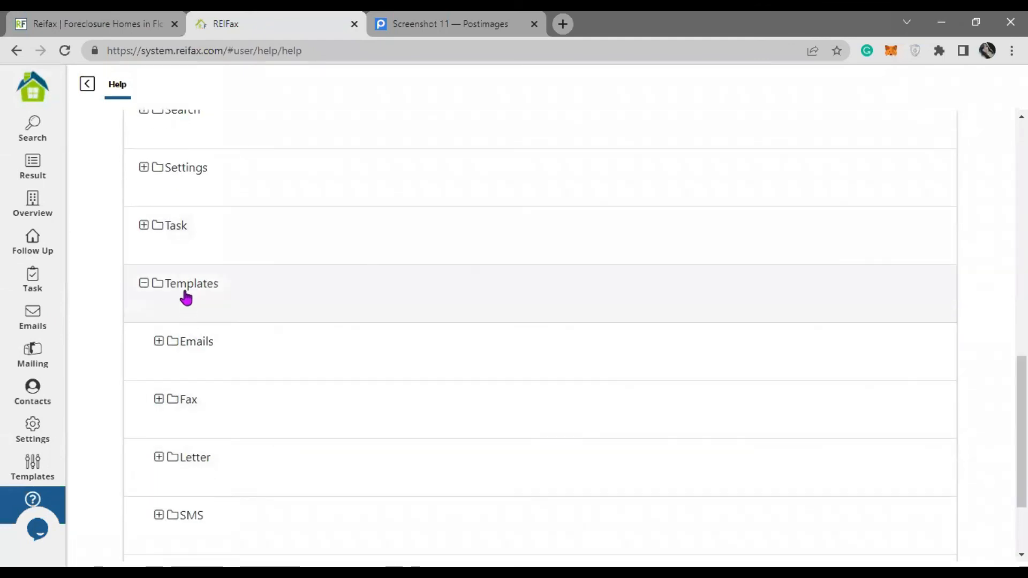
pyautogui.click(159, 343)
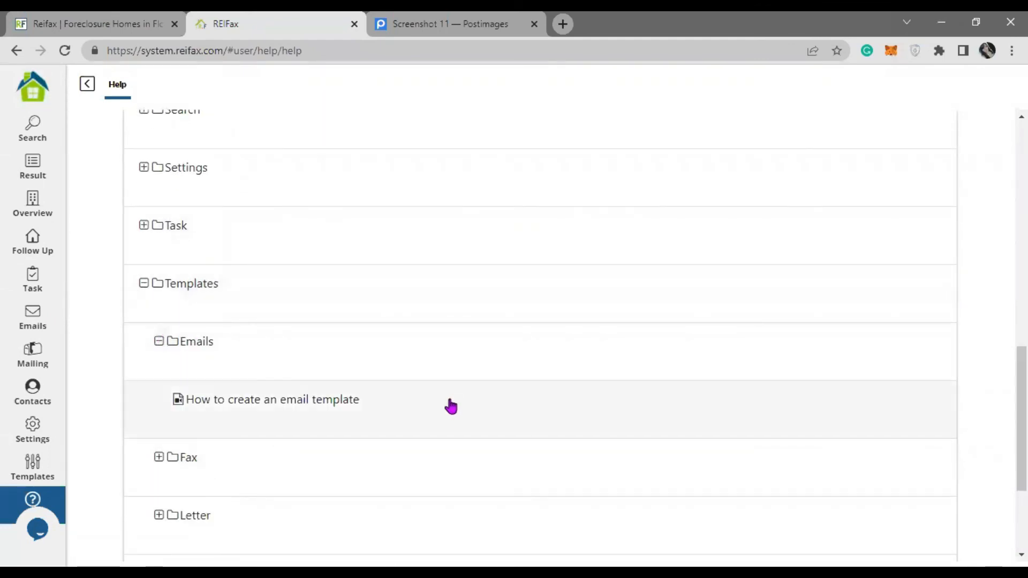
pyautogui.click(159, 343)
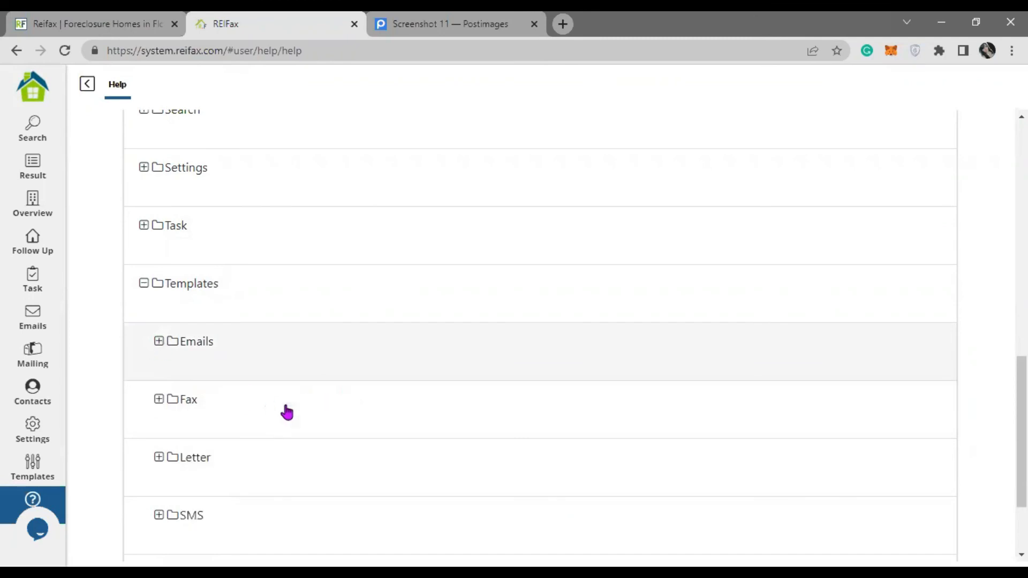
pyautogui.scroll(-2, 284, 410)
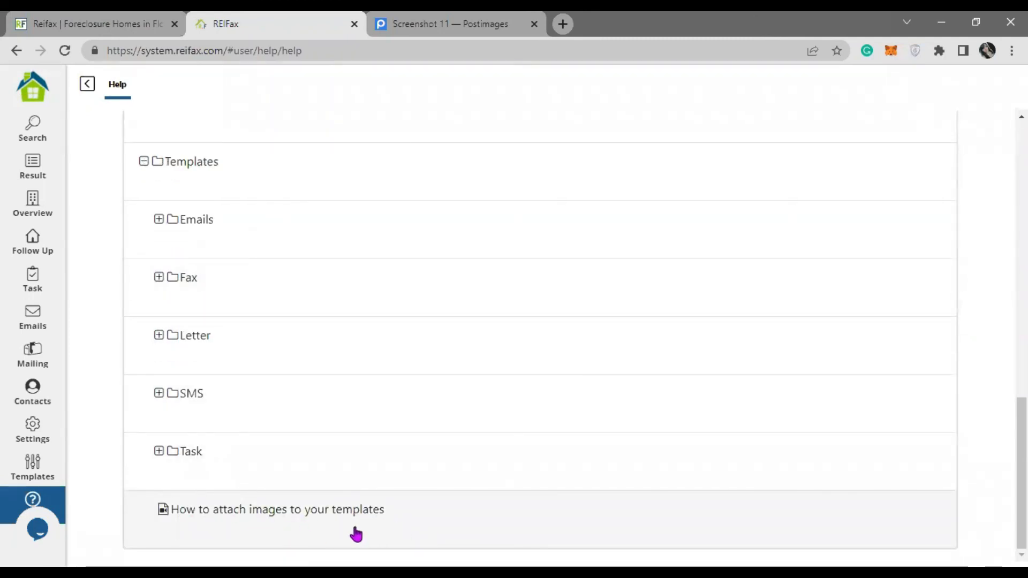
pyautogui.click(378, 523)
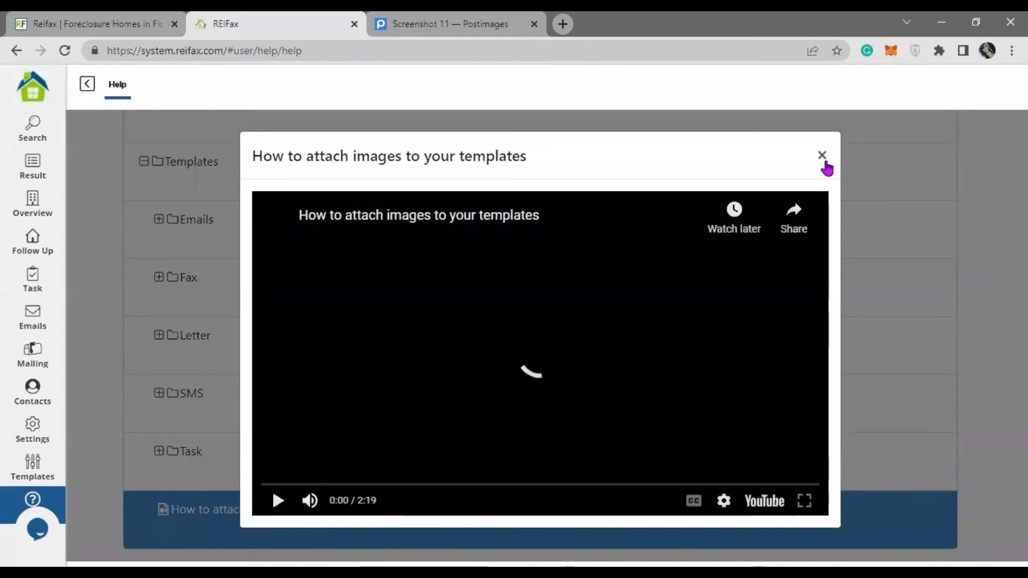
pyautogui.click(822, 157)
pyautogui.click(88, 90)
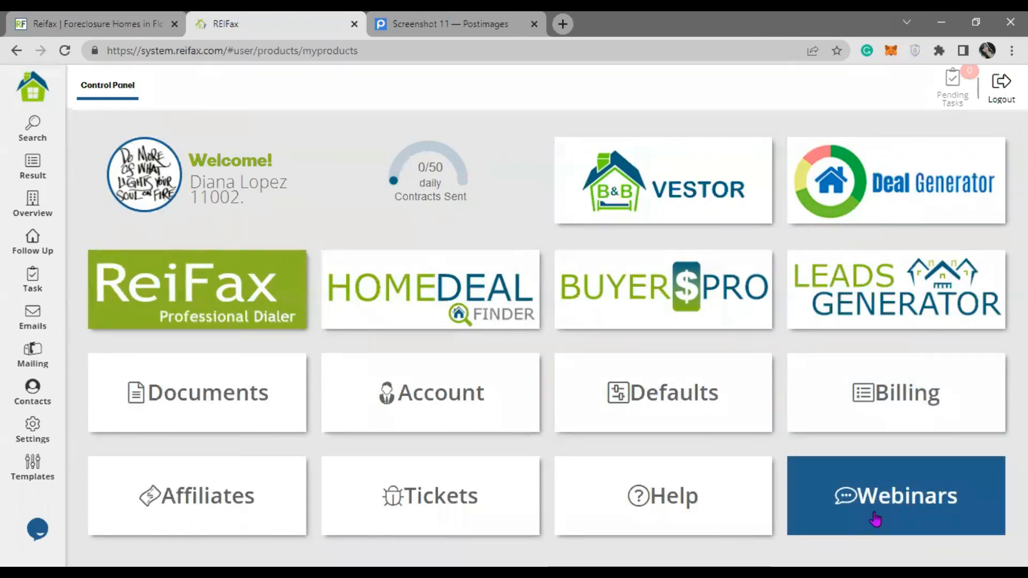
# - Visit the Webinars page, then switch to the 'Reifax | Foreclosure Homes in Florida' tab
pyautogui.click(900, 509)
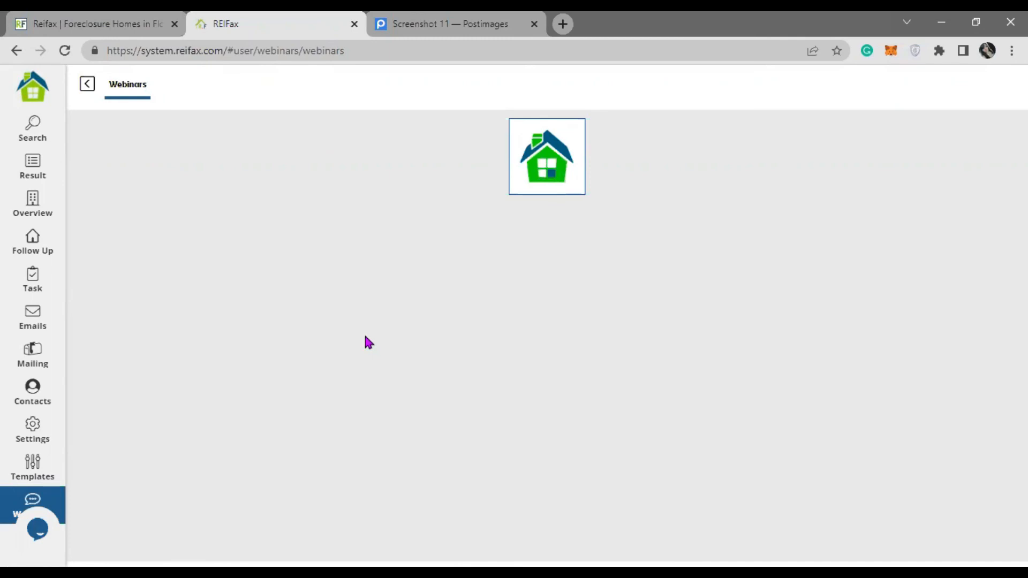
pyautogui.click(105, 22)
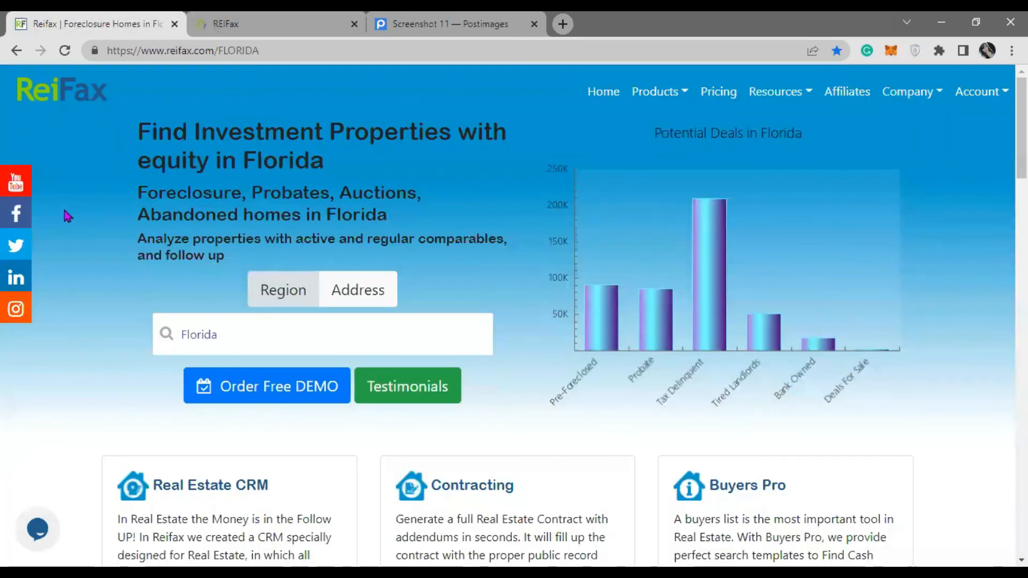